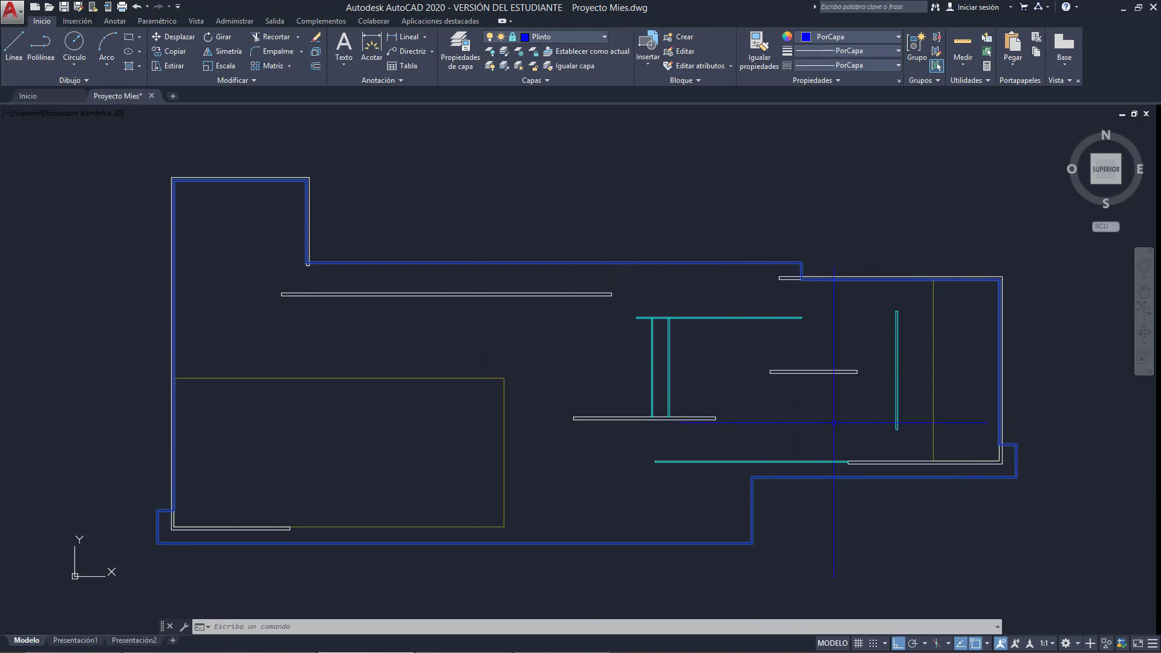
Step: Switch to the floor plan PDF in Acrobat Reader and examine the support positions and dimensions around the roofed area
key("alt+Tab")
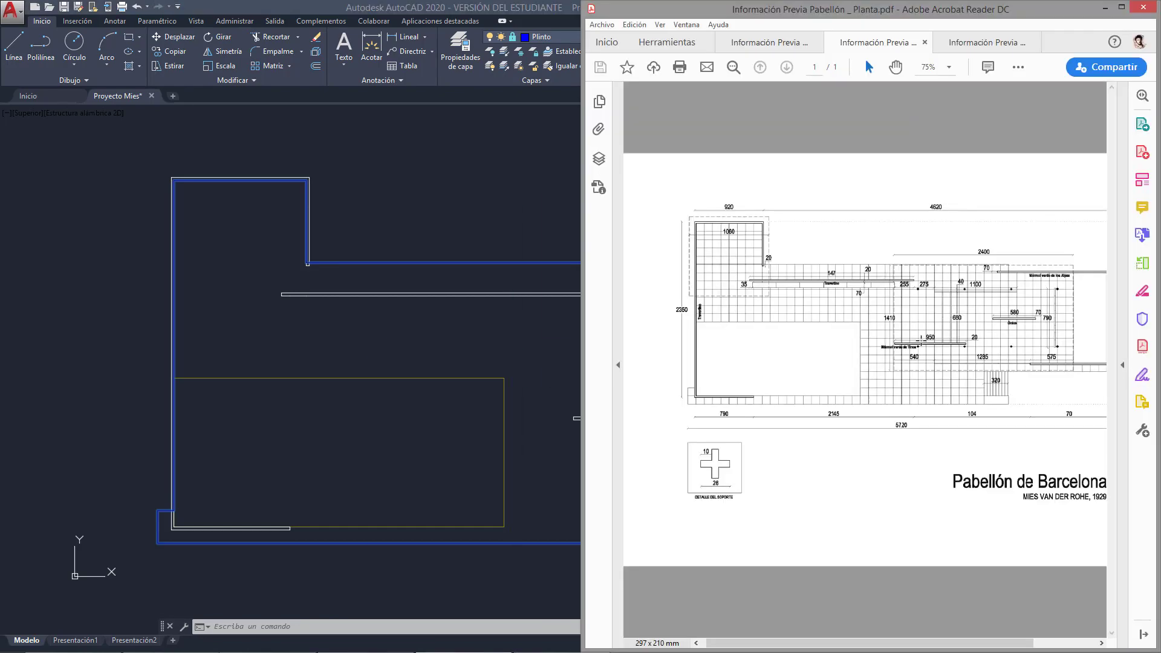
scroll(806, 382, "up", 3, "ctrl")
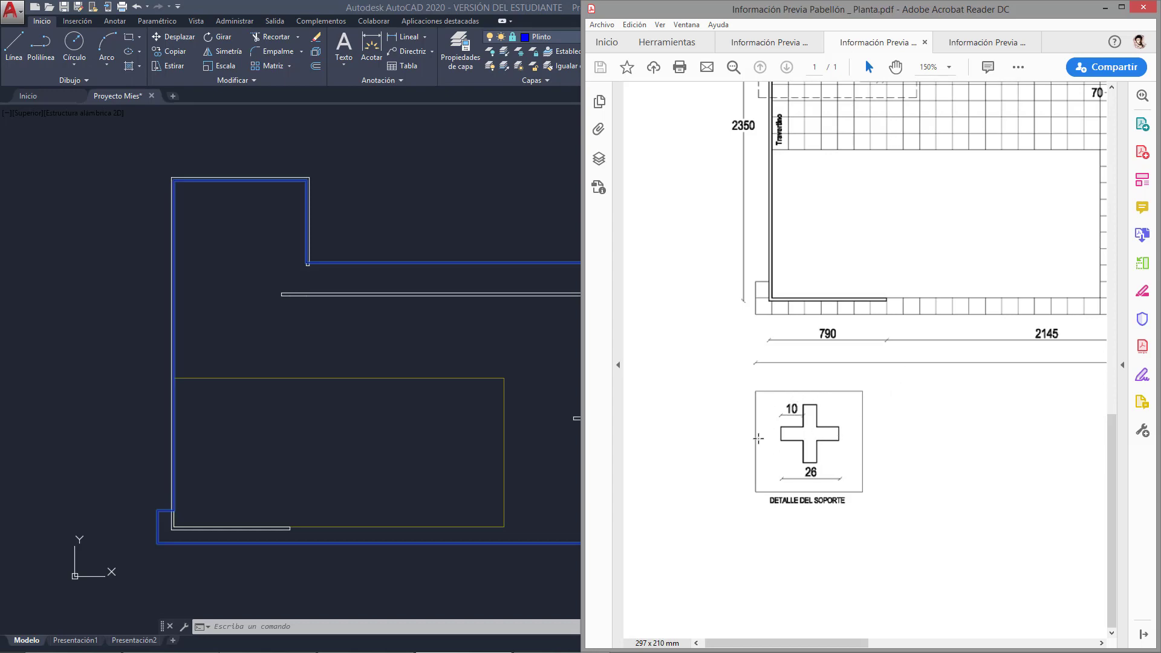
scroll(785, 427, "down", 3, "ctrl")
scroll(864, 259, "up", 2, "ctrl")
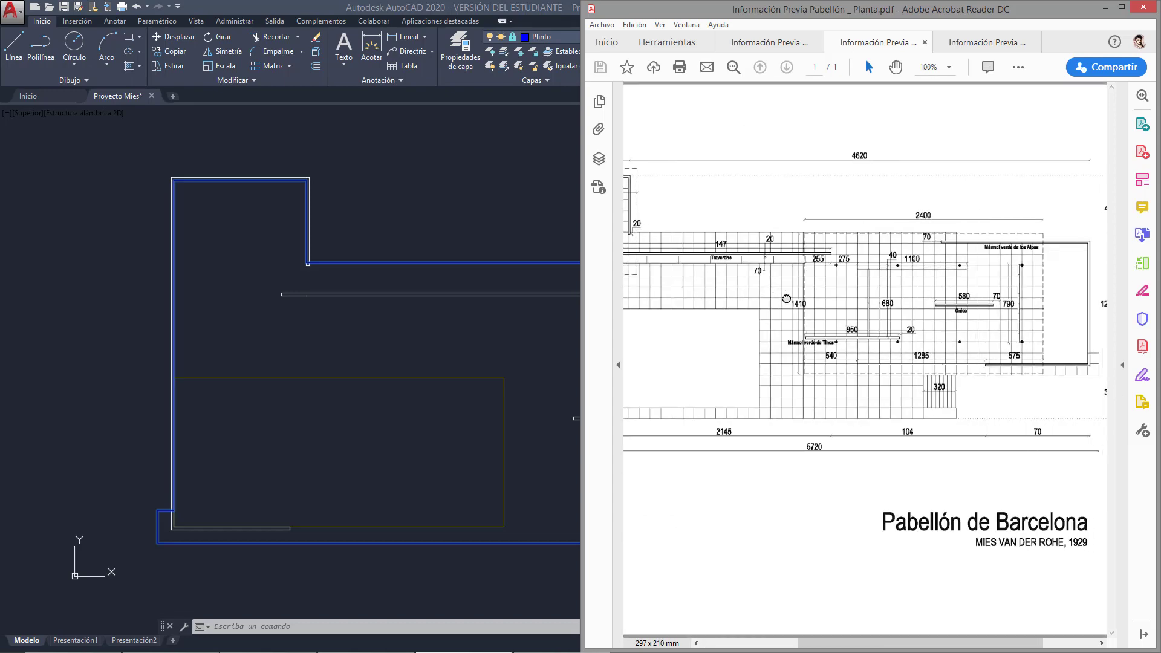
scroll(864, 259, "up", 5, "ctrl")
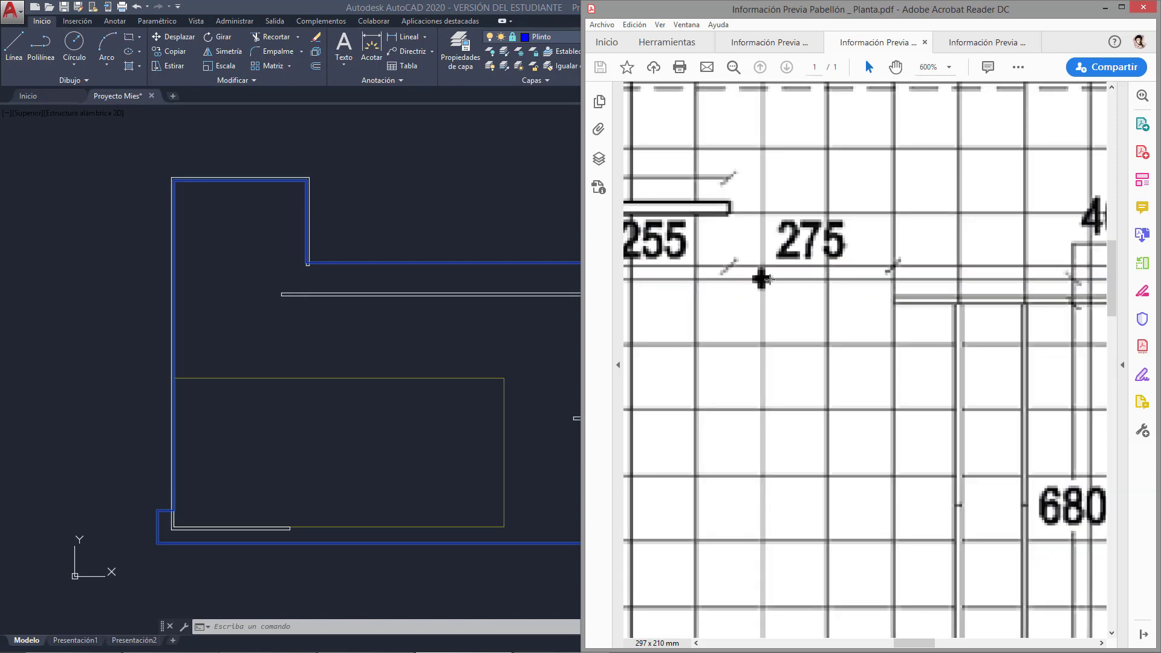
scroll(764, 278, "down", 2, "ctrl")
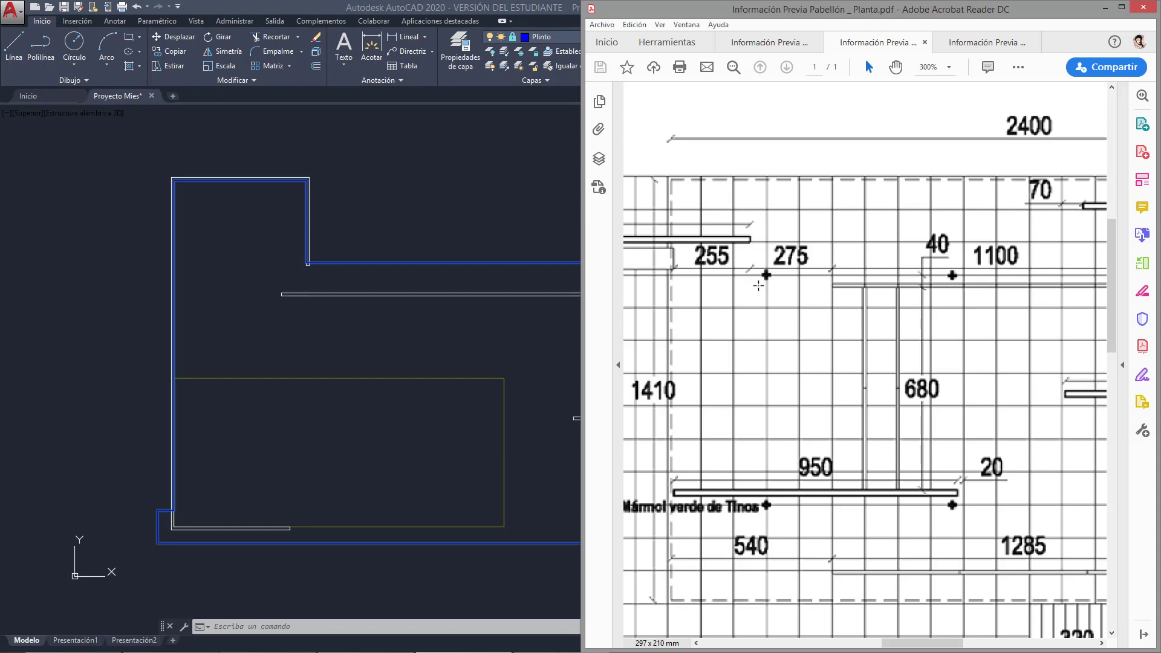
scroll(758, 285, "down", 1, "ctrl")
scroll(1003, 363, "right", 2)
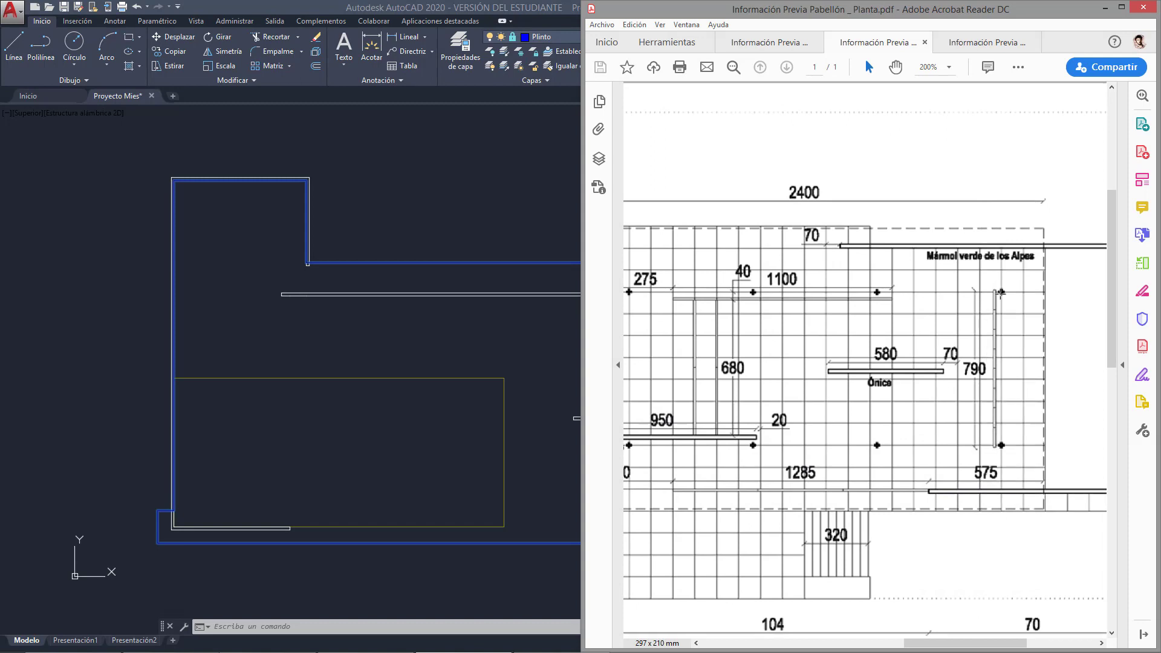
scroll(1006, 323, "left", 2)
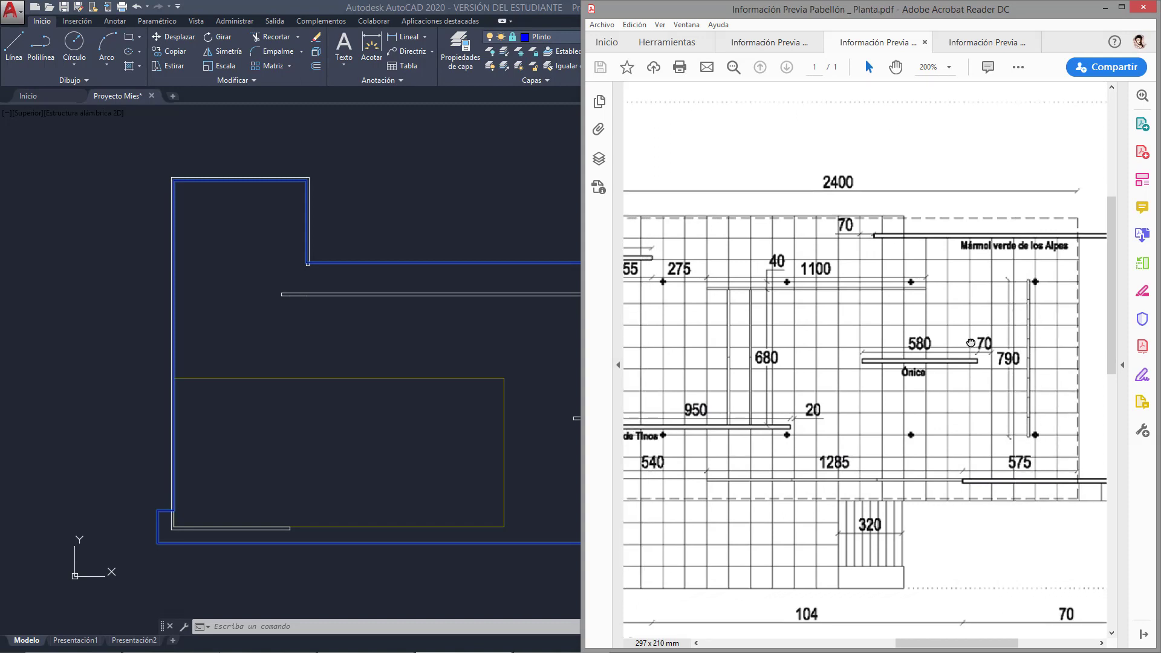
scroll(753, 296, "left", 3)
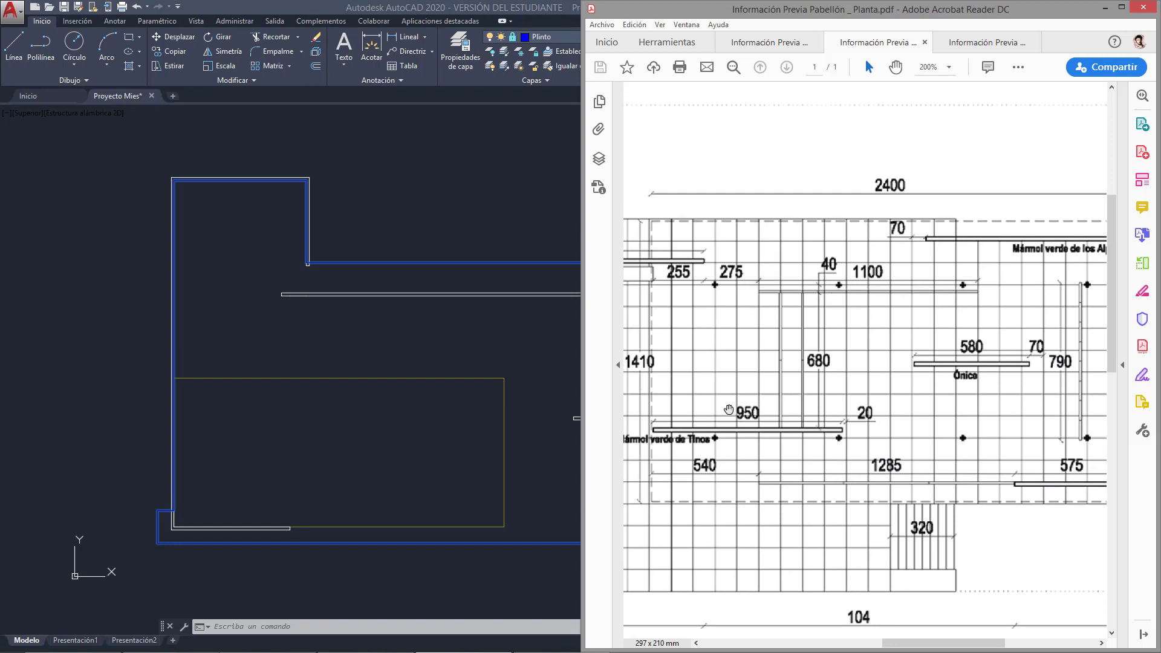
scroll(825, 378, "down", 1)
scroll(828, 386, "down", 1, "ctrl")
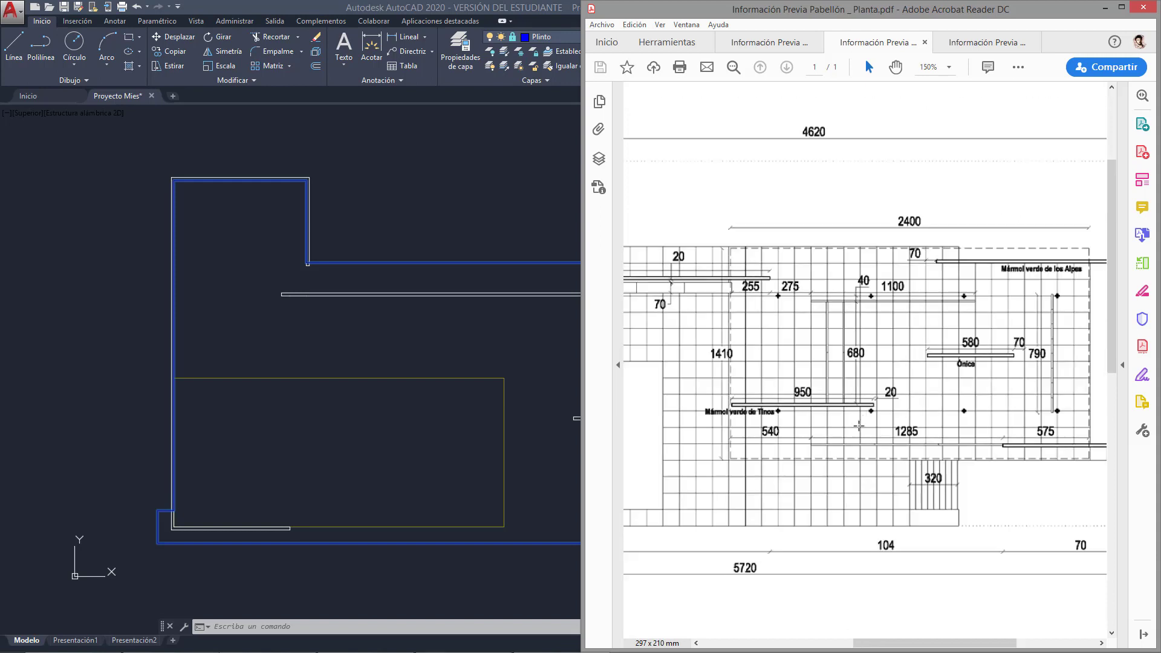
Step: Examine the dimensioned cross-shaped support detail beneath the plan and its relation to the pavilion layout
middle_click_drag(846, 433, 1035, 290)
middle_click_drag(723, 528, 922, 436)
scroll(730, 430, "up", 2, "ctrl")
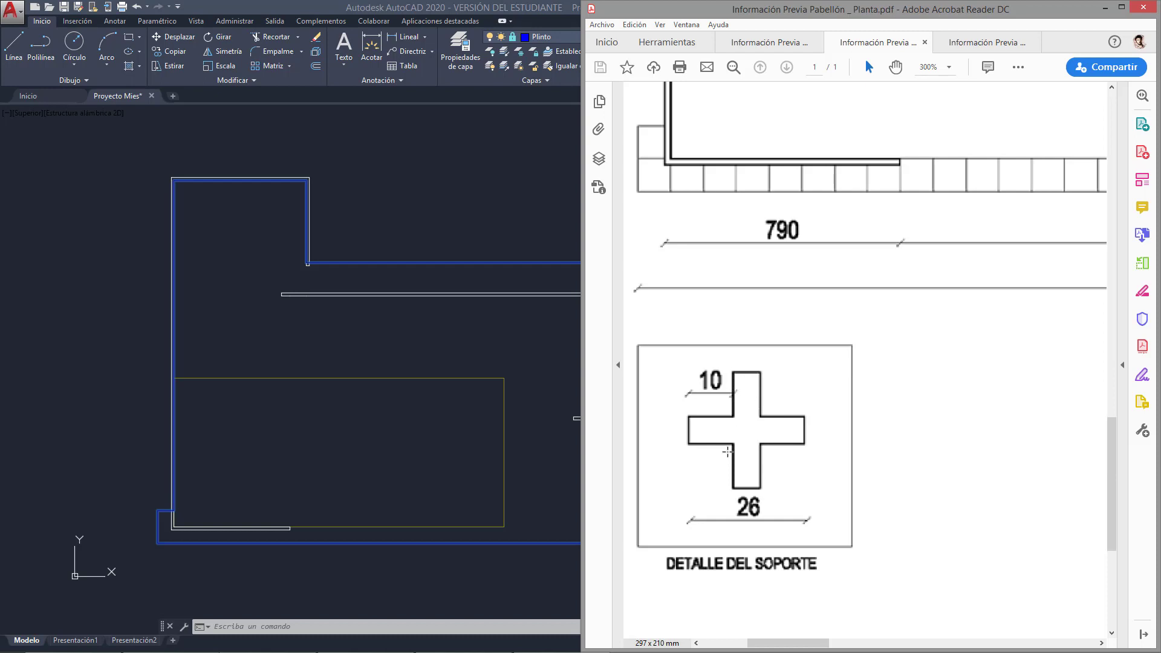
scroll(720, 427, "down", 3, "ctrl")
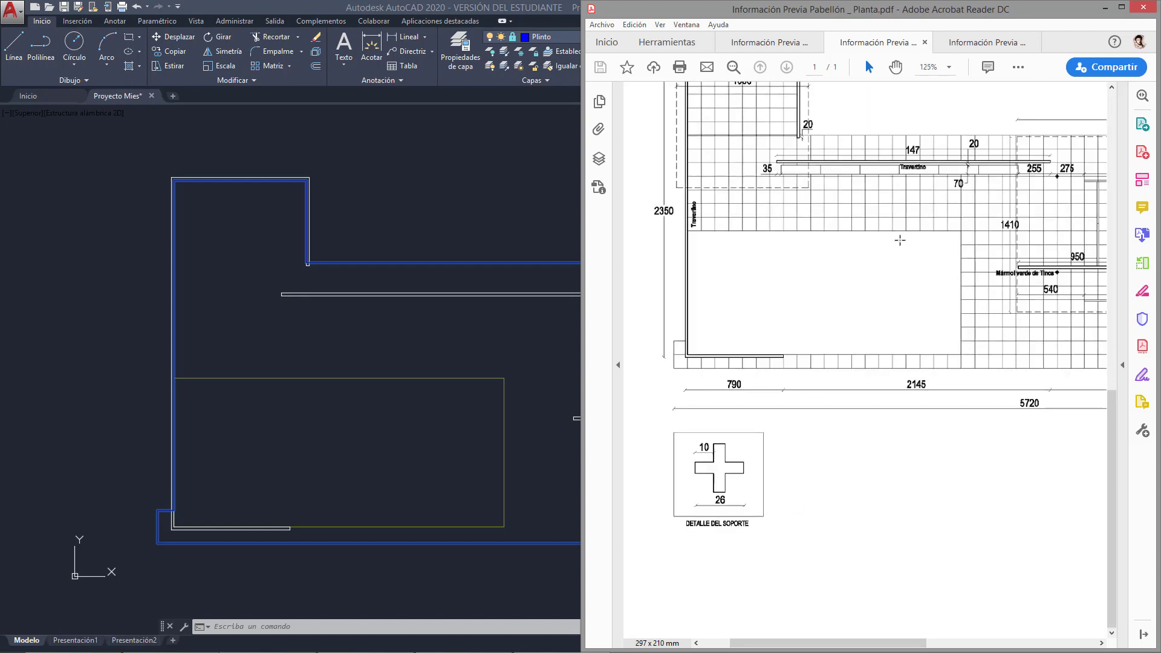
scroll(831, 318, "up", 2)
scroll(831, 318, "right", 2)
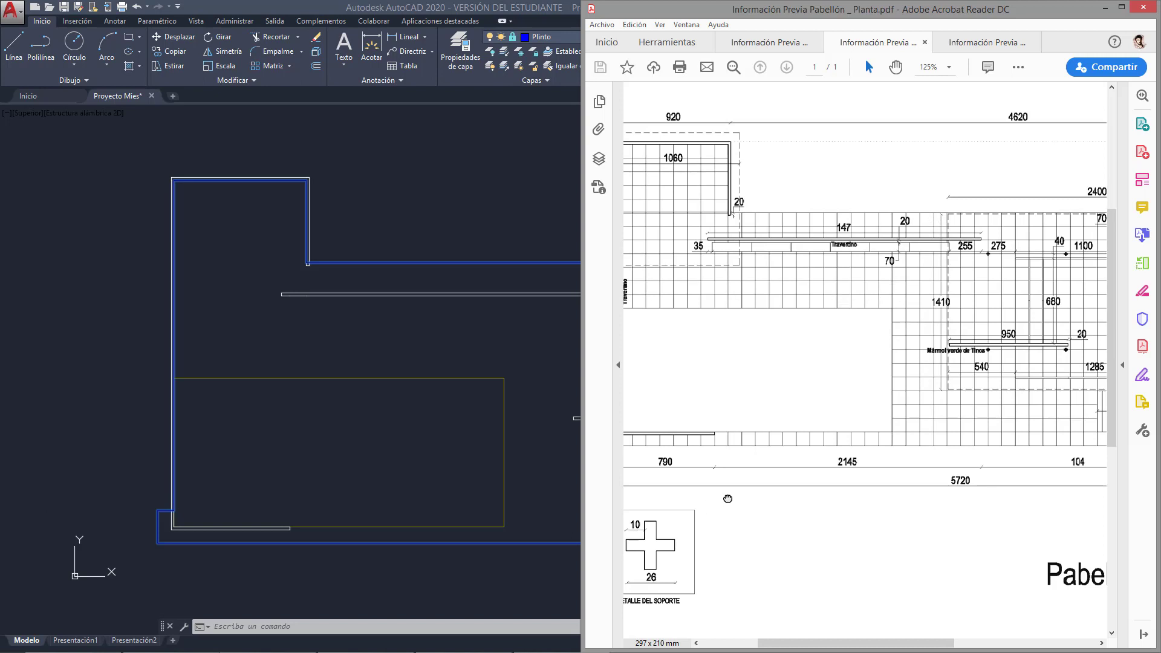
middle_click_drag(728, 499, 852, 401)
scroll(764, 490, "up", 2, "ctrl")
Step: Switch to AutoCAD and dock its window beside the PDF so both documents are visible
left_click(335, 442)
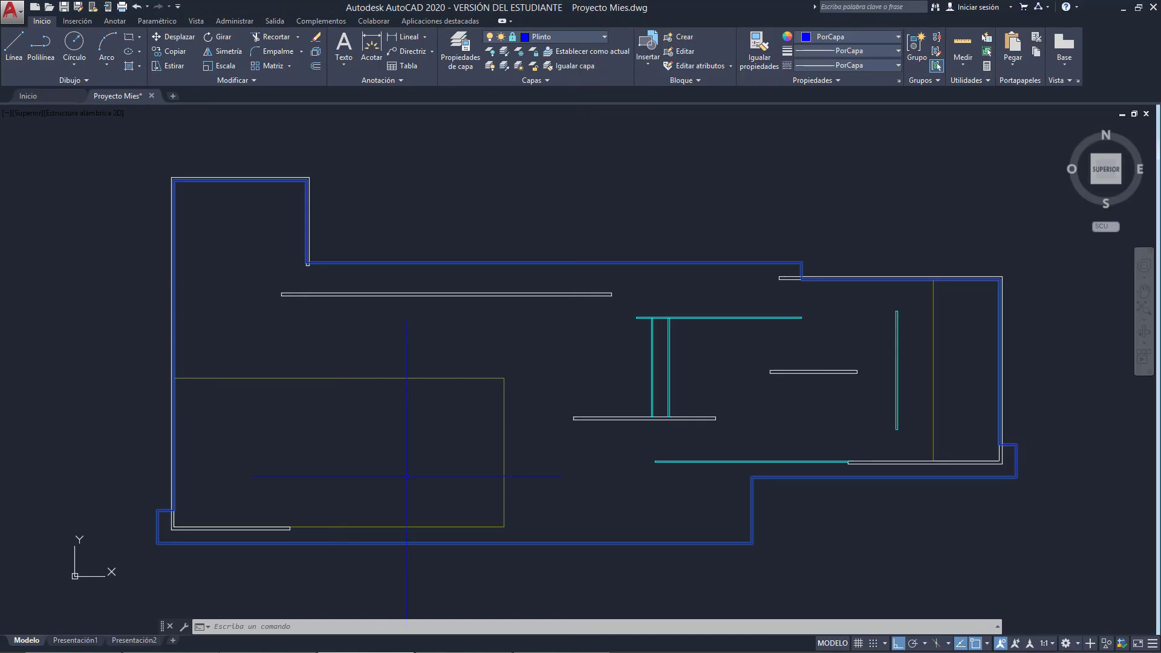
mouse_move(335, 442)
middle_mouse_down()
mouse_move(495, 322)
mouse_move(394, 160)
middle_mouse_up()
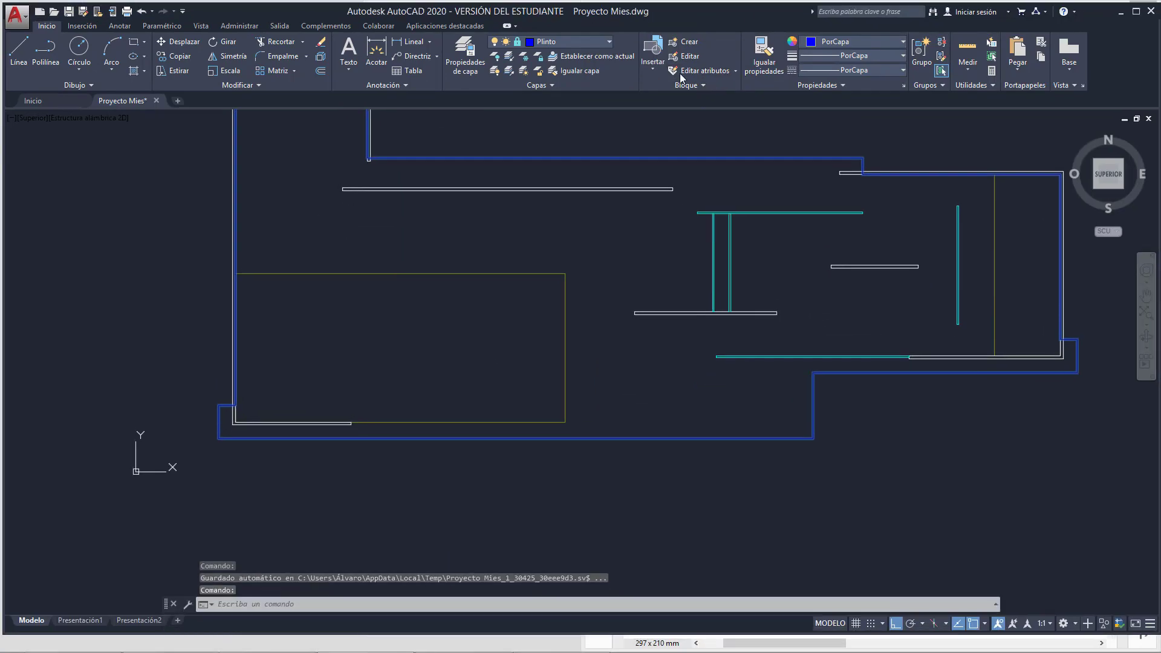
left_click_drag(702, 22, 2, 241)
Step: Start a polyline in empty space below the pavilion's lower-left corner with a 10-unit horizontal segment rightward and a 10-unit segment upward
scroll(349, 404, "up", 5)
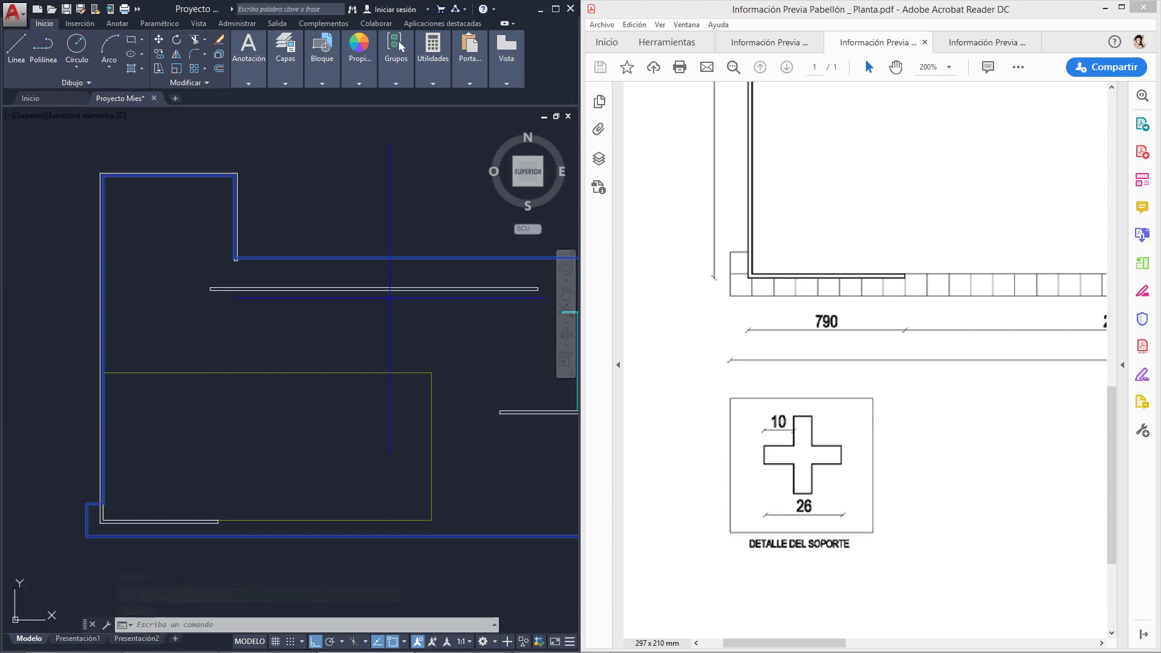
middle_click_drag(349, 404, 316, 327)
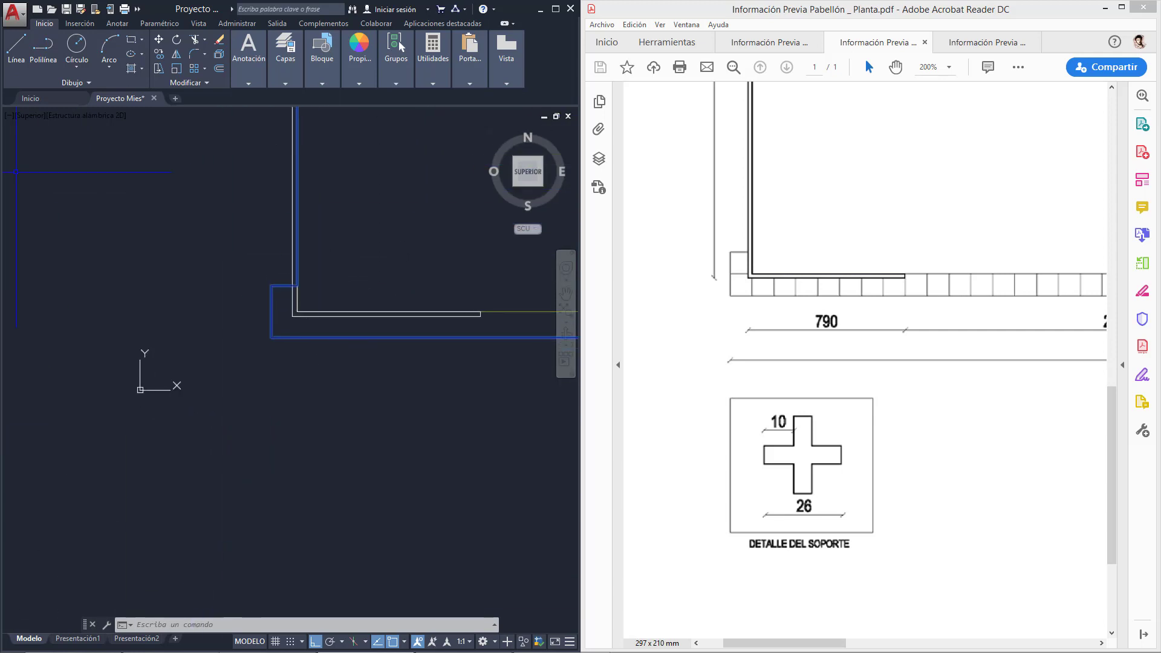
left_click(43, 50)
middle_click_drag(190, 424, 247, 441)
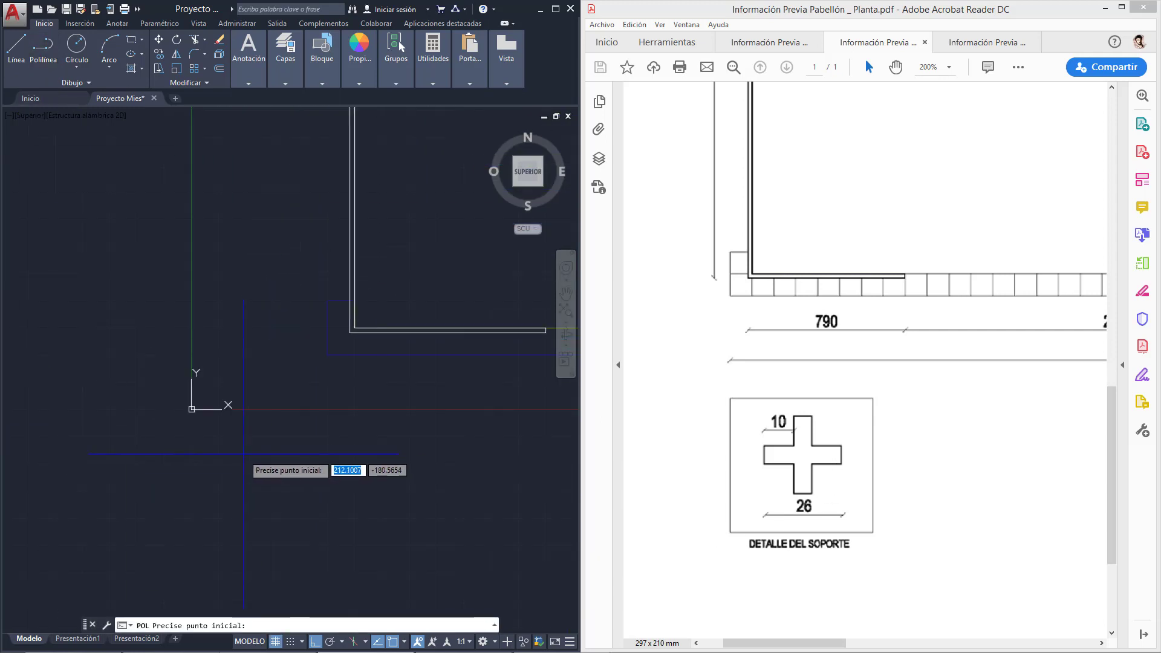
left_click(247, 441)
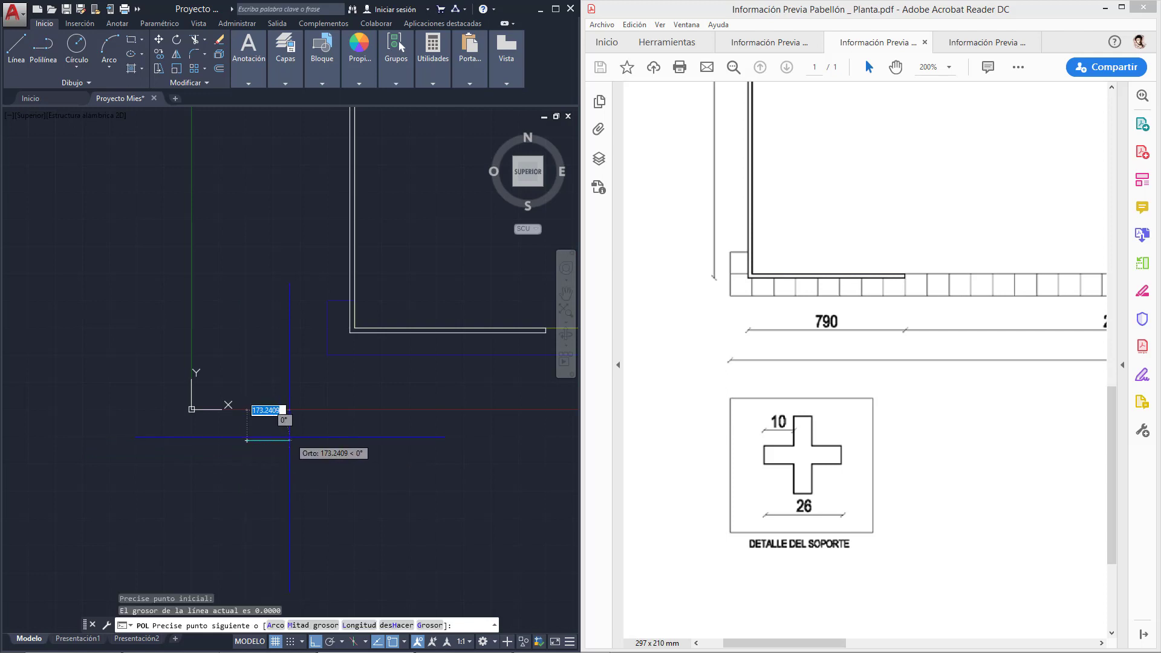
type("10")
key("Return")
scroll(285, 424, "up", 3)
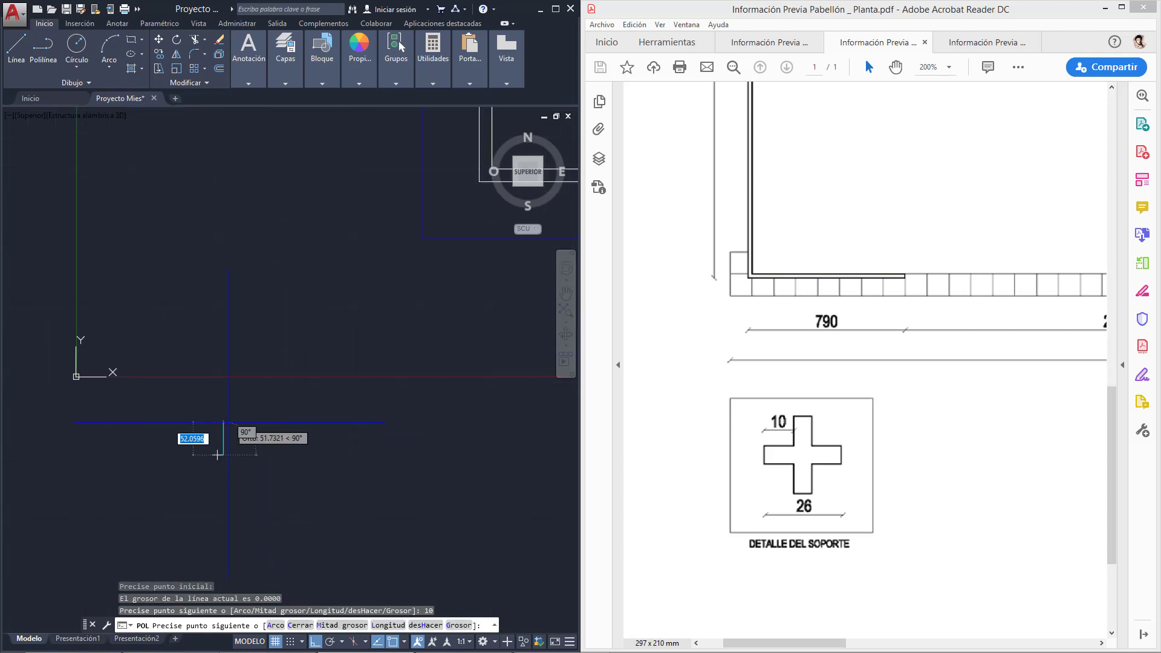
scroll(257, 358, "up", 1)
scroll(283, 325, "up", 1)
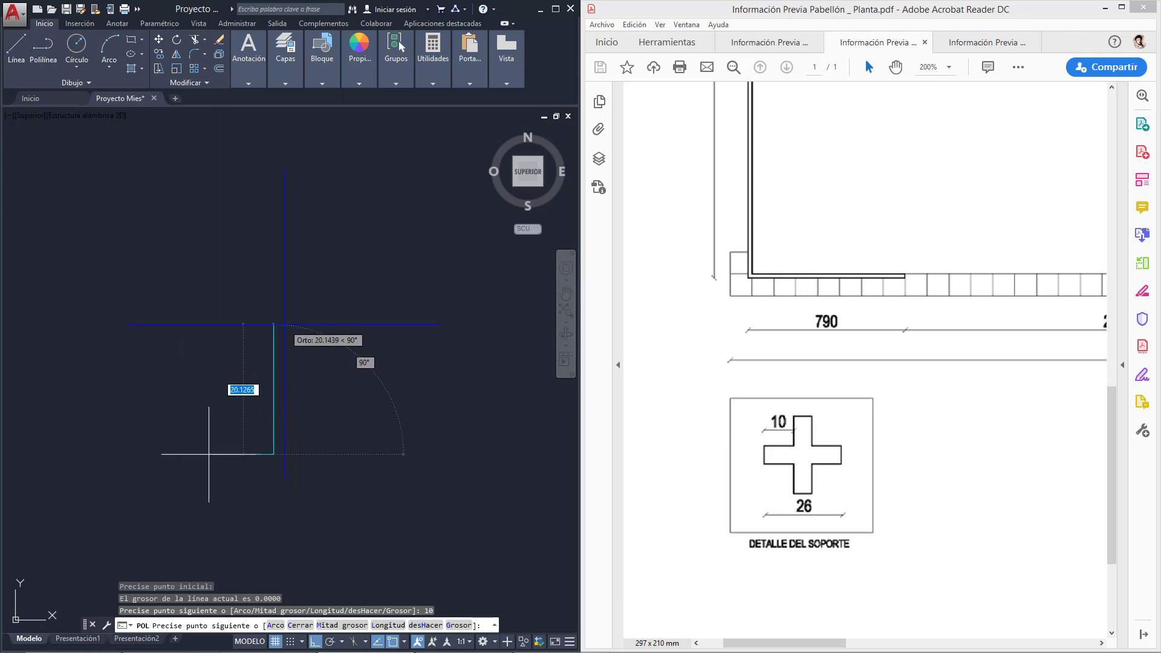
scroll(283, 324, "down", 1)
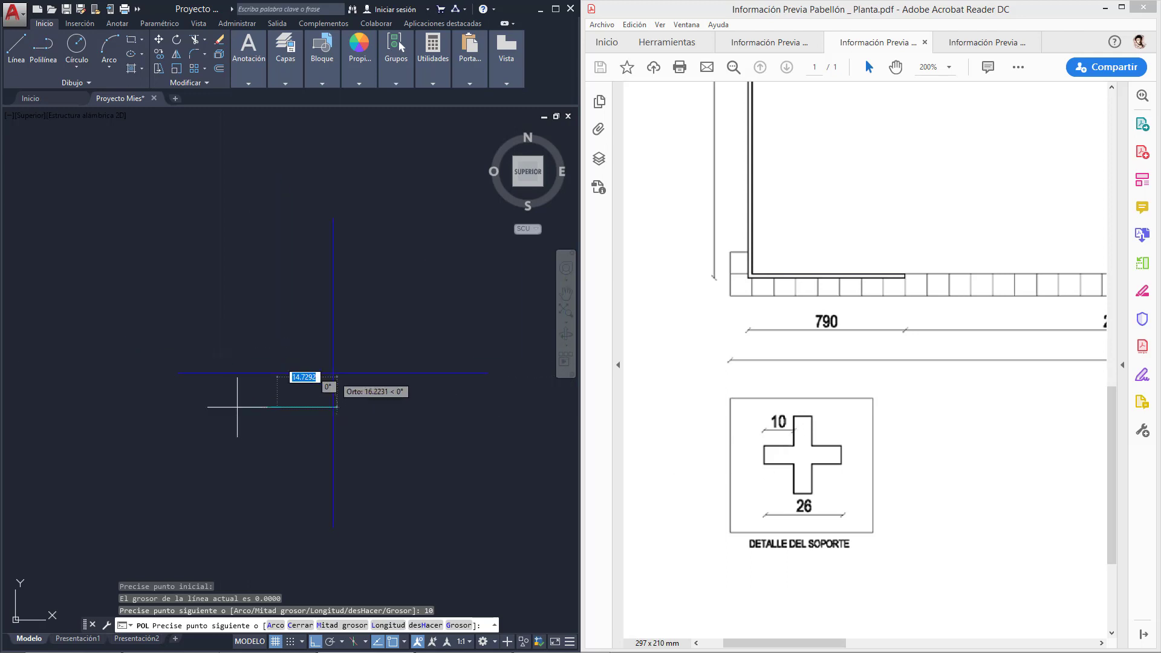
type("10")
key("Return")
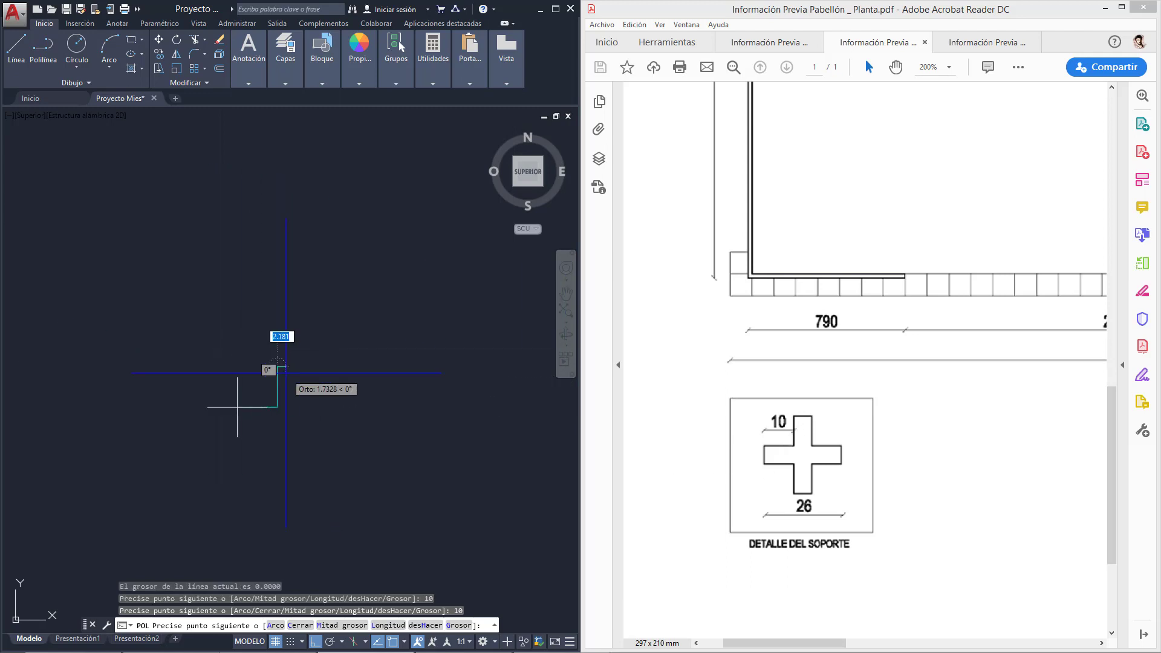
Step: Complete the cross's upper arm with a 6-unit top edge and a segment down, level with the first horizontal segment
scroll(287, 372, "up", 1)
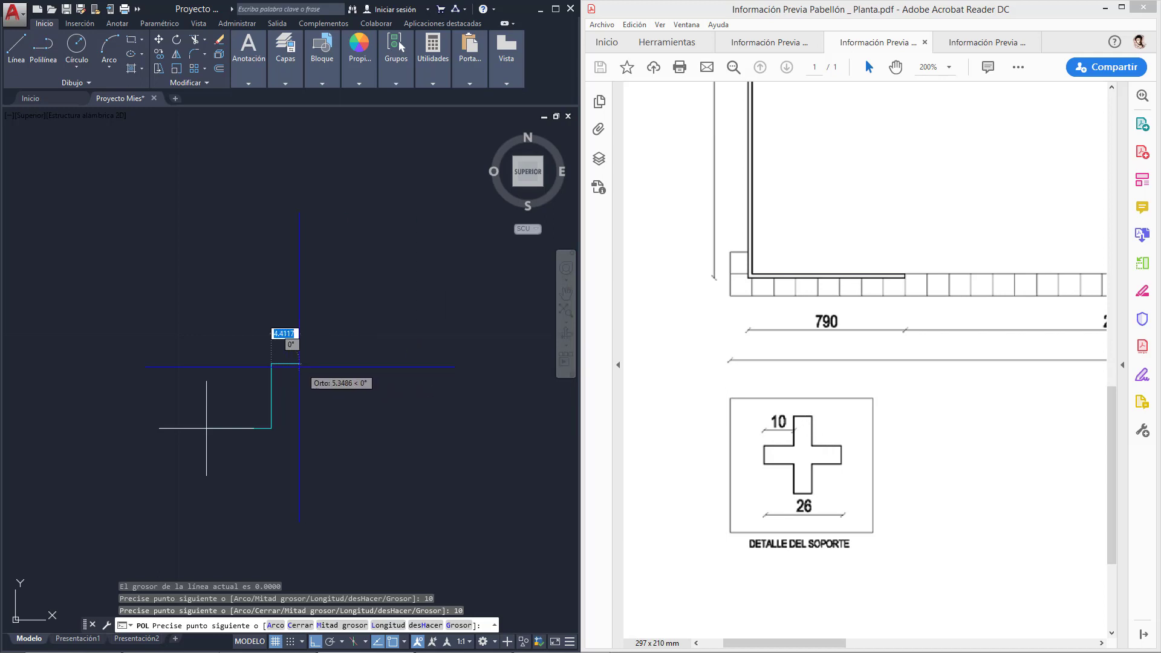
type("6")
key("Return")
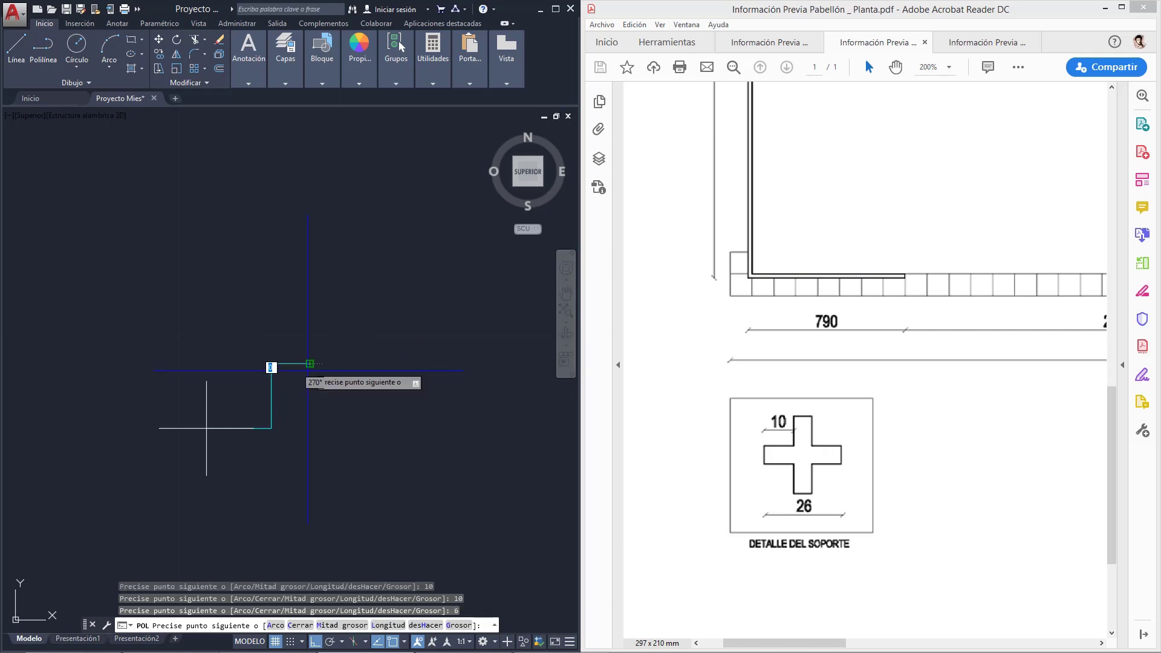
left_click(273, 428)
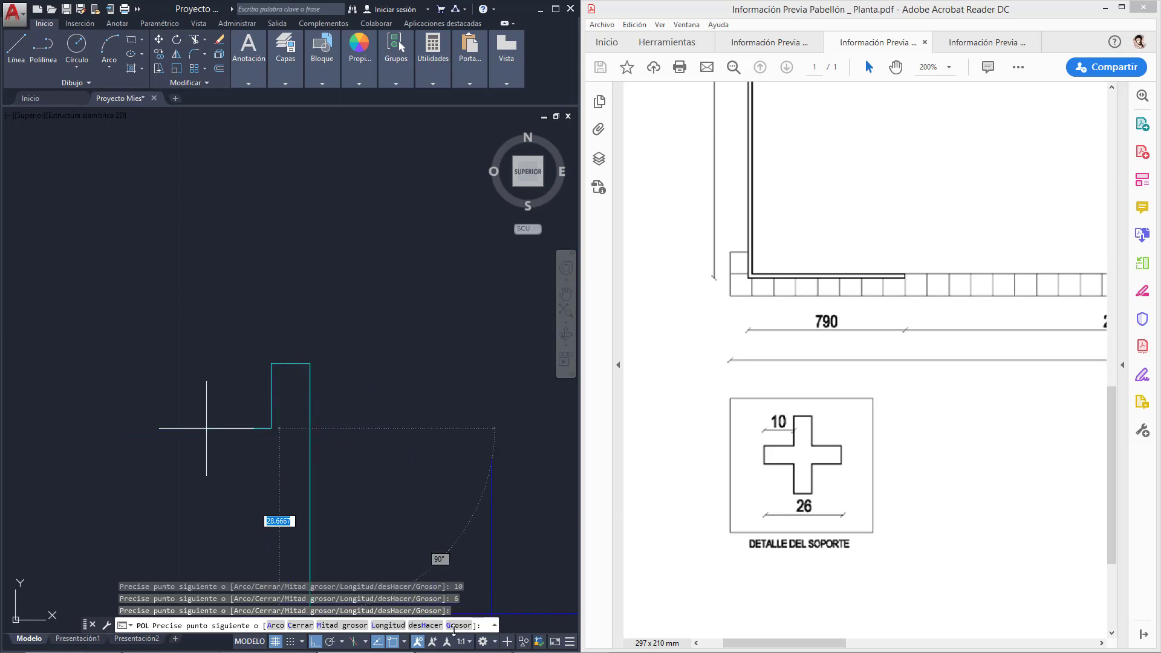
left_click(403, 642)
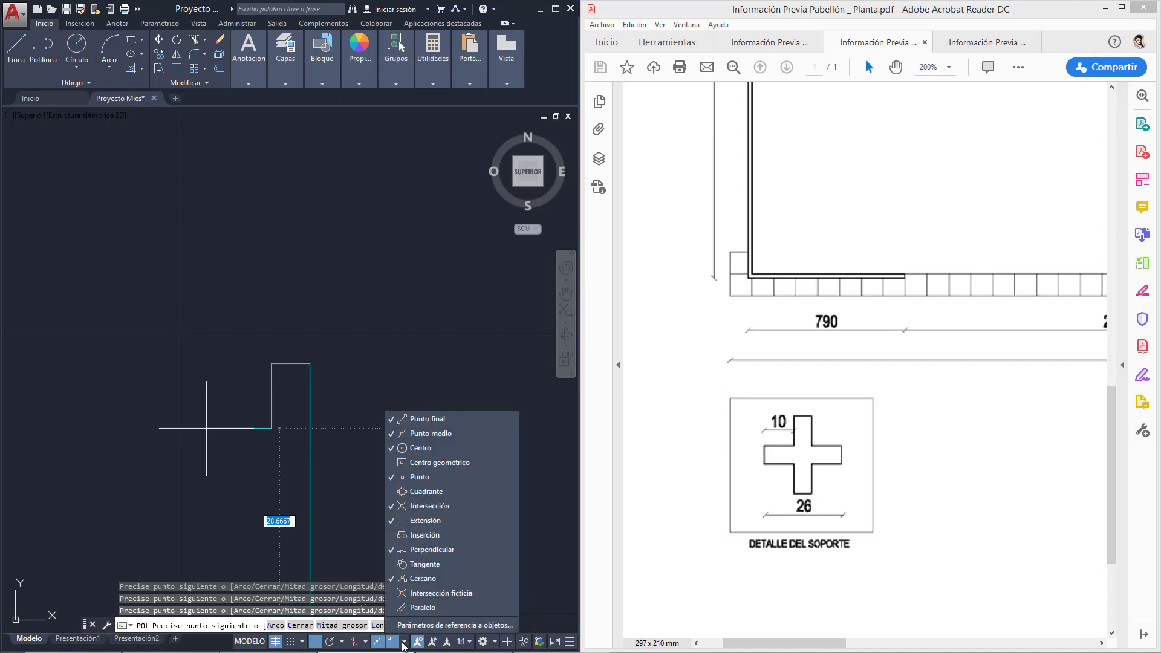
left_click(339, 431)
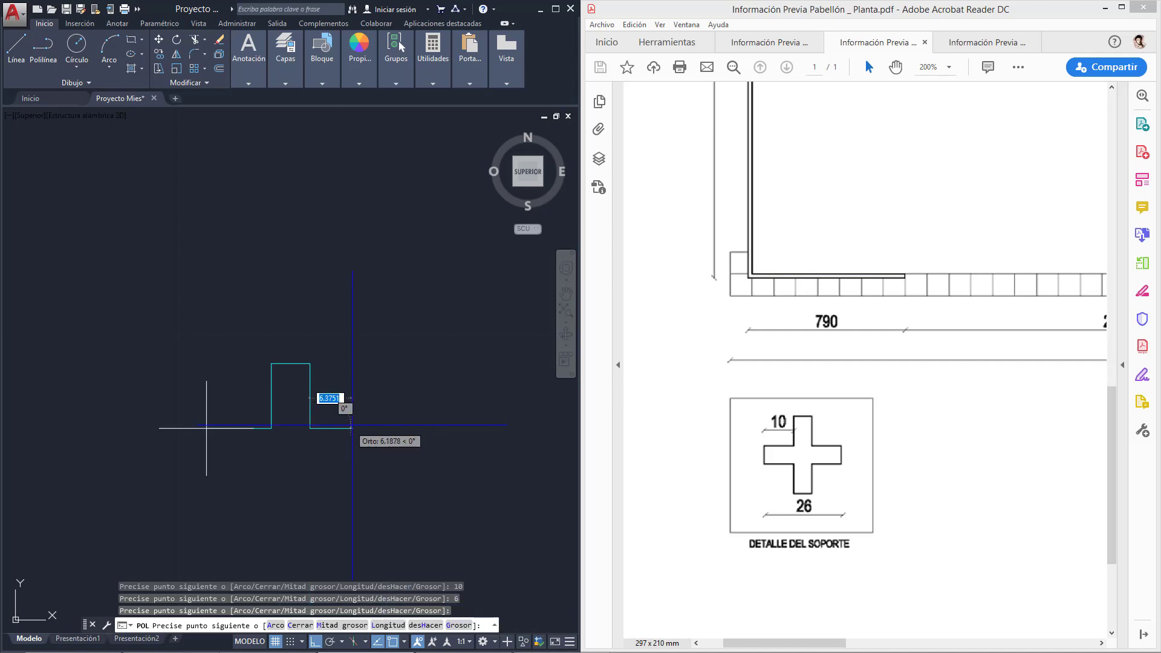
Step: Draw the cross's right arm 10 units long and 6 units wide, returning below the upper arm's right edge
type("10")
key("Return")
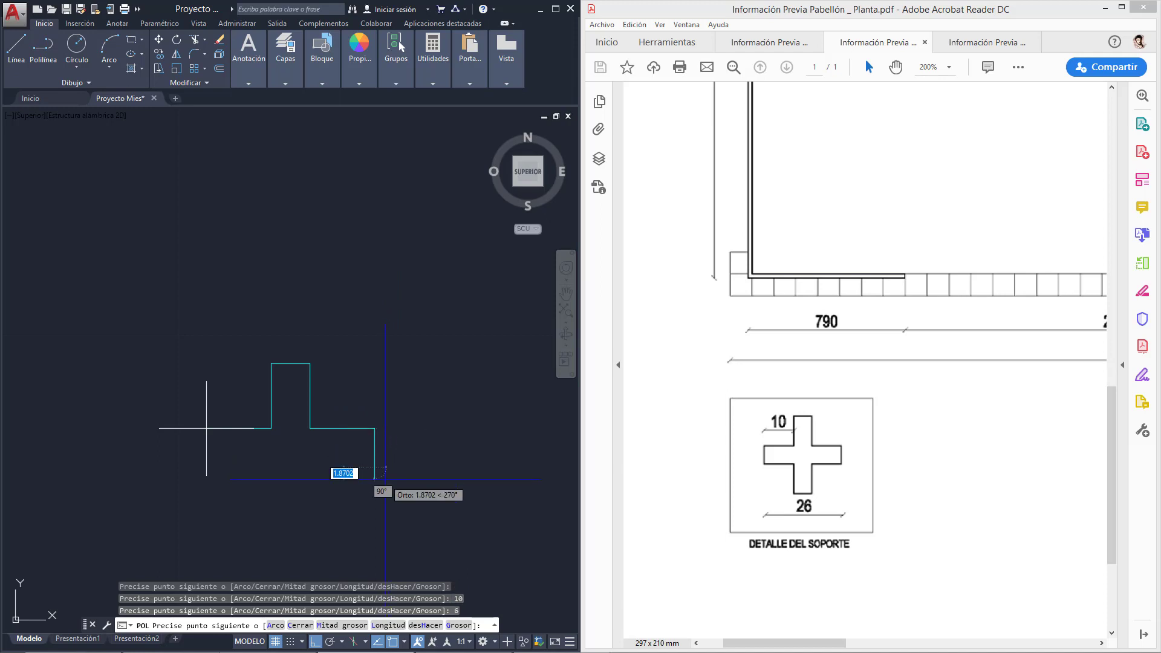
type("6")
key("Return")
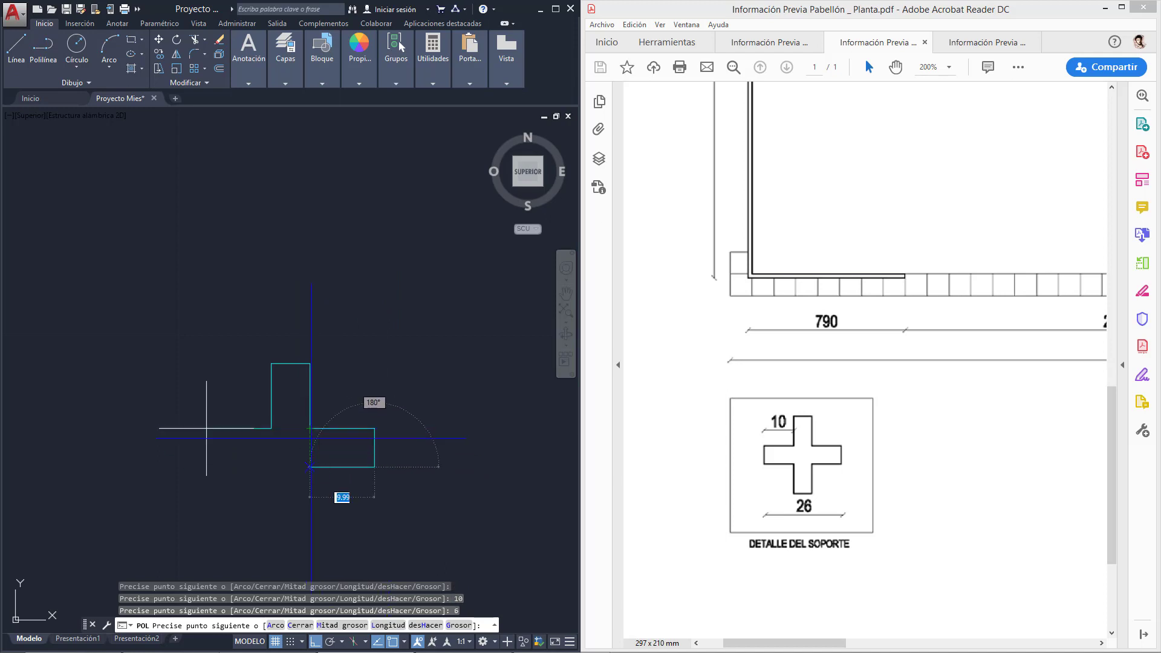
left_click(309, 466)
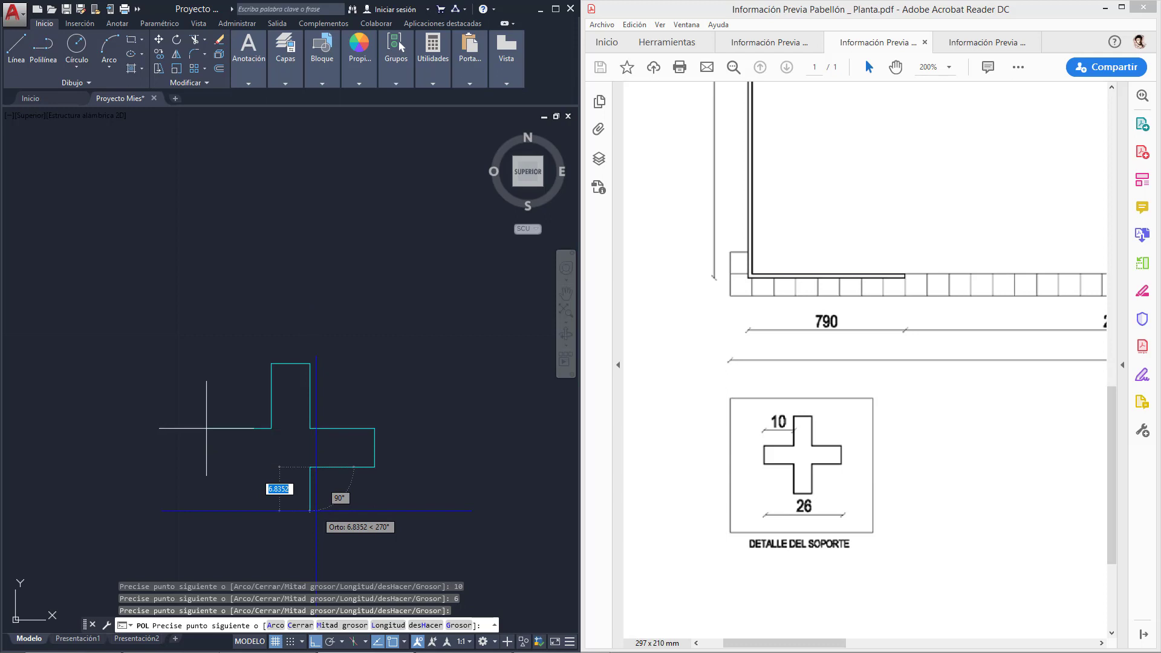
Step: Draw the cross's lower arm with a 10-unit segment down, a 6-unit bottom edge and a 10-unit segment back up
type("10")
key("Return")
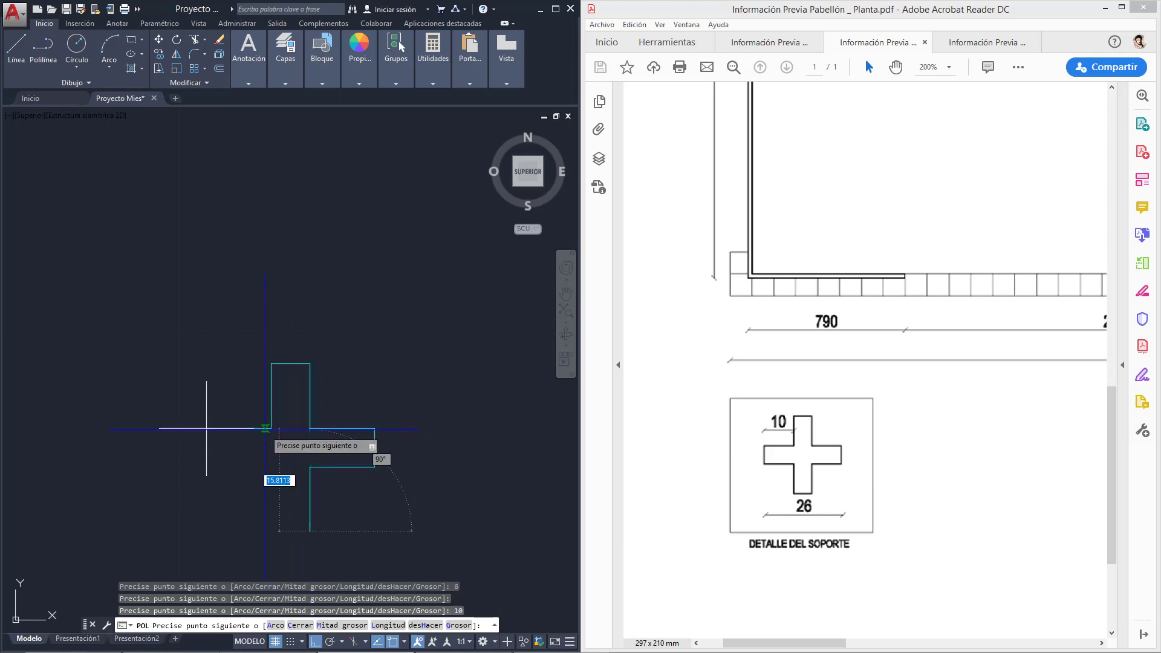
type("6")
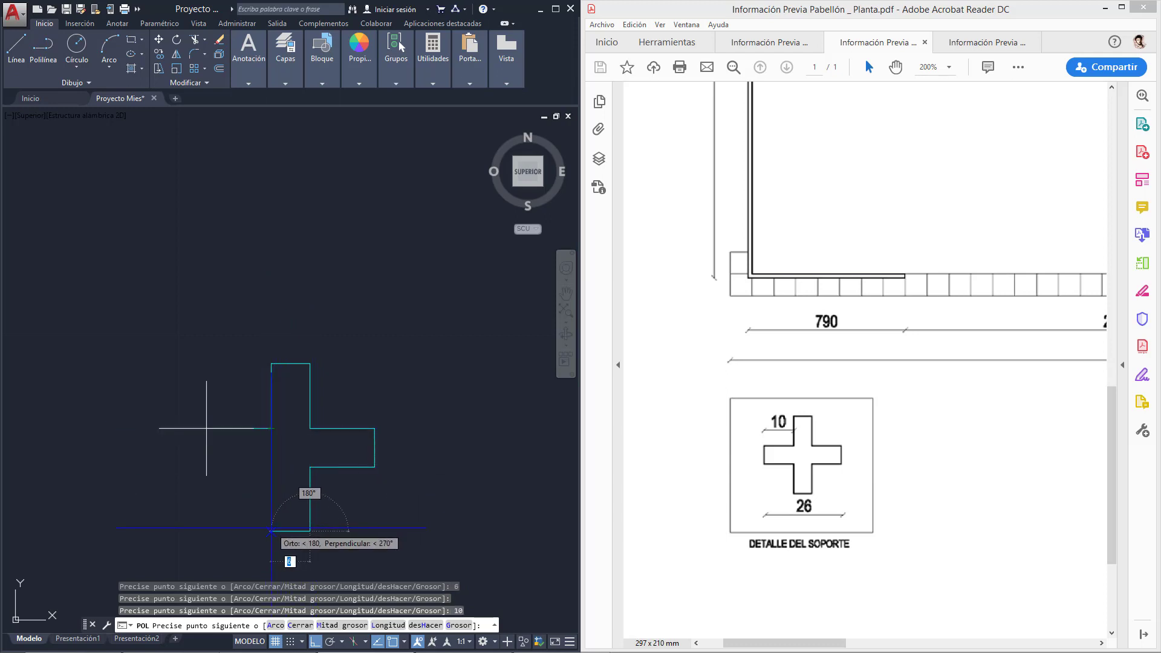
key("Return")
type("10")
key("Return")
Step: Draw the cross's left arm with a 10-unit segment leftward, then close the outline at its starting point
type("10")
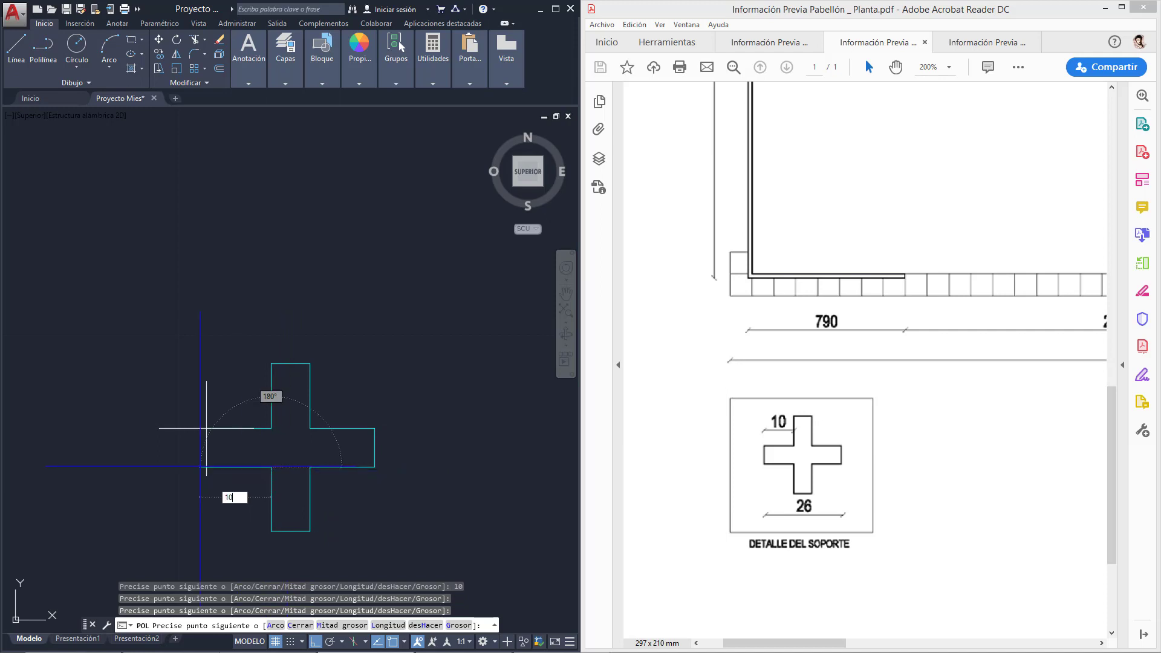
key("Return")
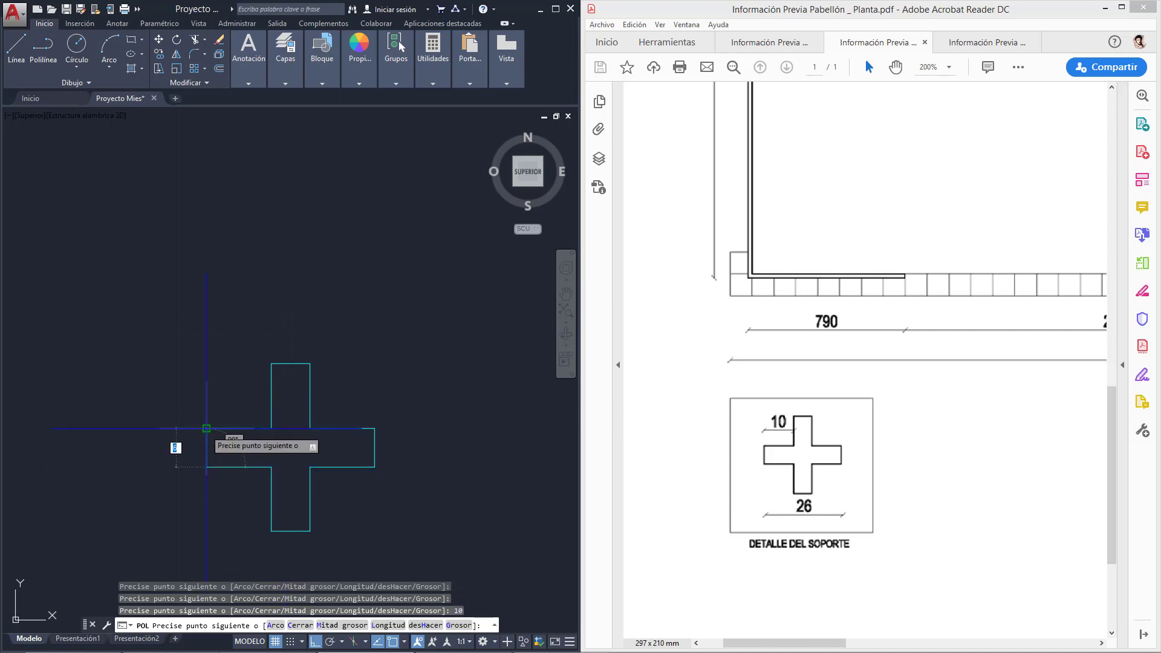
key("BackSpace")
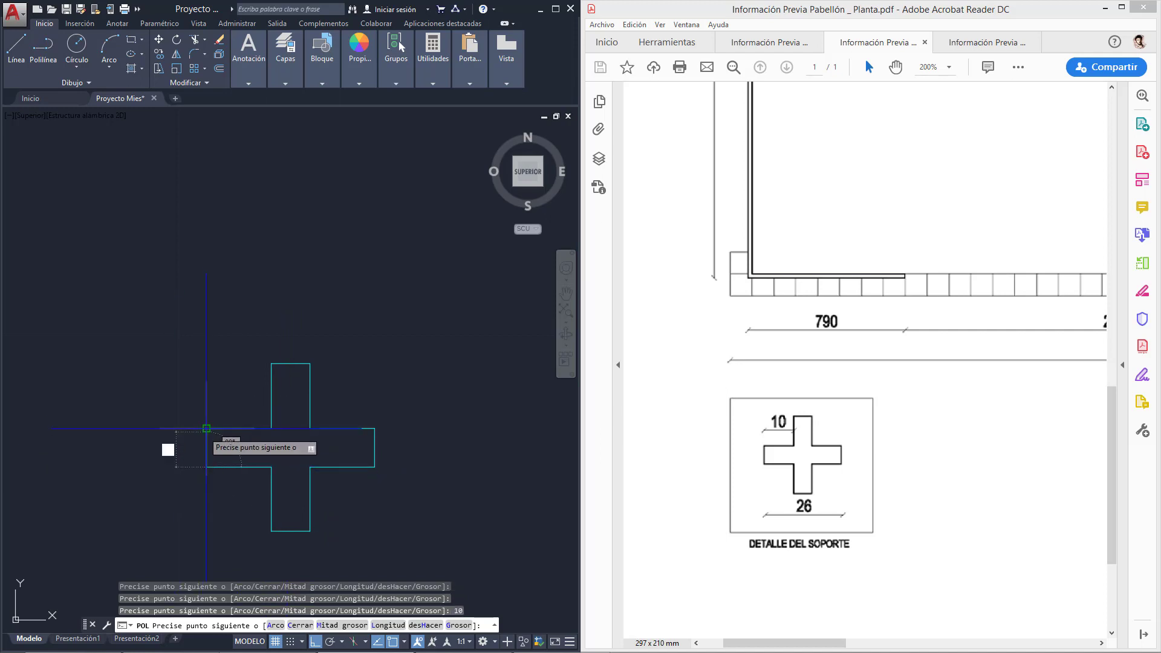
left_click(206, 428)
key("Escape")
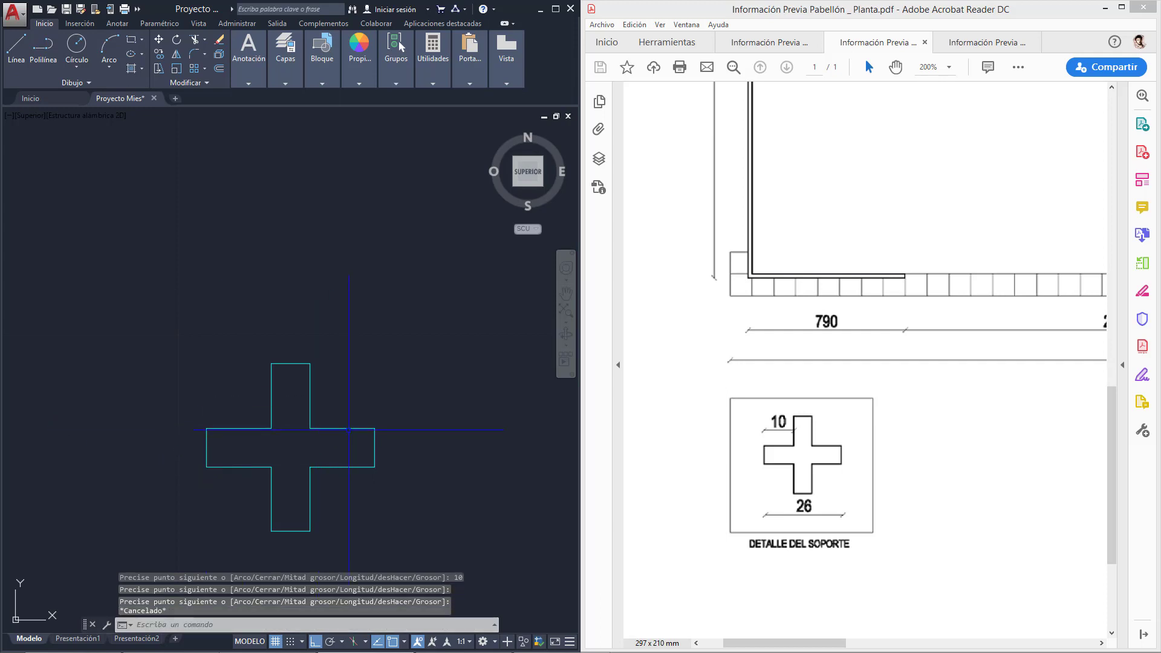
Step: Examine the finished cross on its own and in relation to the pavilion plan
left_click(349, 429)
middle_click_drag(376, 291, 436, 192)
scroll(355, 324, "down", 5)
scroll(409, 265, "down", 3)
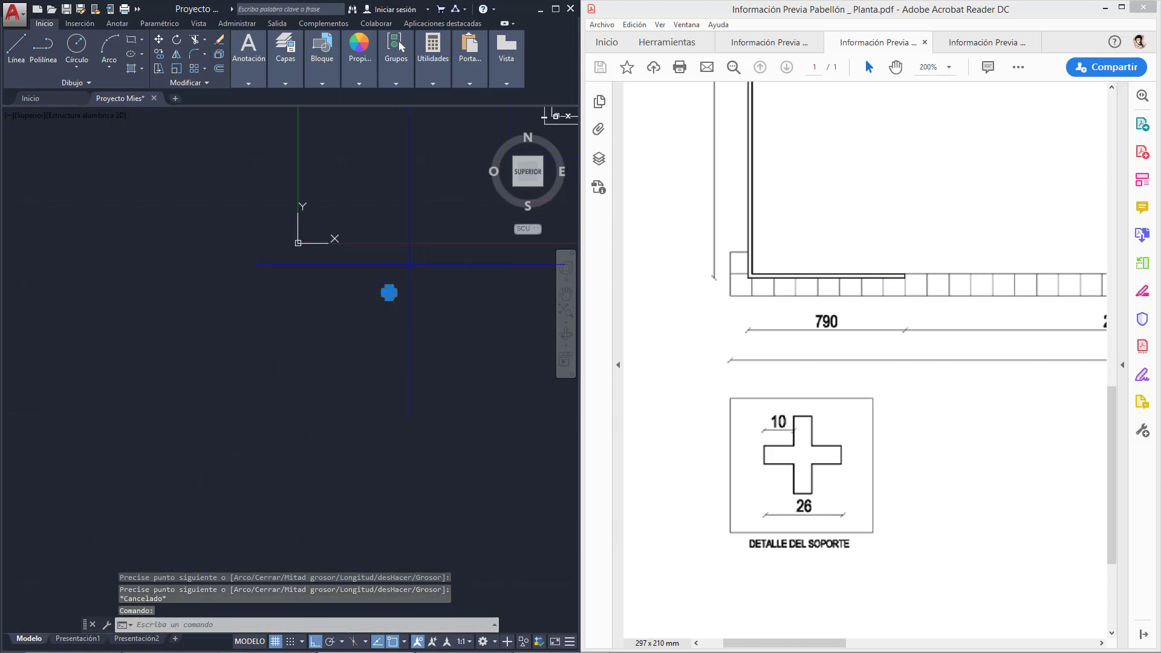
middle_click_drag(388, 293, 159, 438)
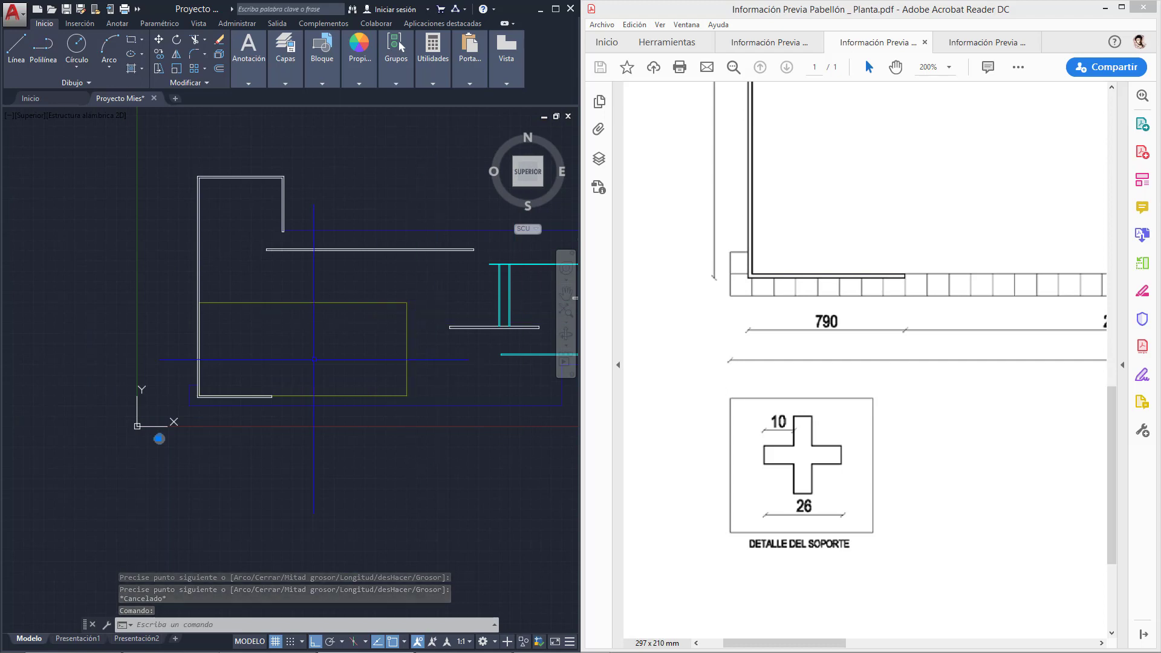
scroll(155, 447, "up", 5)
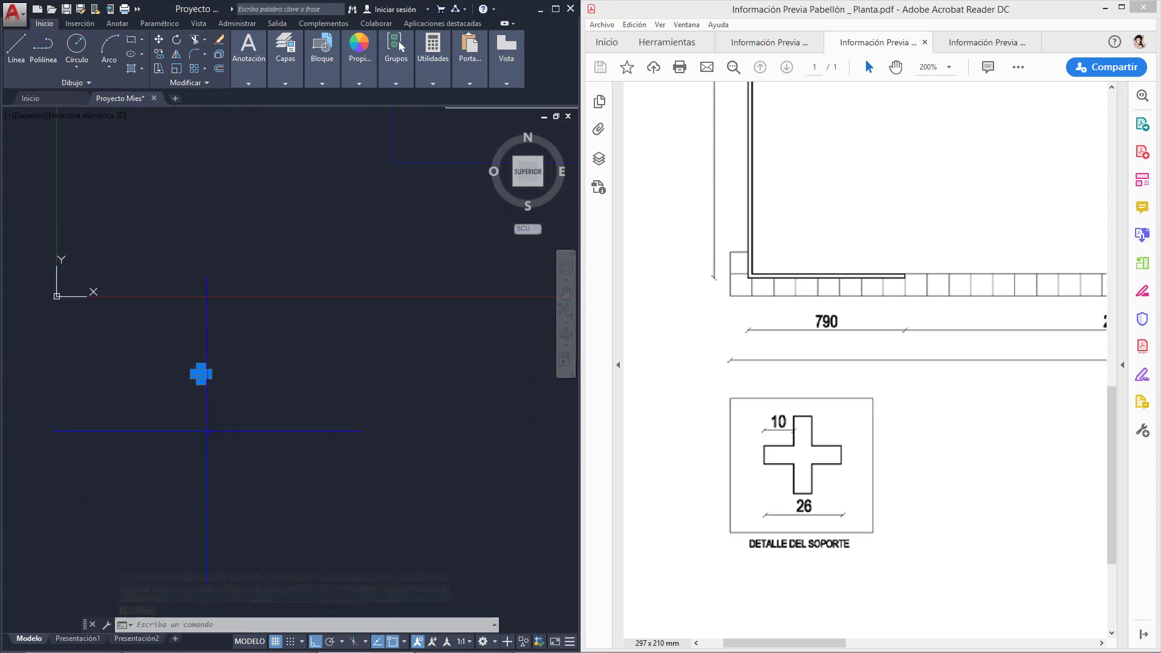
scroll(207, 431, "up", 4)
middle_click_drag(176, 220, 304, 368)
scroll(303, 368, "up", 4)
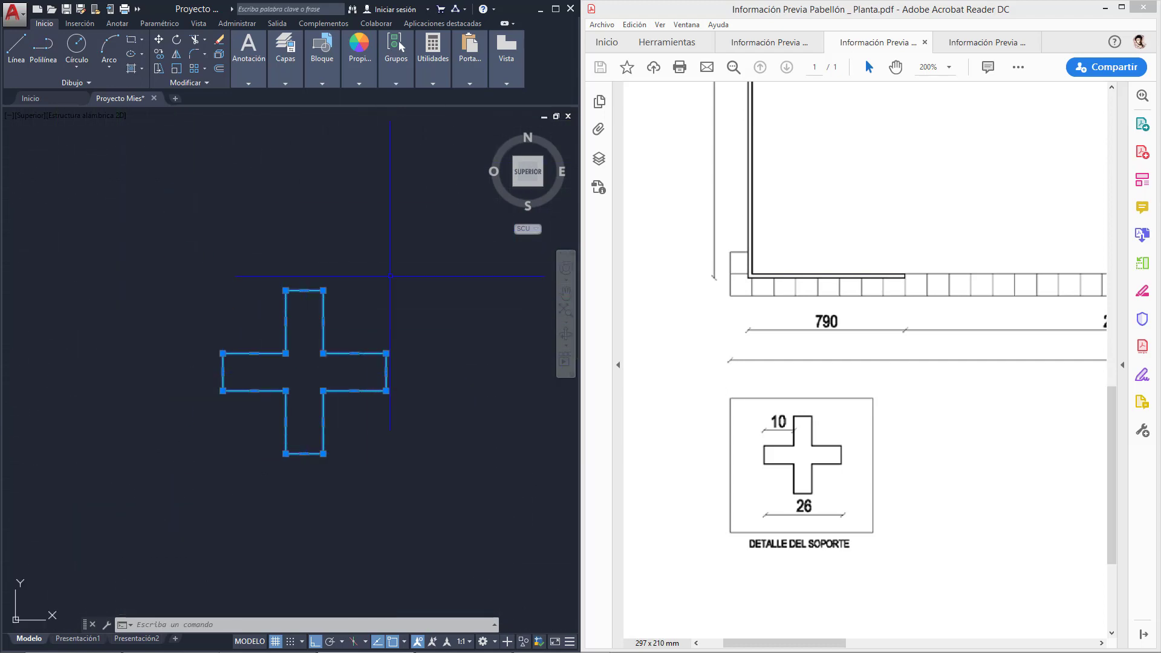
Step: Maximize the drawing window and highlight the whole cross to examine its outline
left_click(555, 9)
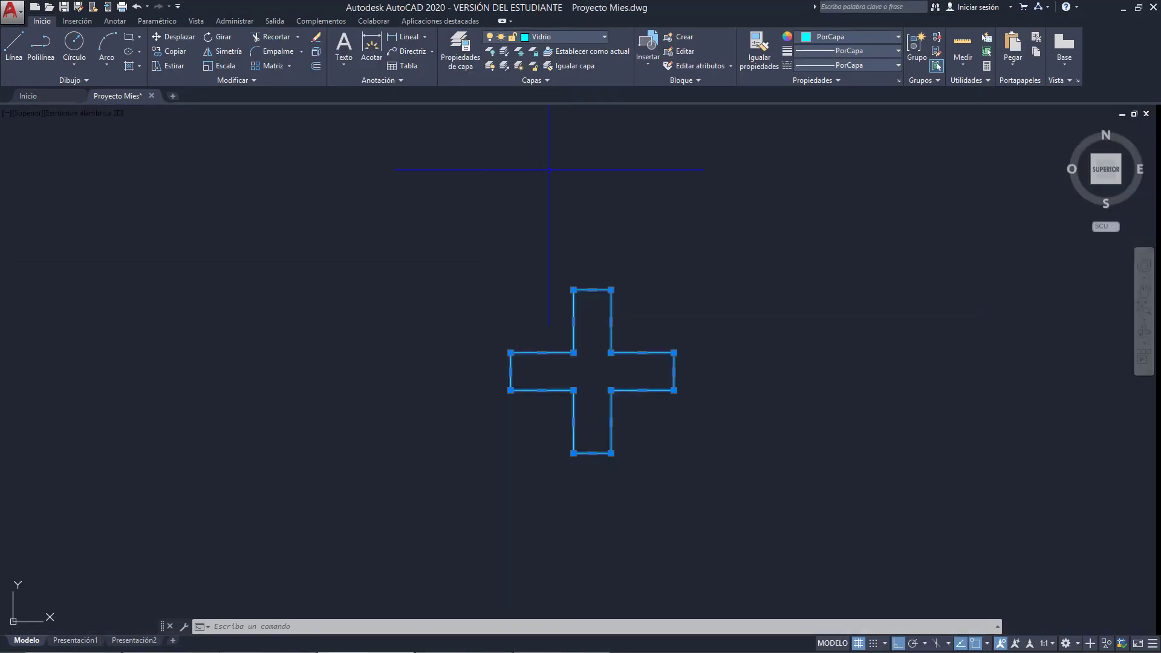
key("Escape")
middle_click_drag(683, 330, 488, 335)
left_click(387, 261)
left_click(626, 474)
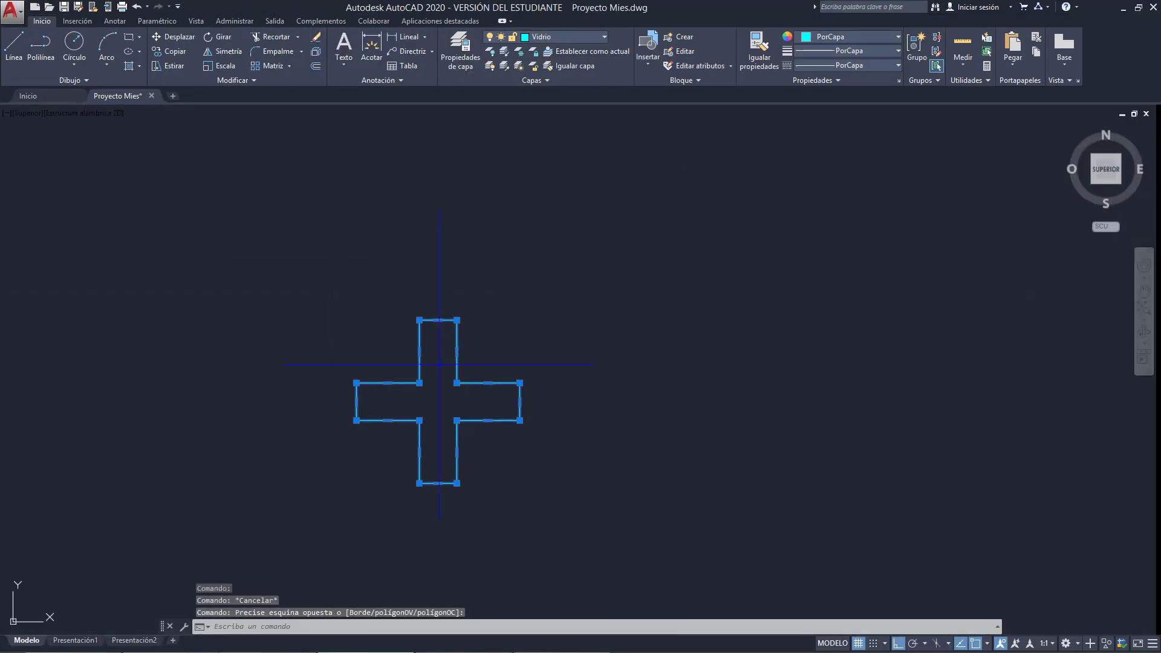
mouse_move(439, 364)
middle_mouse_down()
mouse_move(487, 363)
mouse_move(437, 368)
middle_mouse_up()
middle_click_drag(618, 331, 552, 362)
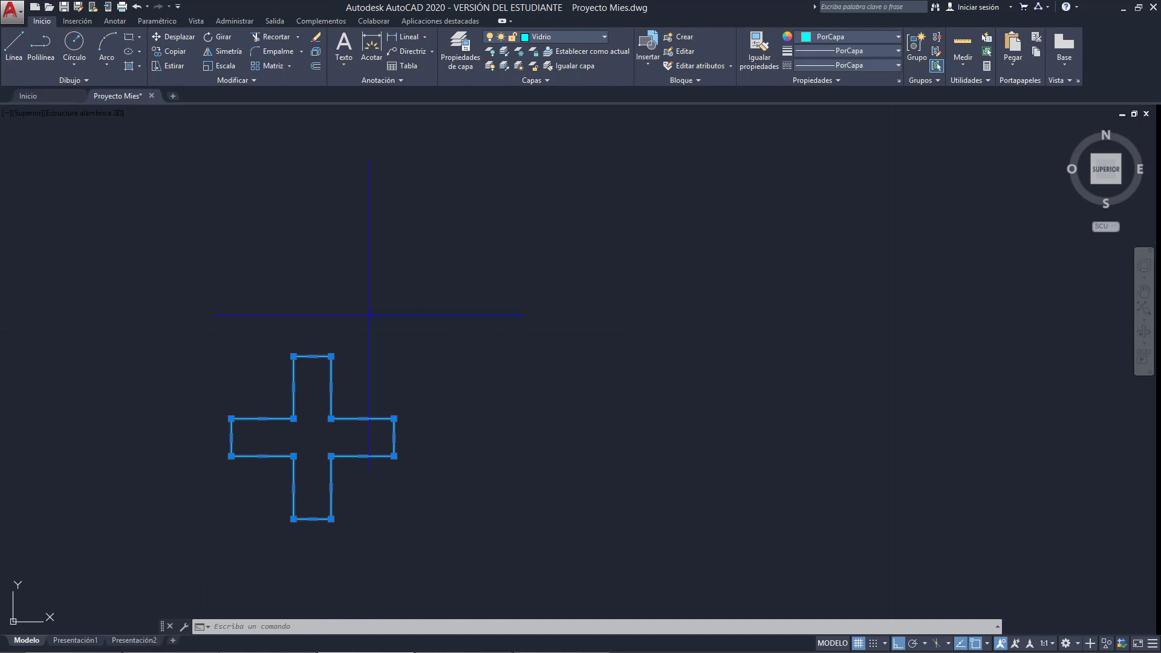
key("Escape")
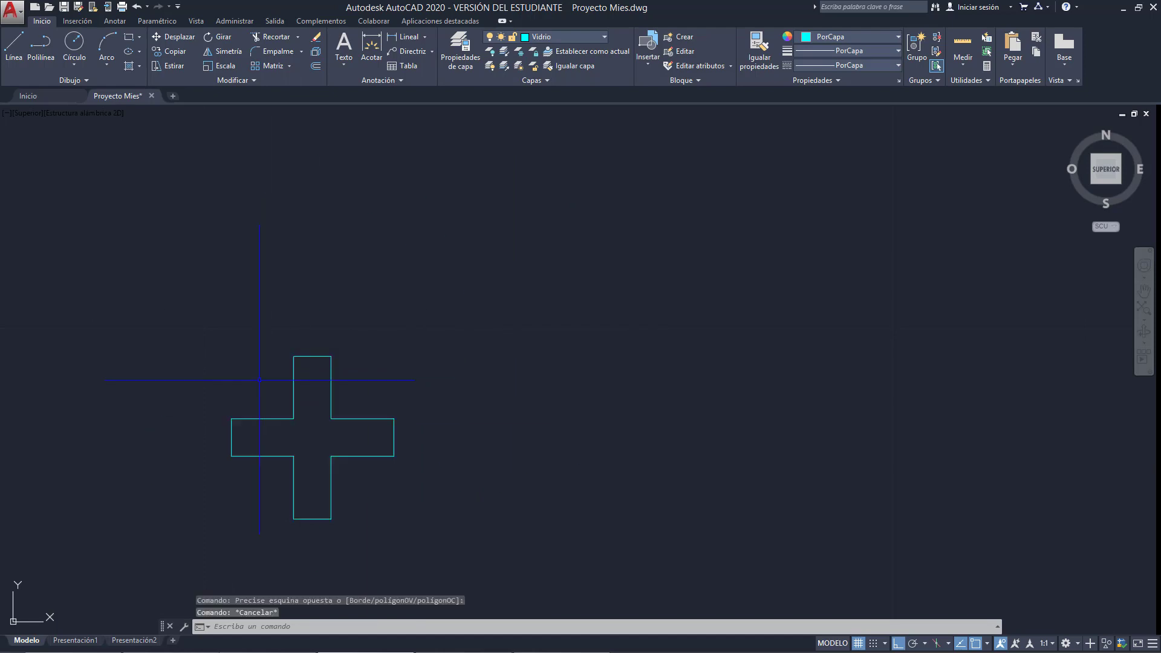
Step: Convert the cross polyline into a block named PILAR
left_click(173, 336)
left_click(431, 535)
middle_click_drag(401, 411, 429, 388)
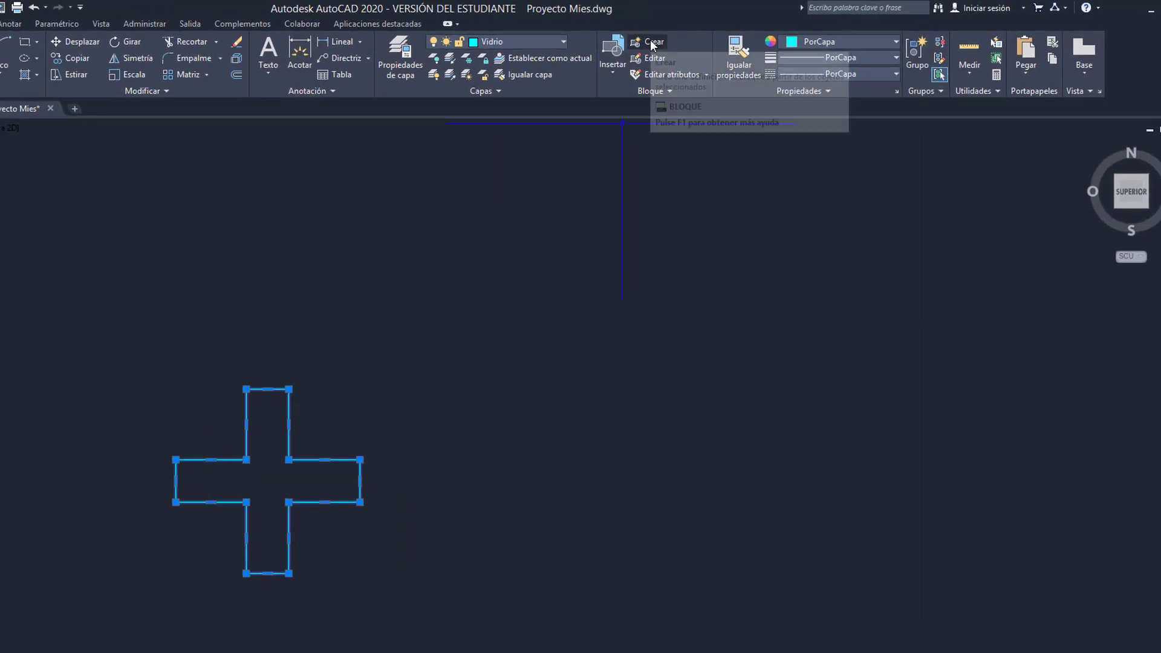
left_click(651, 43)
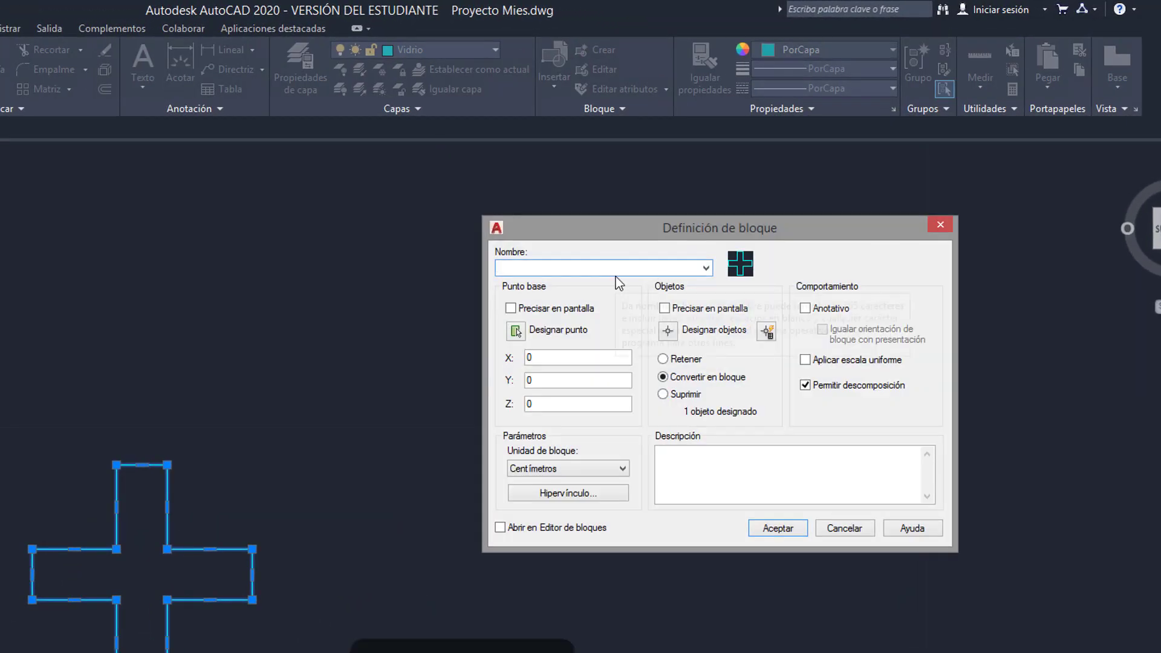
type("PILAR")
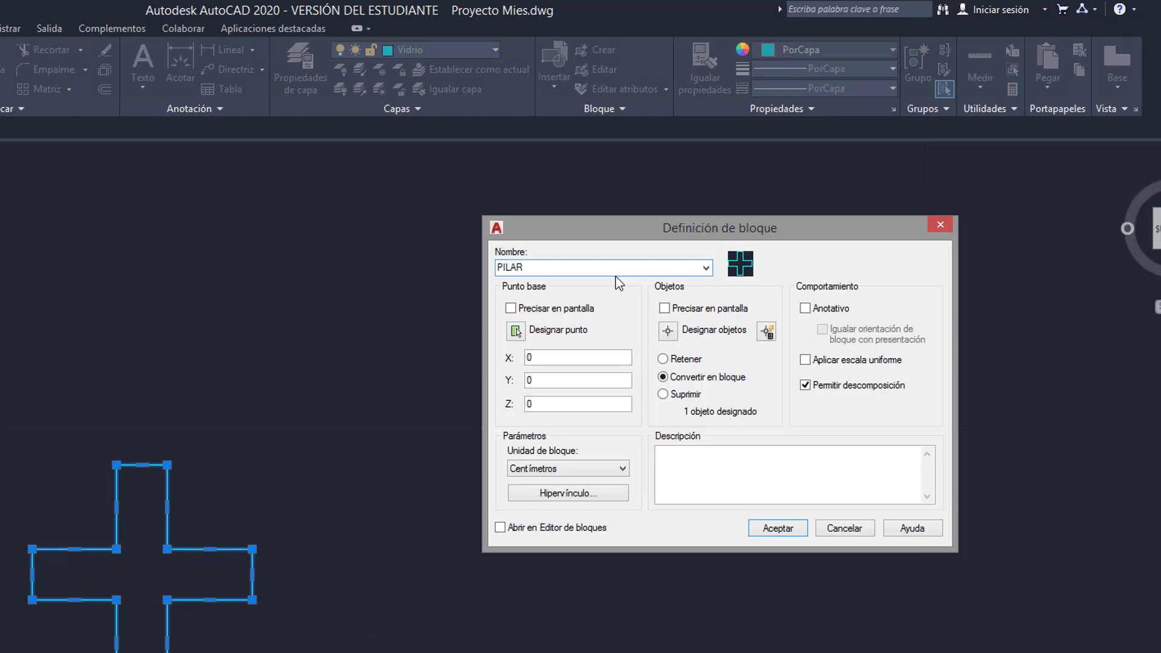
left_click(777, 528)
scroll(24, 593, "down", 5)
left_click(60, 568)
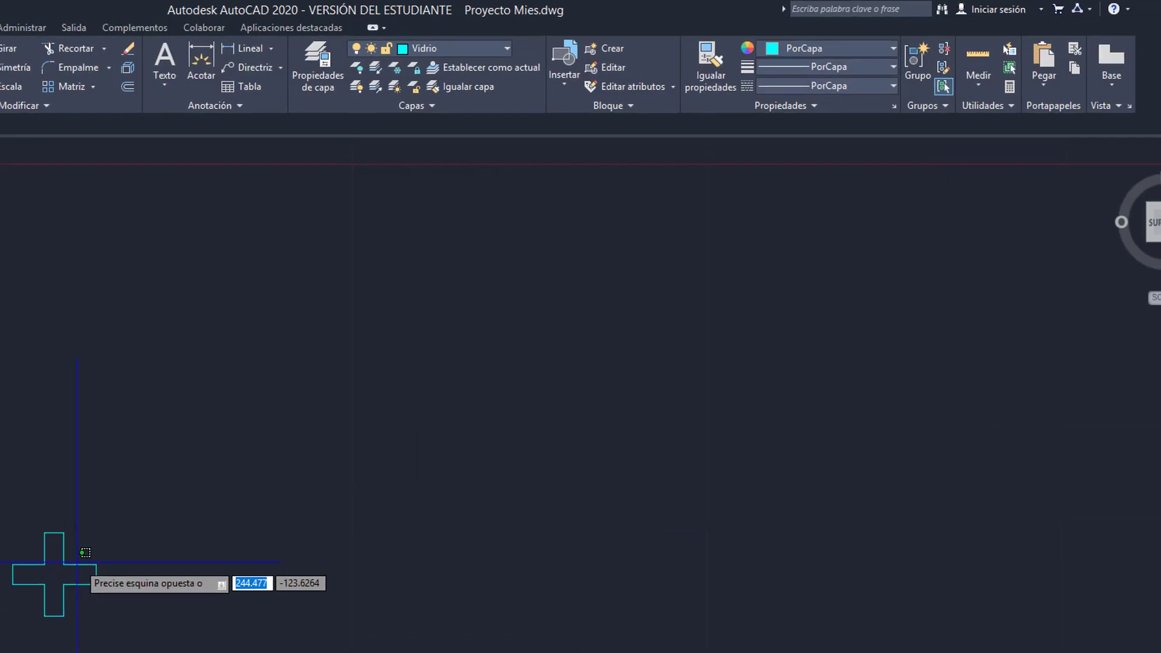
key("Escape")
Step: With ortho off, move the PILAR block by its upper-right inner corner to just right of the plan's long vertical glass wall
scroll(202, 482, "up", 6)
left_click(411, 440)
left_click(351, 369)
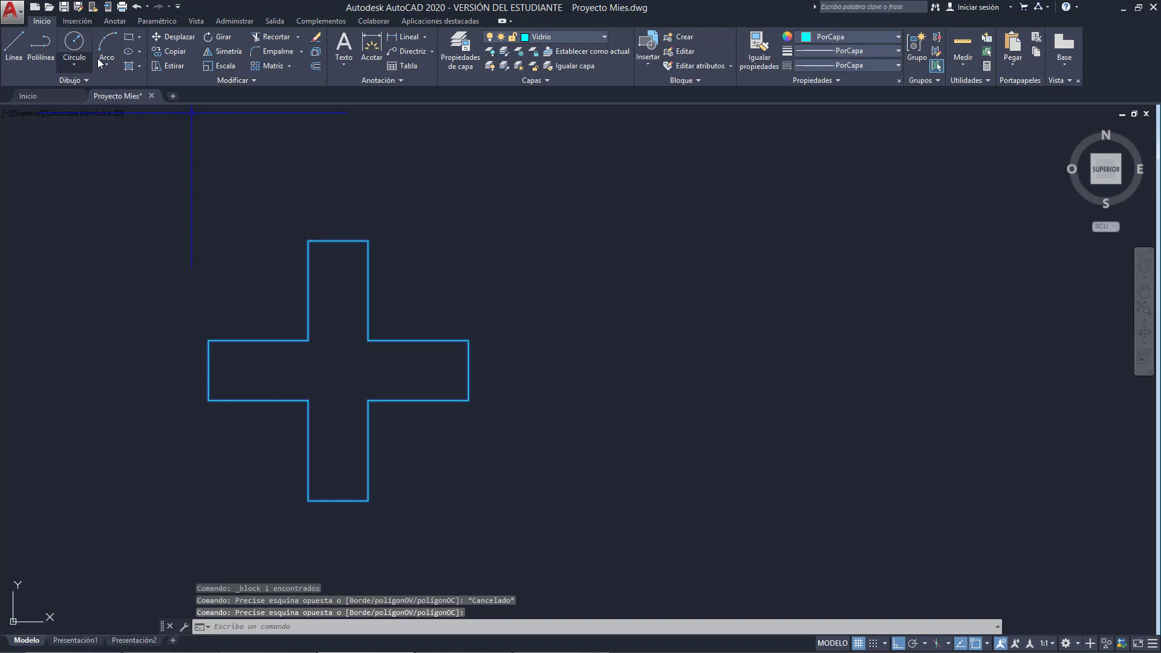
left_click(174, 37)
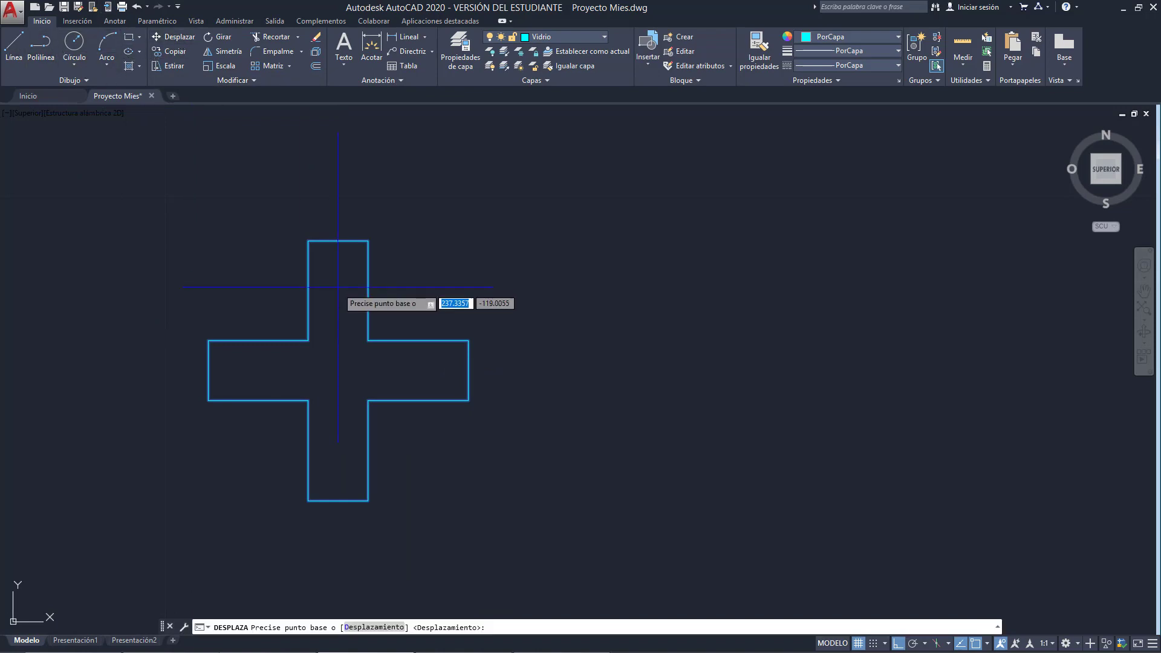
left_click(367, 340)
scroll(371, 363, "down", 10)
key("F8")
scroll(621, 234, "down", 1)
middle_click_drag(621, 234, 295, 487)
scroll(295, 487, "down", 2)
left_click(998, 262)
scroll(1002, 286, "up", 2)
middle_click_drag(1002, 286, 748, 284)
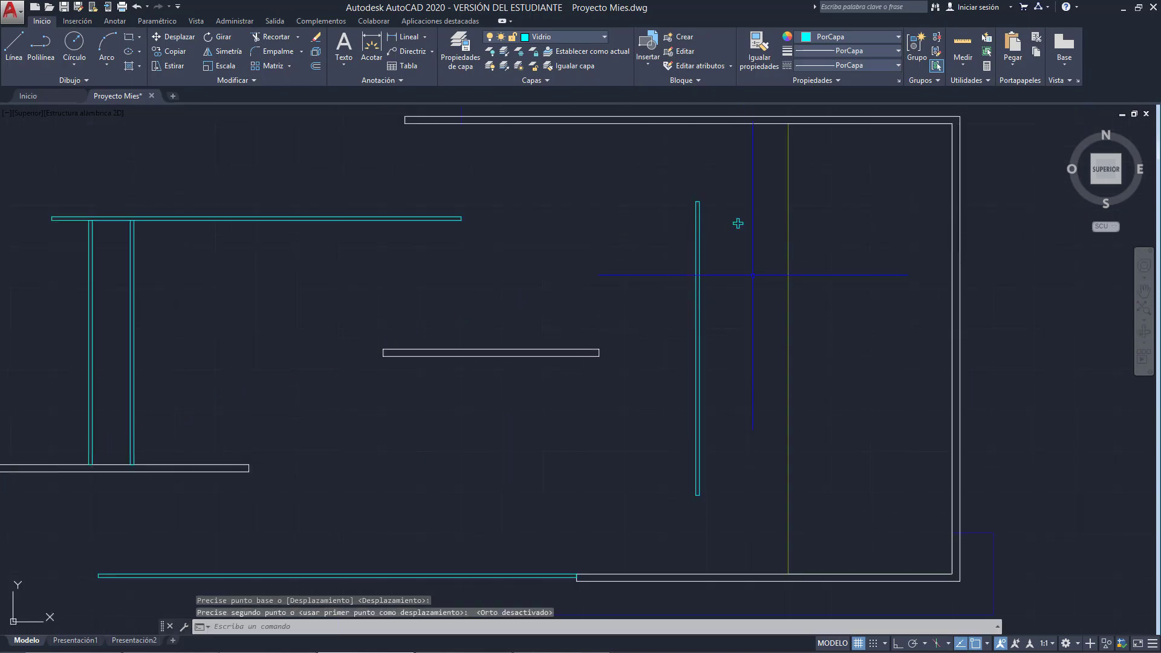
Step: Tile the drawing window beside the PDF and examine the support positions around the onyx and glass walls in the plan
left_click_drag(751, 13, 0, 170)
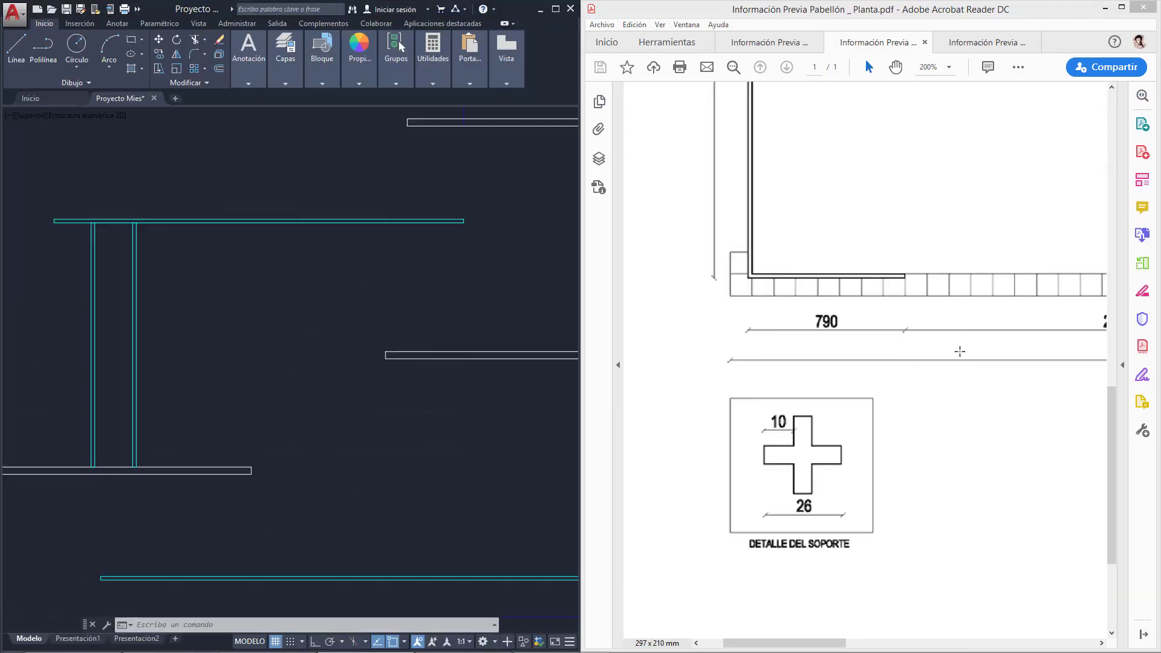
left_click_drag(835, 642, 973, 640)
left_click_drag(1108, 456, 1121, 291)
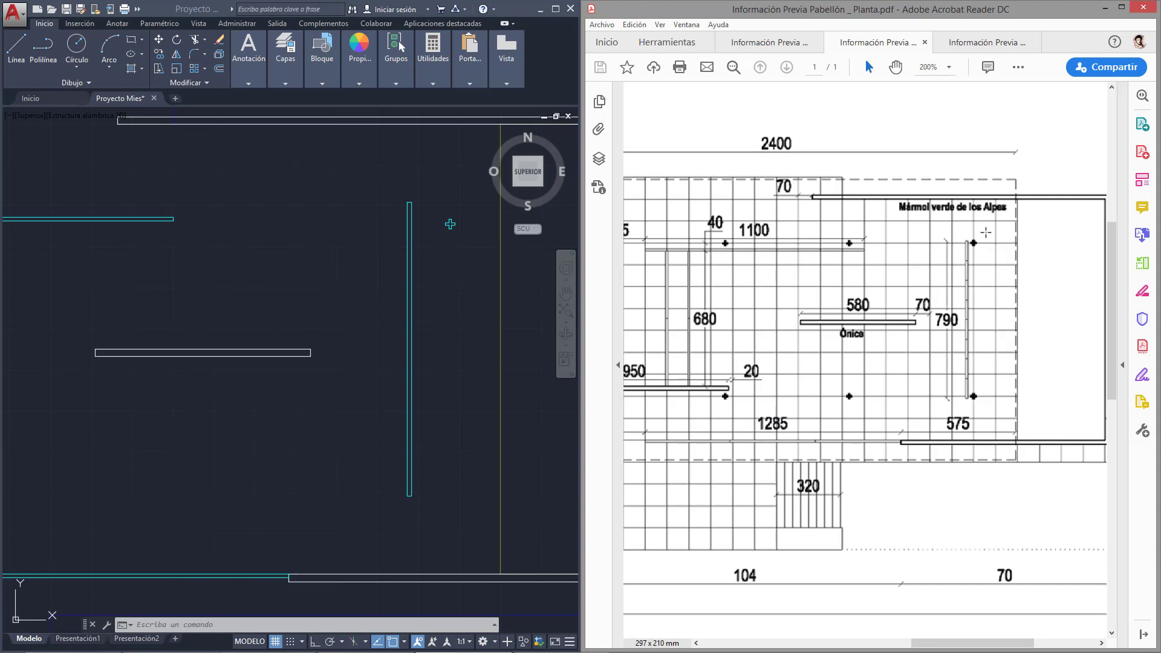
Step: Move the PILAR block farther right, into the empty space between the yellow vertical line and the outer wall
mouse_move(433, 238)
middle_mouse_down()
mouse_move(250, 336)
mouse_move(216, 287)
middle_mouse_up()
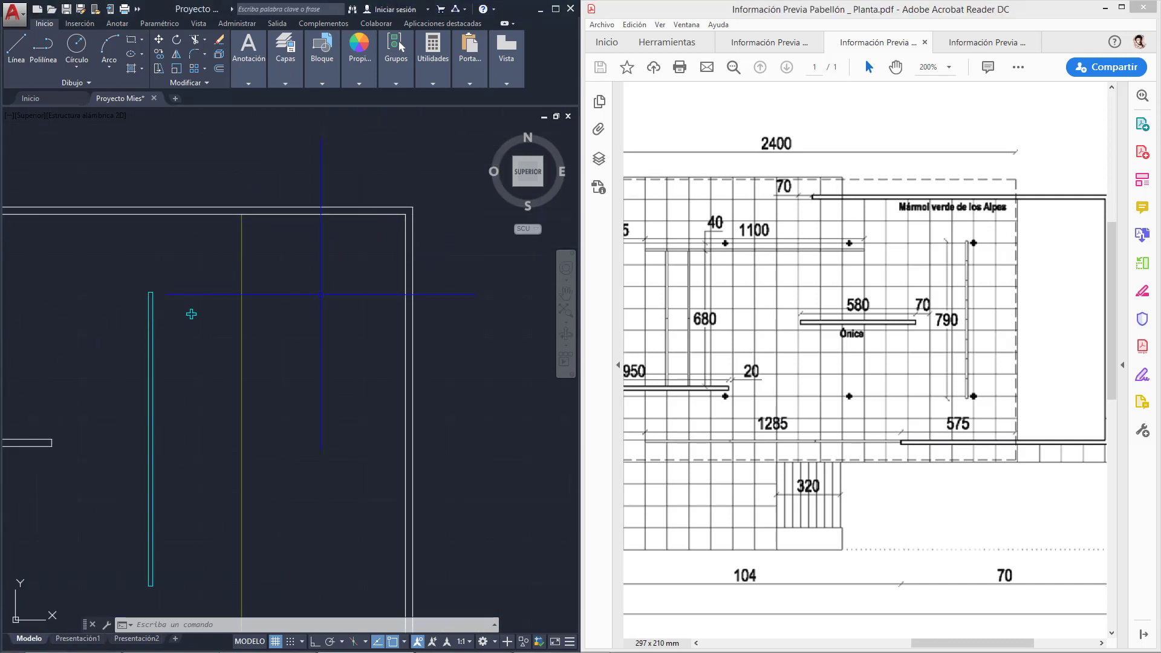
scroll(325, 296, "up", 2)
scroll(251, 319, "down", 3)
scroll(177, 319, "up", 2)
key("space")
left_click(179, 308)
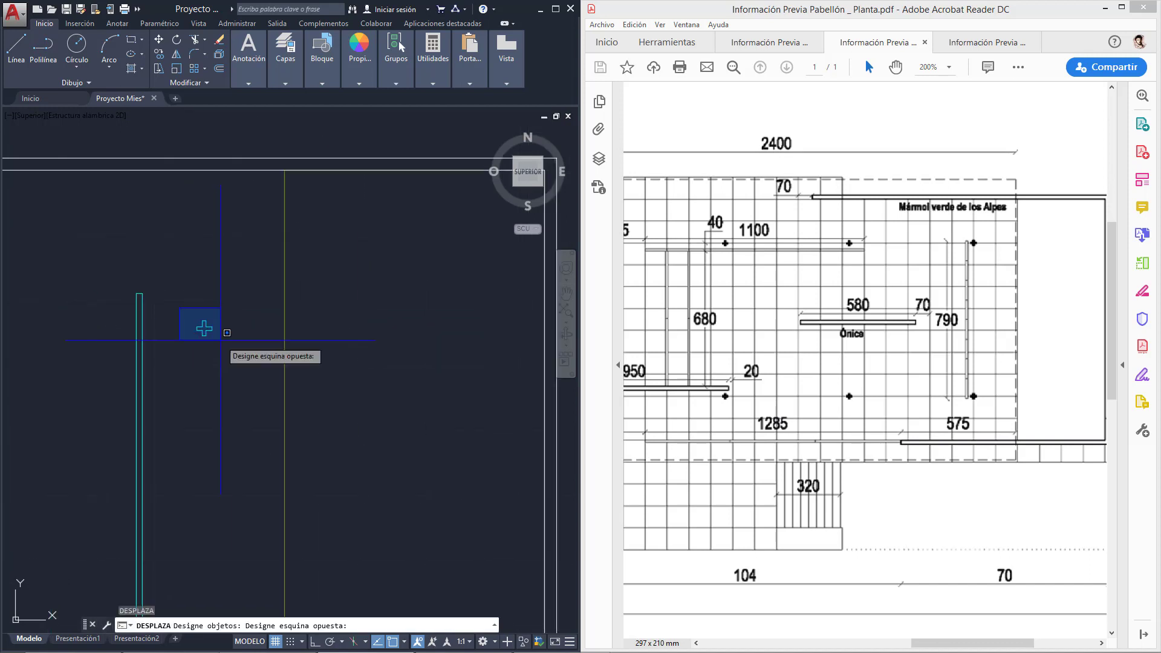
left_click(226, 351)
key("space")
left_click(207, 343)
left_click(411, 314)
scroll(397, 316, "up", 4)
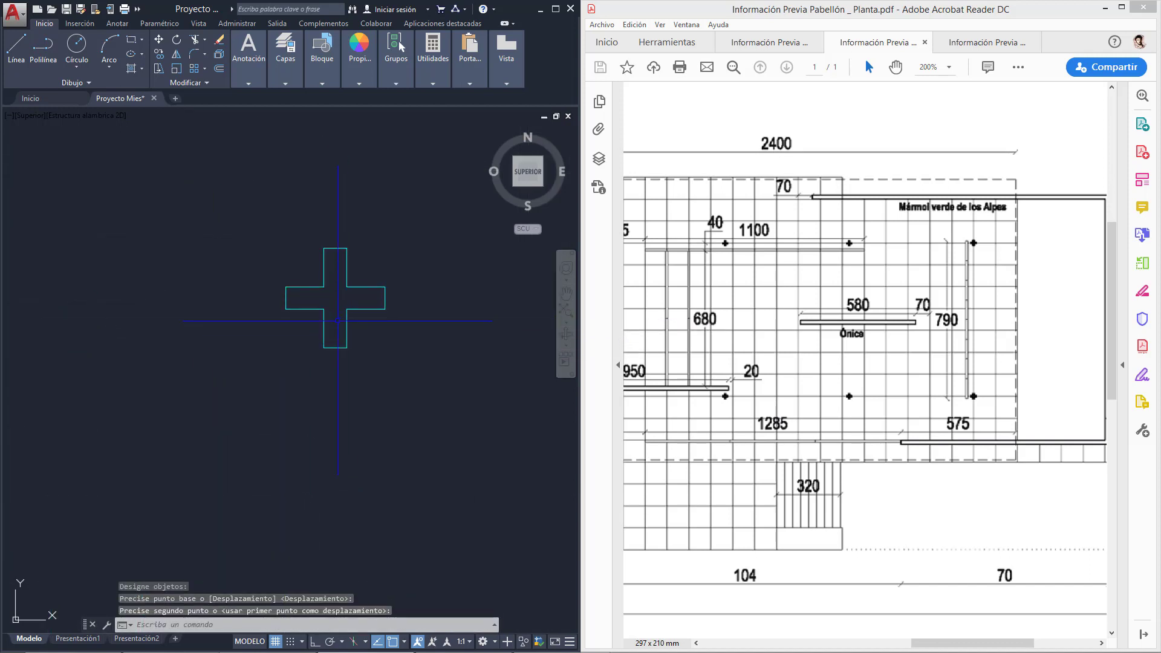
Step: Open the PILAR block definition in the block editor
middle_click_drag(337, 321, 274, 201)
middle_click_drag(393, 271, 345, 376)
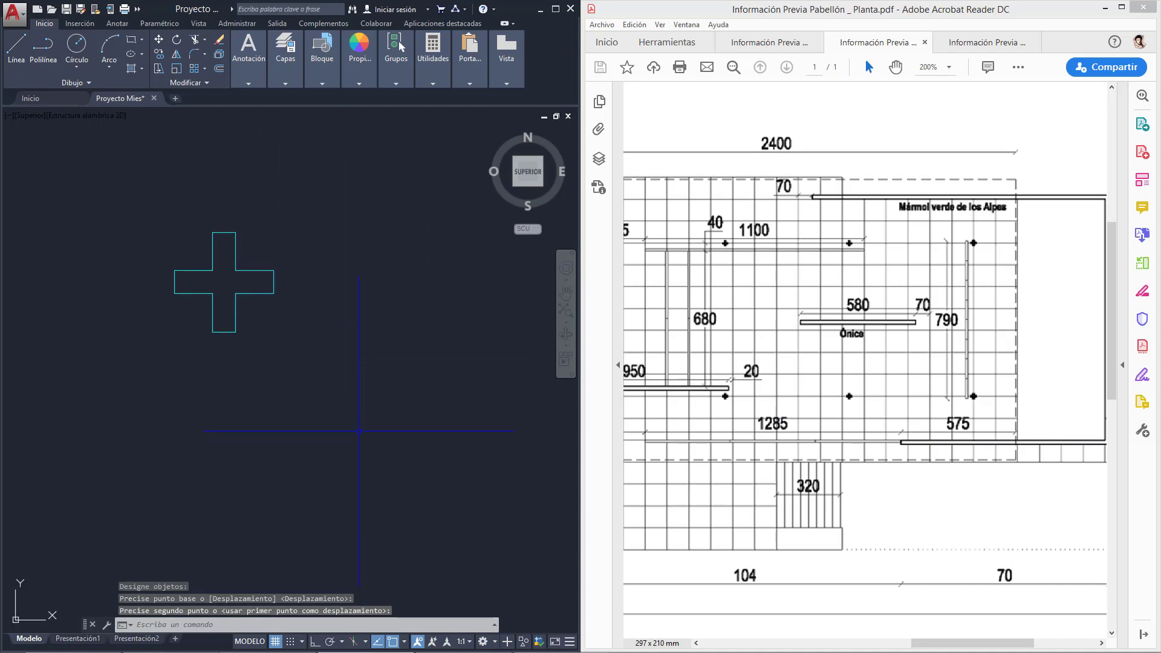
middle_click_drag(429, 382, 441, 394)
left_click(285, 297)
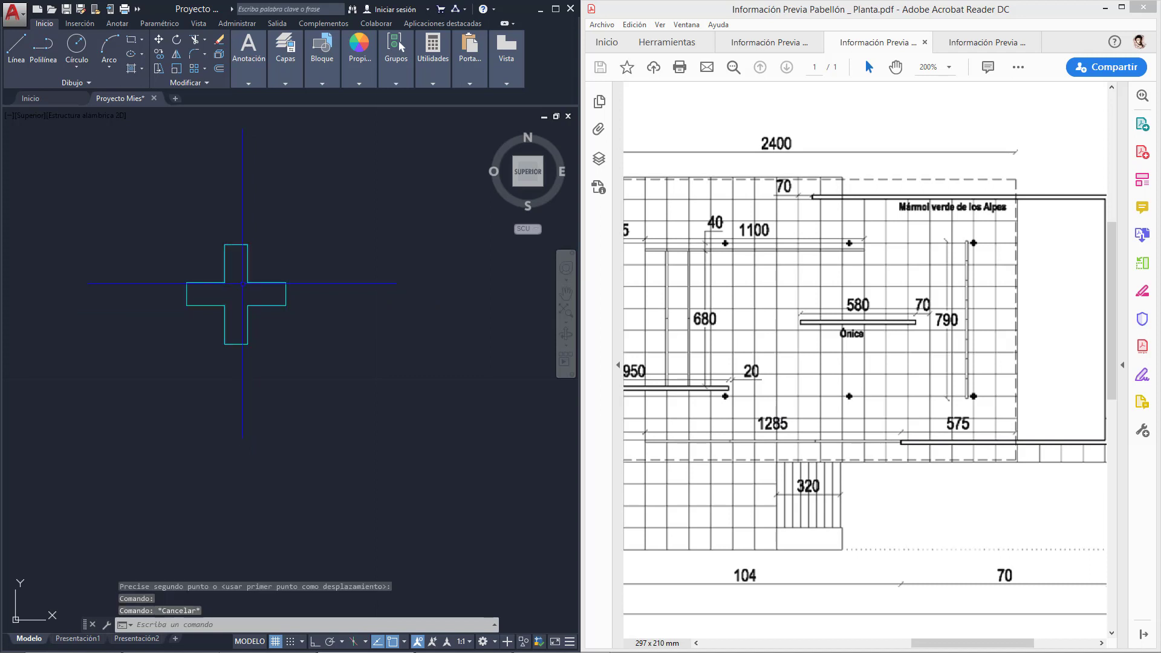
key("Escape")
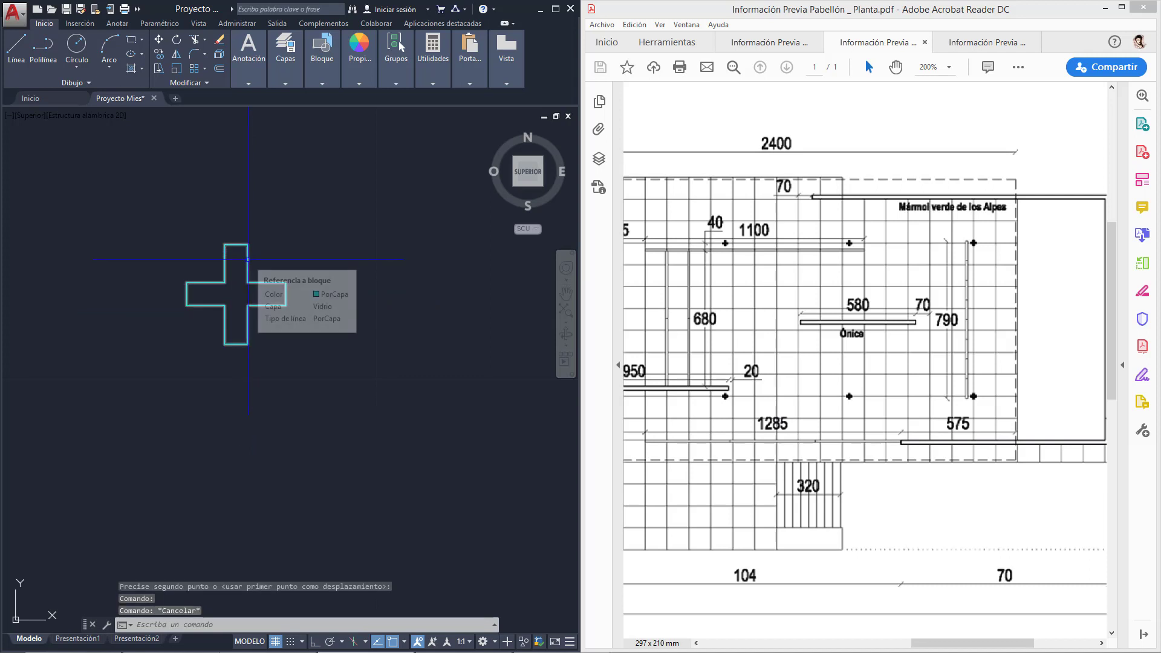
double_click(247, 260)
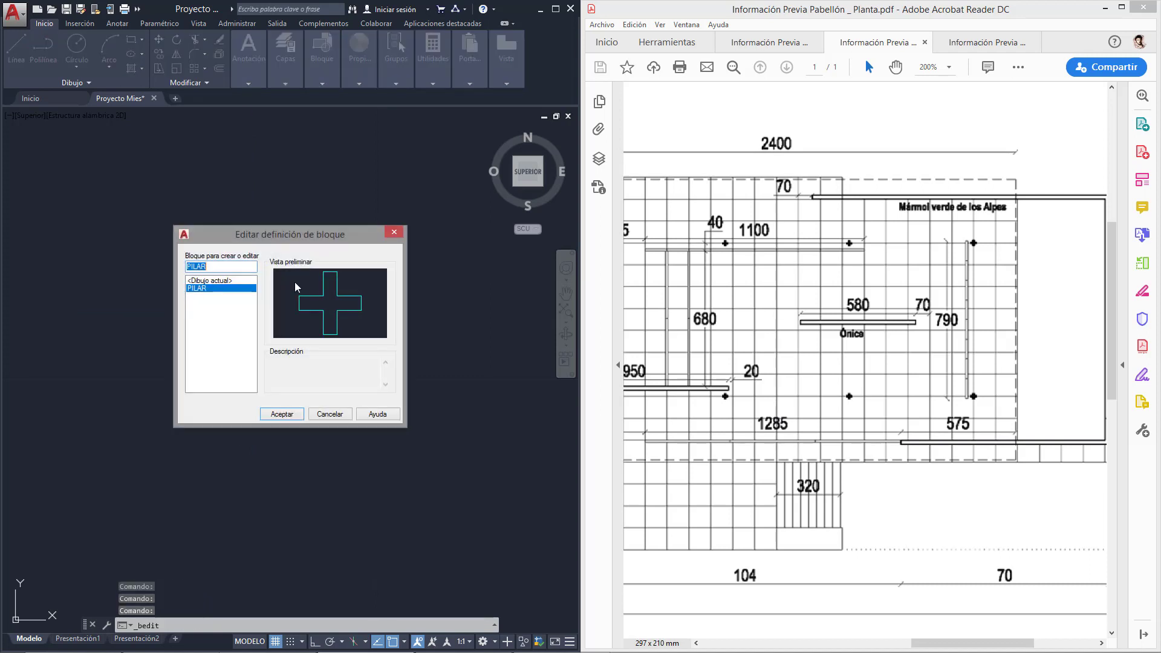
left_click_drag(292, 238, 411, 241)
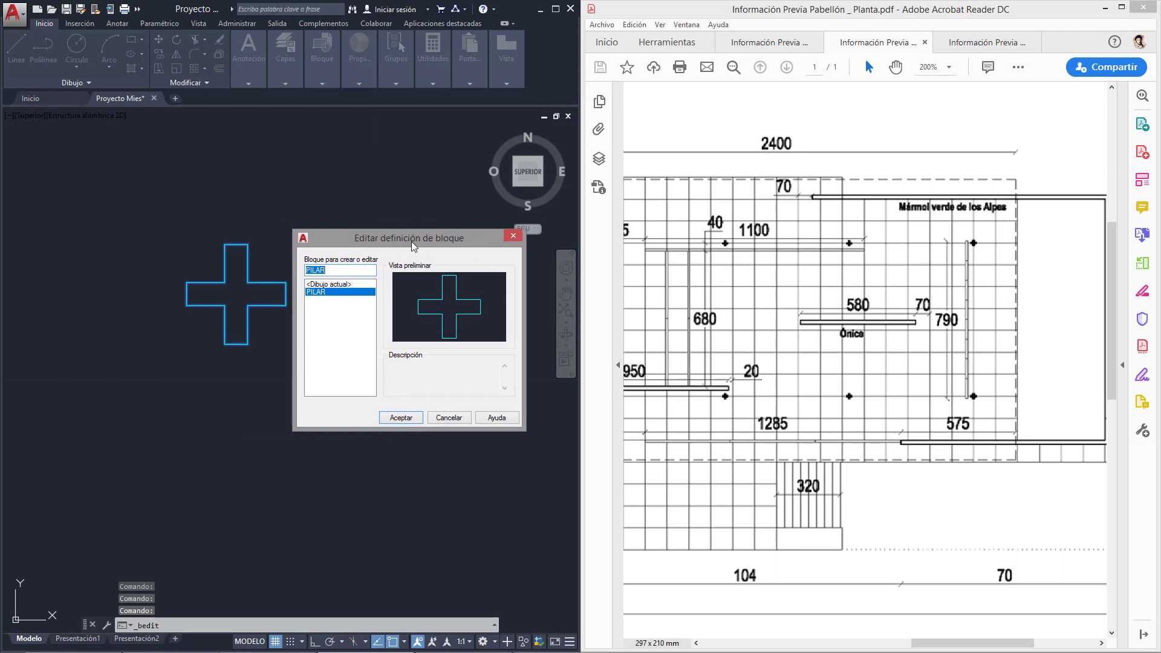
left_click(402, 419)
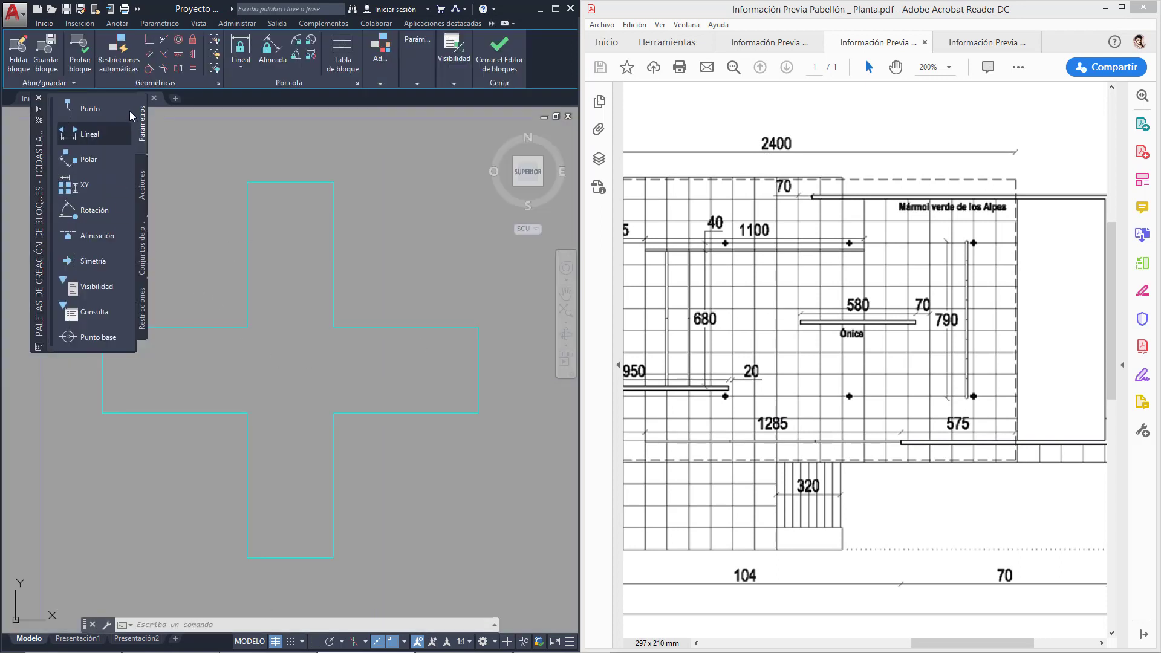
Step: Draw a horizontal reference line through the cross's centre, starting from the midpoint of the helper line on the core's left side
left_click(44, 23)
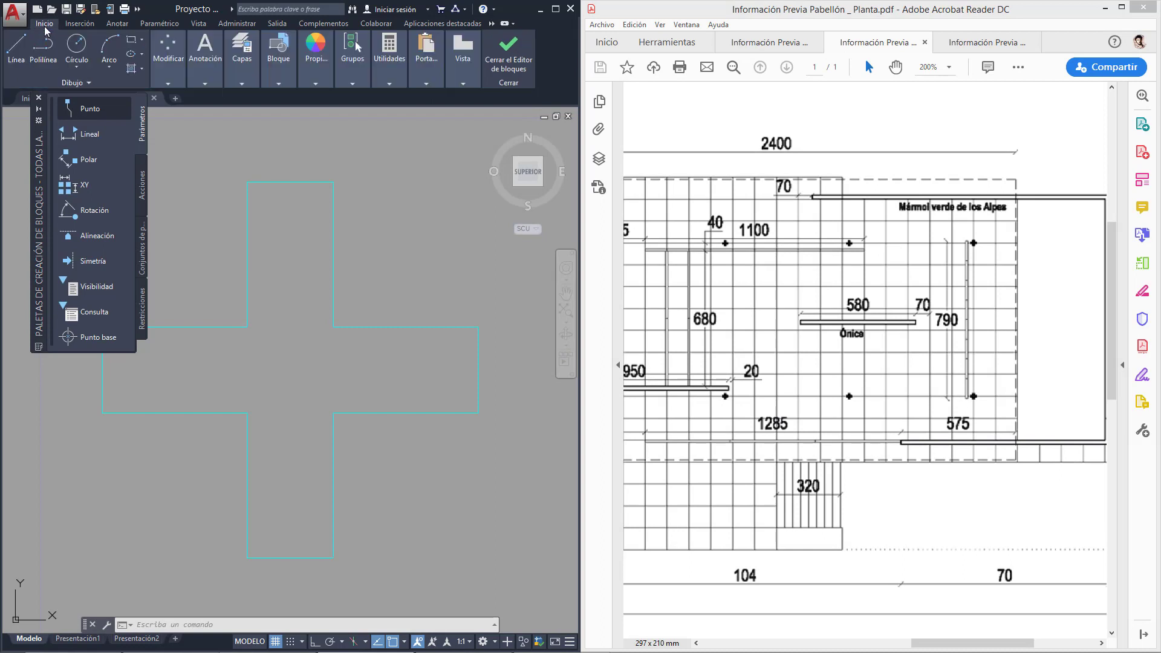
left_click(21, 52)
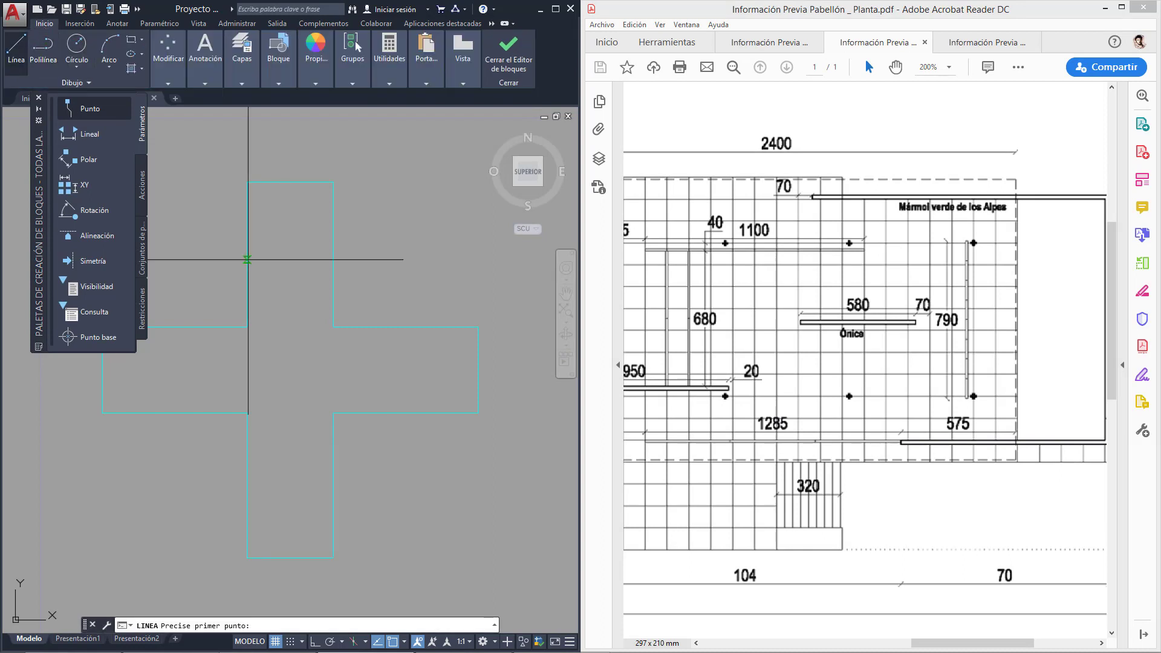
left_click(247, 370)
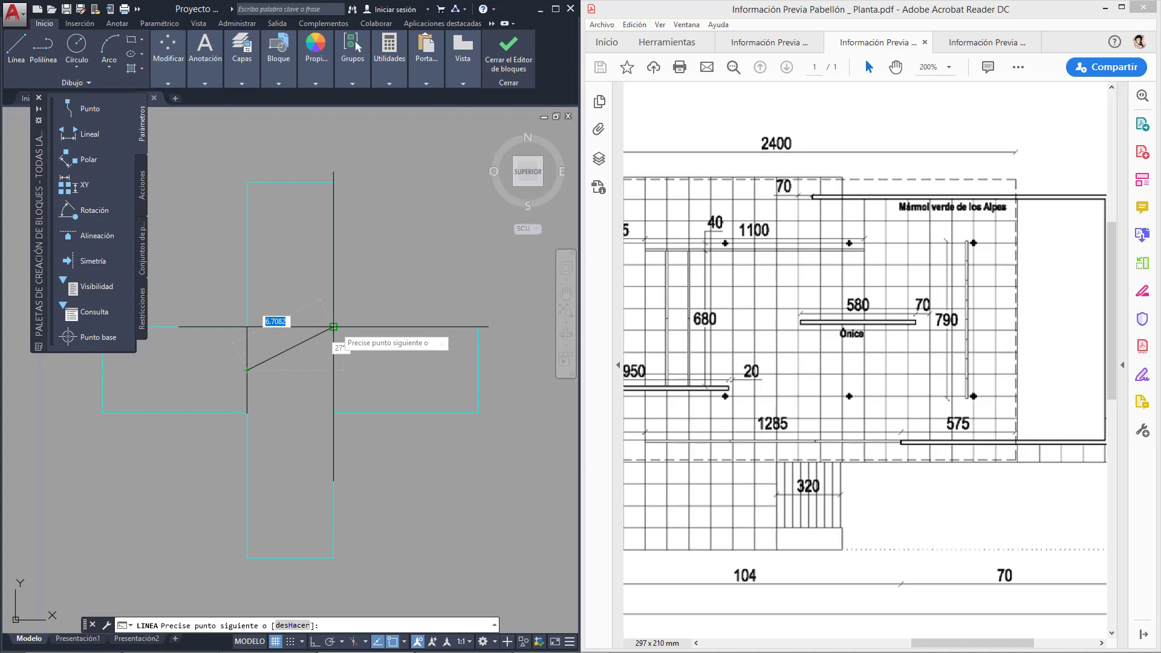
left_click(290, 370)
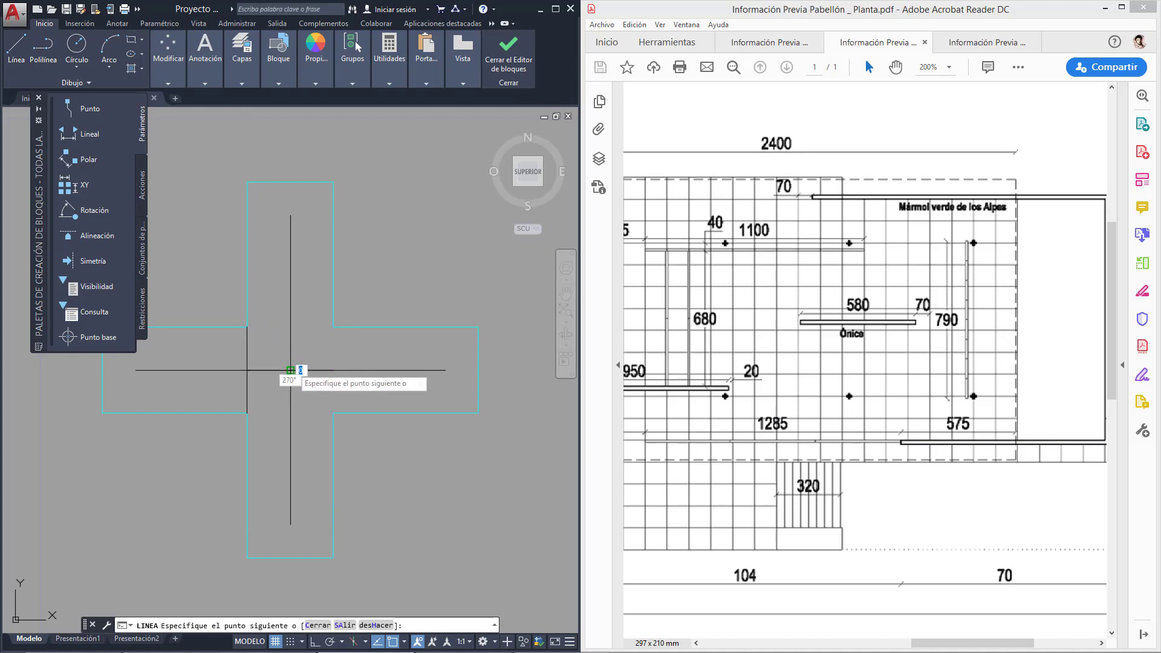
key("Return")
key("Return")
Step: Draw a short vertical reference line down from the cross's centre and delete the helper line on the core's left side
left_click(290, 370)
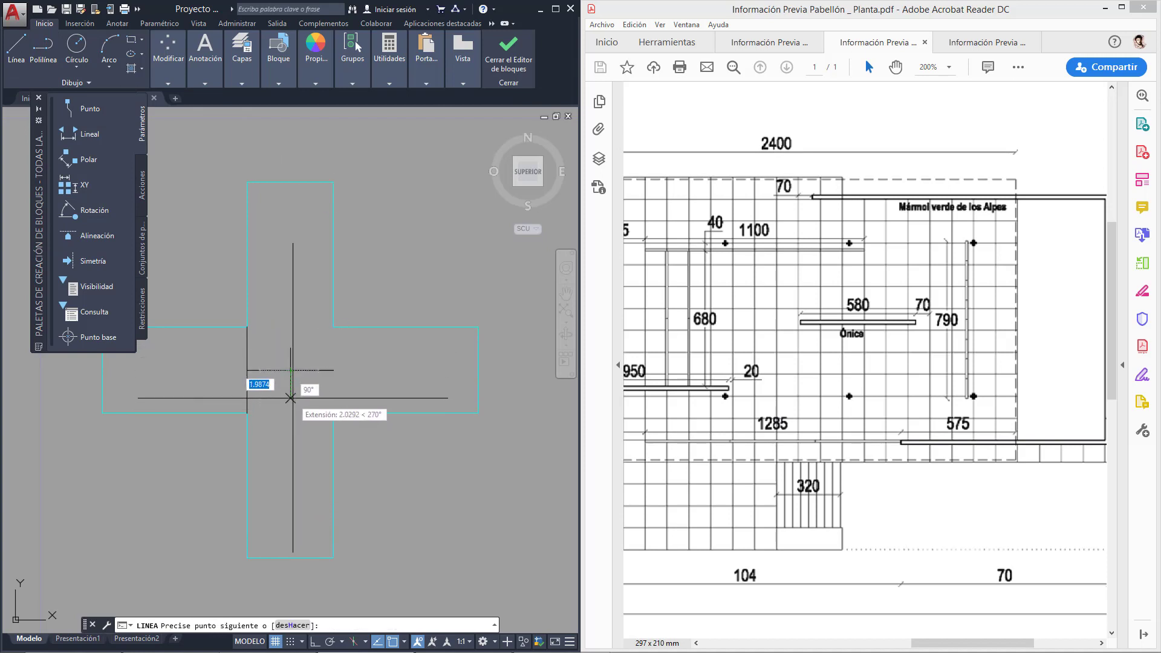
left_click(290, 396)
key("Return")
left_click(218, 303)
left_click(266, 449)
key("Delete")
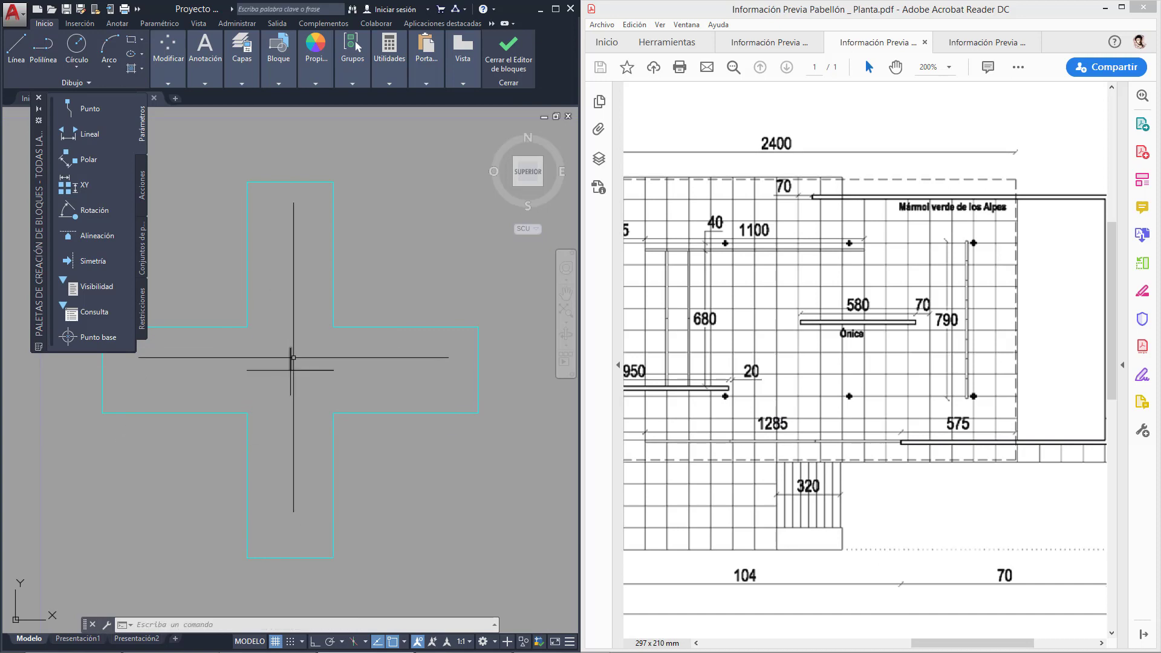
Step: Stretch the short vertical reference lines up and down to the edges of the cross's central square
scroll(978, 243, "up", 4, "ctrl")
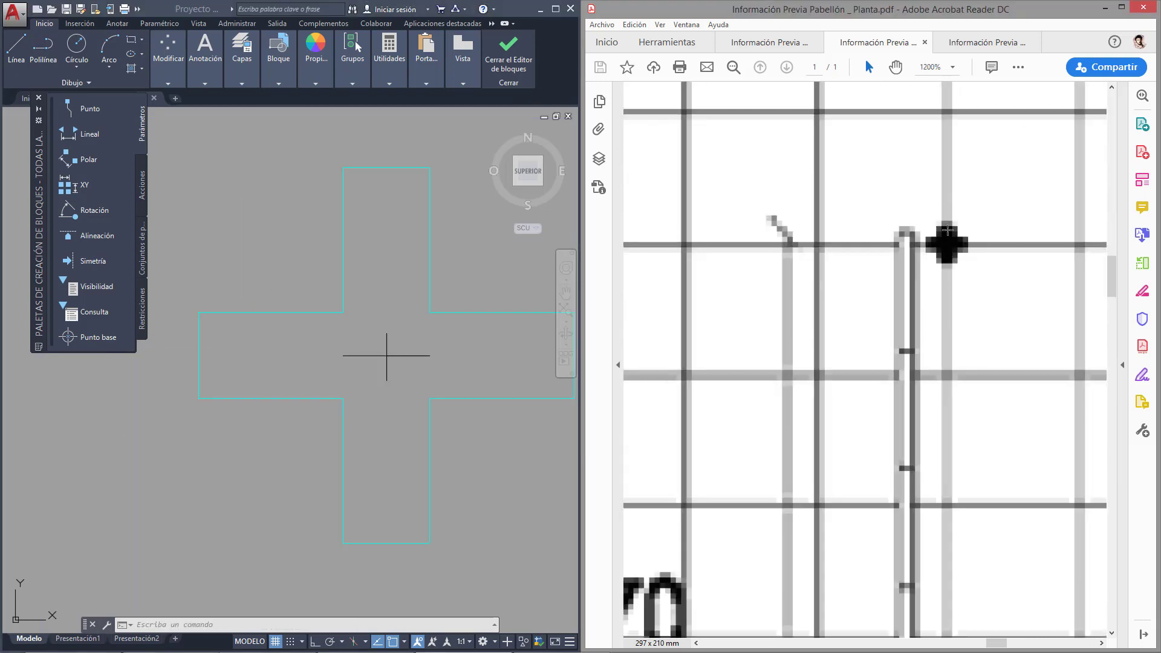
scroll(934, 255, "down", 3, "ctrl")
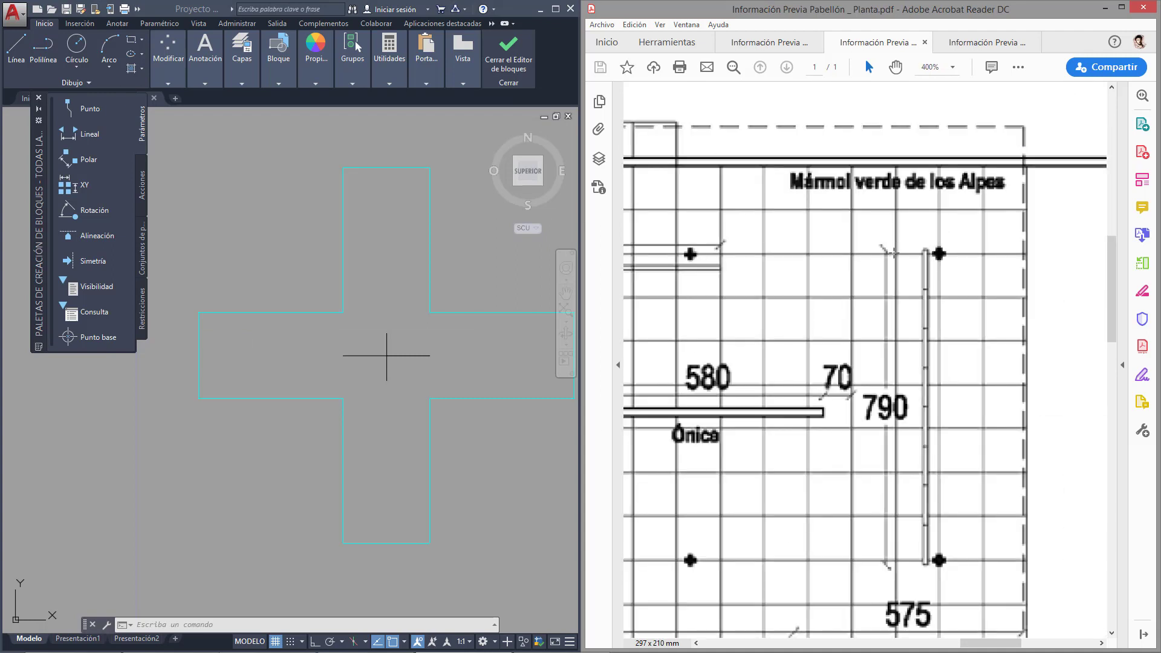
left_click(389, 326)
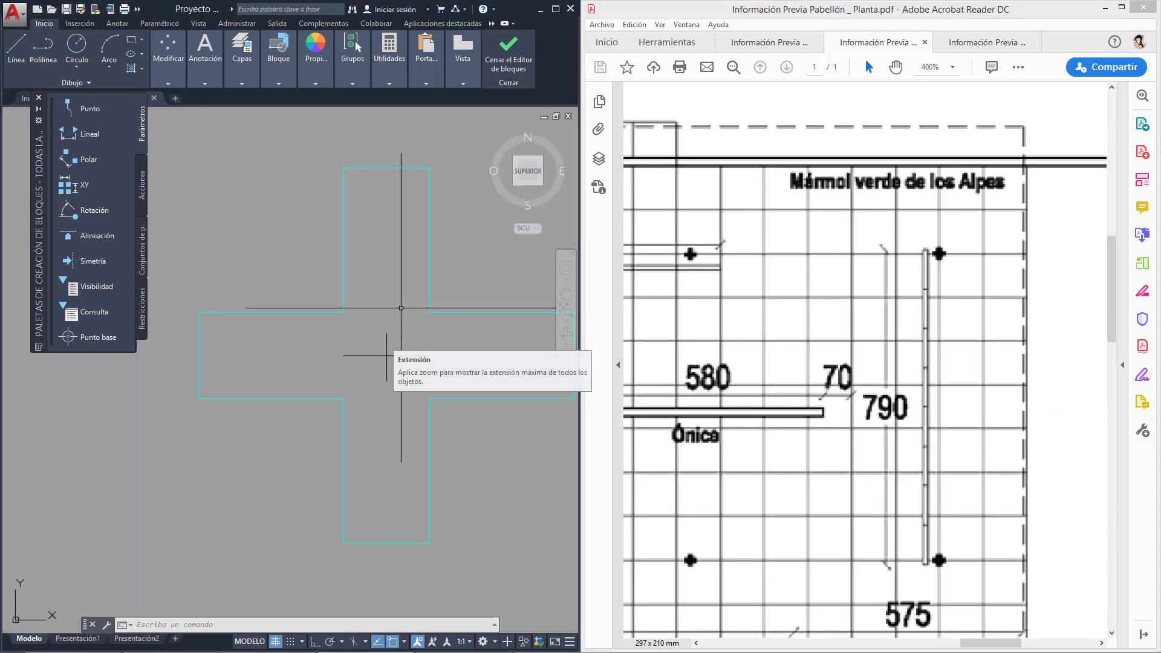
key("Escape")
left_click(388, 337)
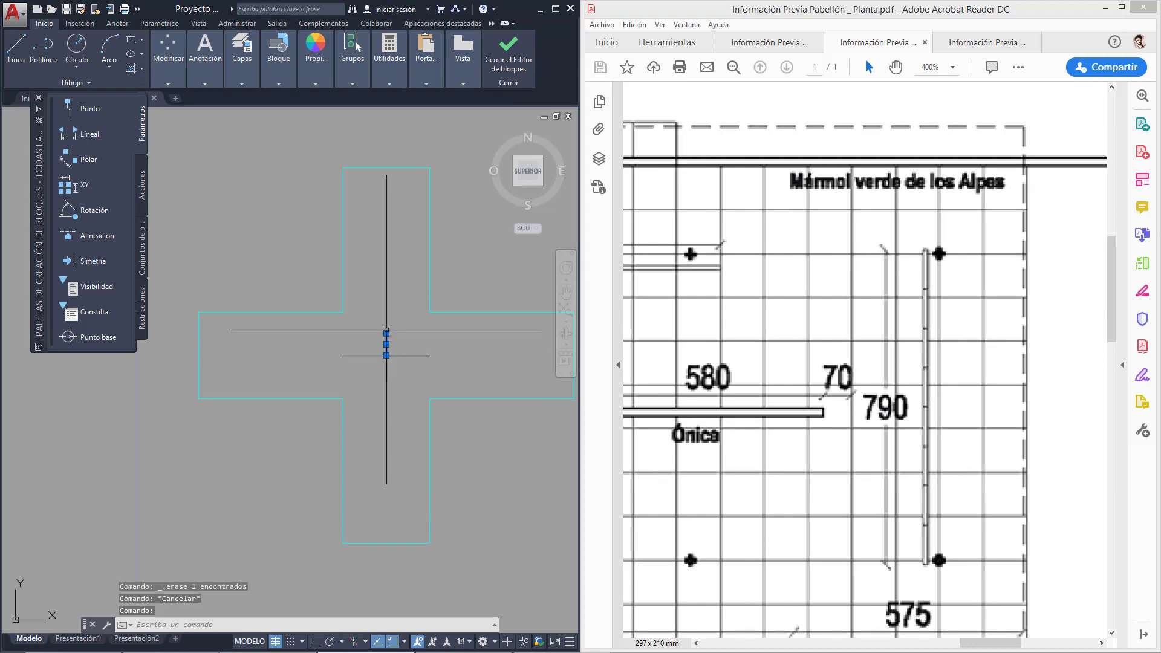
left_click(387, 336)
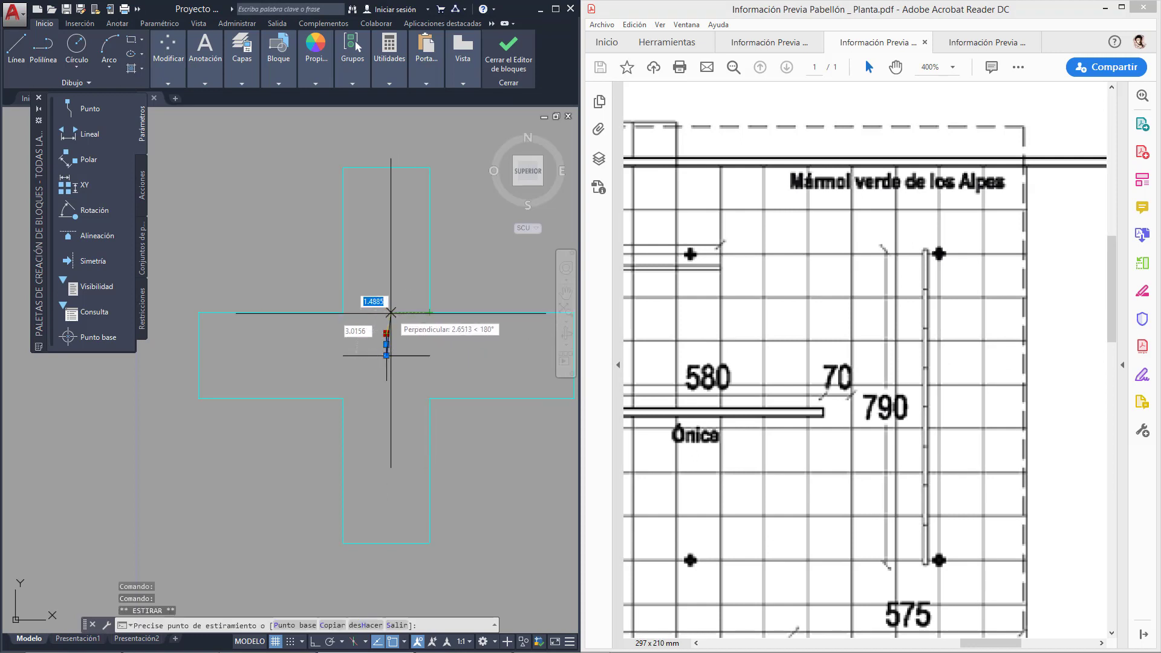
key("Escape")
left_click(387, 380)
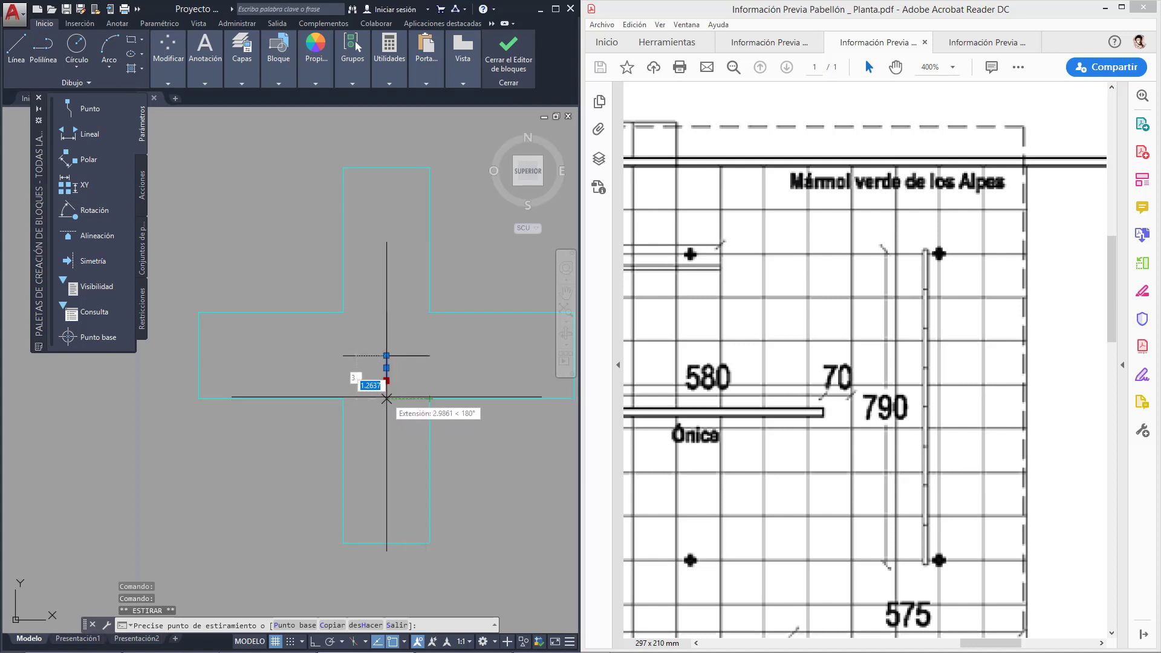
key("Escape")
key("Escape")
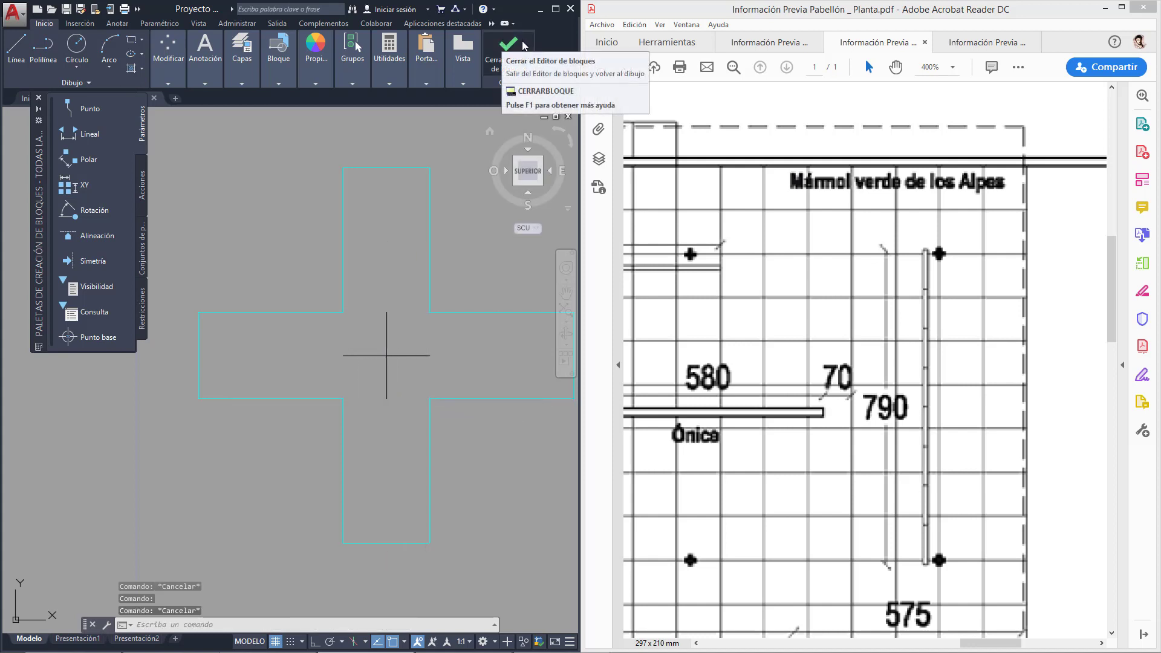
Step: Close the block editor, saving the changes to PILAR, and return to the plan around the block
left_click(520, 44)
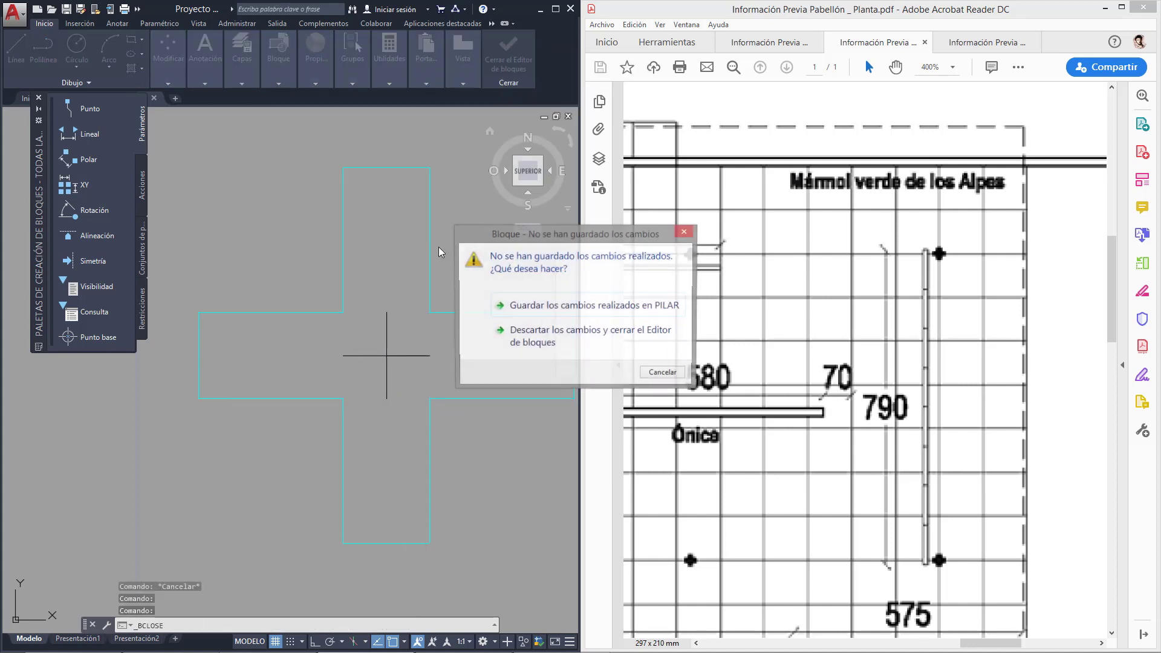
left_click(552, 306)
scroll(290, 320, "up", 10)
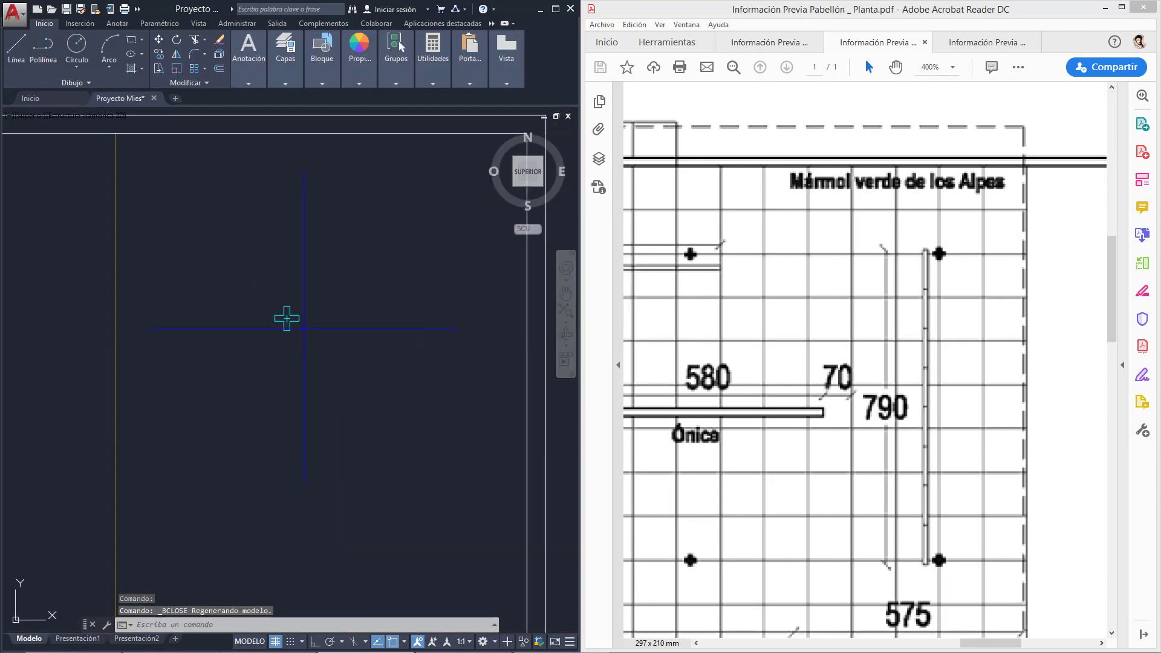
middle_click_drag(353, 302, 413, 250)
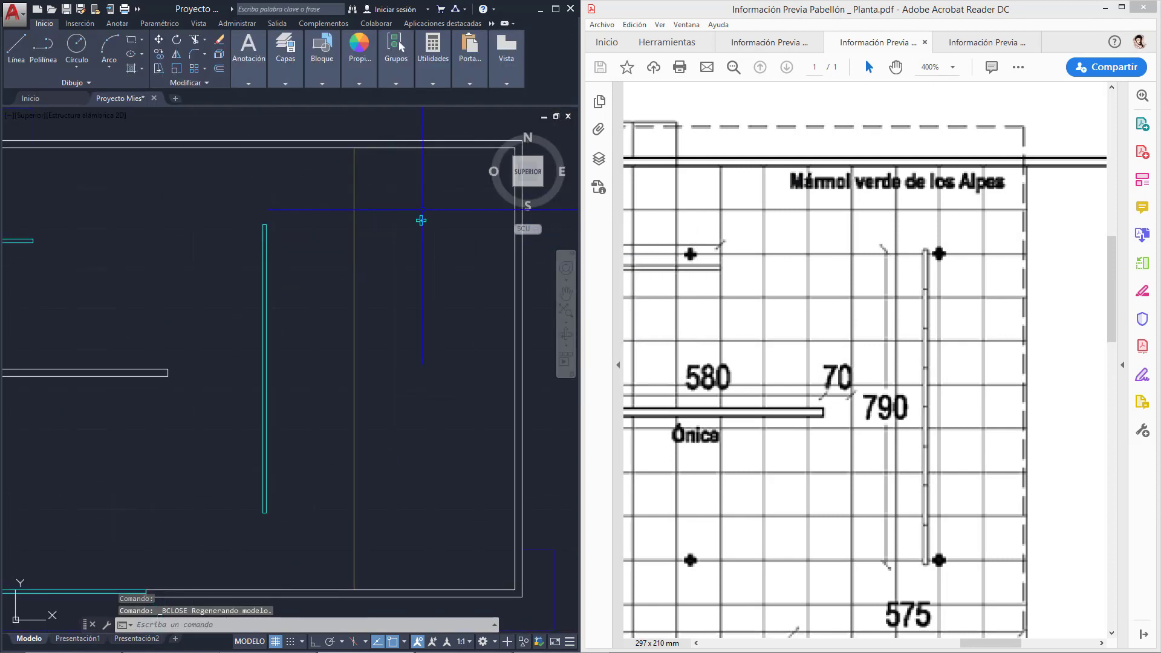
Step: Move the PILAR block in the plan to the Pilares layer
left_click(321, 61)
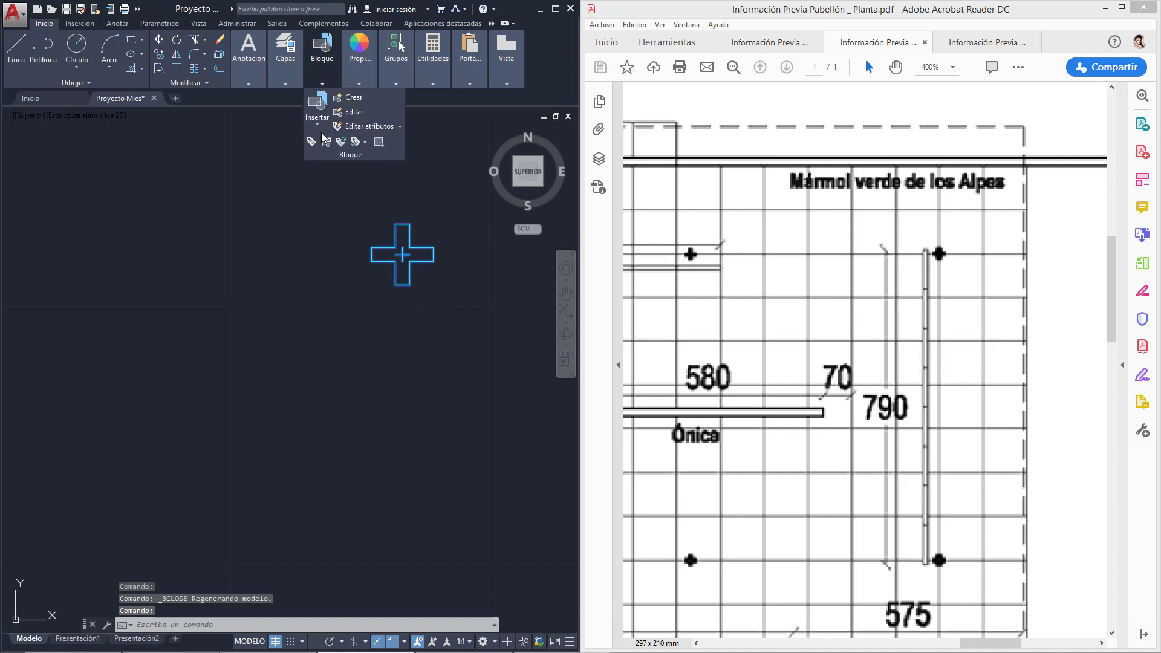
left_click(283, 45)
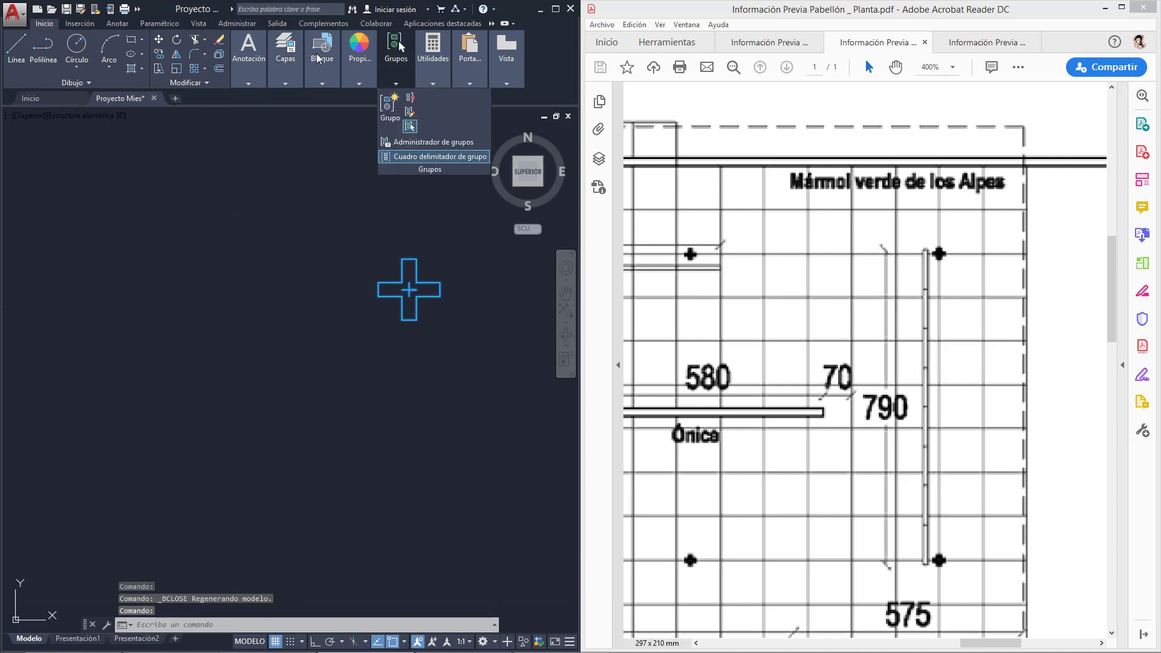
left_click(248, 49)
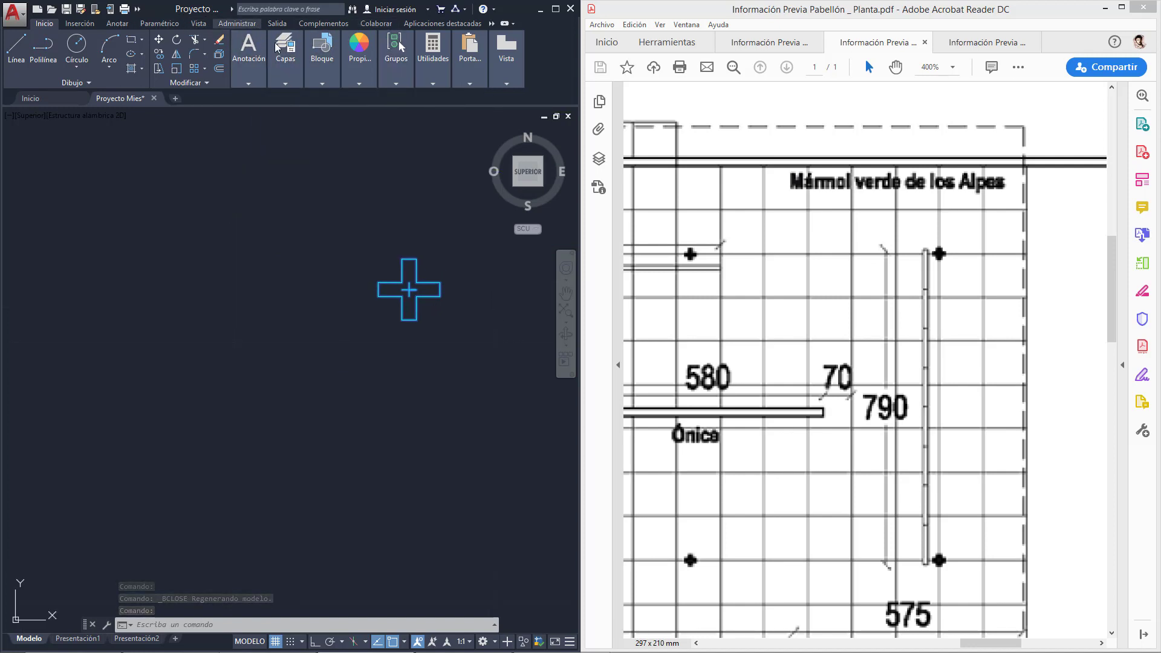
left_click(294, 61)
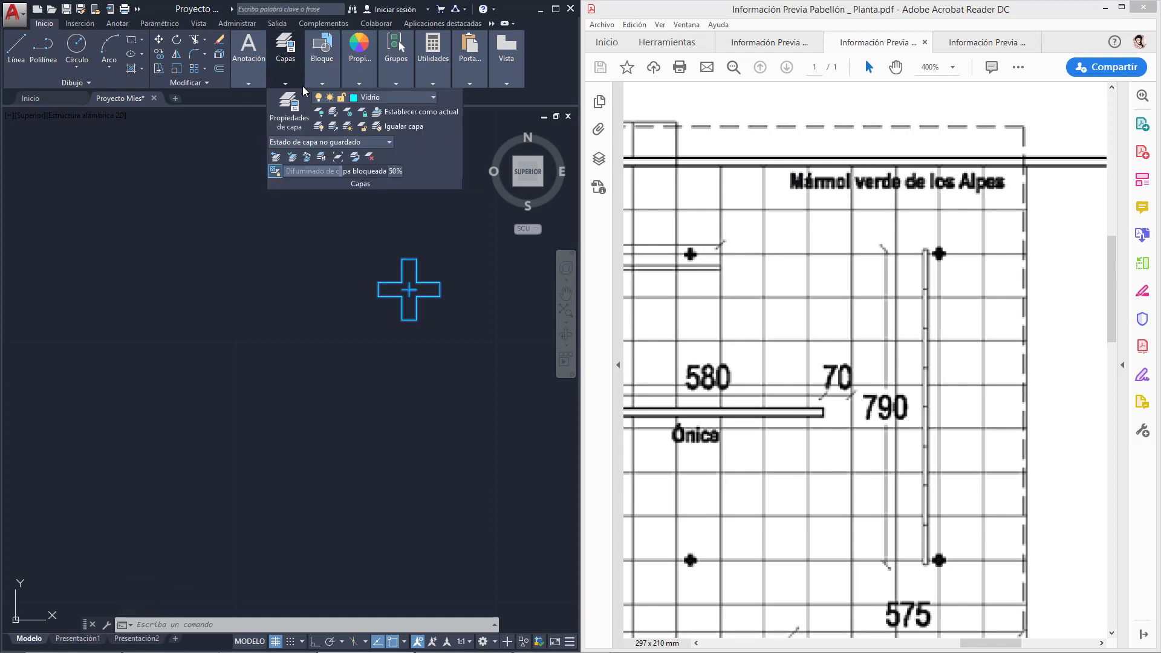
mouse_move(322, 61)
left_click(432, 99)
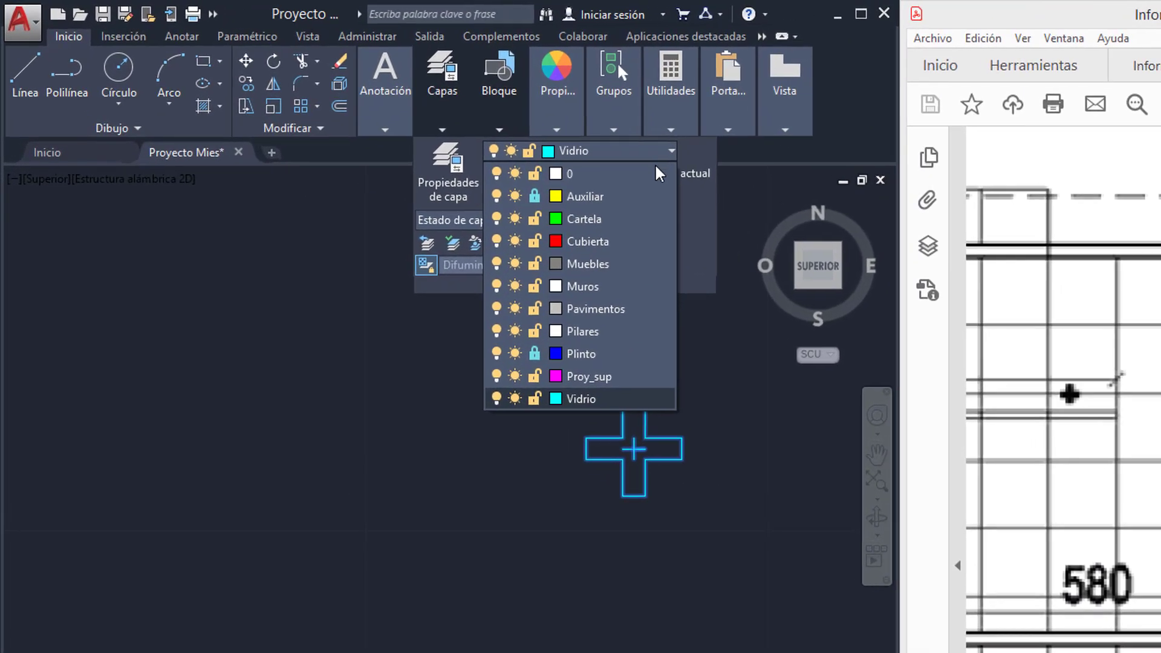
left_click(584, 332)
Step: Reselect the PILAR block with a selection window and assign the Pilares layer to it again
mouse_move(508, 61)
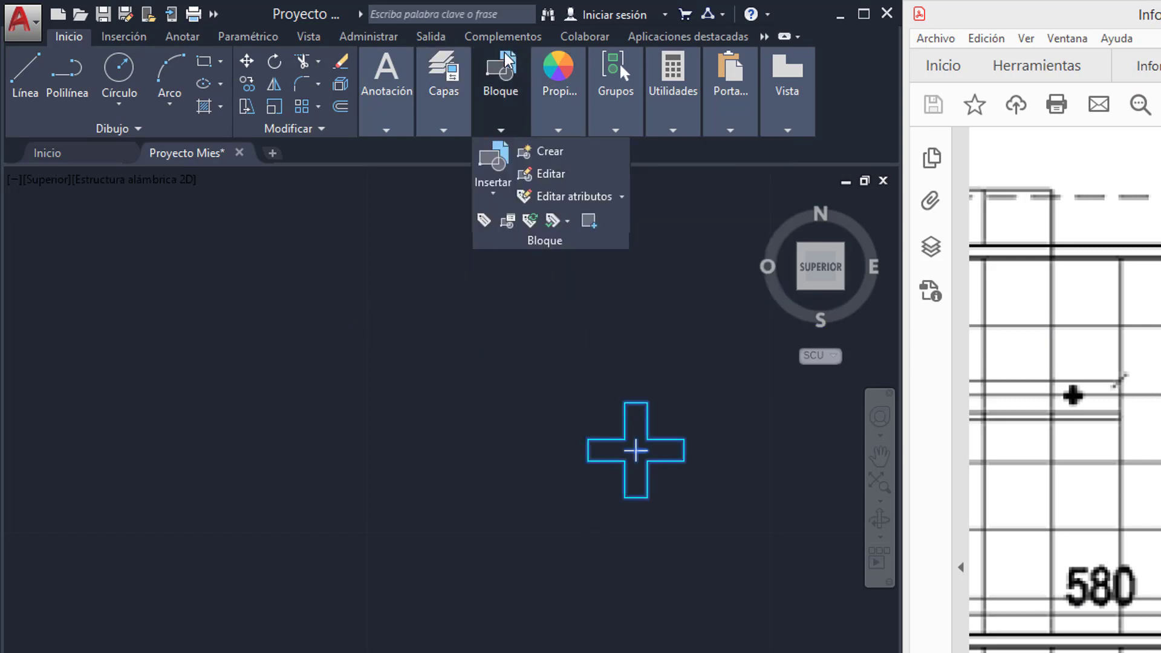
left_click(542, 417)
left_click(714, 551)
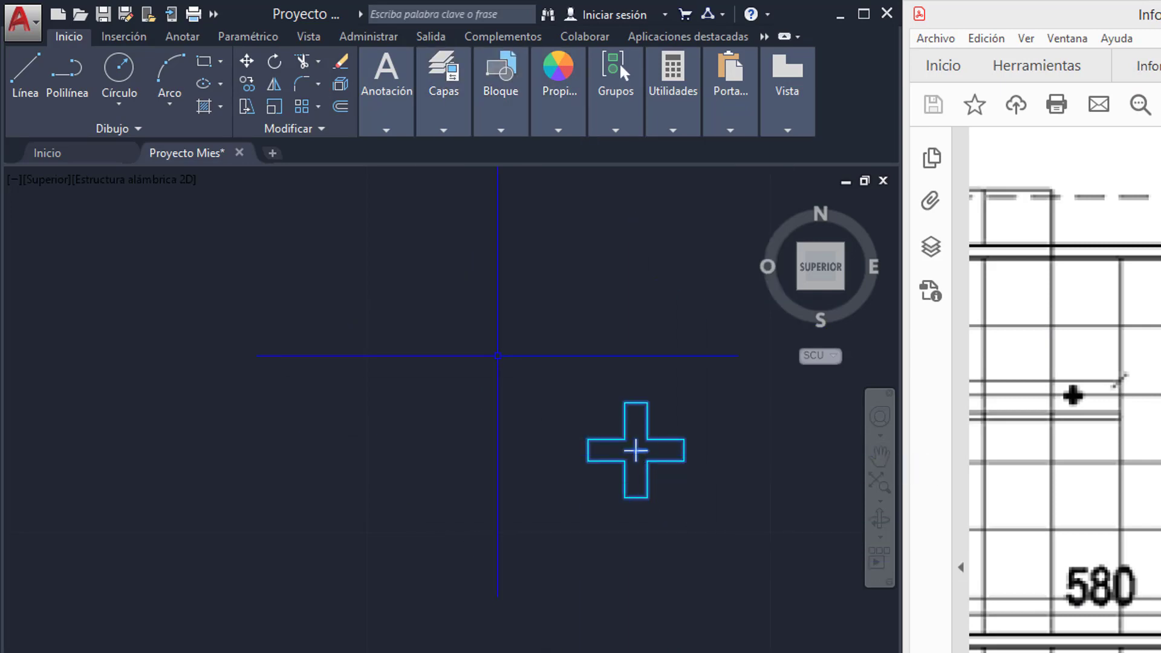
left_click(500, 356)
left_click(709, 532)
mouse_move(451, 97)
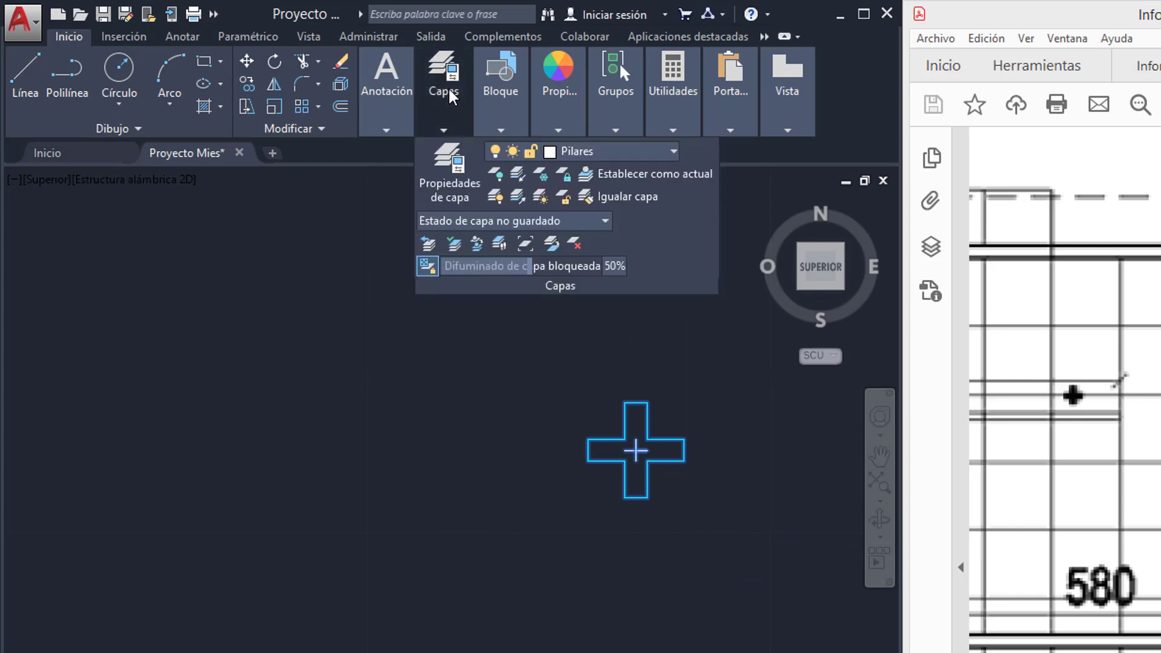
left_click(534, 154)
left_click(570, 332)
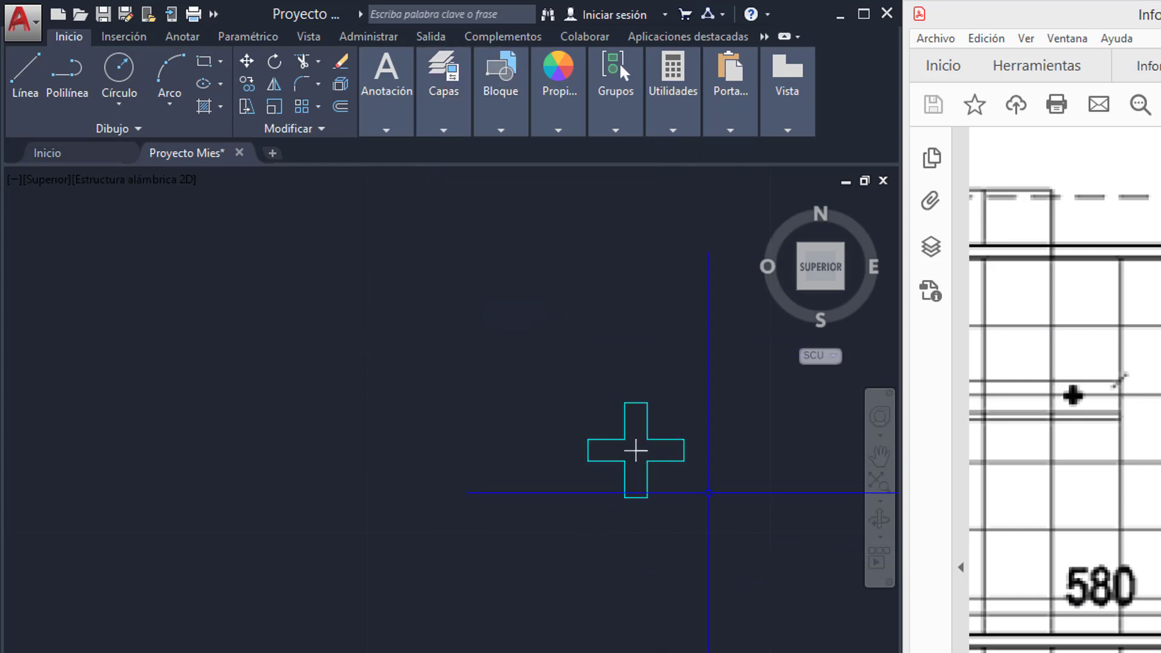
Step: Open the PILAR block definition for editing in the block editor
double_click(602, 455)
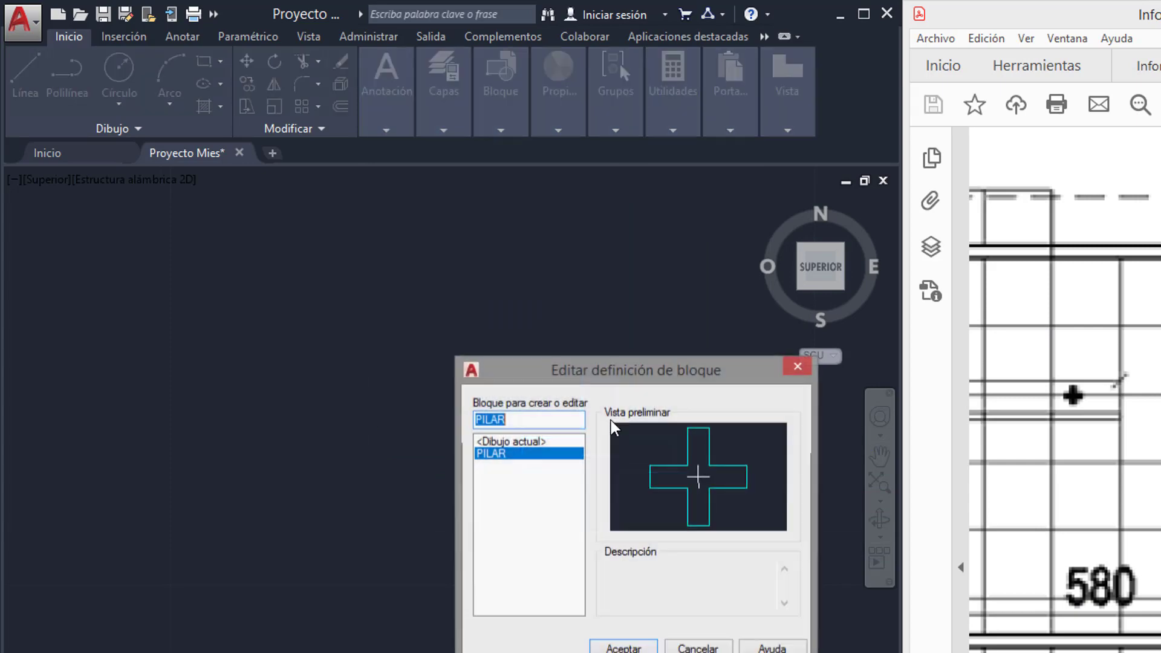
left_click(621, 648)
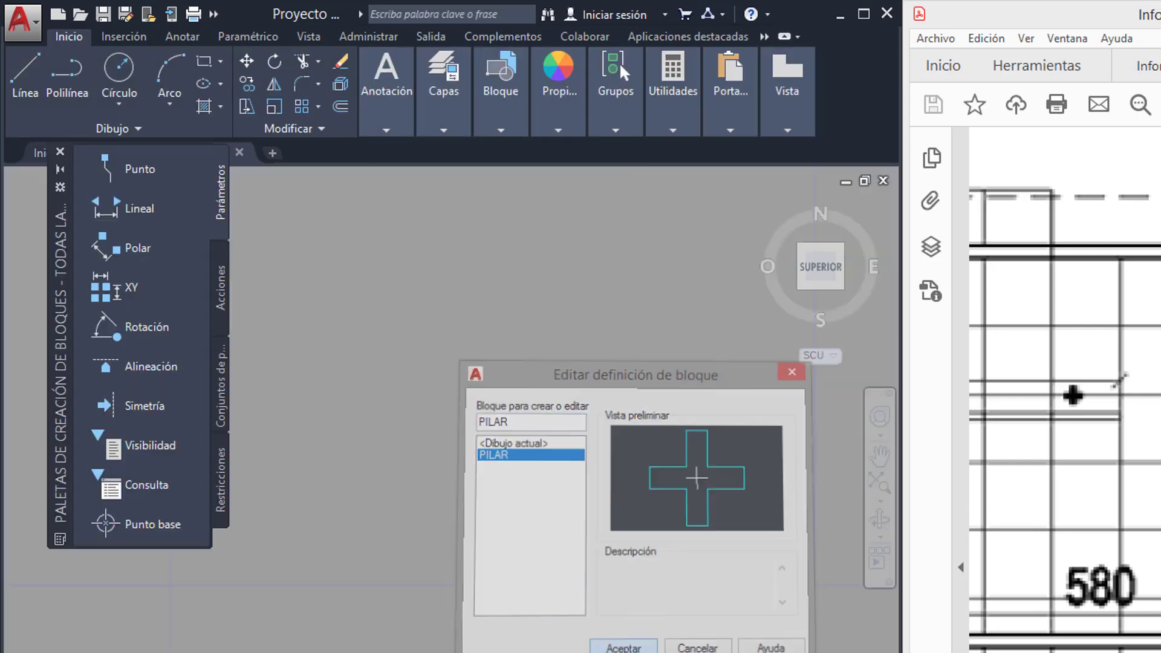
scroll(676, 479, "down", 2)
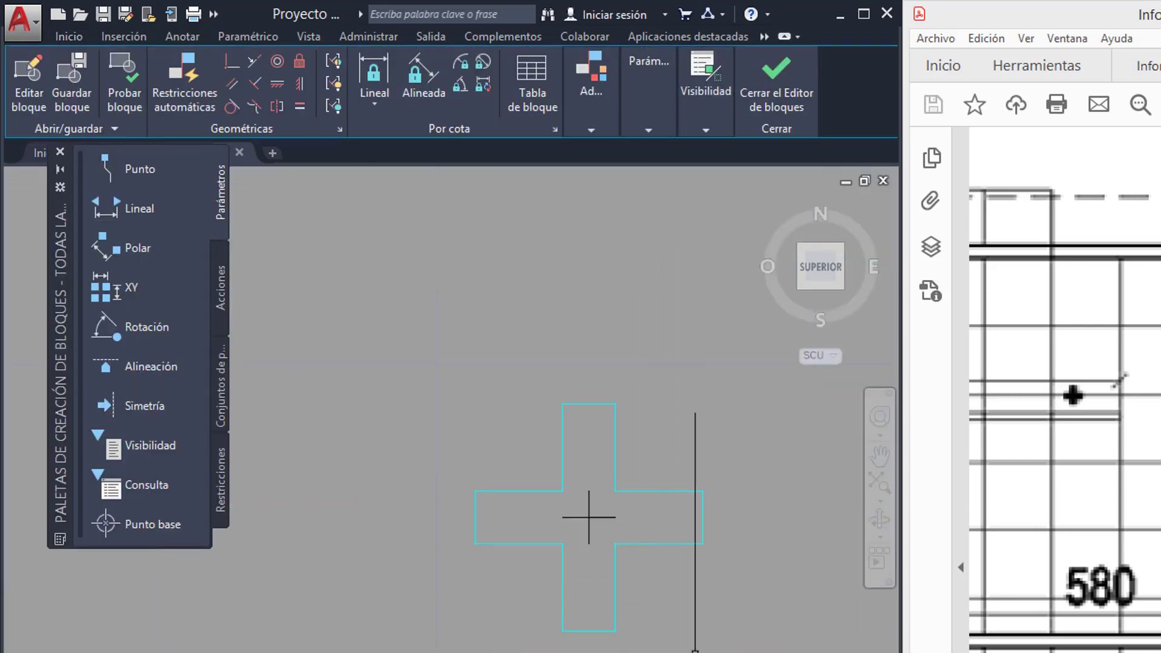
Step: Assign the cross outline and its centre reference lines to the Pilares layer, undoing any accidental stretch of the right arm's corner
left_click(752, 634)
left_click(430, 324)
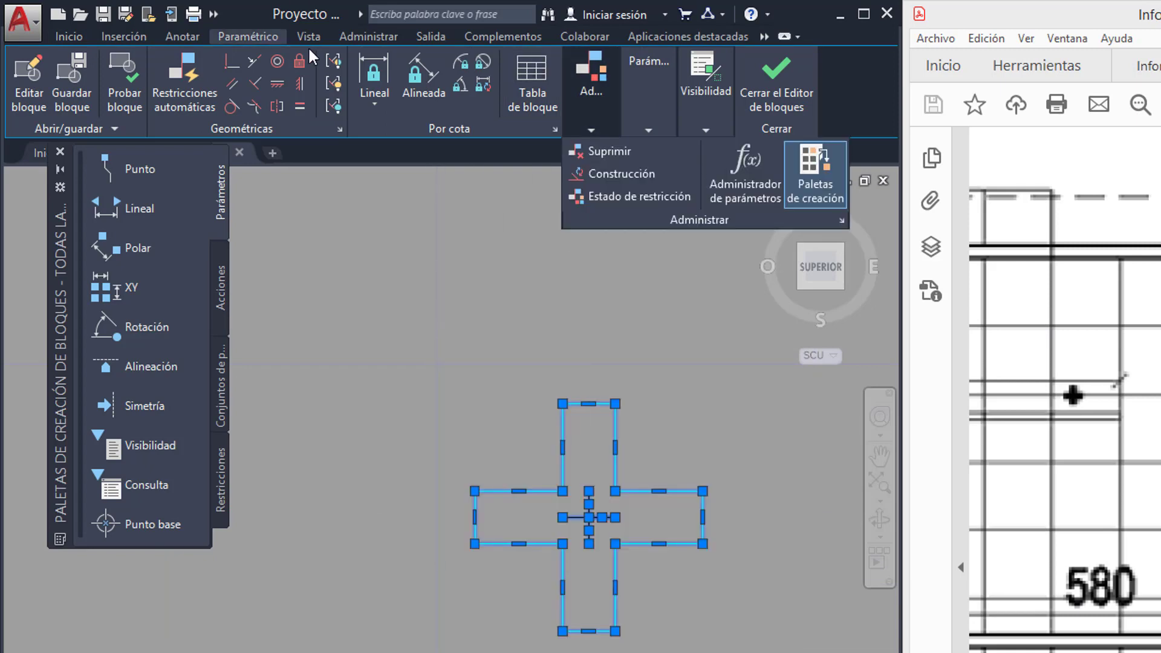
left_click(69, 36)
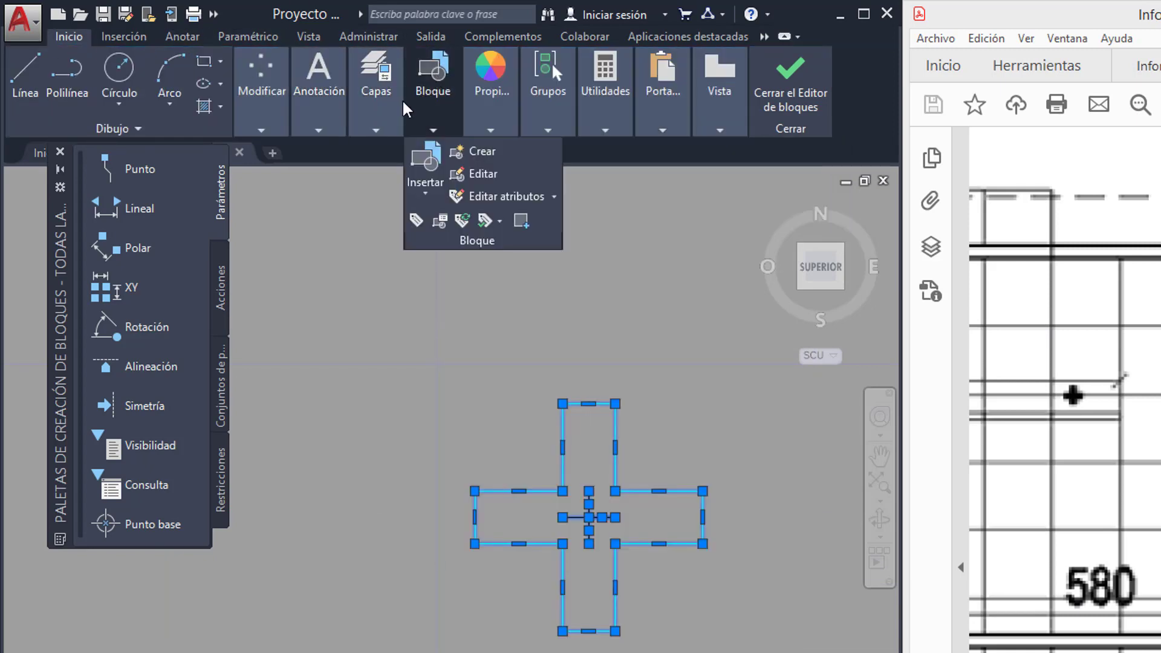
mouse_move(378, 114)
left_click(487, 154)
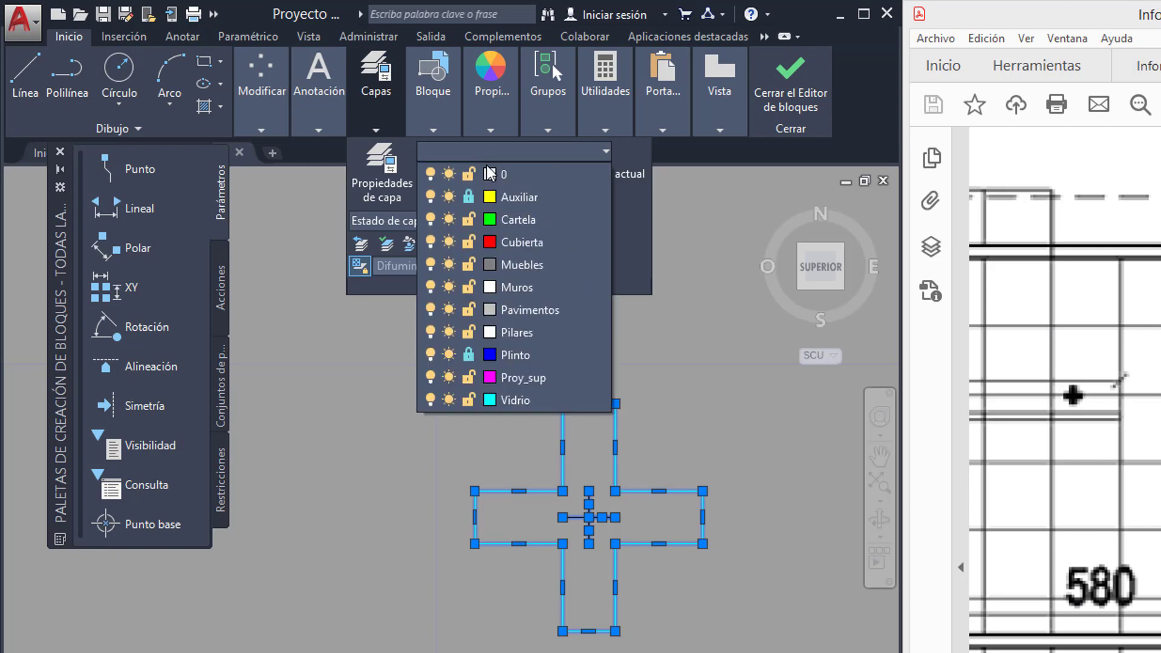
left_click(538, 332)
left_click_drag(702, 491, 769, 528)
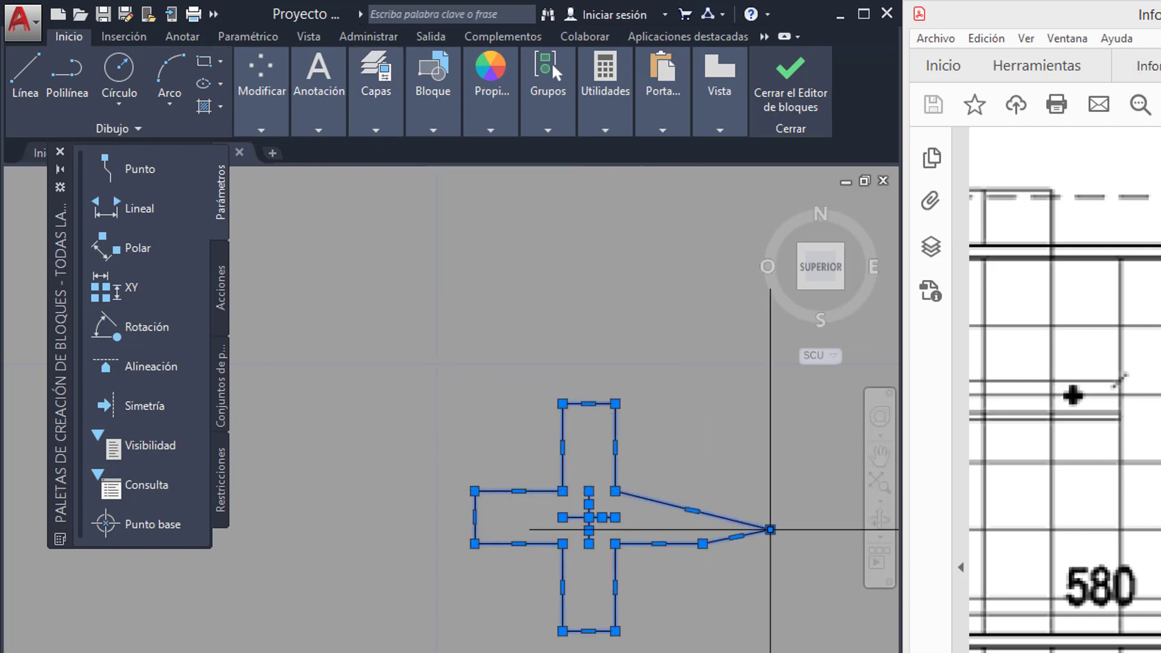
key("ctrl+z")
Step: Check the outline's layer, deselect it, and save the changes to PILAR while closing the block editor
mouse_move(387, 109)
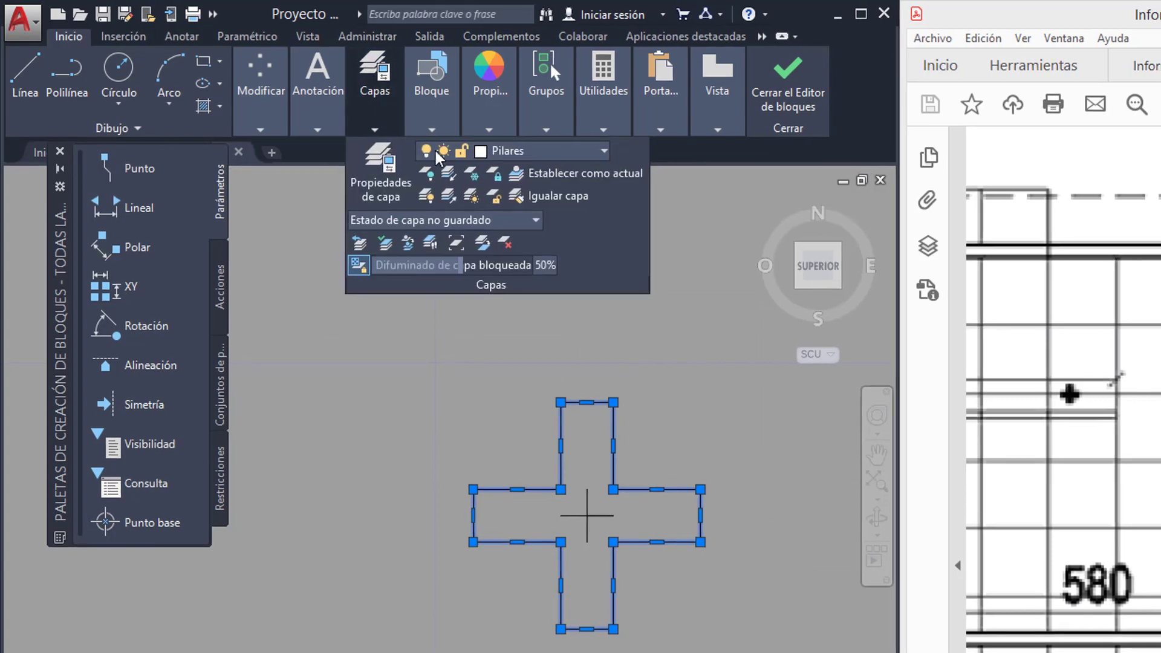
key("Escape")
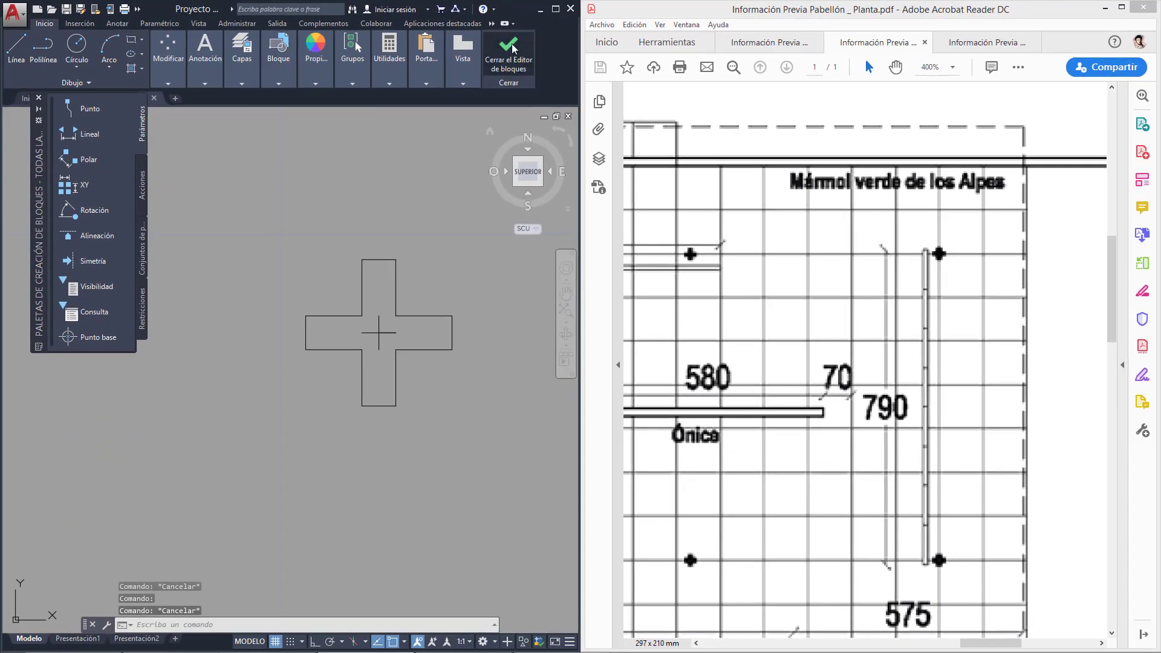
left_click(513, 49)
left_click(532, 306)
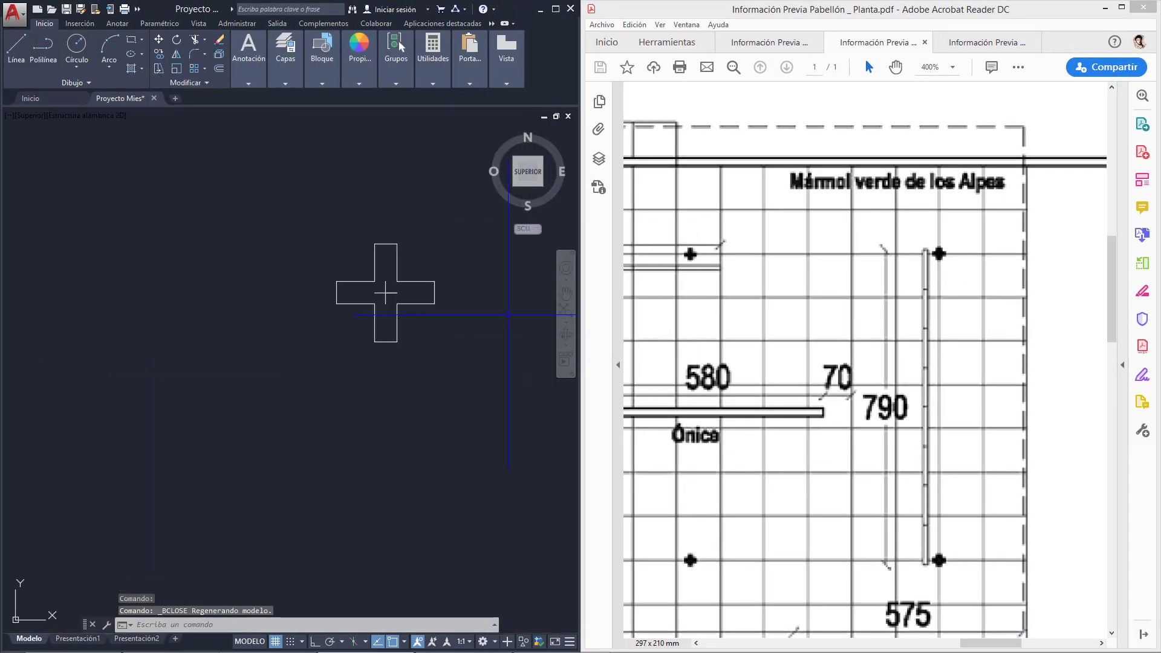
Step: Move the PILAR block by its centre, turn on grid snap, and place it on a grid point
scroll(385, 293, "down", 5)
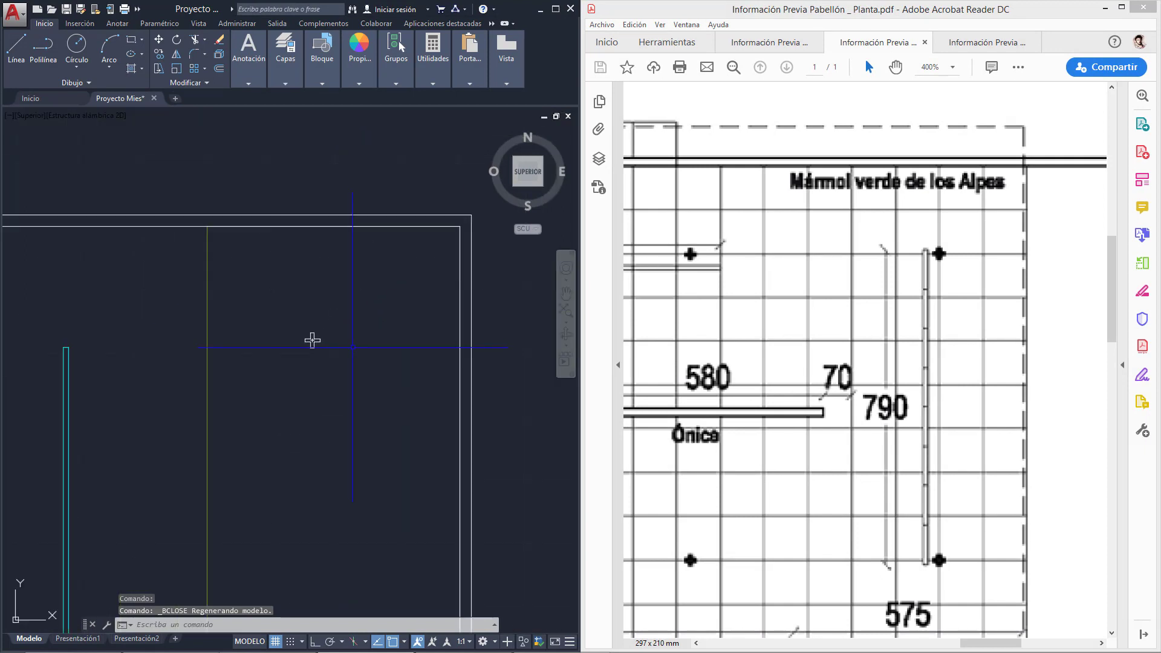
scroll(394, 332, "up", 4)
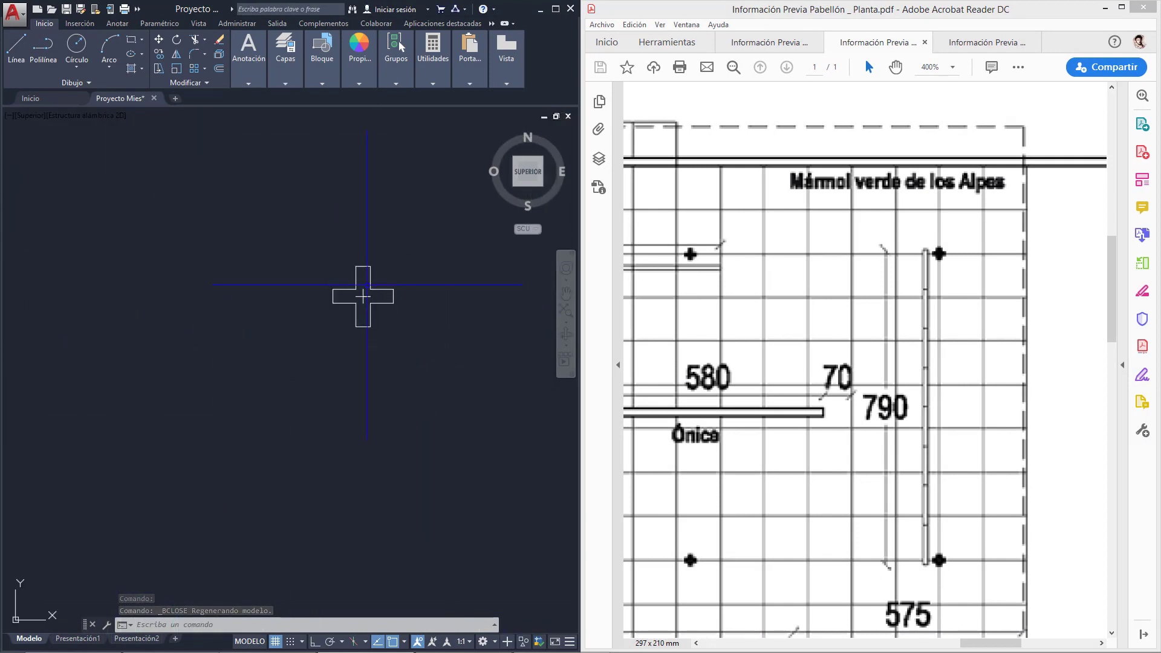
scroll(363, 295, "up", 3)
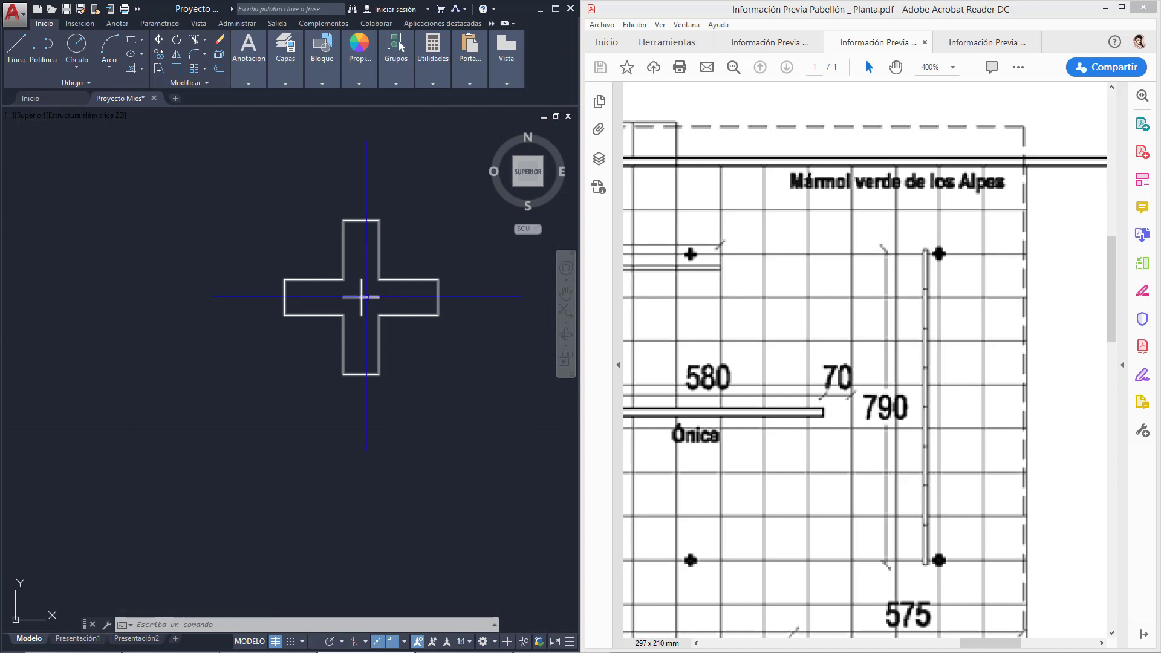
left_click(159, 44)
left_click(361, 297)
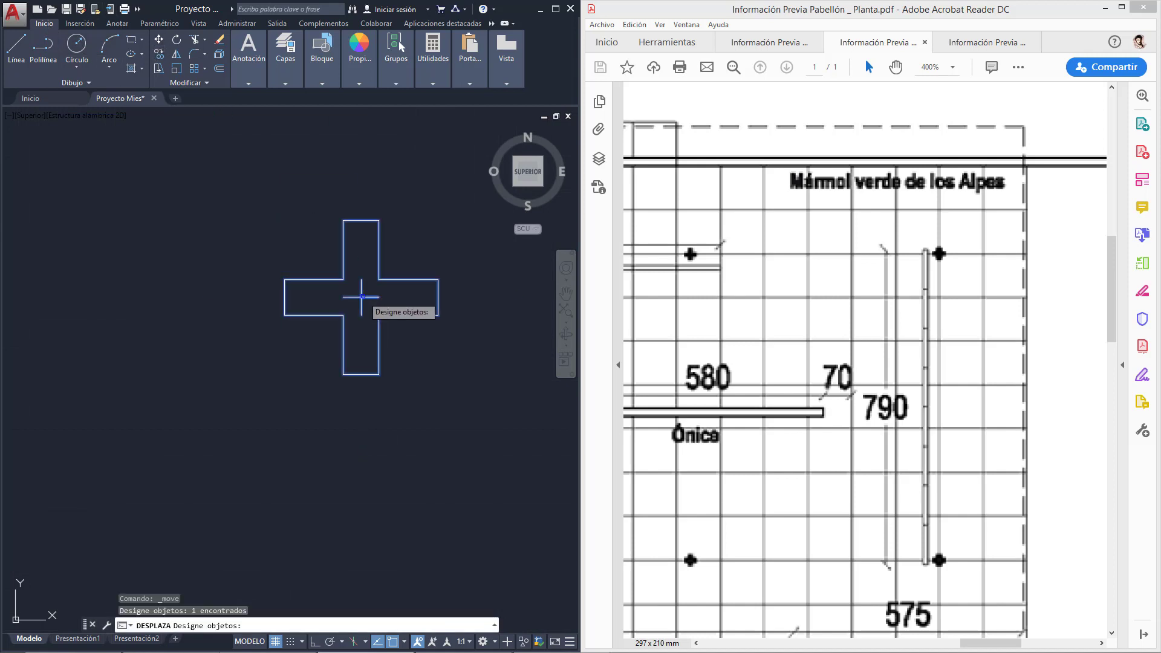
key("Return")
scroll(361, 296, "up", 3)
left_click(362, 296)
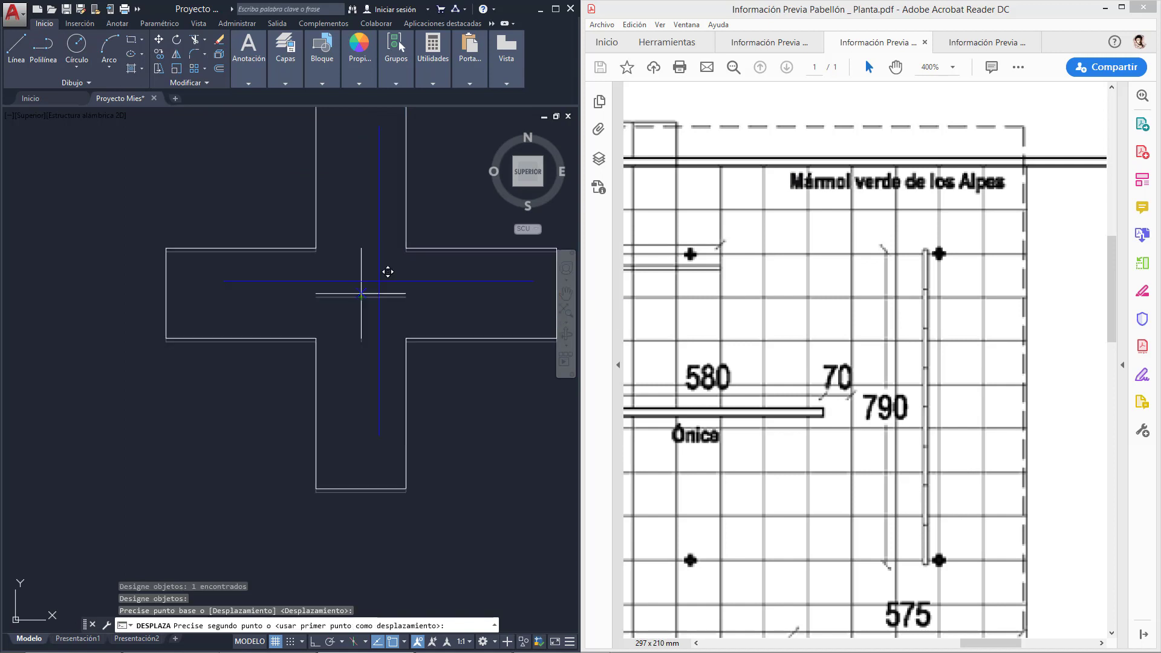
scroll(379, 281, "down", 8)
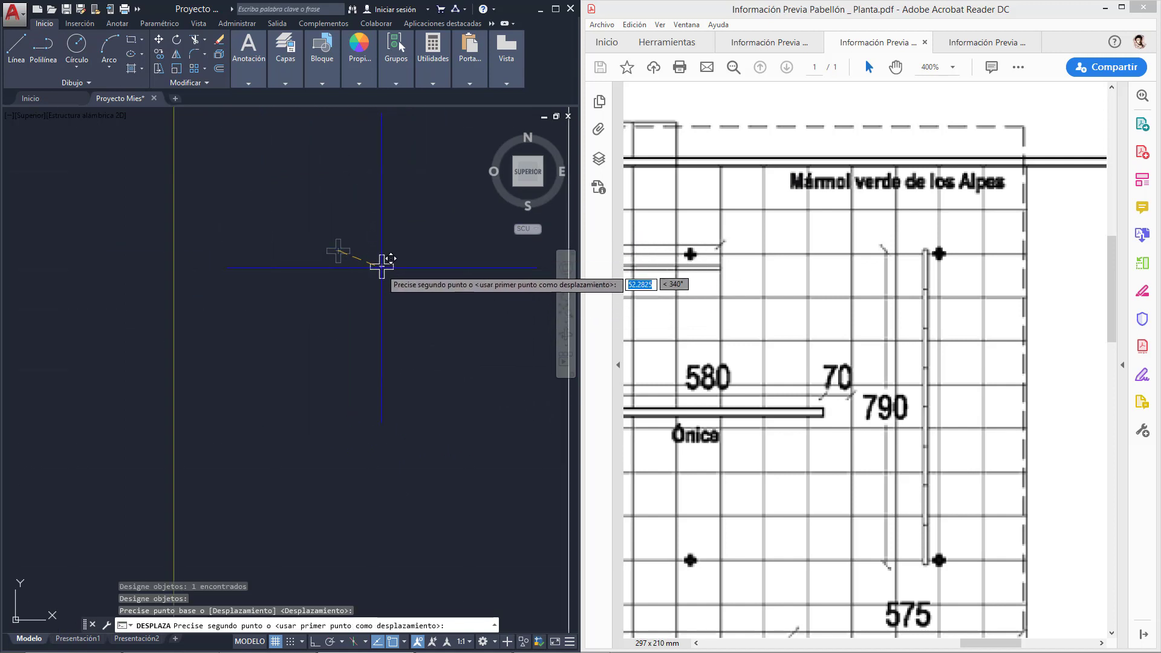
scroll(375, 266, "up", 1)
scroll(337, 241, "down", 3)
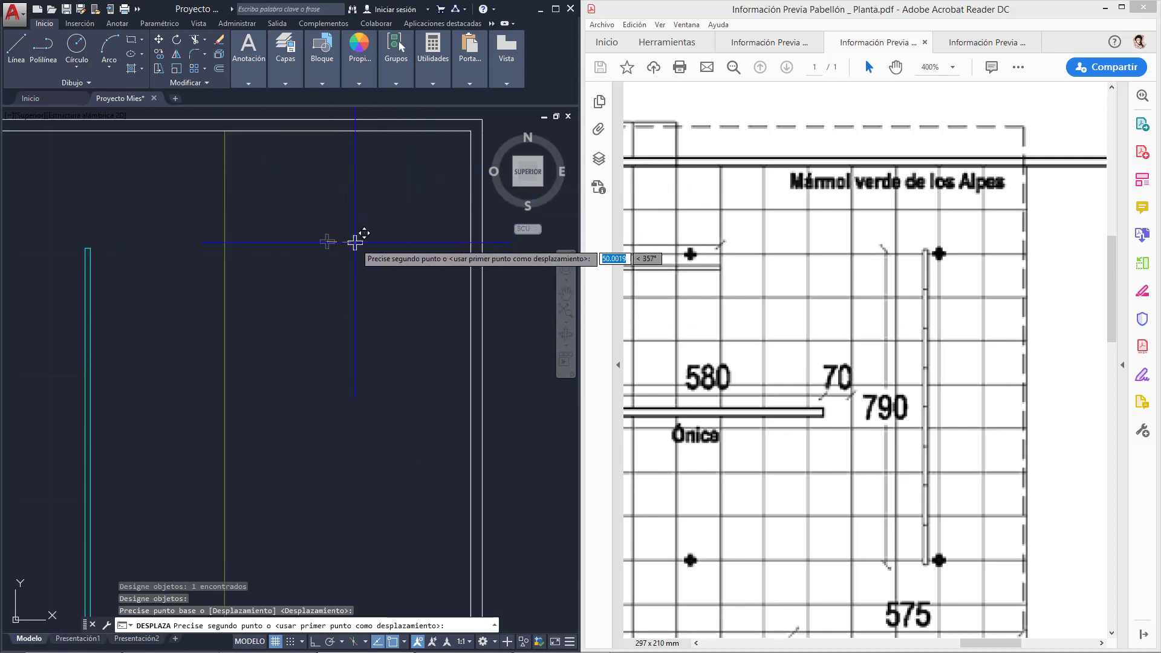
mouse_move(355, 242)
middle_mouse_down()
mouse_move(344, 269)
mouse_move(350, 231)
middle_mouse_up()
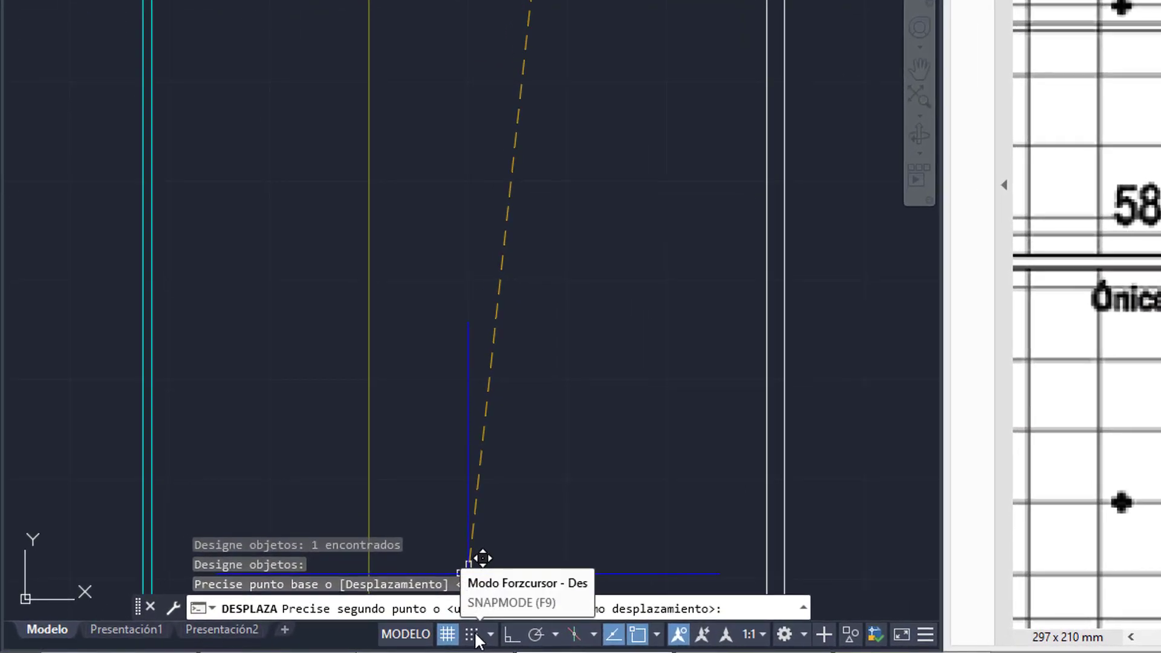
left_click(474, 634)
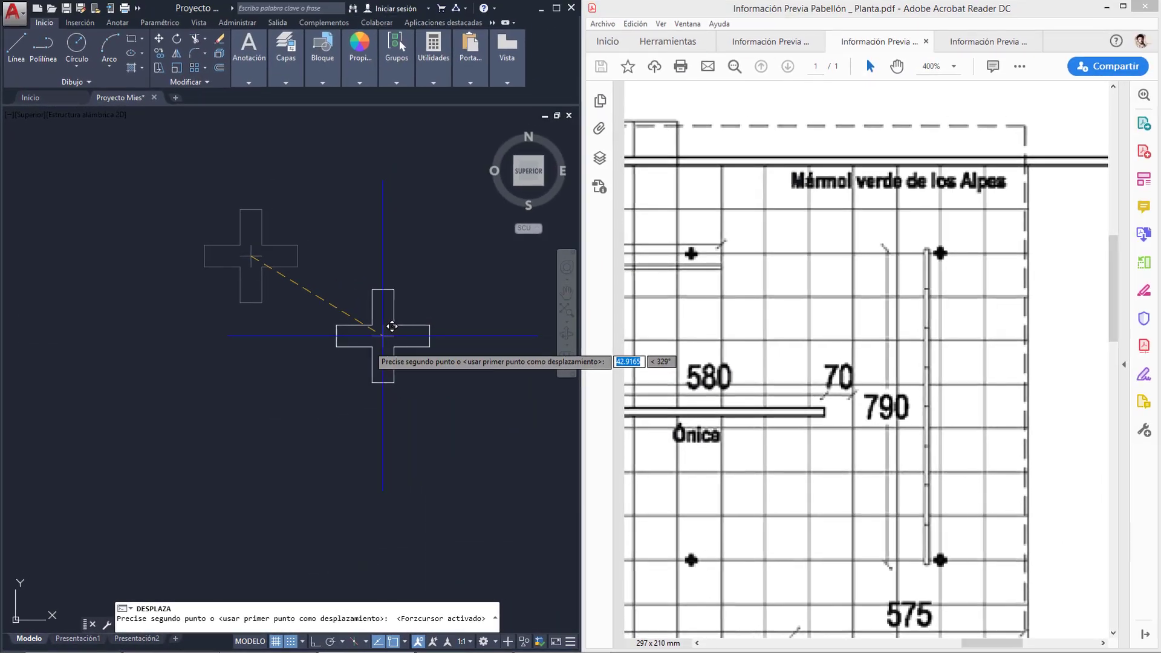
left_click(392, 327)
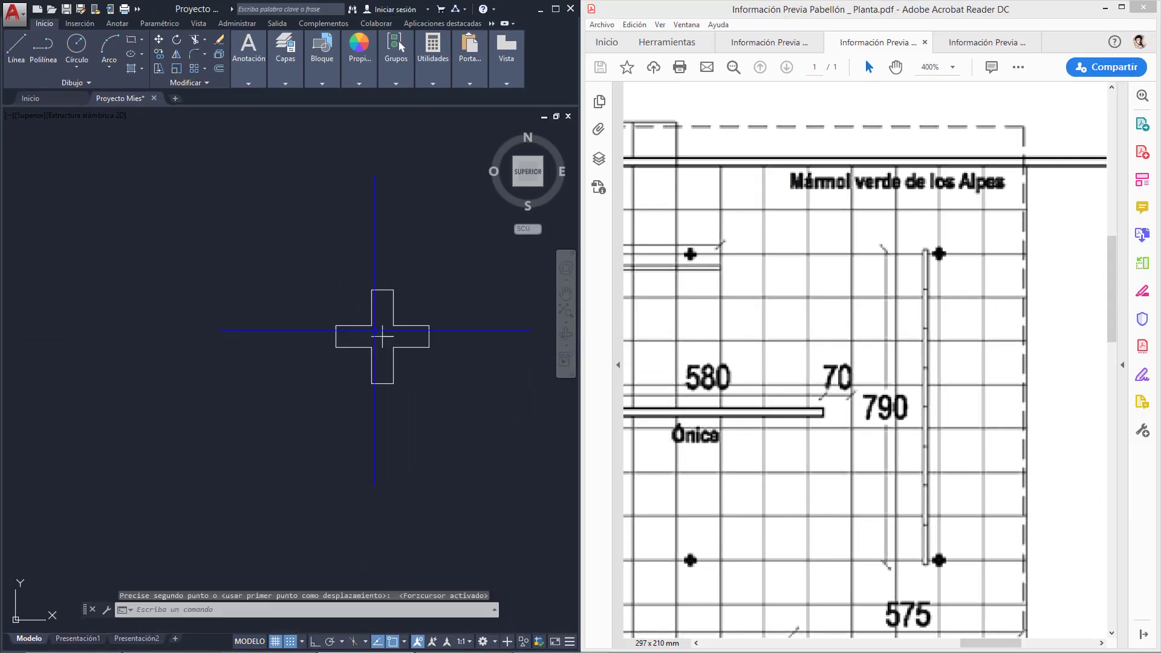
Step: Select both PILAR blocks and move them, using the upper one's centre as base point, beside the upper end of the long glass wall
scroll(420, 358, "down", 8)
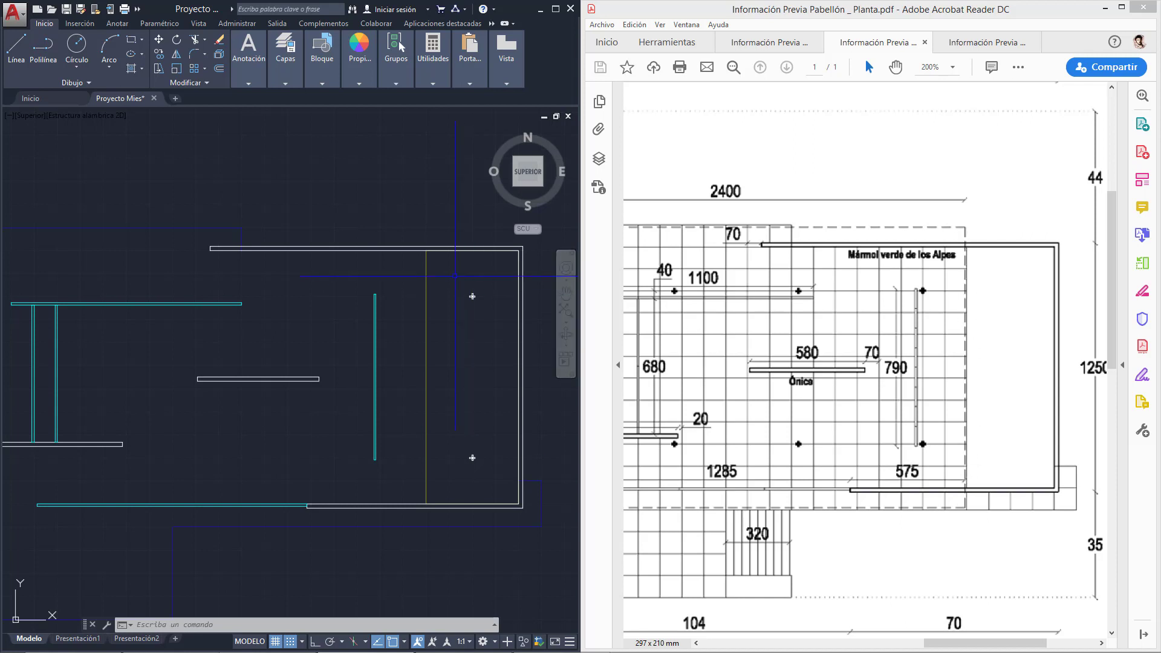
left_click(456, 277)
left_click(488, 473)
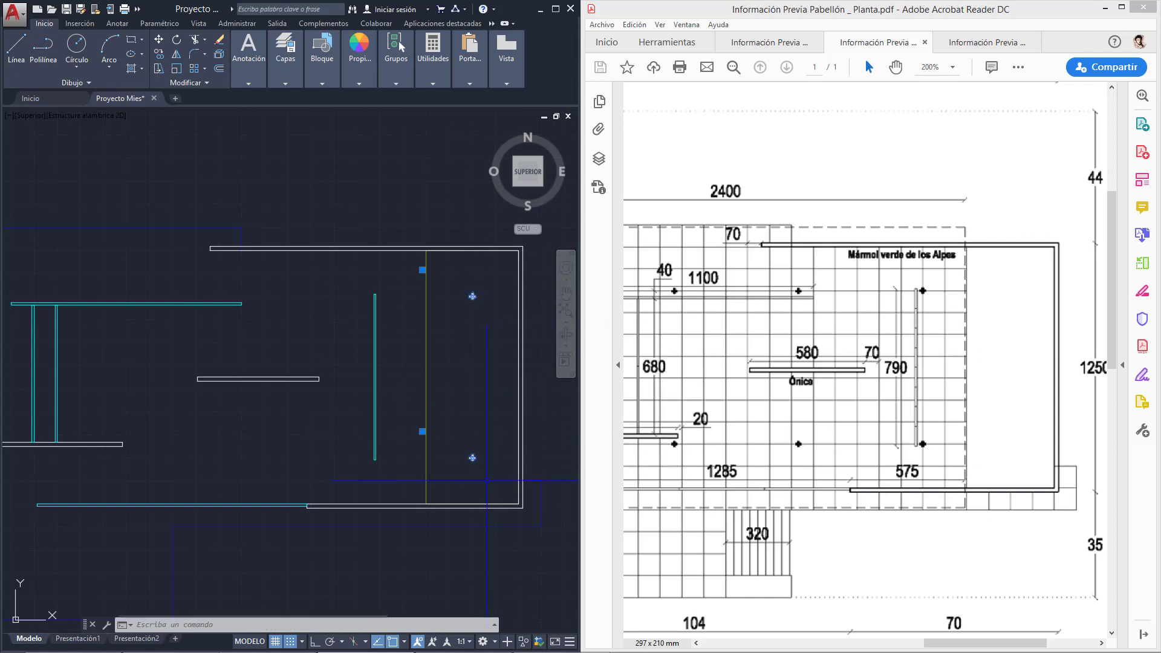
left_click(158, 40)
scroll(489, 296, "up", 10)
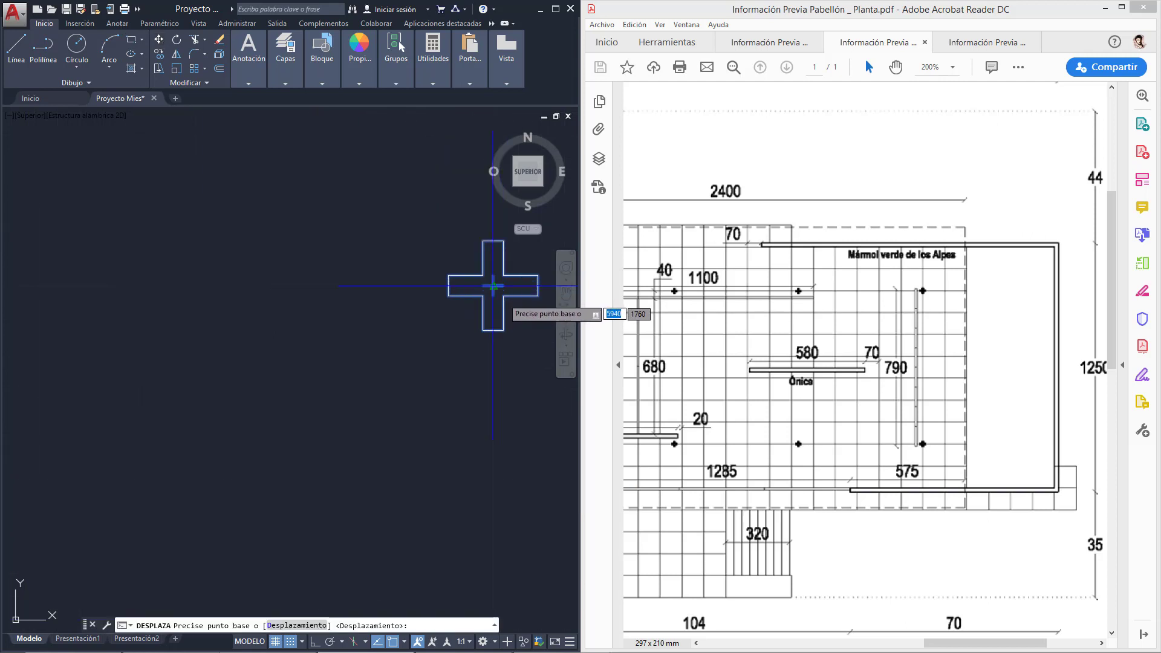
left_click(493, 285)
scroll(435, 296, "down", 5)
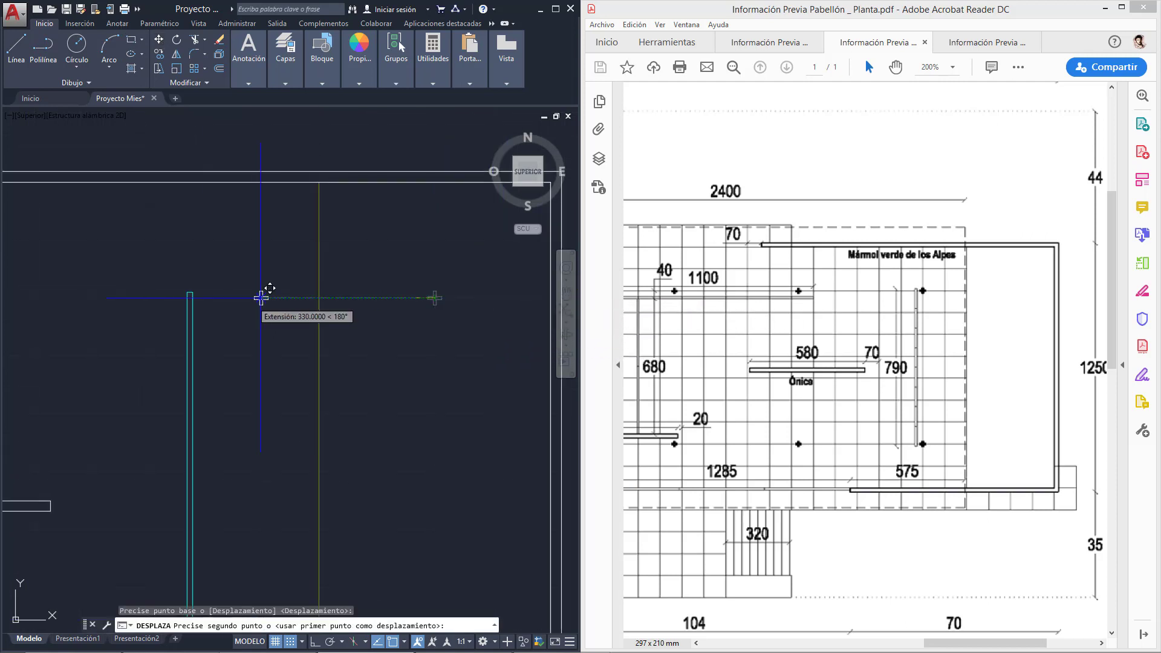
middle_click_drag(261, 298, 386, 292)
left_click(321, 296)
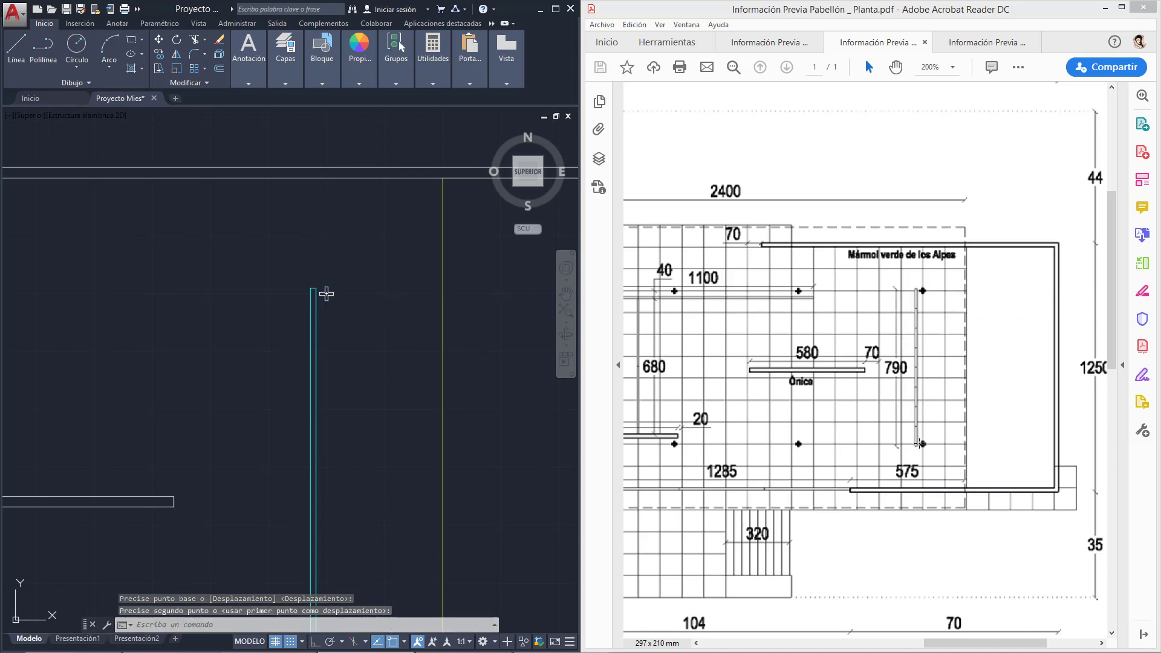
Step: Inspect both pillars' alignment with the glass wall's ends and the remaining pillar positions in the reference floor plan
scroll(362, 278, "down", 4)
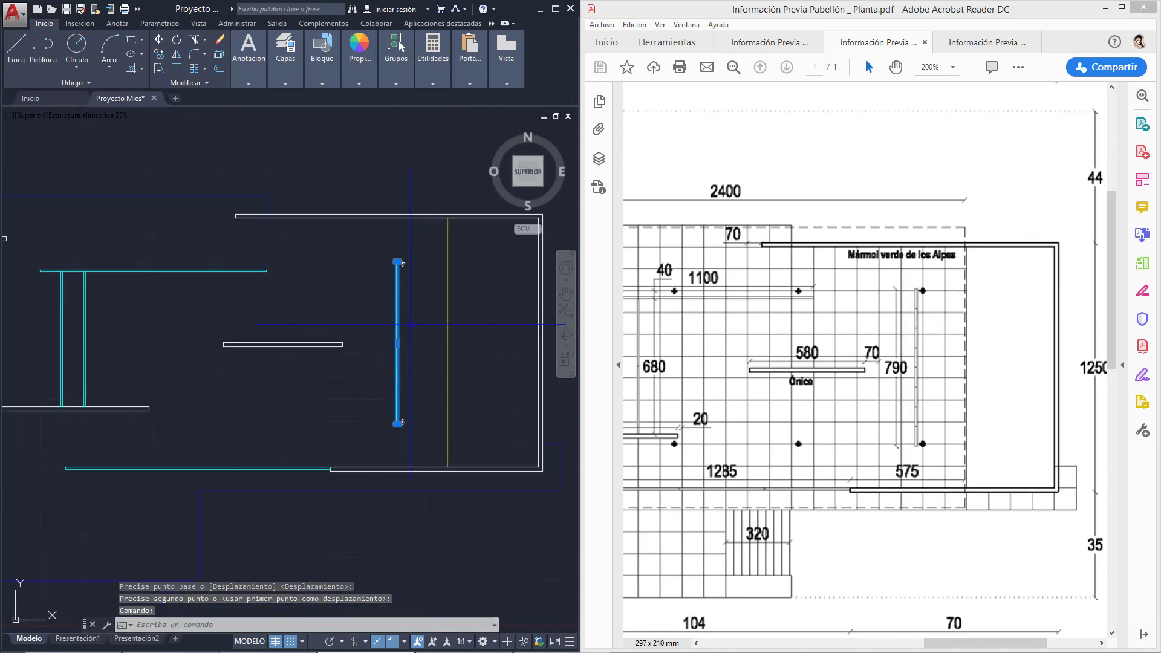
key("Escape")
scroll(407, 423, "up", 3)
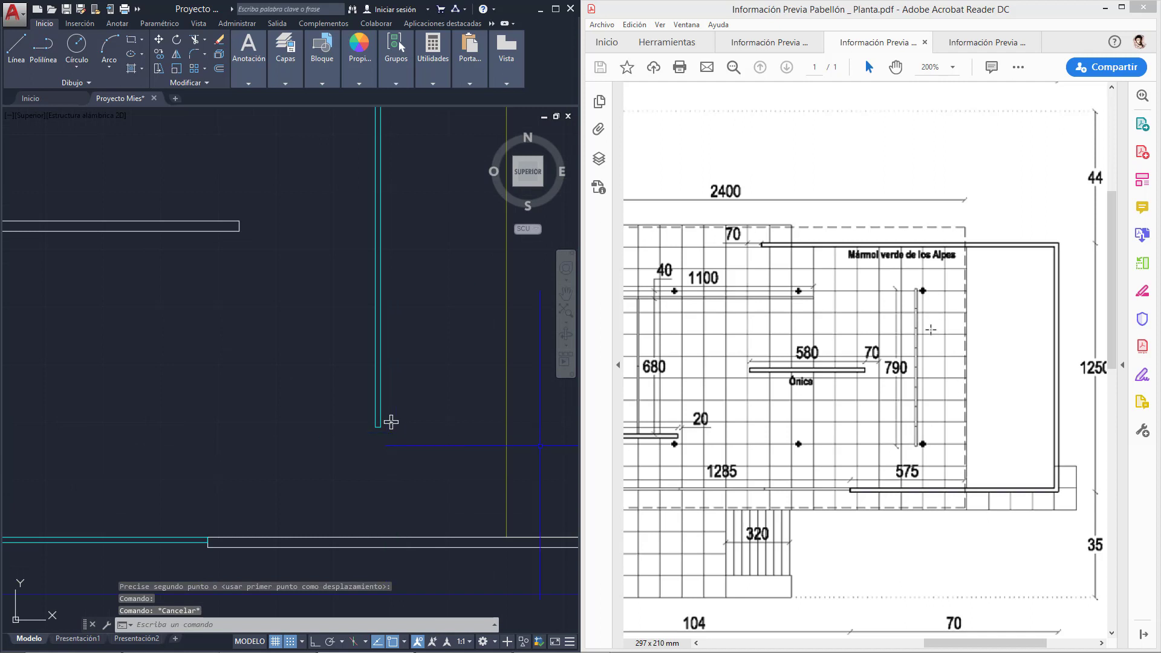
middle_click_drag(335, 308, 469, 362)
scroll(429, 363, "down", 4)
left_click_drag(976, 644, 940, 644)
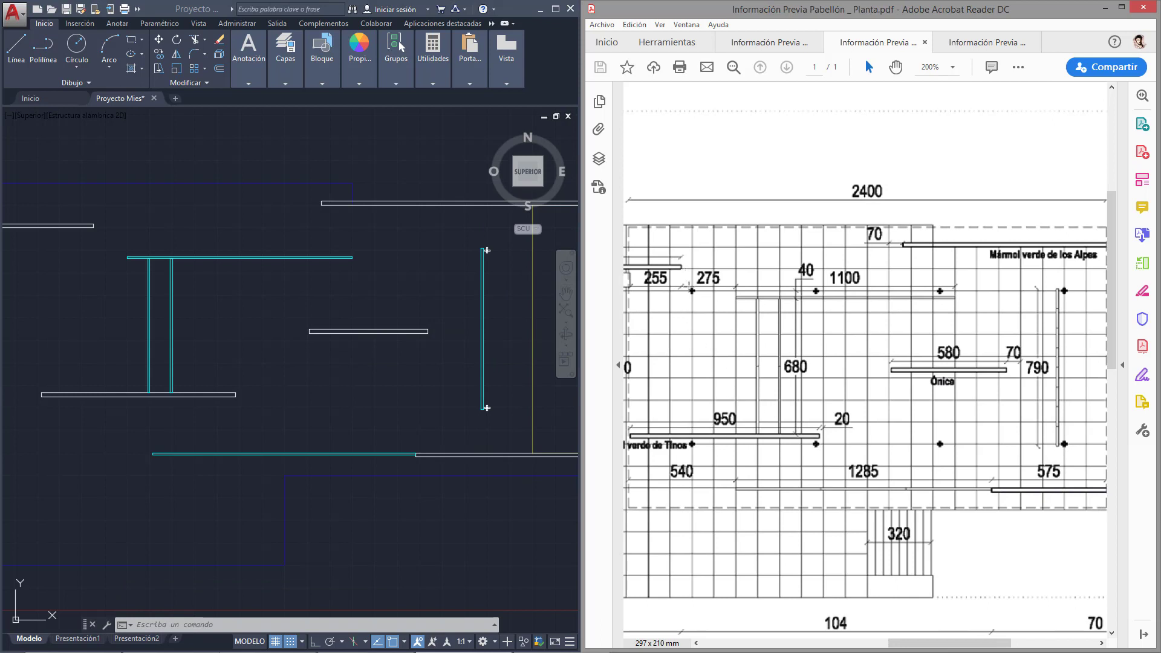
scroll(767, 387, "left", 2)
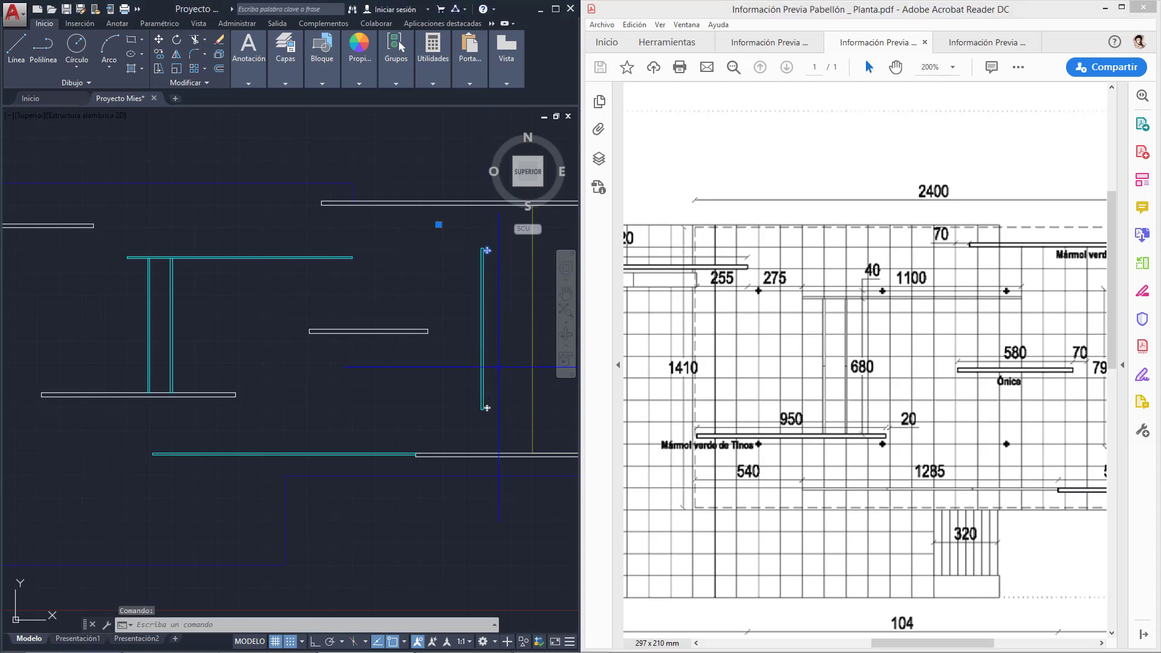
Step: Copy the two pillars 1870 units horizontally to the left, beyond the glass partition, and end the Copy command
left_click(159, 55)
scroll(487, 278, "up", 5)
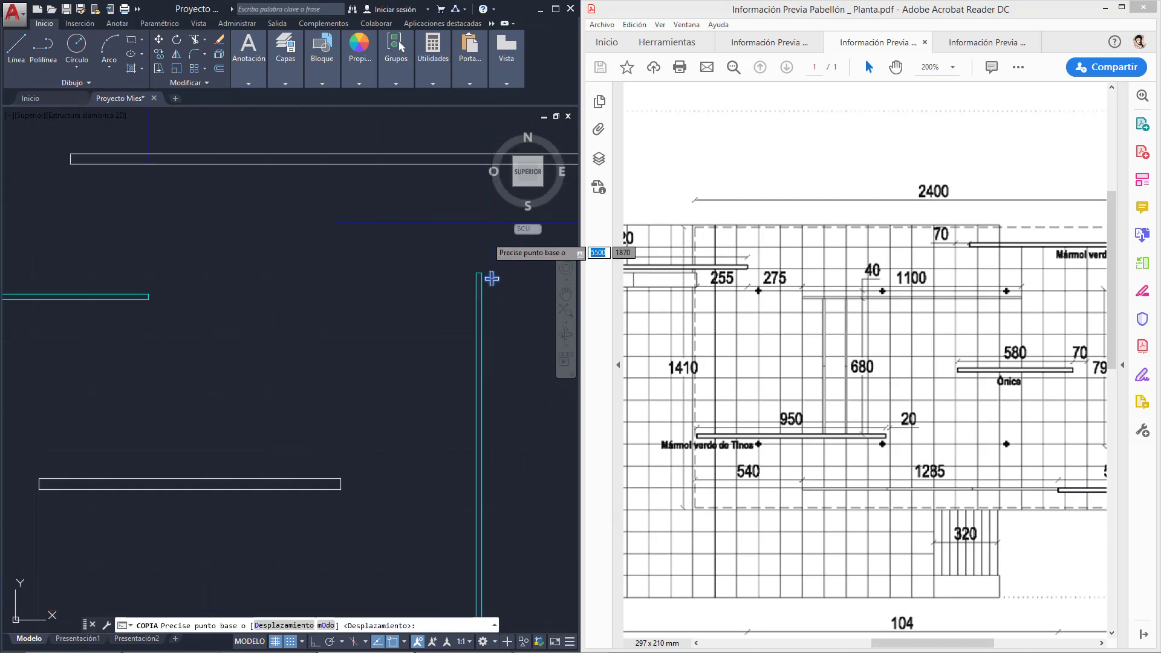
left_click(498, 357)
scroll(525, 356, "down", 8)
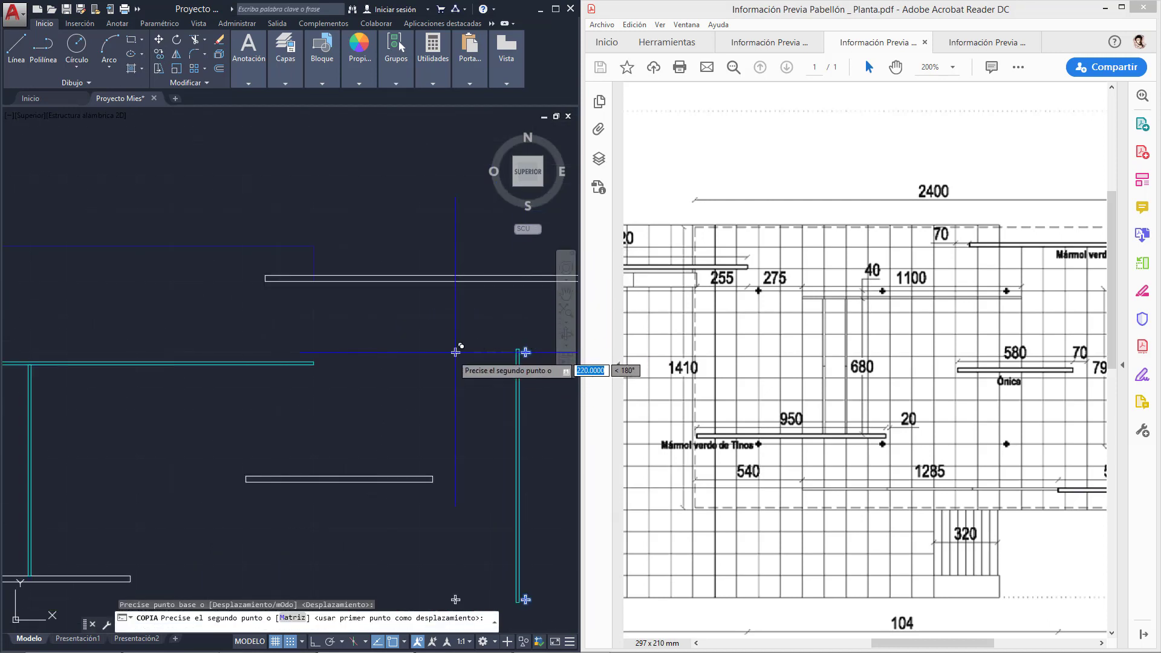
scroll(310, 355, "down", 4)
middle_click_drag(243, 357, 399, 357)
scroll(318, 356, "up", 5)
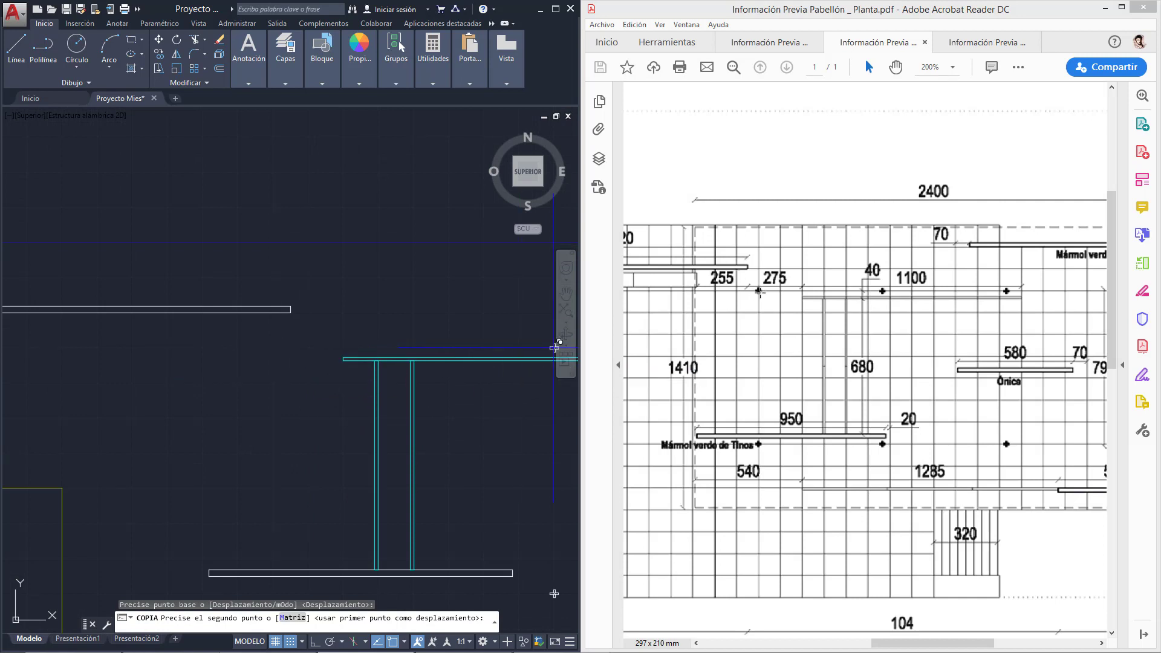
scroll(303, 342, "up", 5)
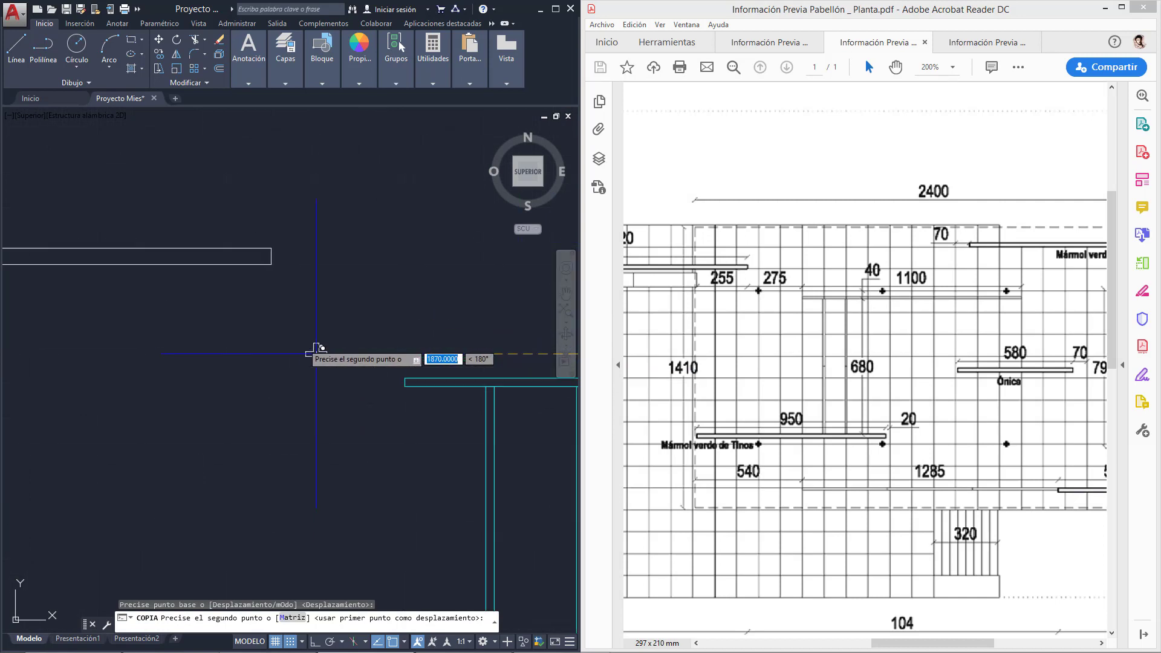
left_click(322, 364)
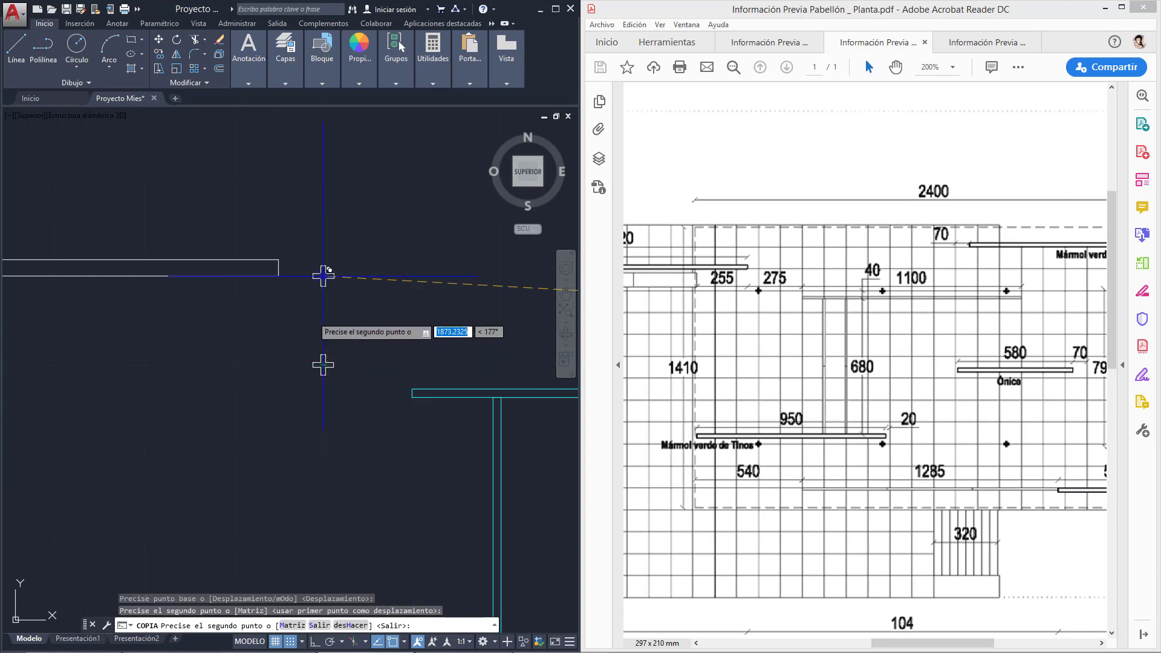
scroll(302, 304, "down", 8)
key("Escape")
scroll(339, 367, "down", 2)
scroll(357, 364, "up", 2)
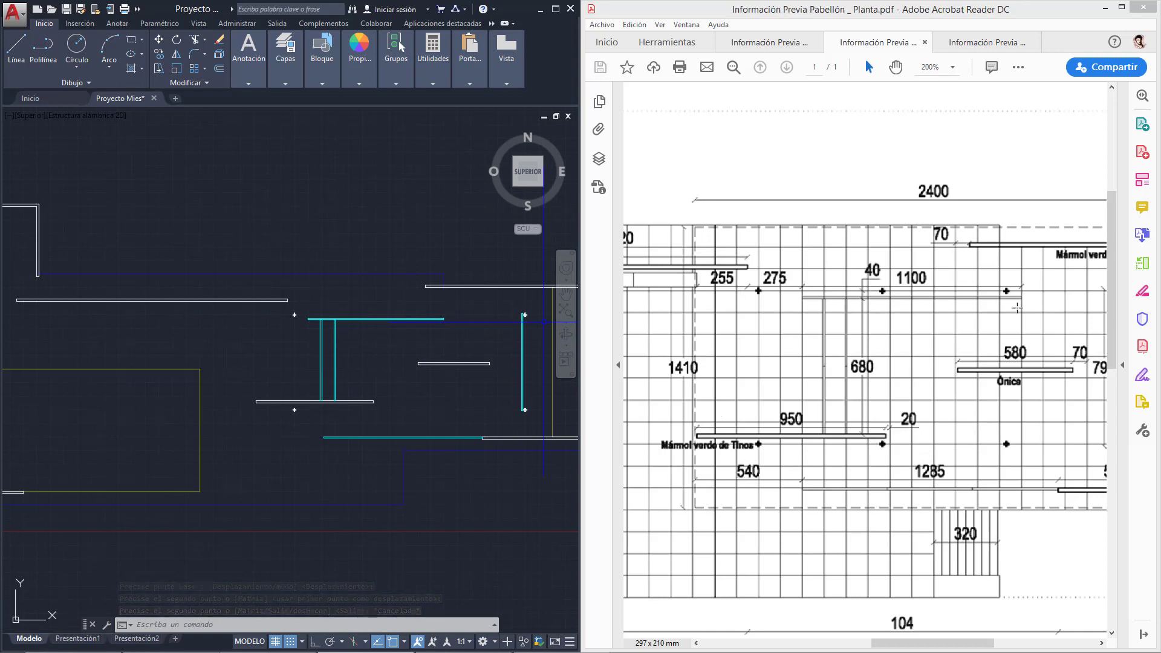
scroll(570, 358, "down", 2)
scroll(573, 355, "up", 2)
scroll(723, 320, "down", 1, "ctrl")
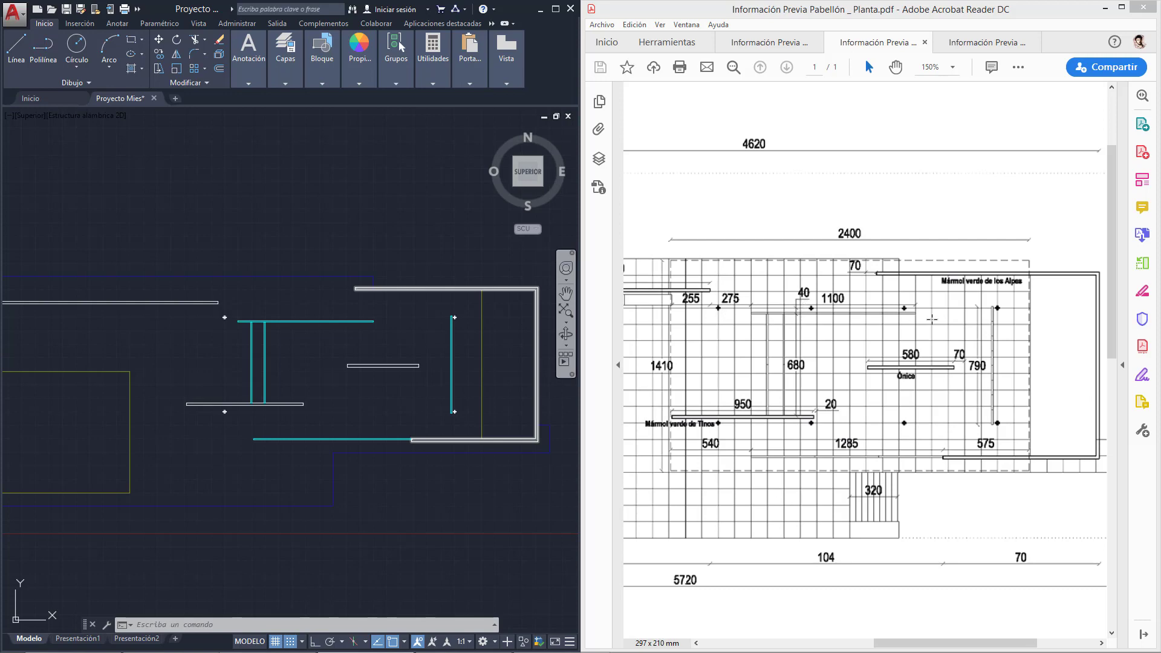
left_click(16, 49)
scroll(238, 304, "up", 4)
key("Escape")
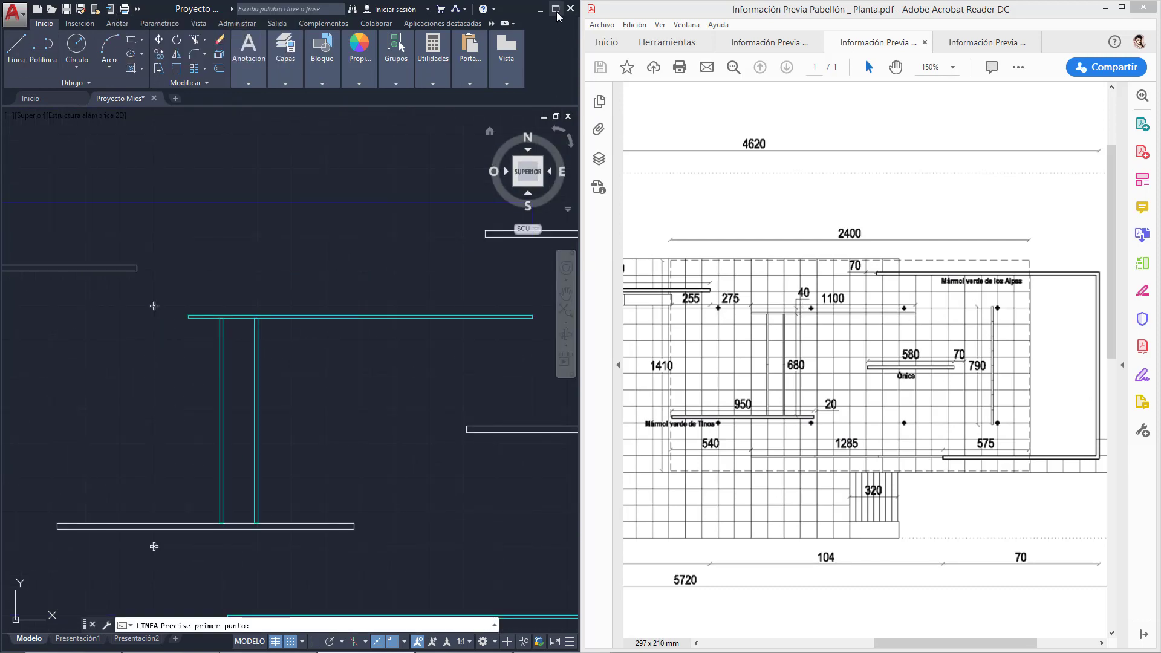
Step: Maximize the drawing window and, with ortho mode on, draw a horizontal line between the centres of the two upper pillars
left_click(555, 9)
left_click(13, 49)
left_click(442, 305)
key("F8")
scroll(1026, 305, "up", 5)
left_click(741, 322)
key("Escape")
scroll(586, 332, "down", 5)
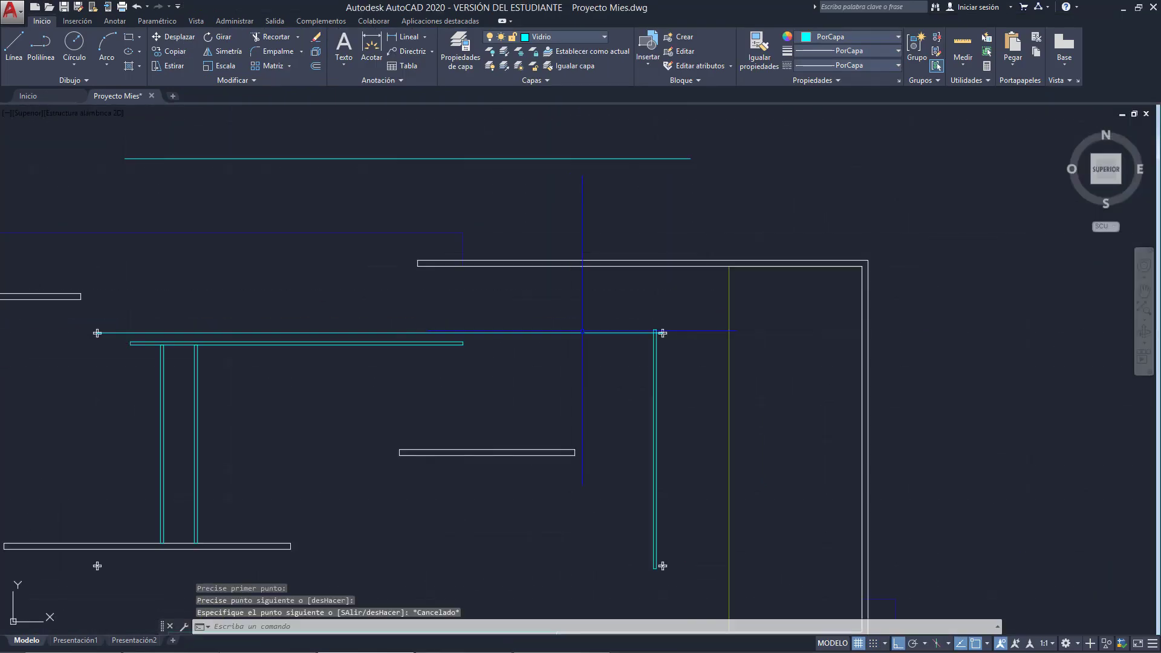
Step: Divide the line between the two upper pillars into 3 equal segments with the Divide command
left_click(505, 332)
middle_click_drag(342, 330, 493, 303)
key("Escape")
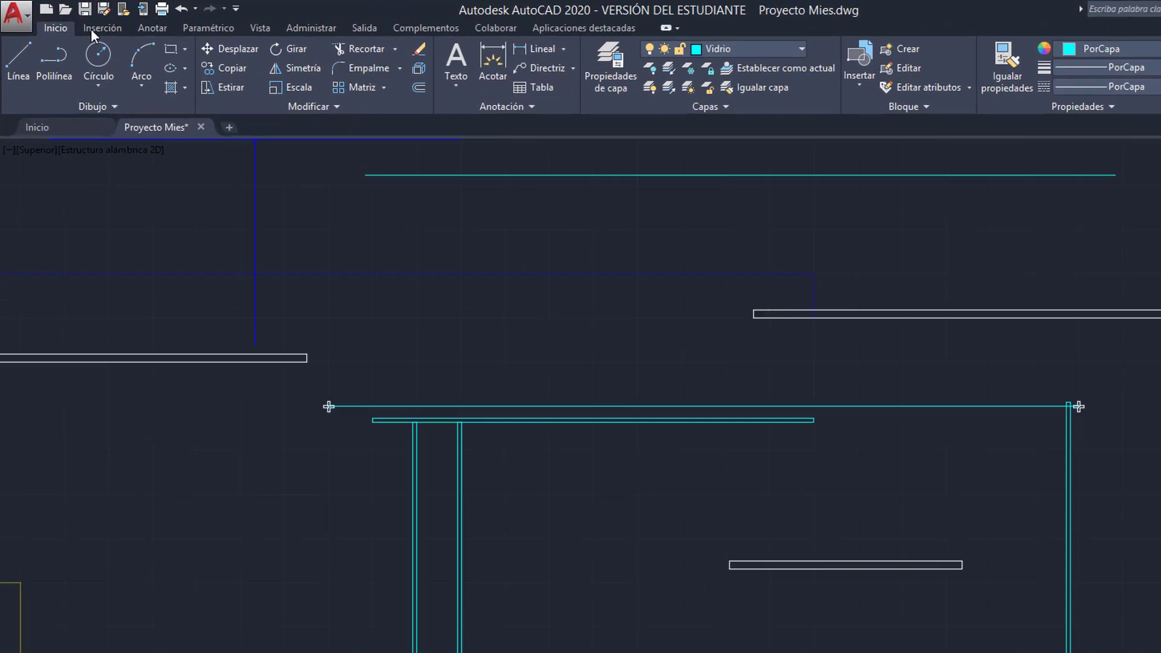
left_click(108, 104)
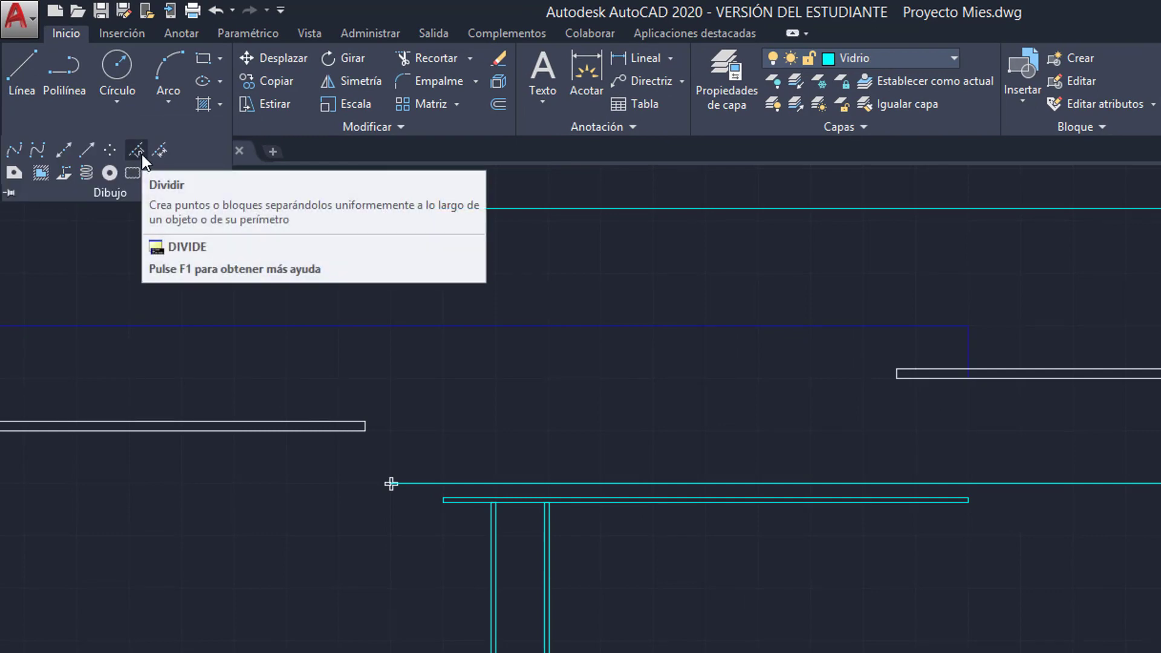
left_click(140, 150)
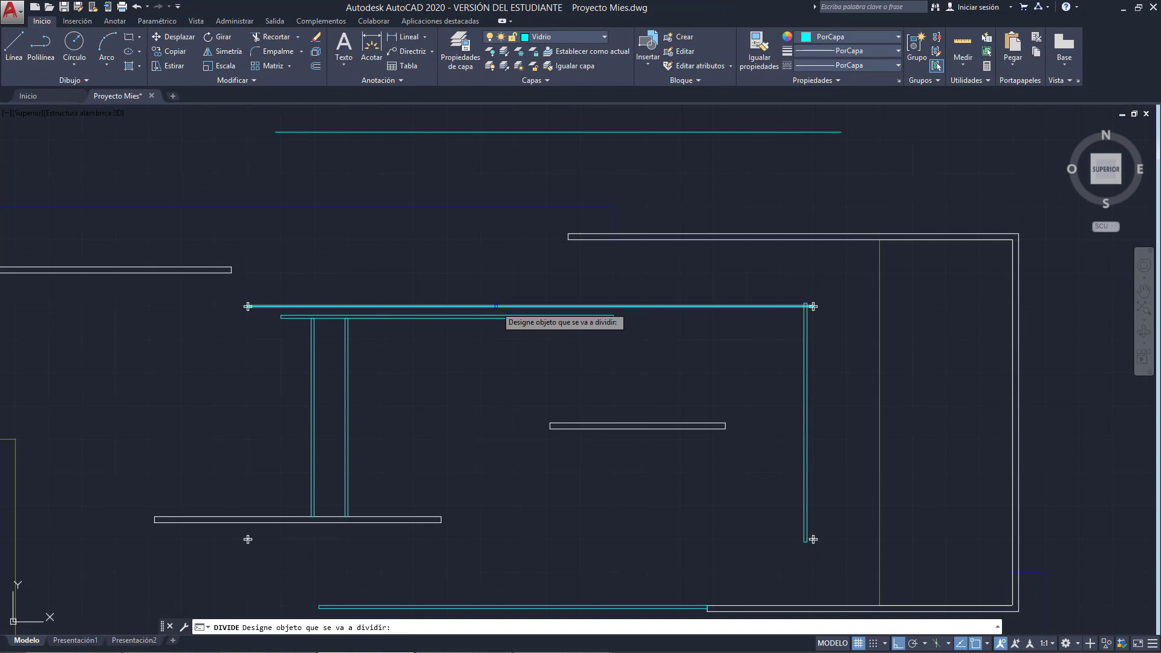
left_click(495, 305)
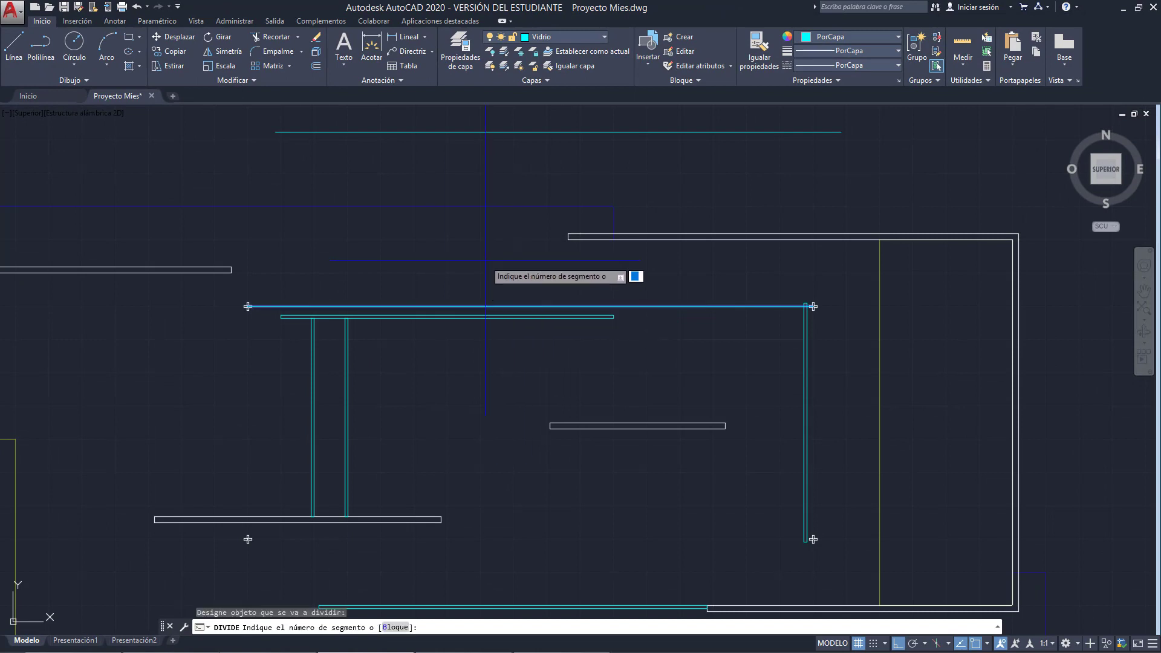
type("3")
key("Return")
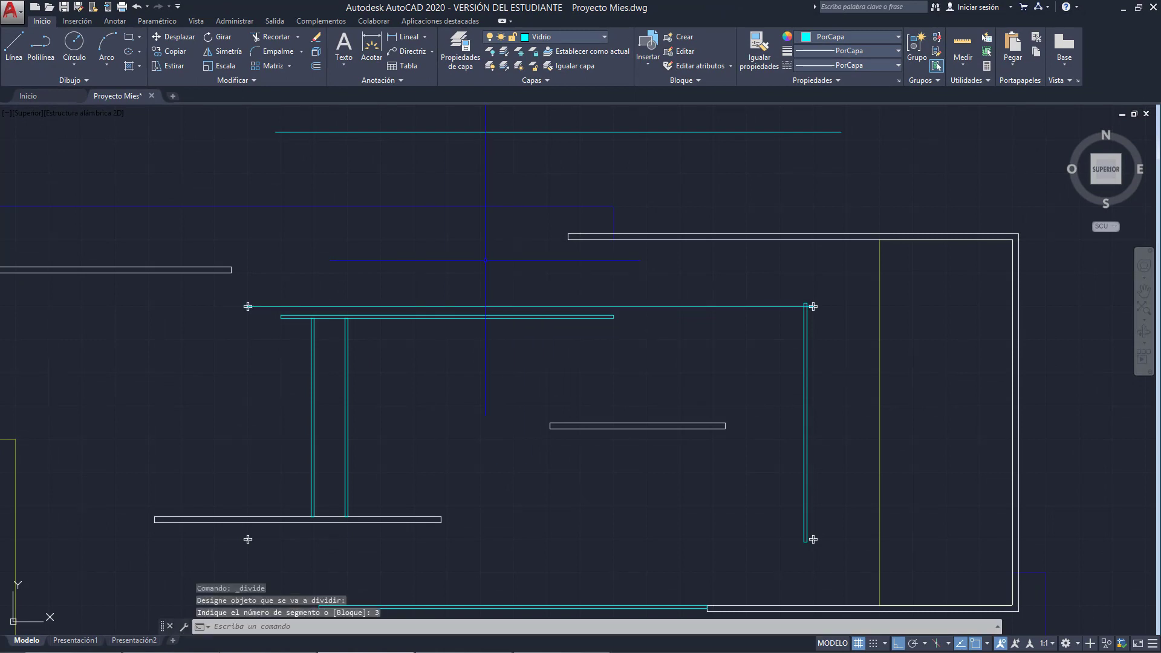
Step: Delete the auxiliary line between the two upper pillars, keeping the division points
key("Escape")
left_click(678, 307)
left_click(530, 306)
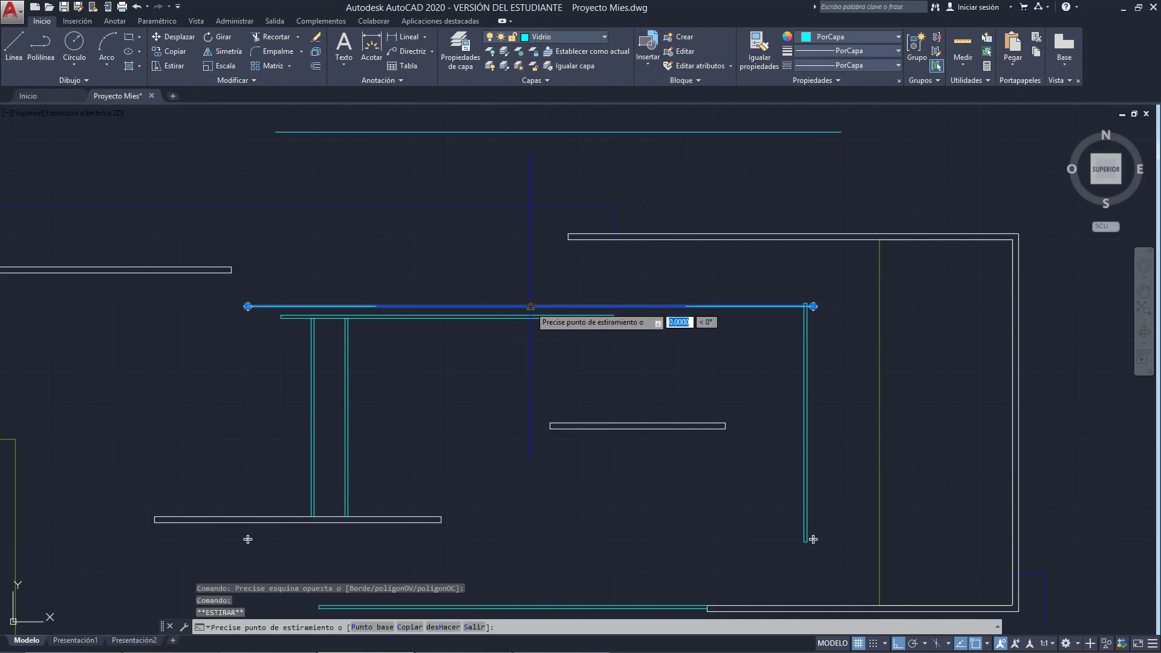
key("Delete")
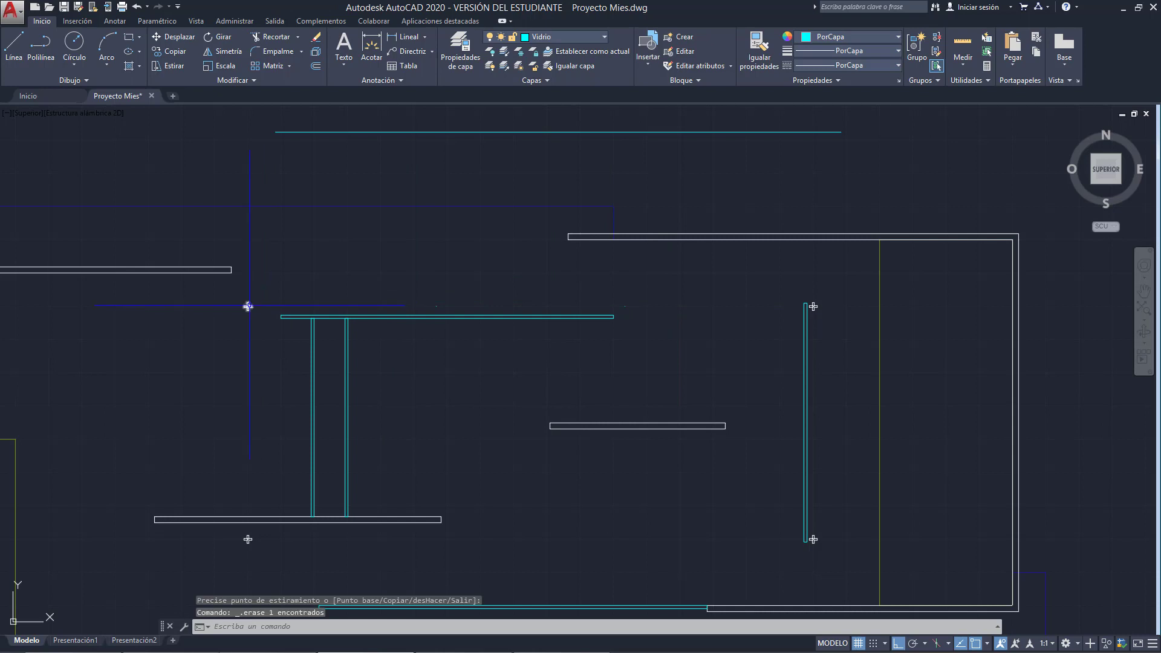
Step: Copy the two leftmost pillars from their centre to both division points between the rows' ends, and end the Copy command
left_click(250, 306)
left_click(248, 538)
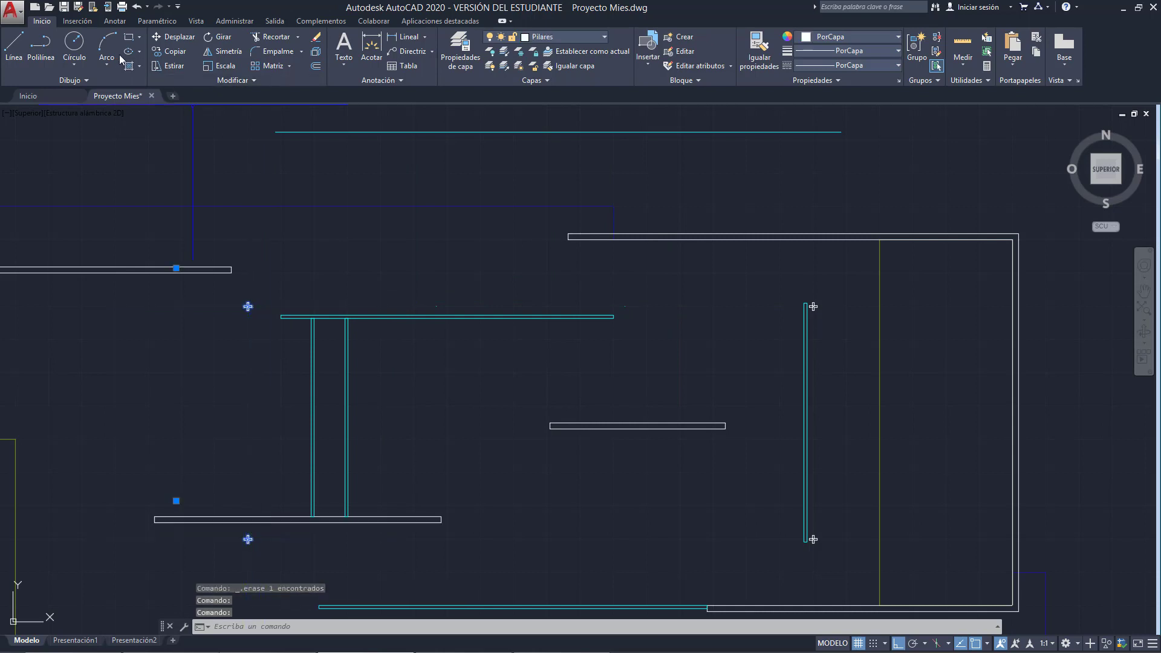
left_click(172, 53)
scroll(228, 270, "up", 6)
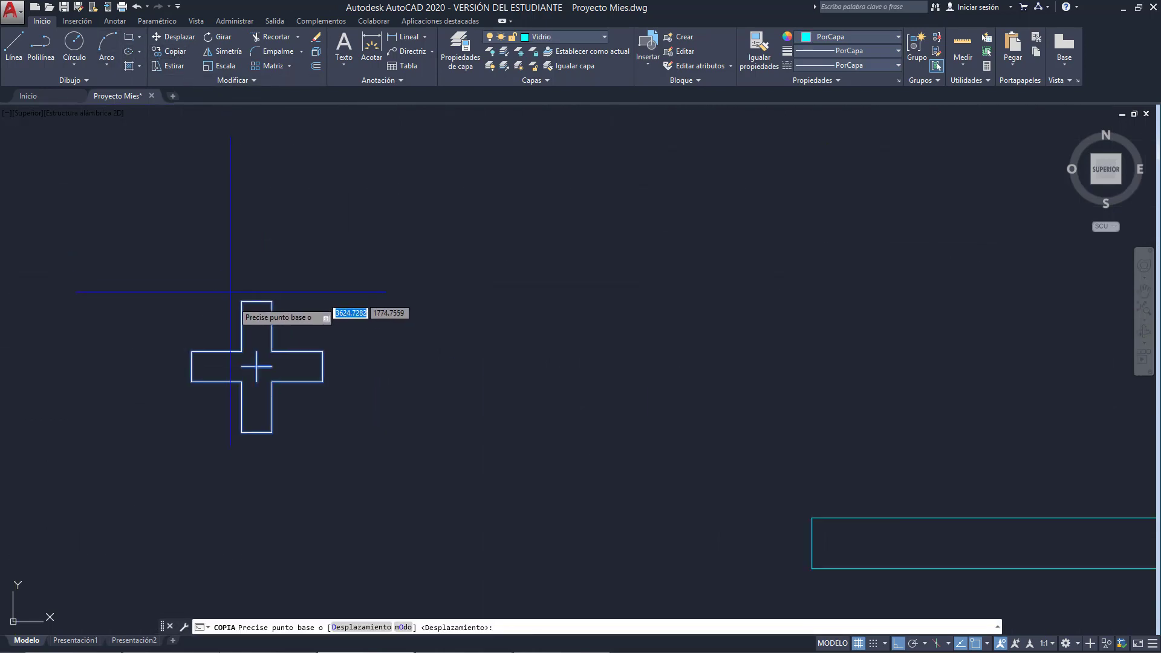
left_click(257, 361)
scroll(445, 360, "down", 5)
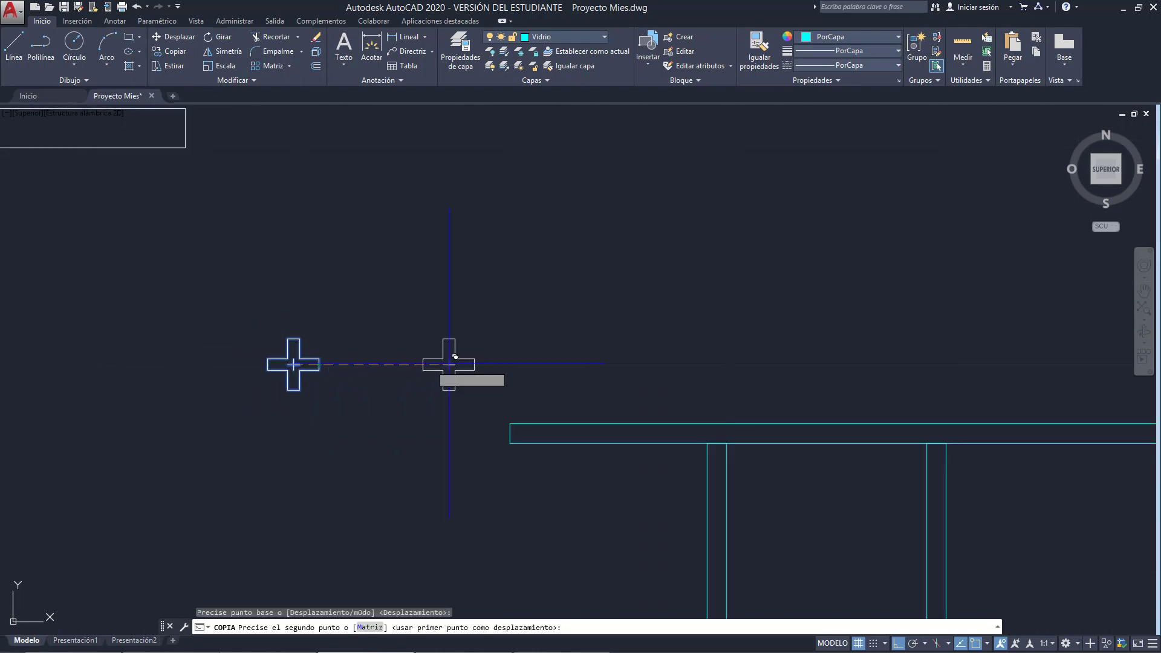
scroll(228, 313, "down", 3)
scroll(501, 314, "up", 5)
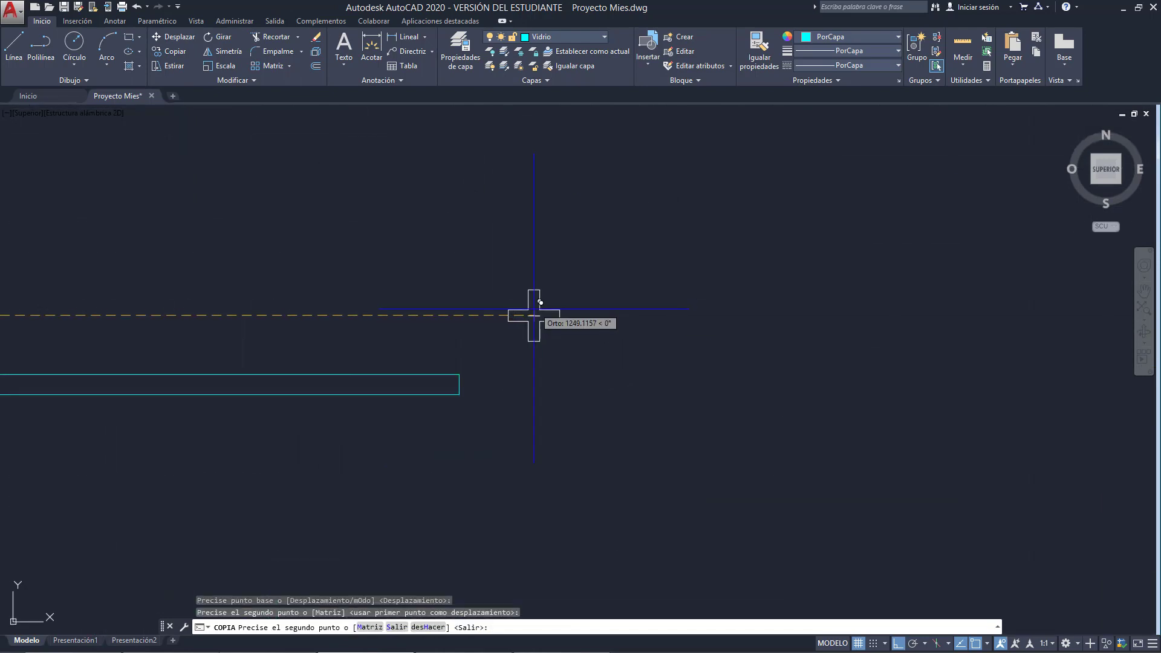
scroll(526, 314, "down", 5)
key("Escape")
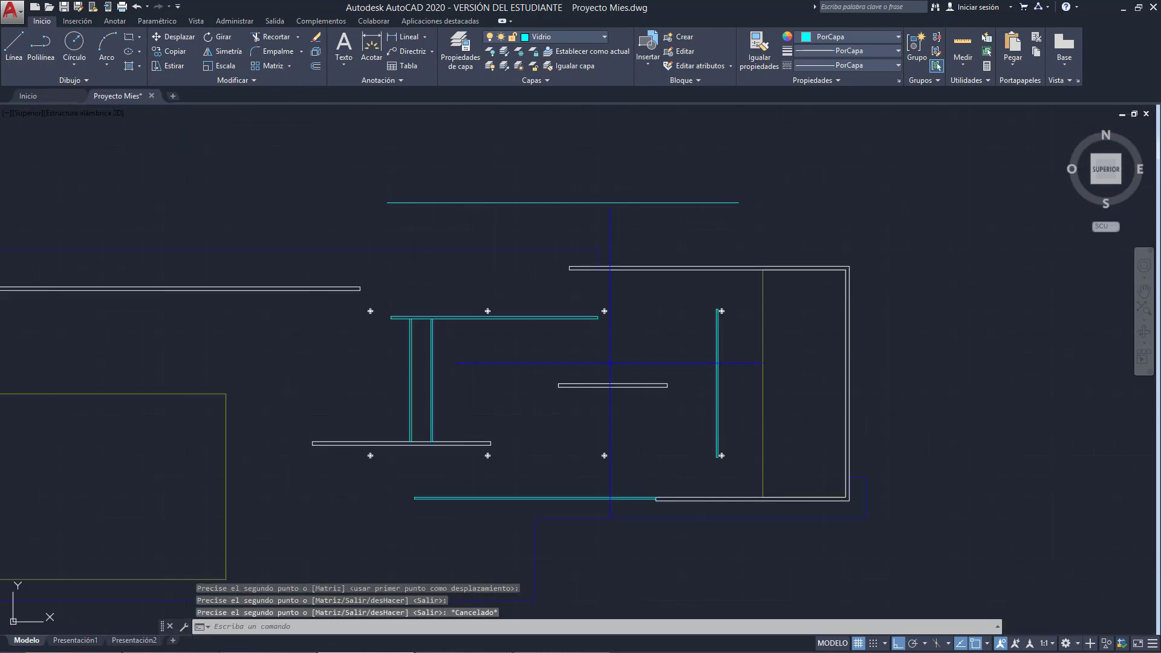
Step: Open the PILAR block definition in the block editor from the upper-left pillar
mouse_move(570, 376)
middle_mouse_down()
mouse_move(591, 324)
mouse_move(630, 349)
middle_mouse_up()
middle_click_drag(539, 324, 527, 300)
scroll(417, 262, "up", 10)
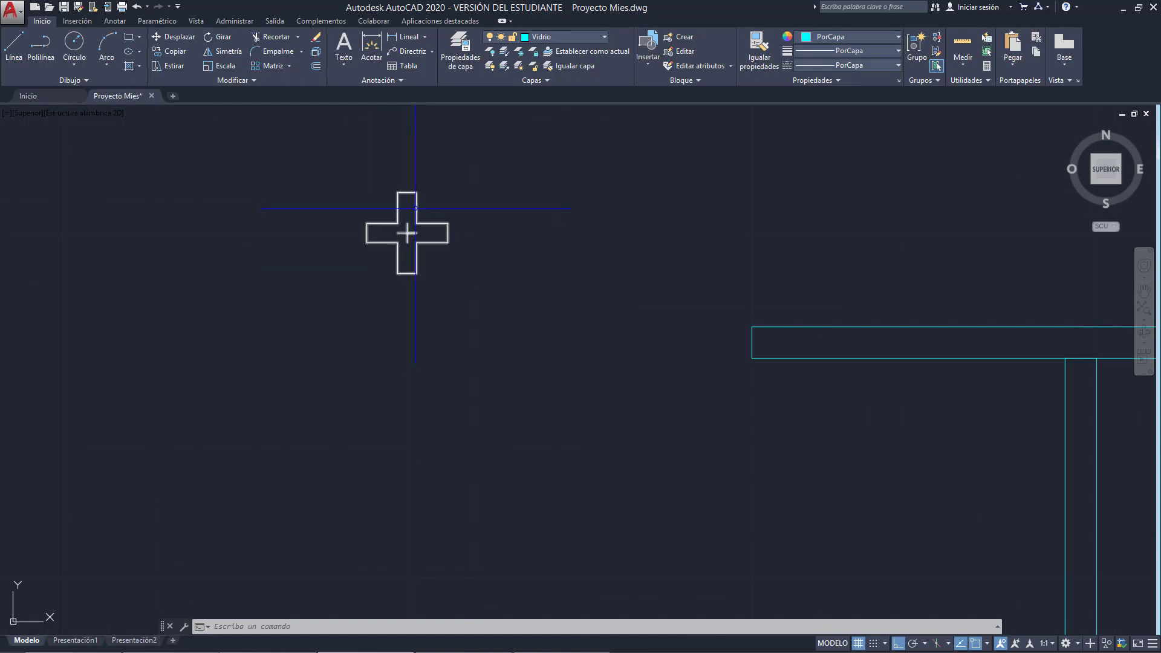
double_click(406, 233)
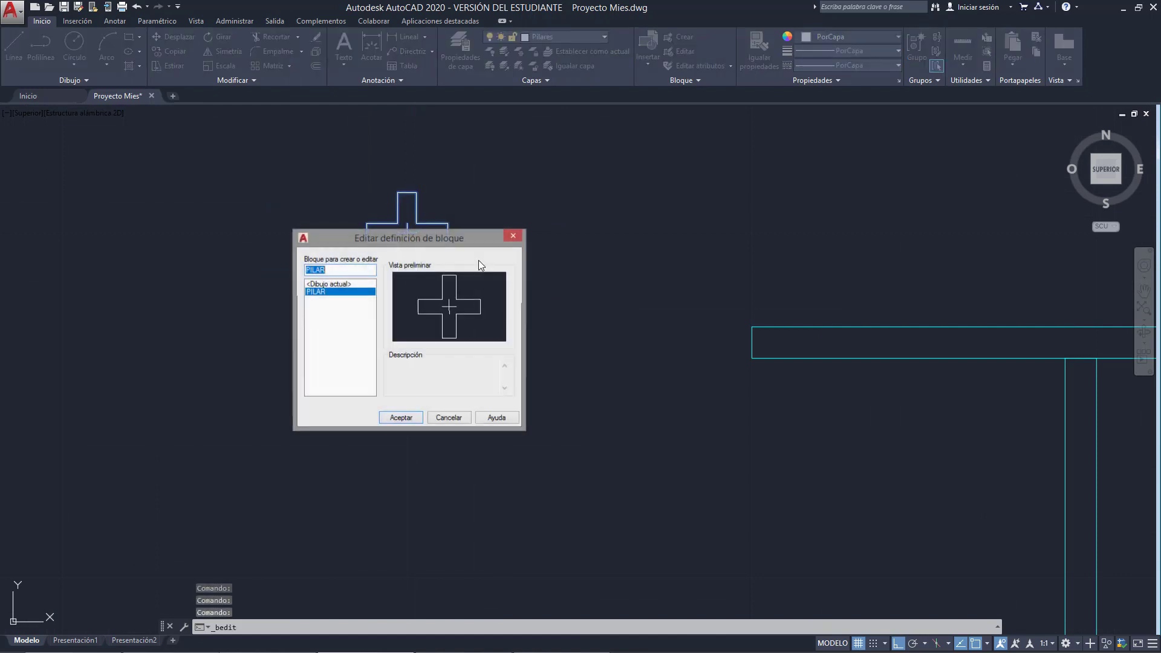
left_click(401, 417)
Step: Start a hatch in the block editor and select the pillar's cross-shaped outline as its boundary
left_click(533, 264)
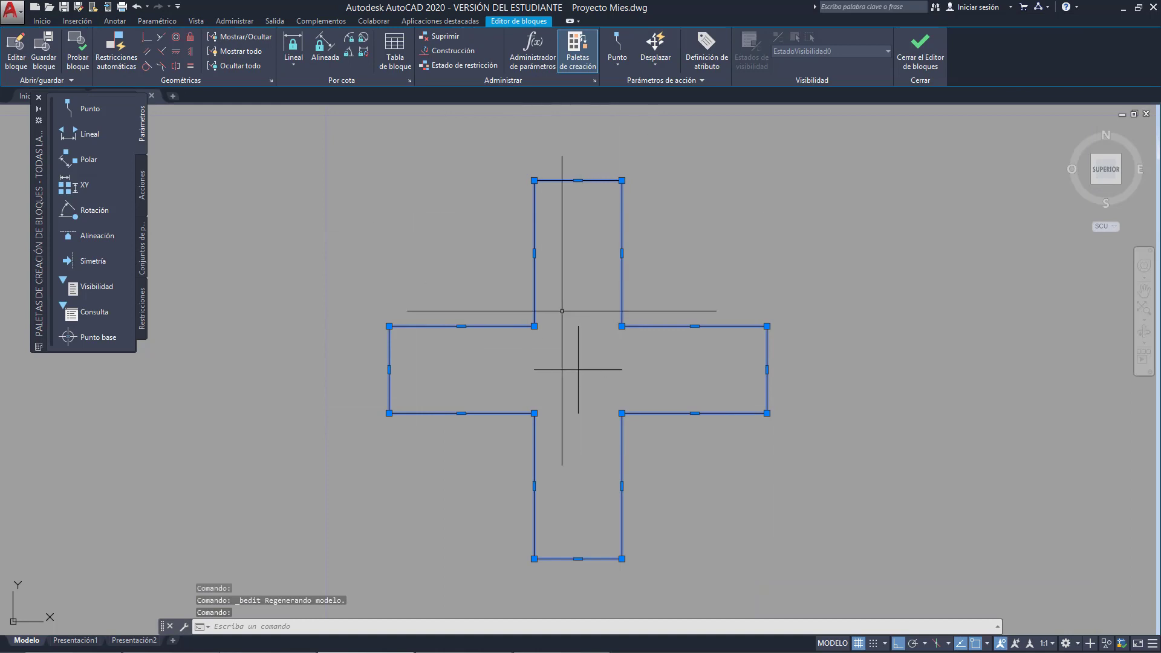
left_click(42, 21)
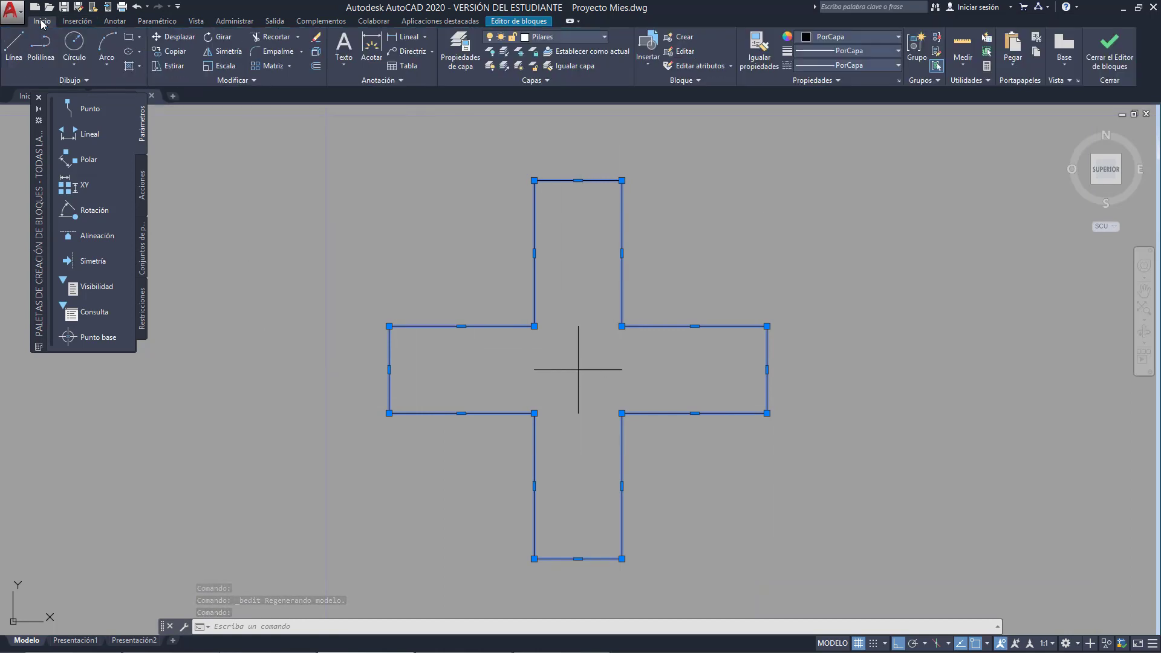
key("Escape")
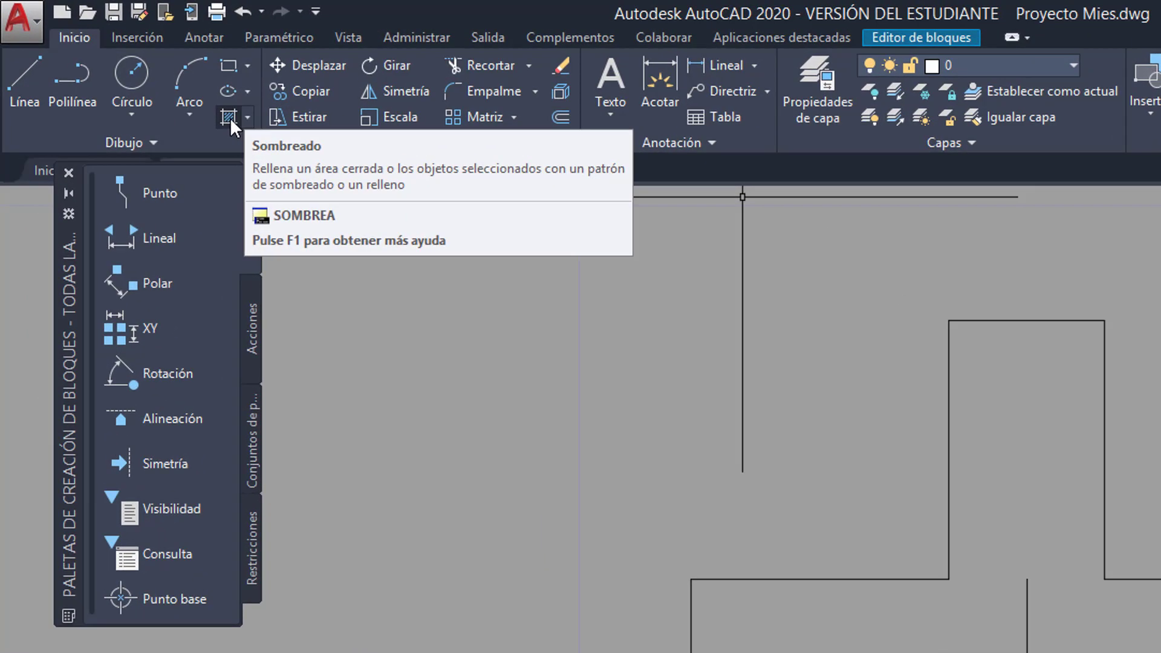
left_click(234, 124)
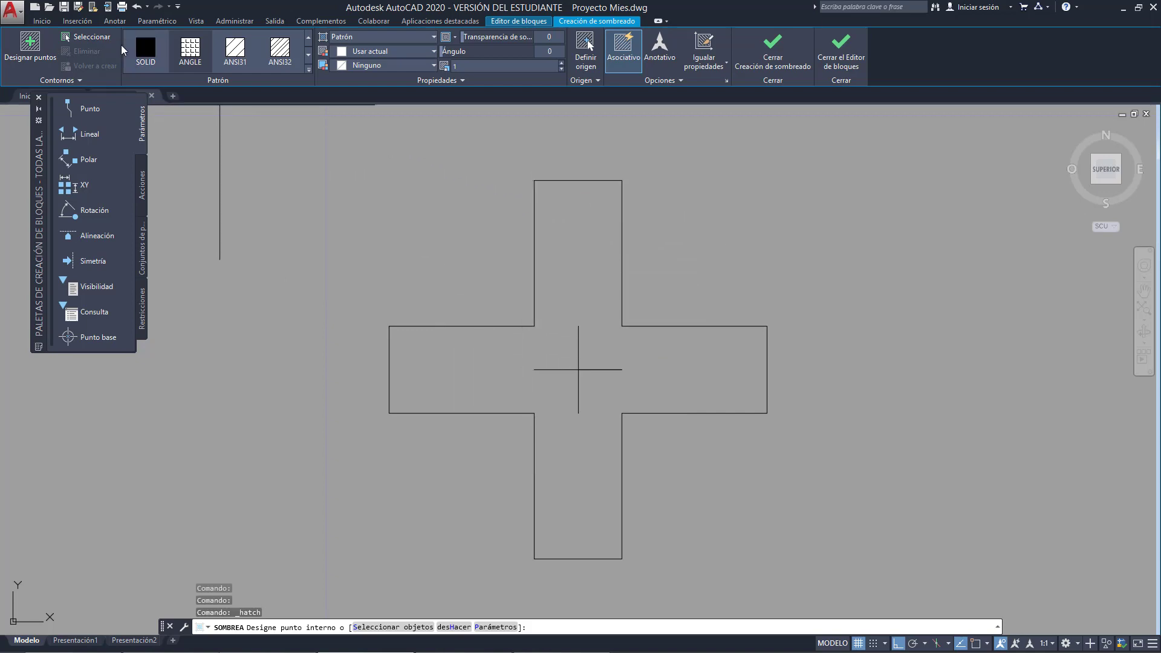
left_click(90, 39)
left_click(536, 258)
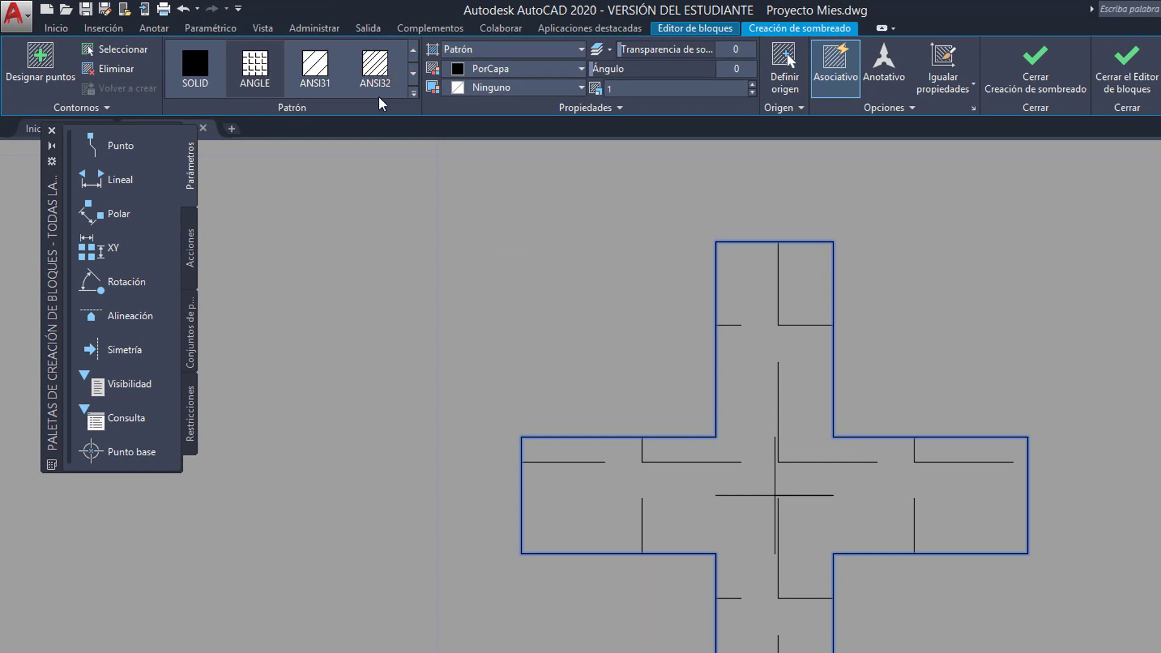
Step: Browse the hatch patterns and choose ANSI31, keeping the hatch type as Patrón
left_click(412, 92)
scroll(357, 206, "down", 1)
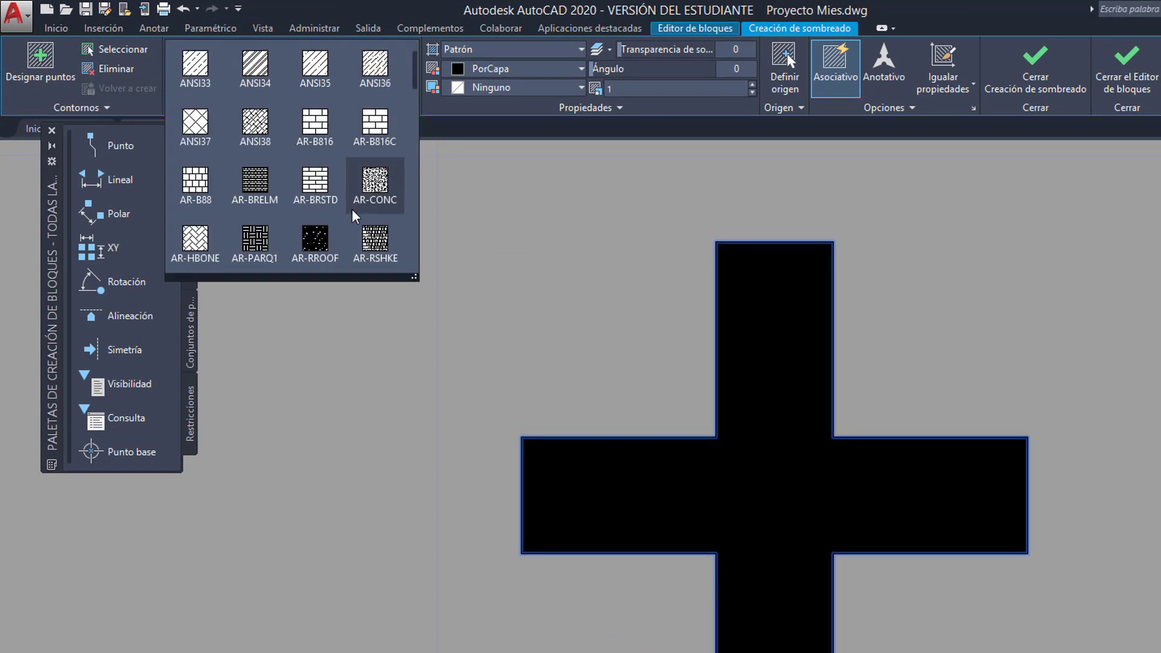
scroll(339, 205, "down", 2)
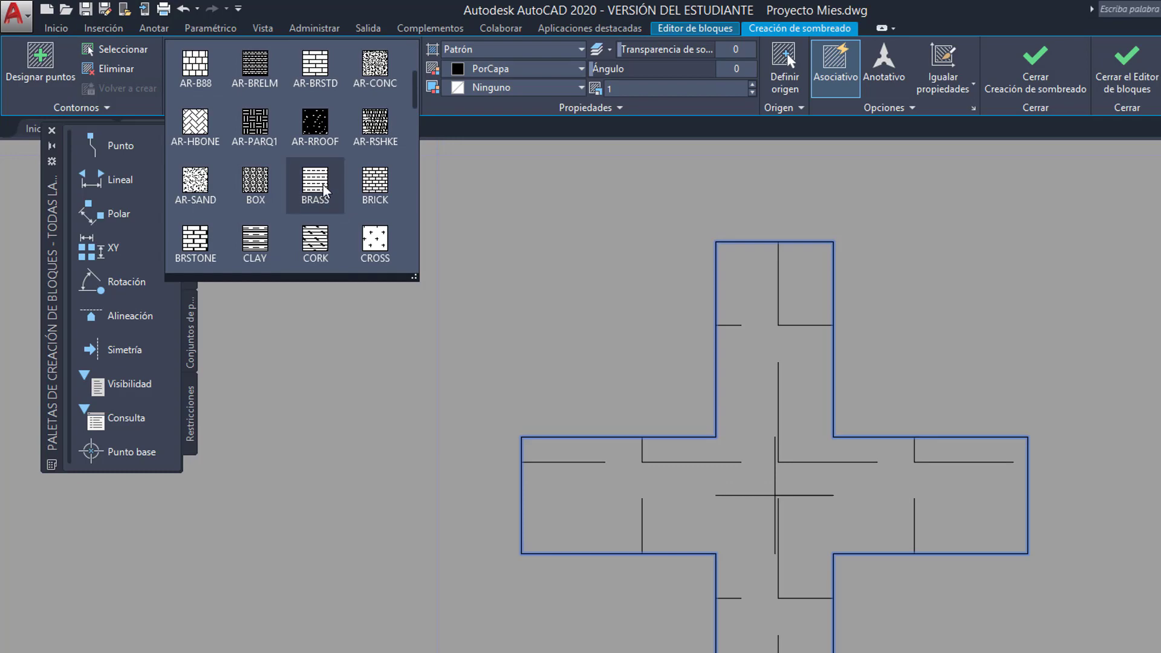
scroll(254, 73, "up", 3)
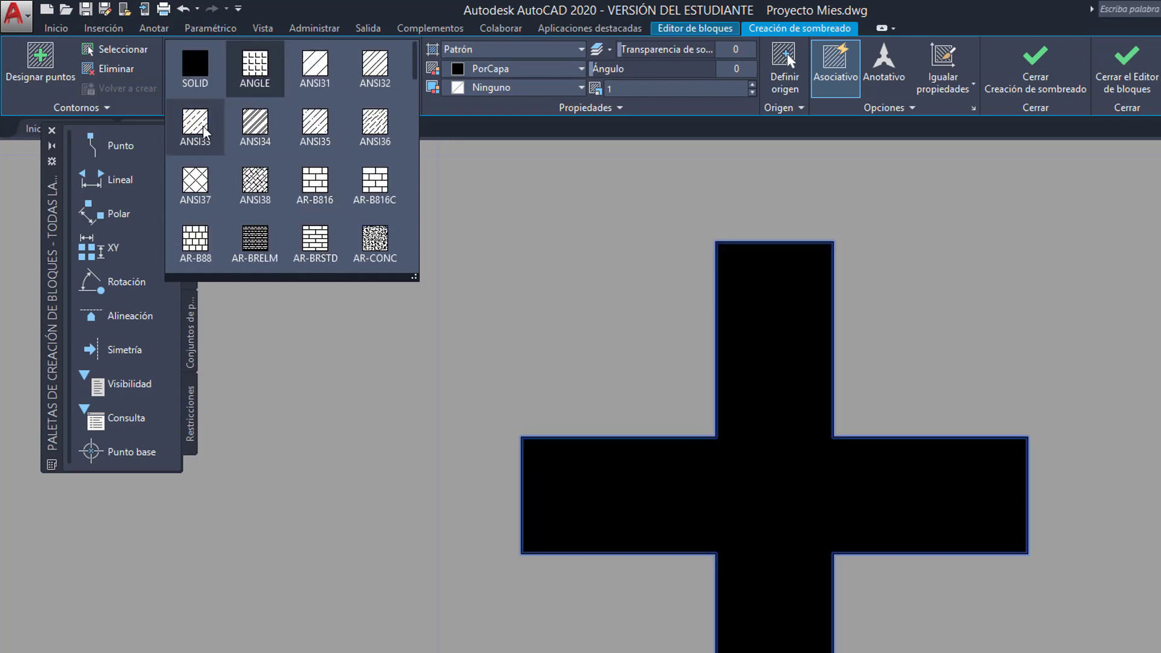
left_click(315, 65)
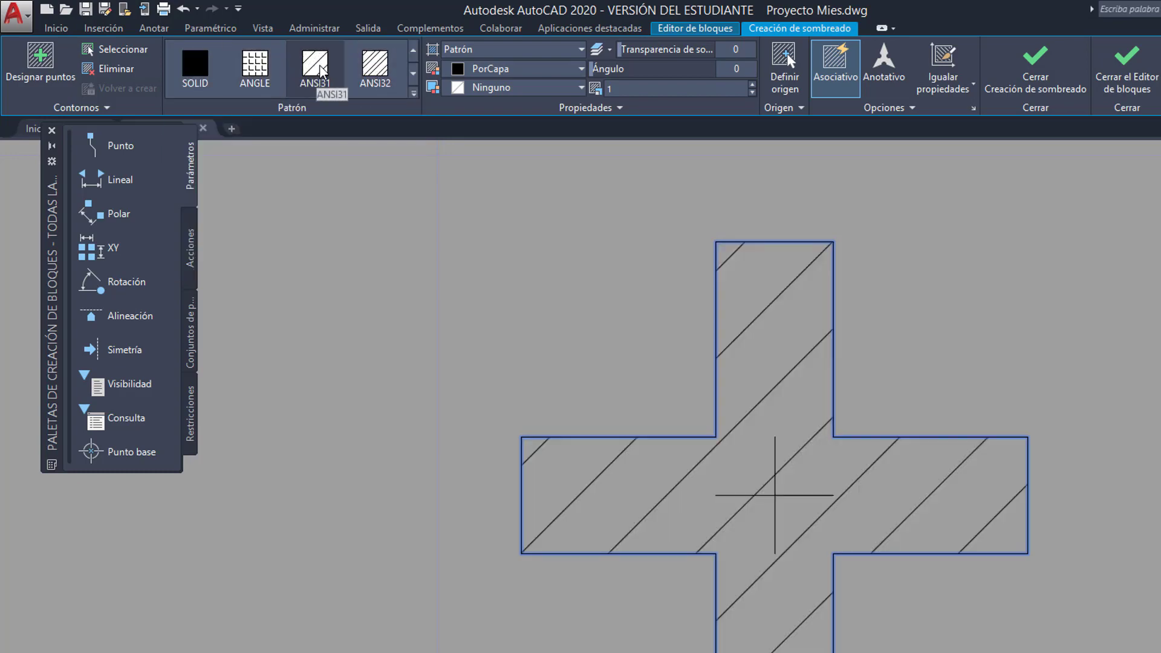
left_click(574, 50)
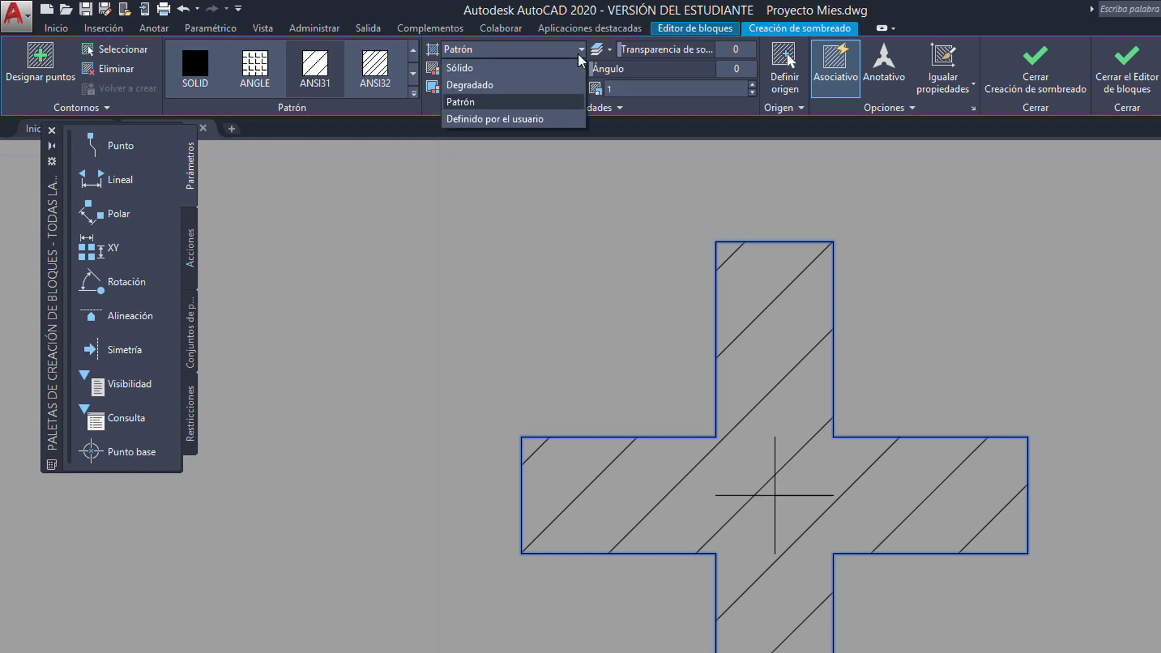
left_click(460, 101)
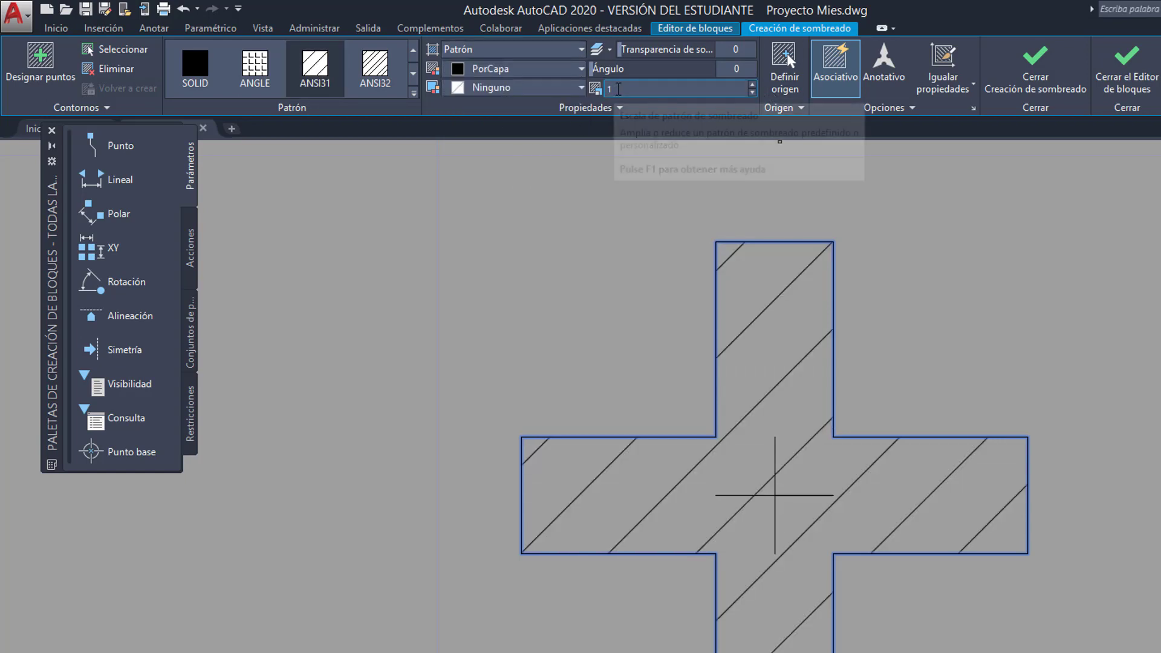
Step: Reduce the hatch pattern scale gradually to 0.69
left_click(752, 93)
left_click(752, 92)
left_click(752, 93)
left_click(752, 93)
left_click(752, 93)
left_click(752, 92)
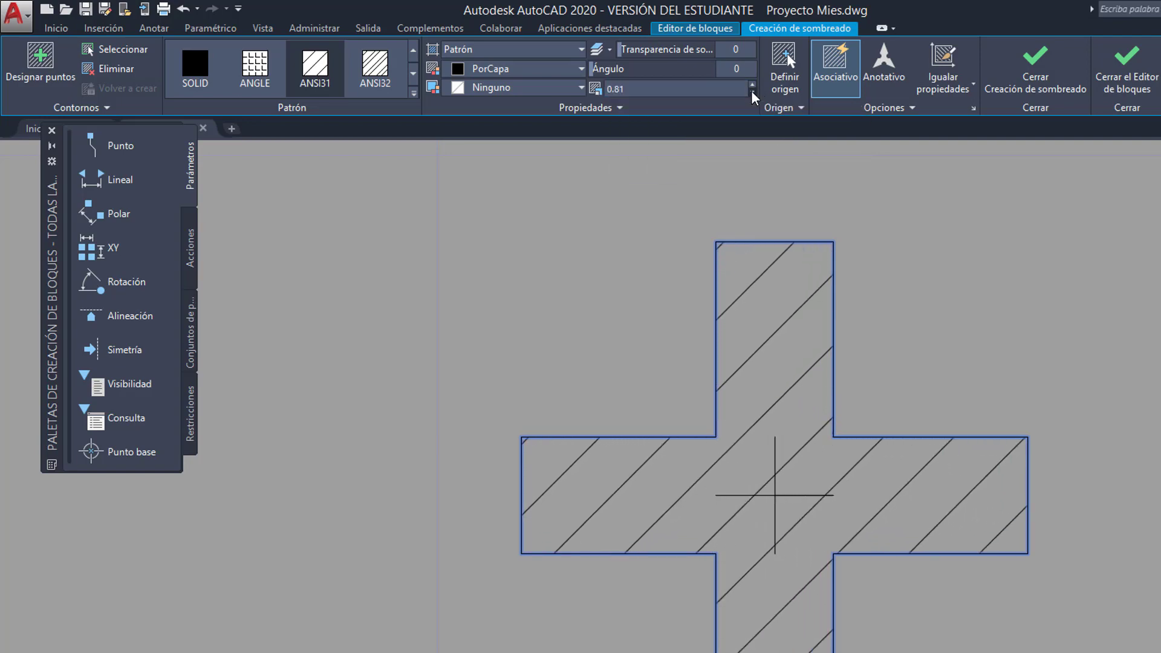
left_click(752, 92)
left_click(752, 92)
left_click(752, 92)
left_click(752, 92)
left_click(752, 93)
left_click(752, 92)
left_click(752, 92)
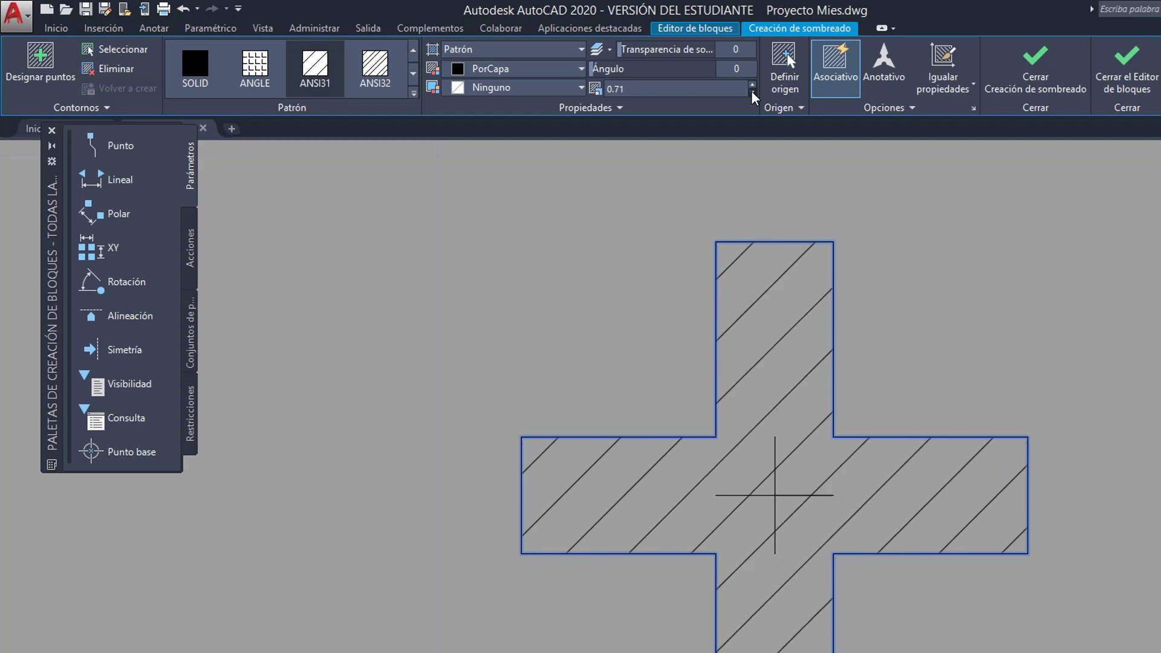
left_click(752, 93)
left_click(752, 92)
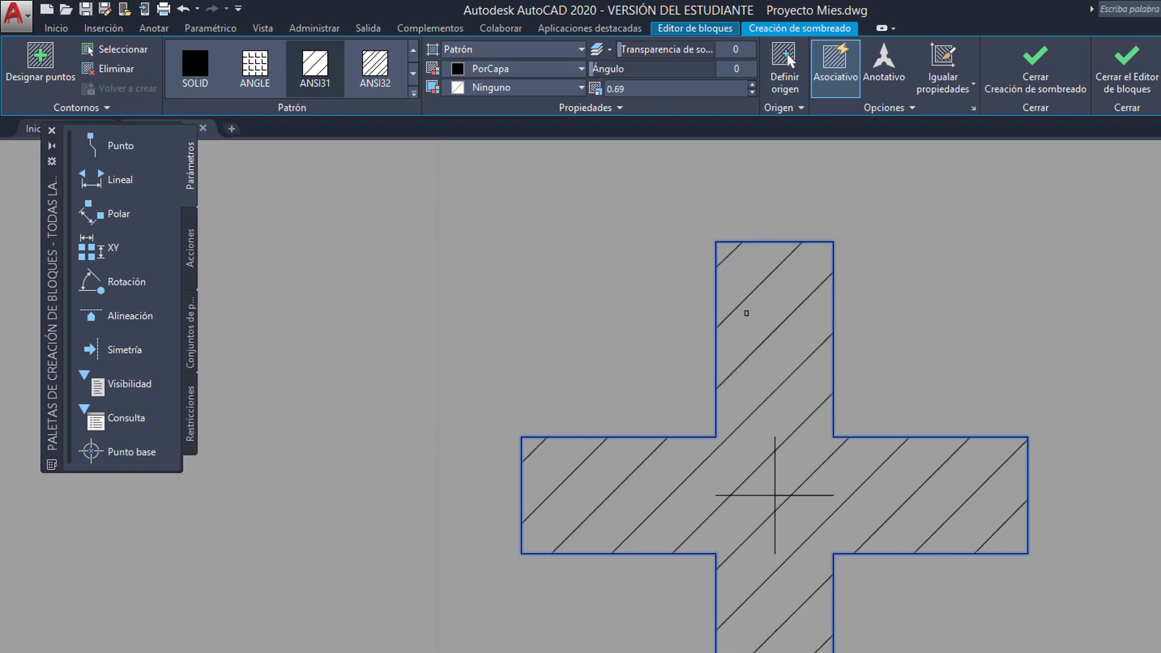
Step: Set the hatch pattern scale to 0.3
left_click(637, 90)
type("3")
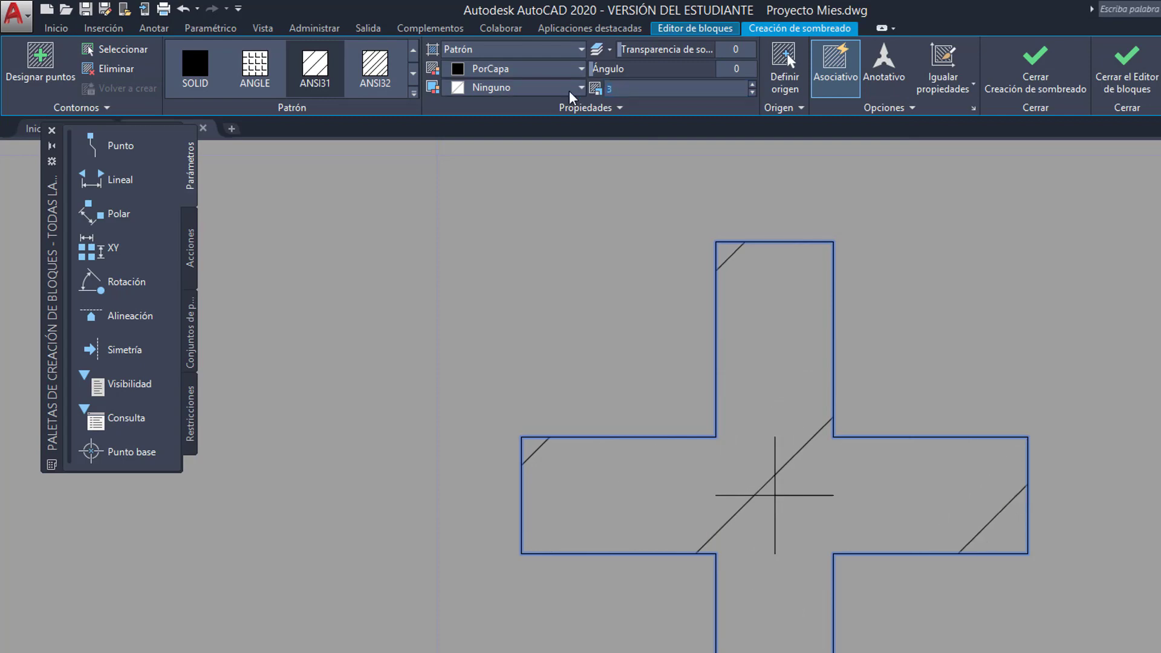
type("0.3")
key("Return")
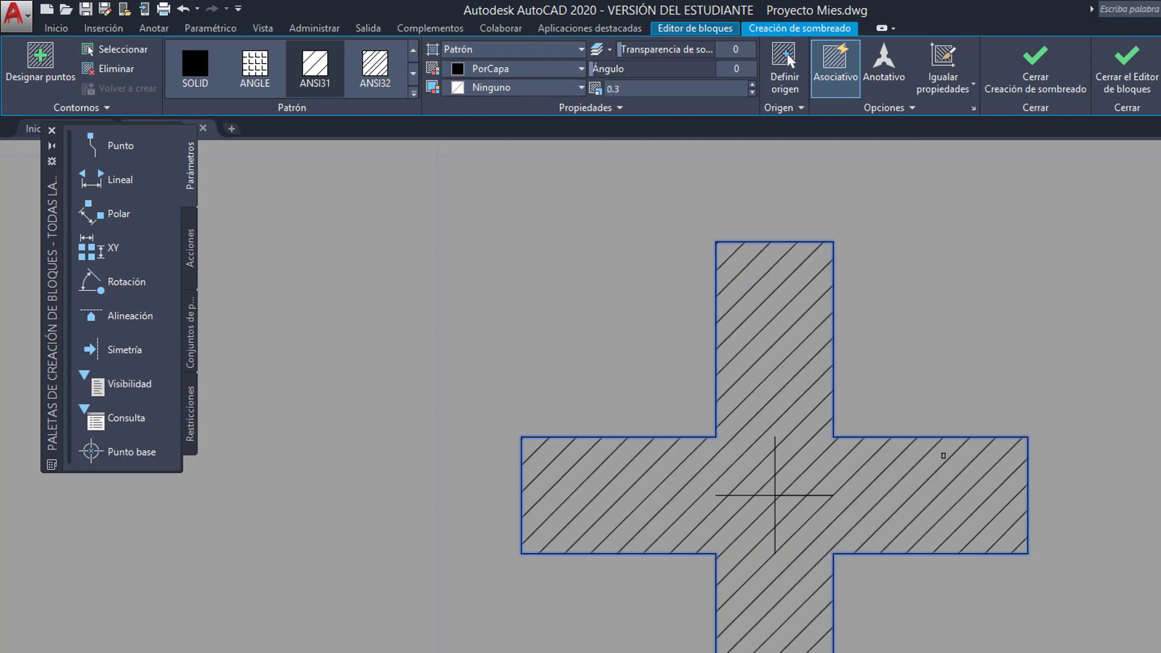
Step: Finish the hatch and close the block editor, saving the changes to PILAR
scroll(870, 404, "down", 2)
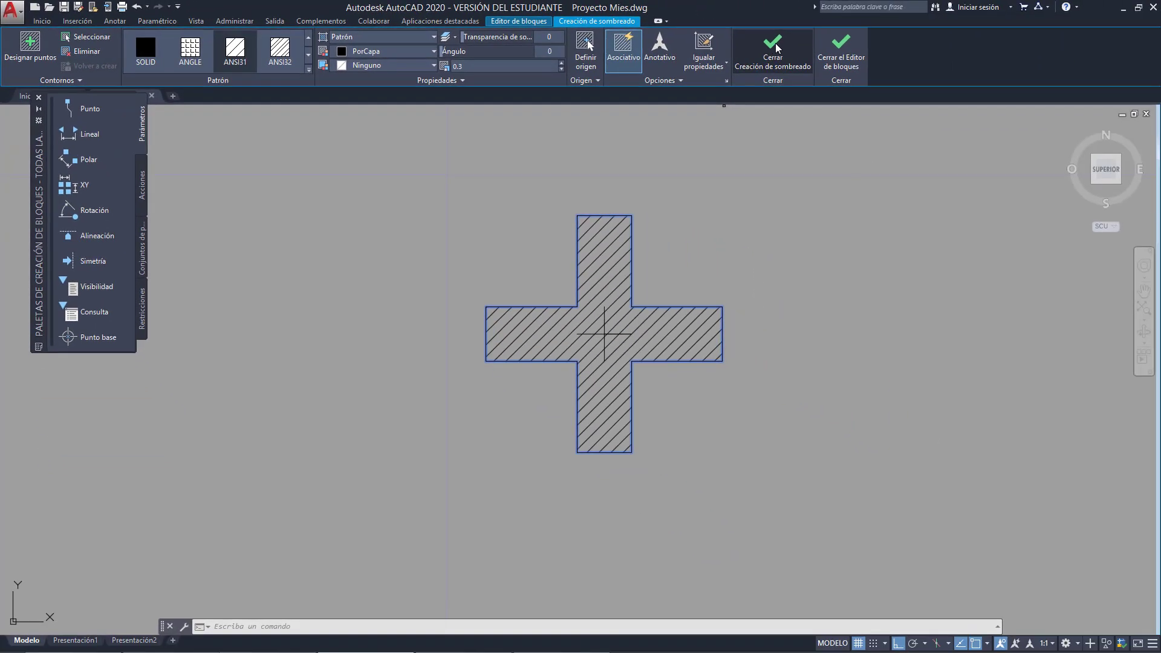
left_click(846, 45)
left_click(573, 309)
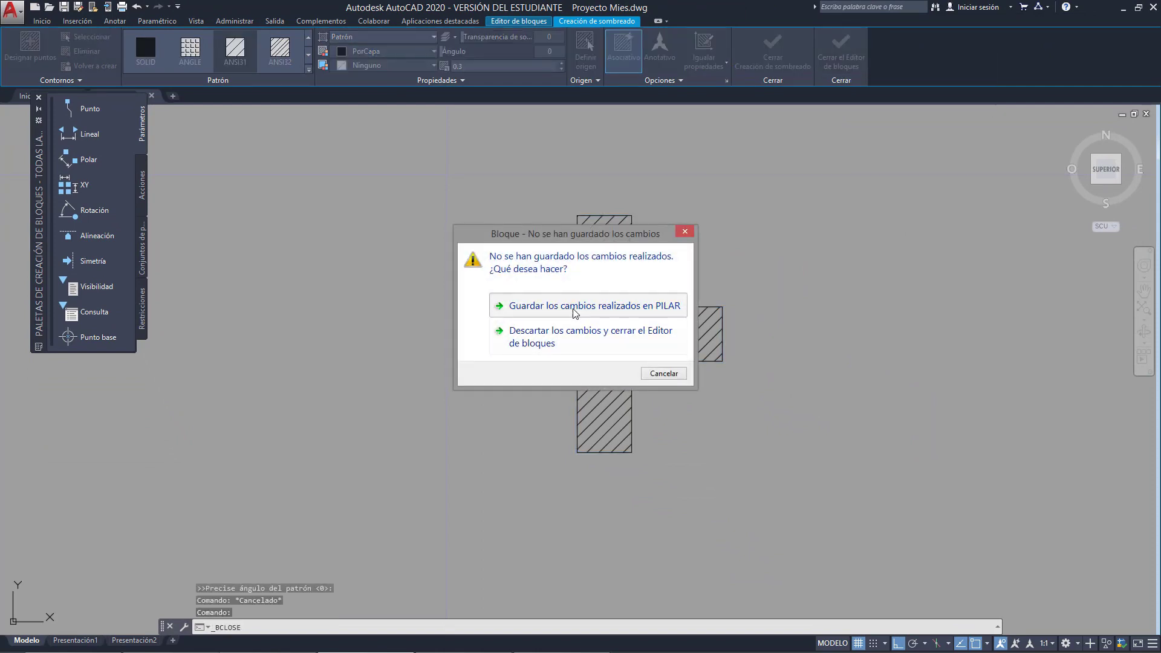
Step: Inspect the hatched pillars up close and then across the whole pavilion plan
scroll(997, 264, "up", 6)
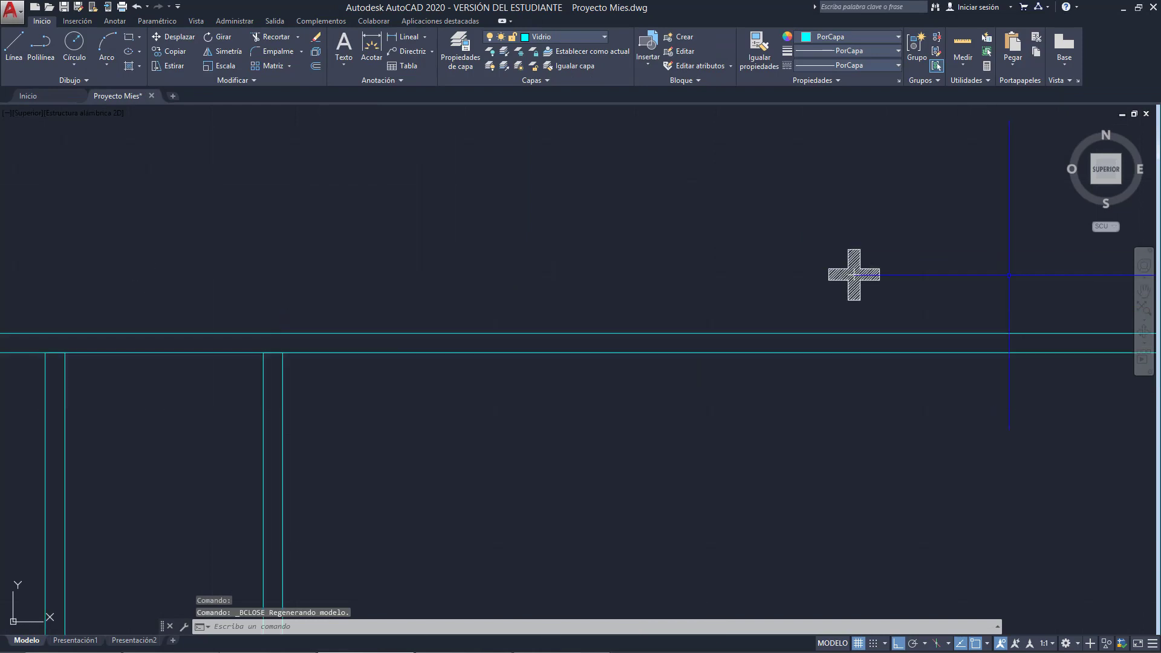
middle_click_drag(961, 274, 700, 274)
scroll(558, 247, "down", 10)
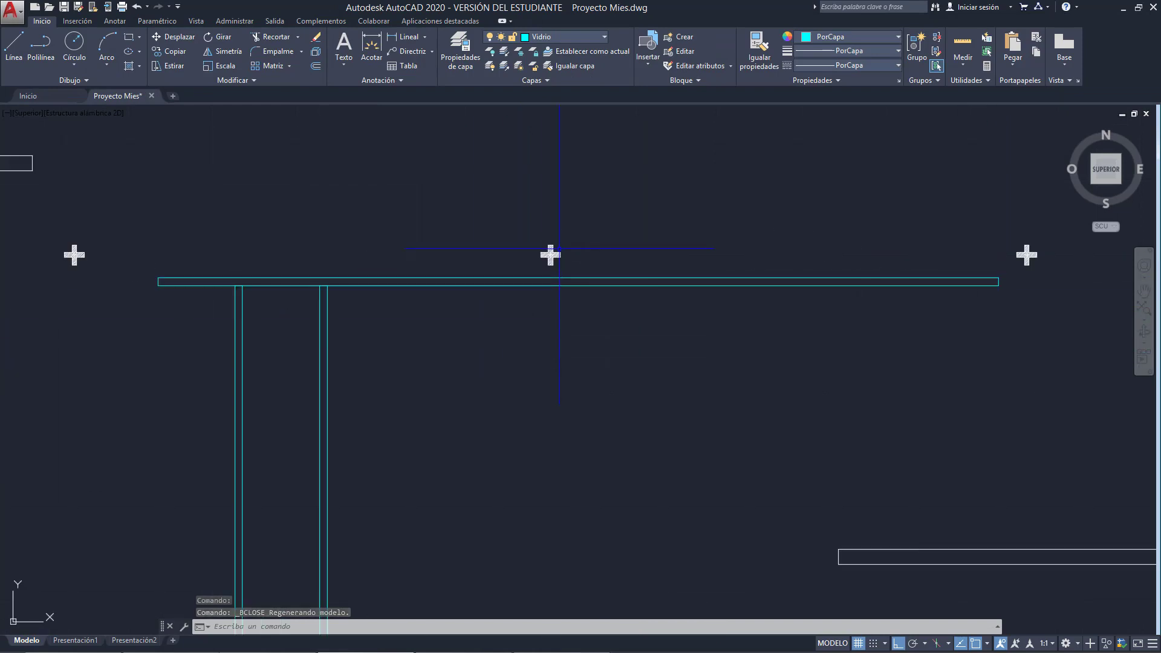
scroll(842, 257, "down", 4)
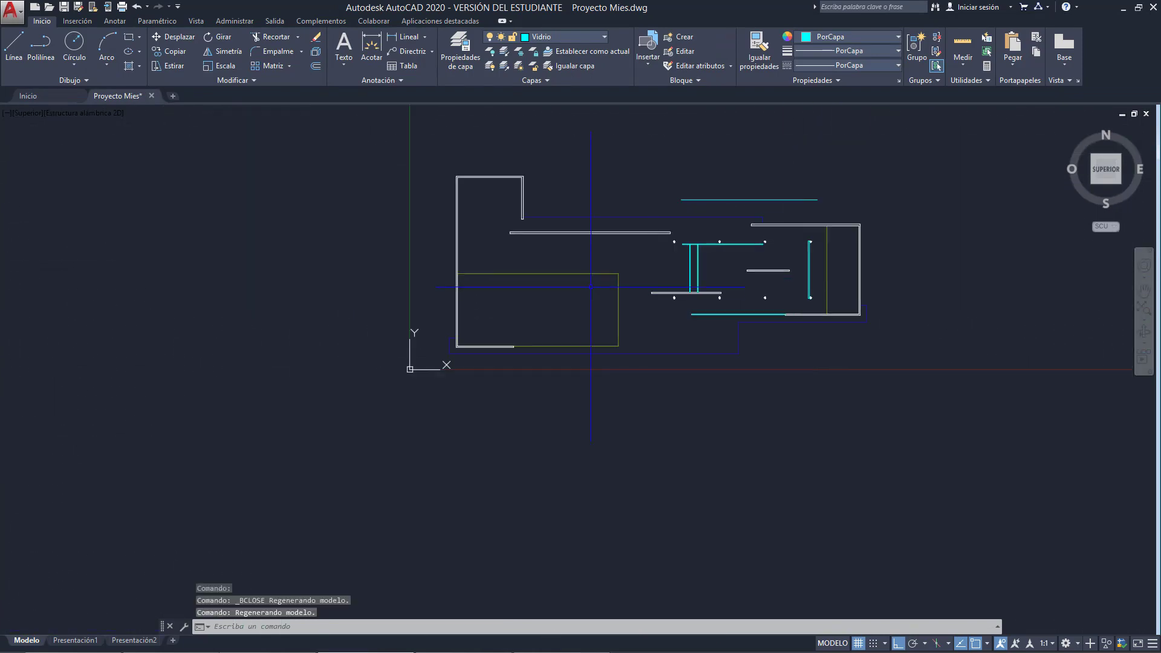
mouse_move(627, 224)
middle_mouse_down()
mouse_move(518, 242)
mouse_move(630, 242)
mouse_move(567, 243)
middle_mouse_up()
scroll(536, 239, "up", 2)
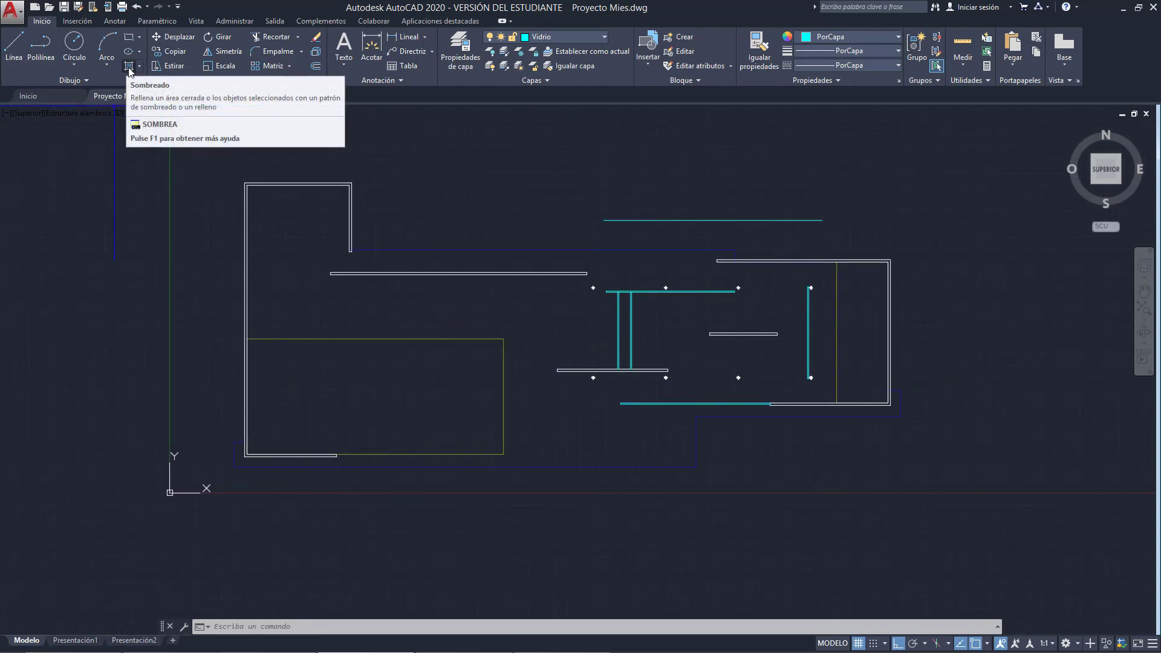
middle_click_drag(657, 286, 744, 285)
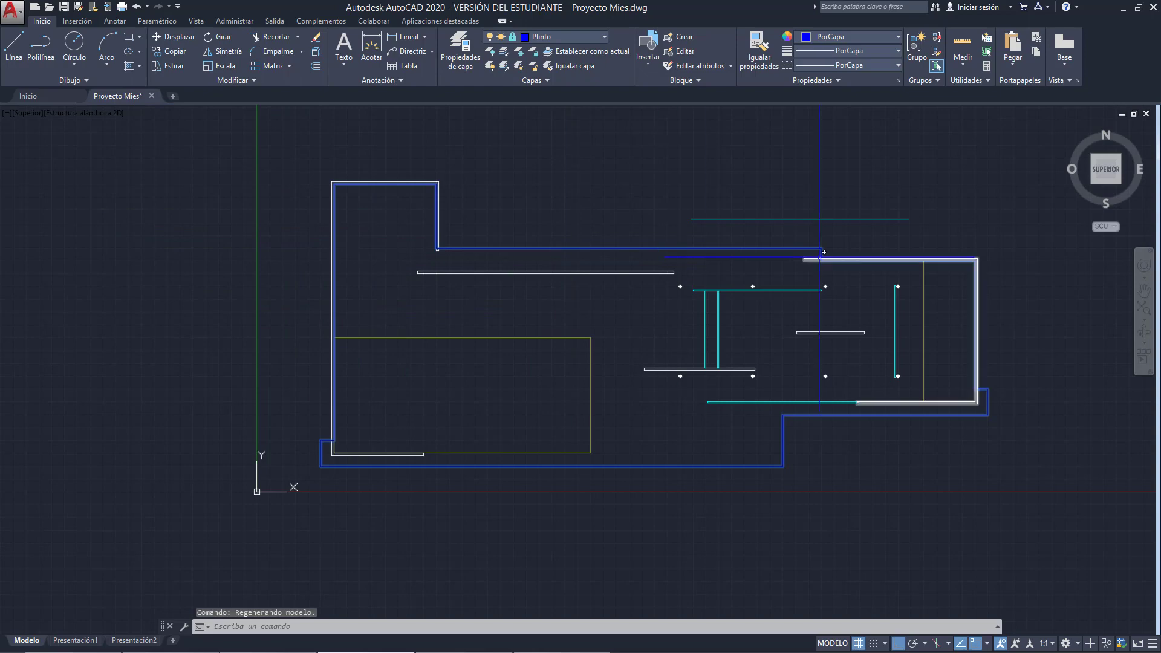
Step: Unlock the Plinto layer with the plinth outline selected
left_click(579, 38)
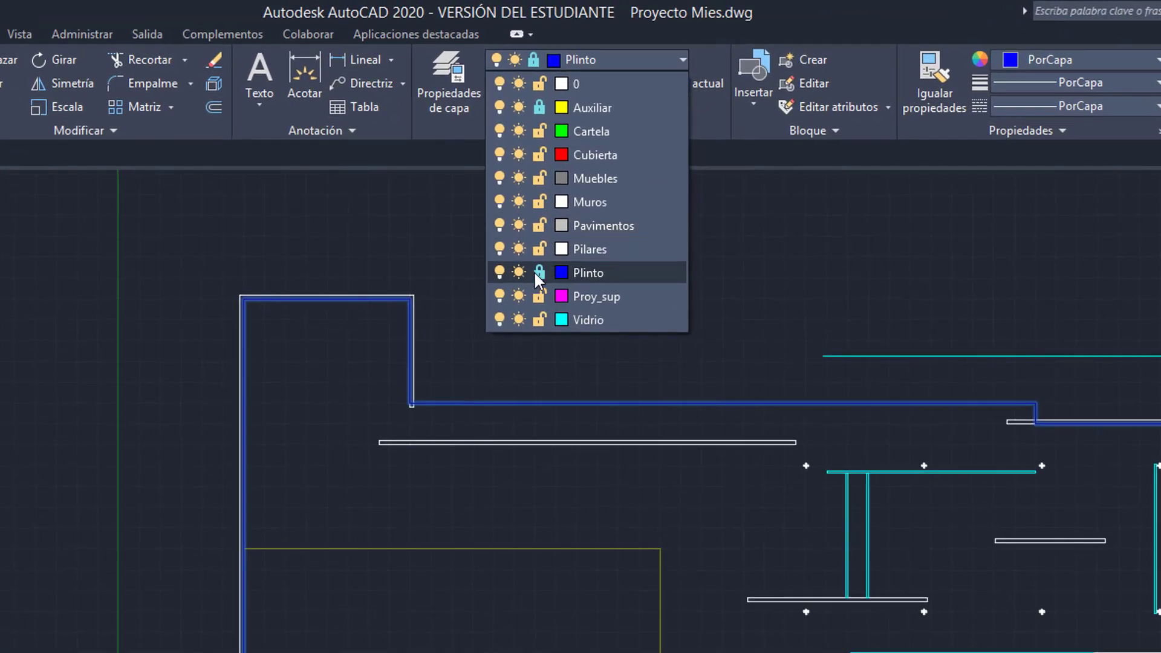
left_click(538, 271)
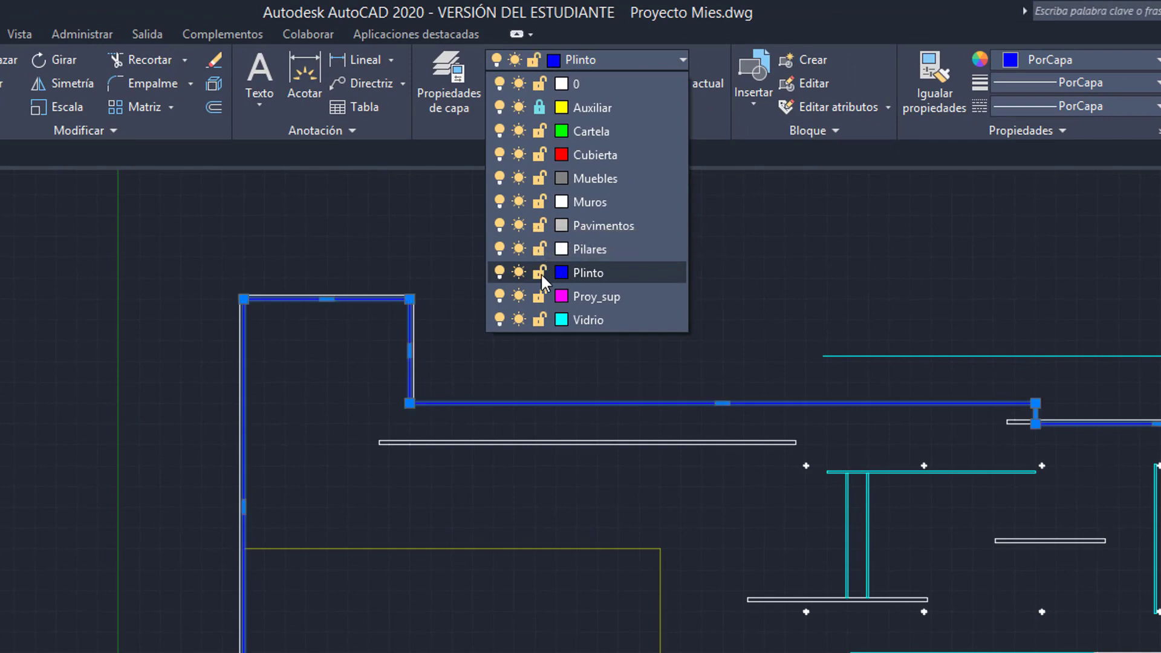
left_click(587, 320)
left_click(821, 402)
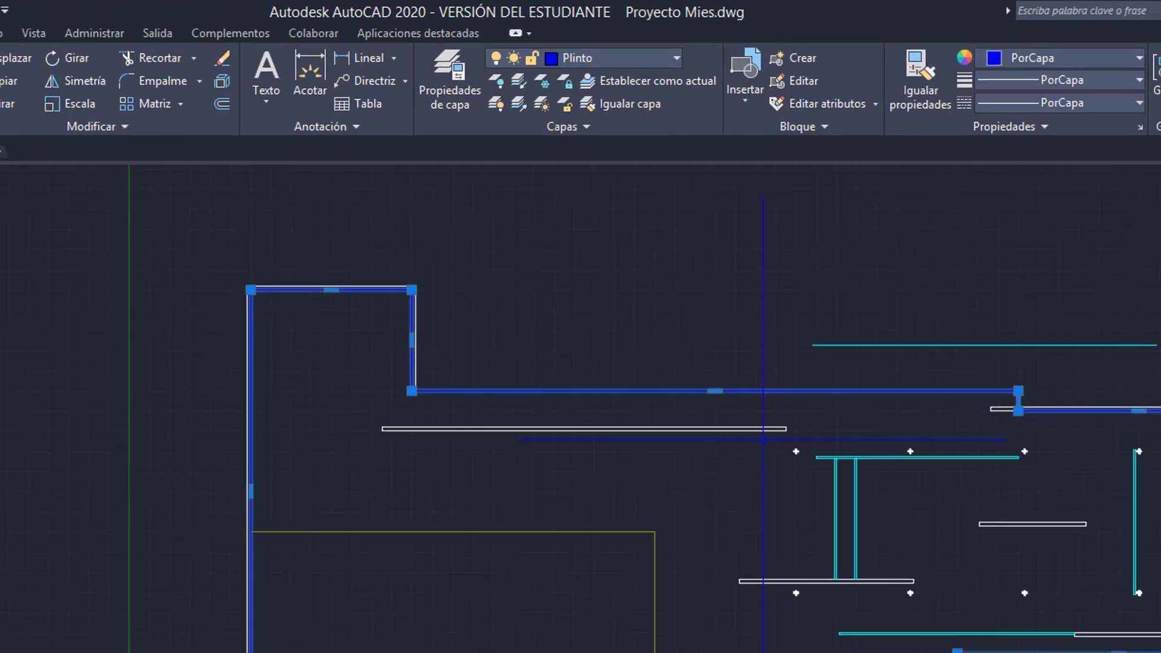
Step: Turn off the drawing grid display
middle_click_drag(480, 282, 418, 243)
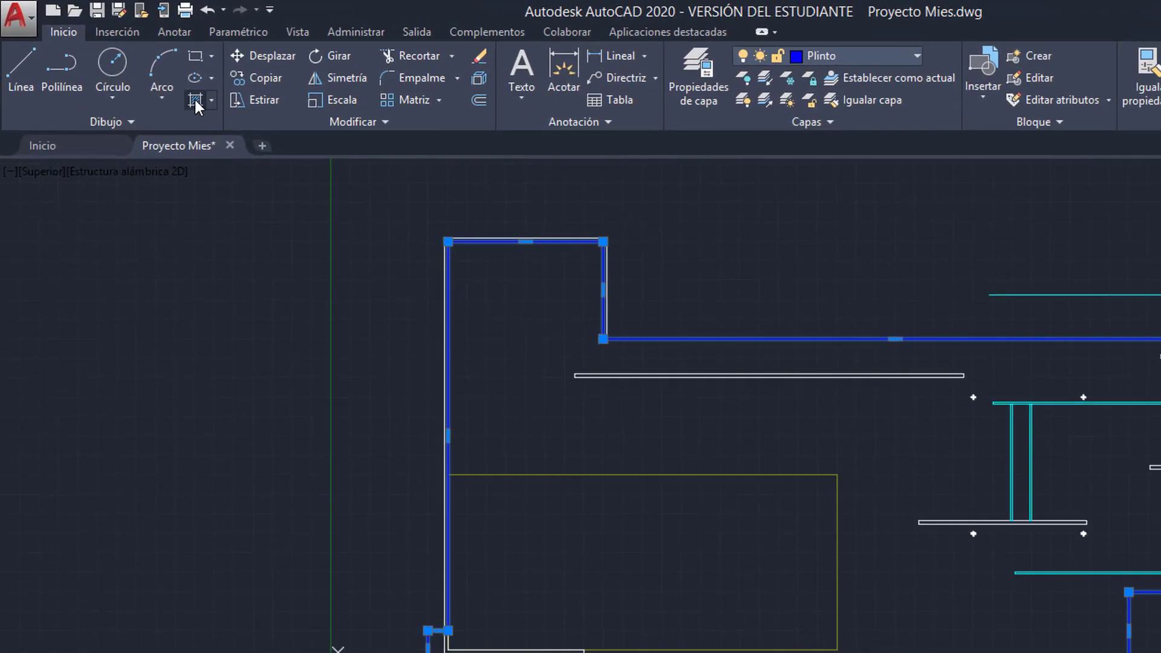
left_click(211, 101)
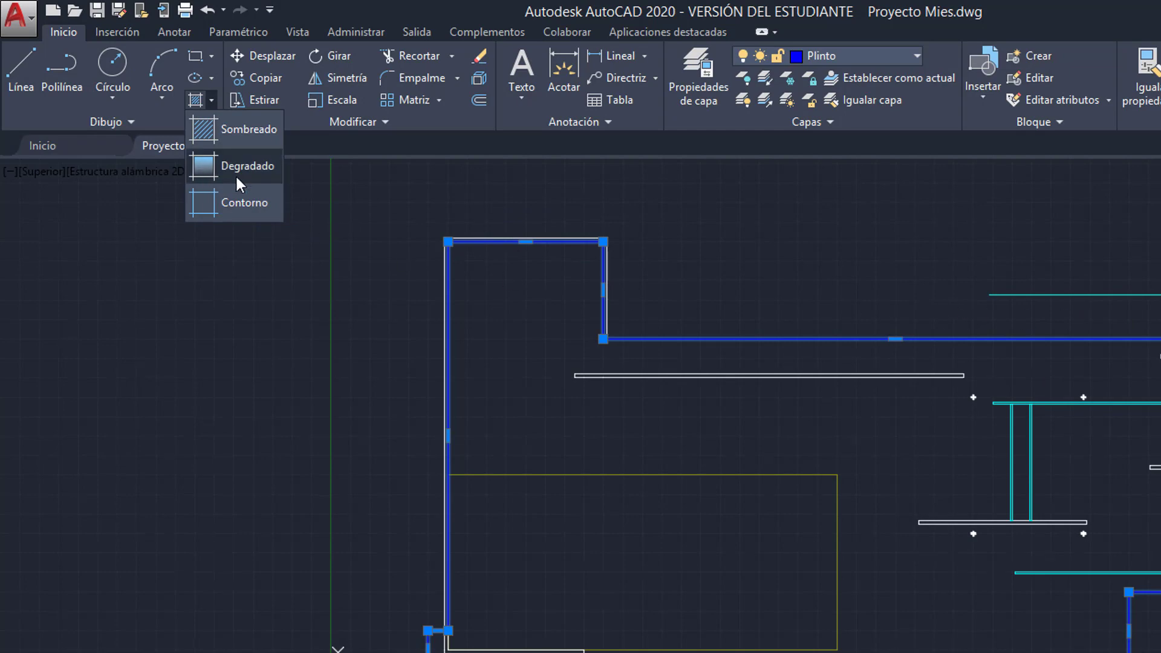
key("Escape")
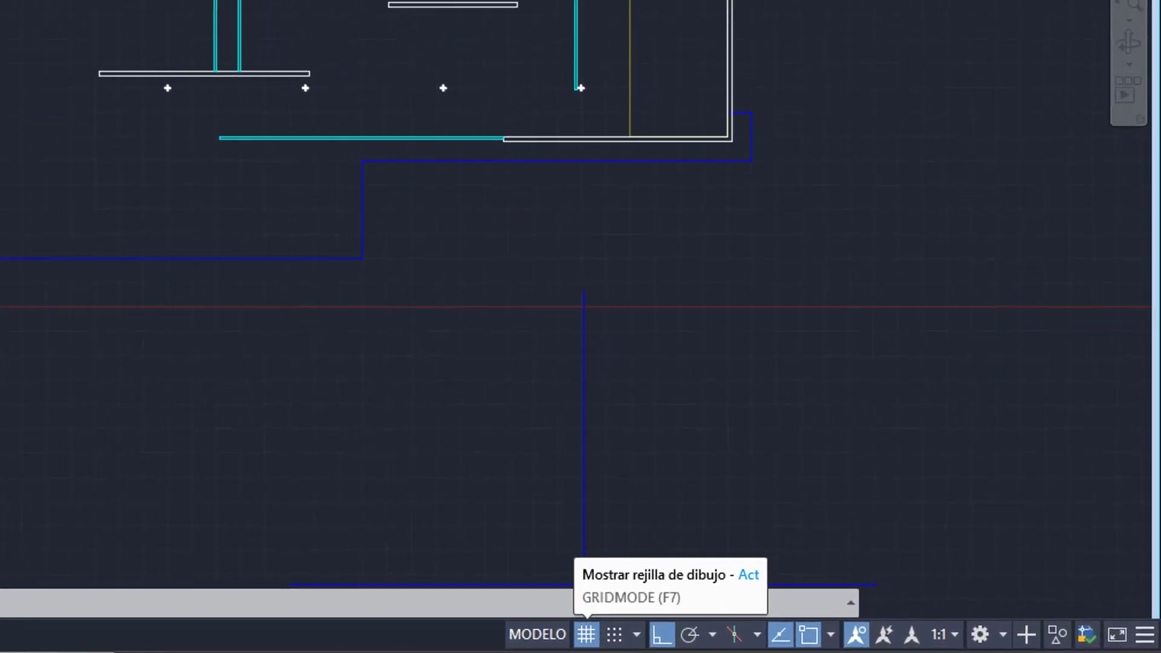
left_click(595, 633)
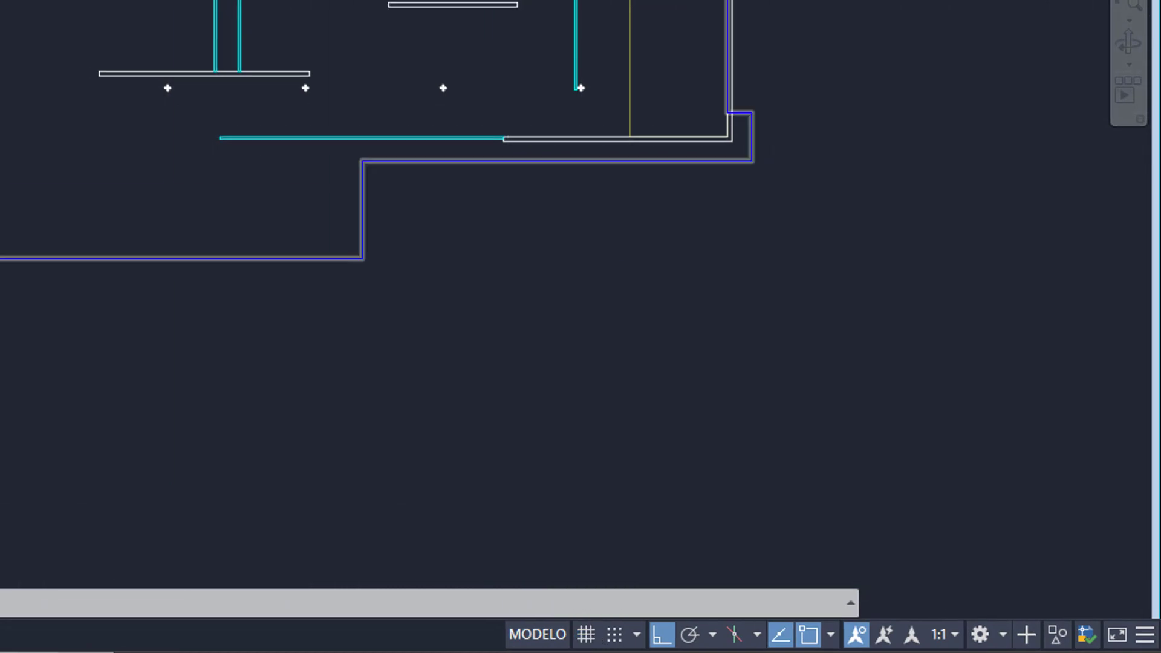
left_click(341, 162)
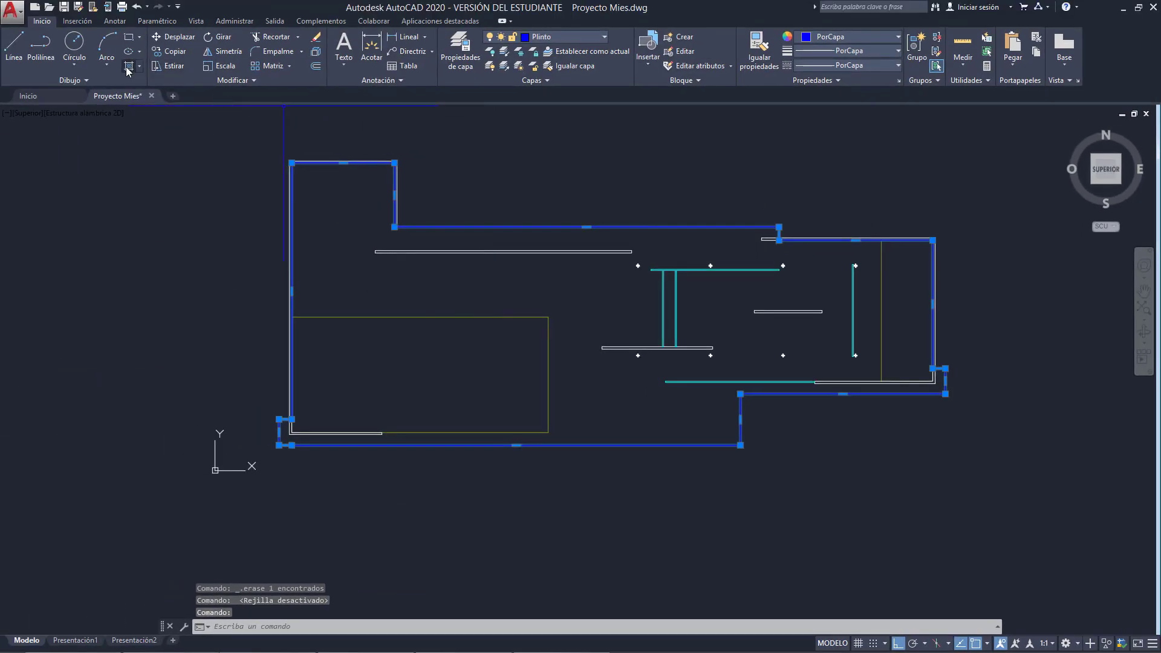
left_click(128, 66)
key("Escape")
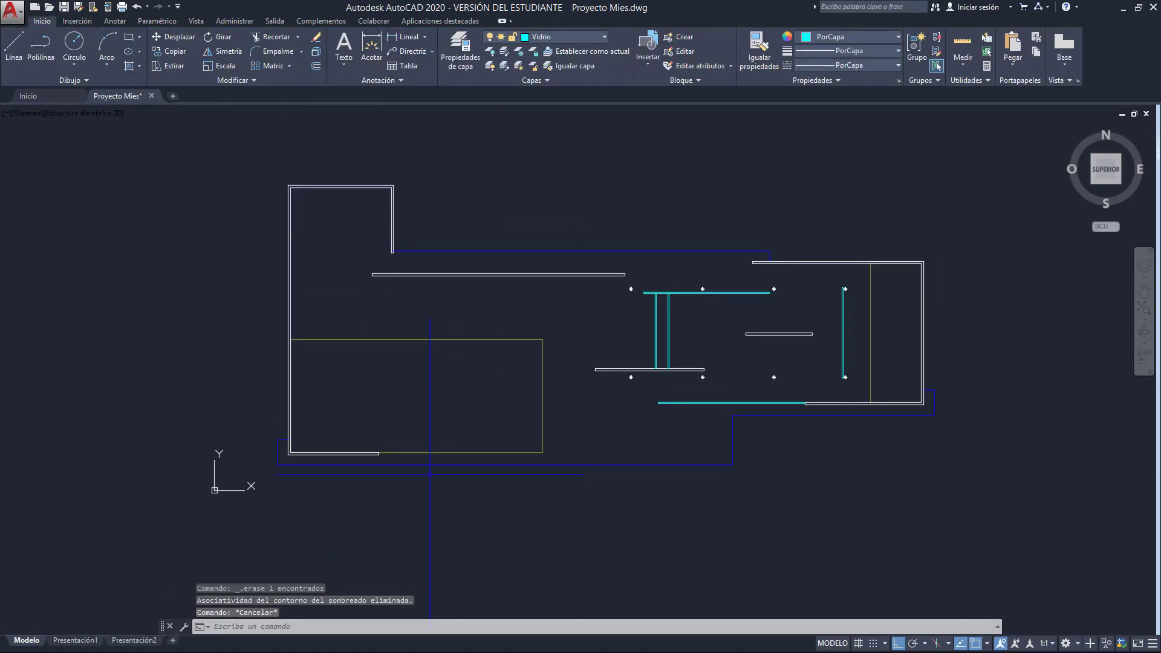
middle_click_drag(491, 260, 510, 264)
left_click(510, 256)
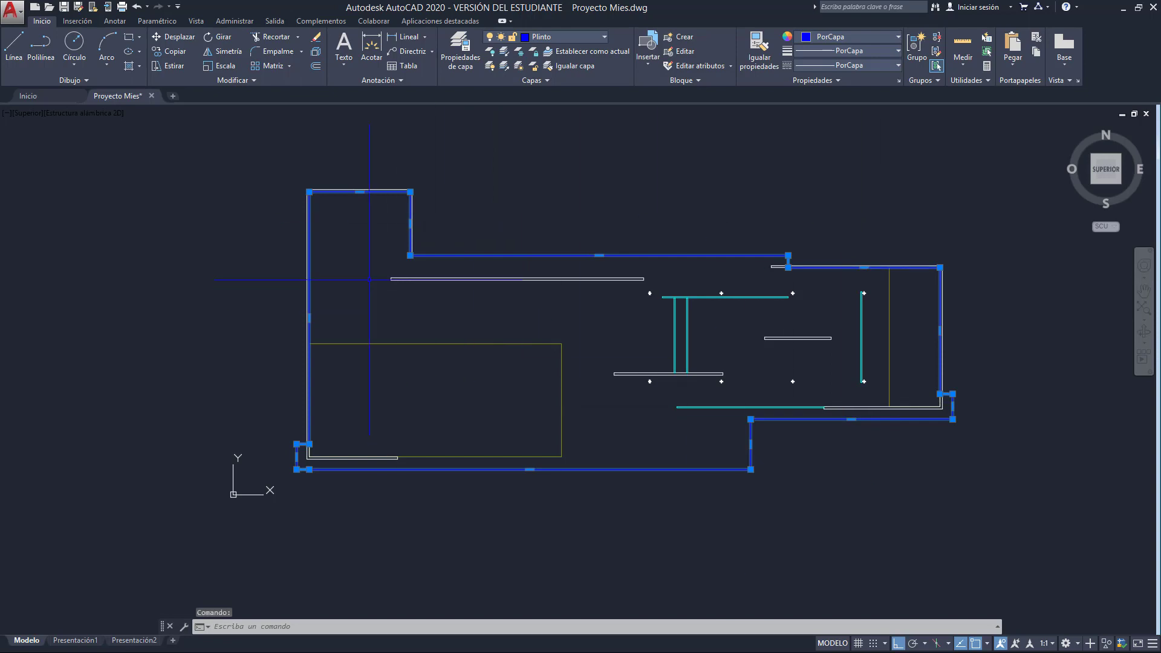
key("Escape")
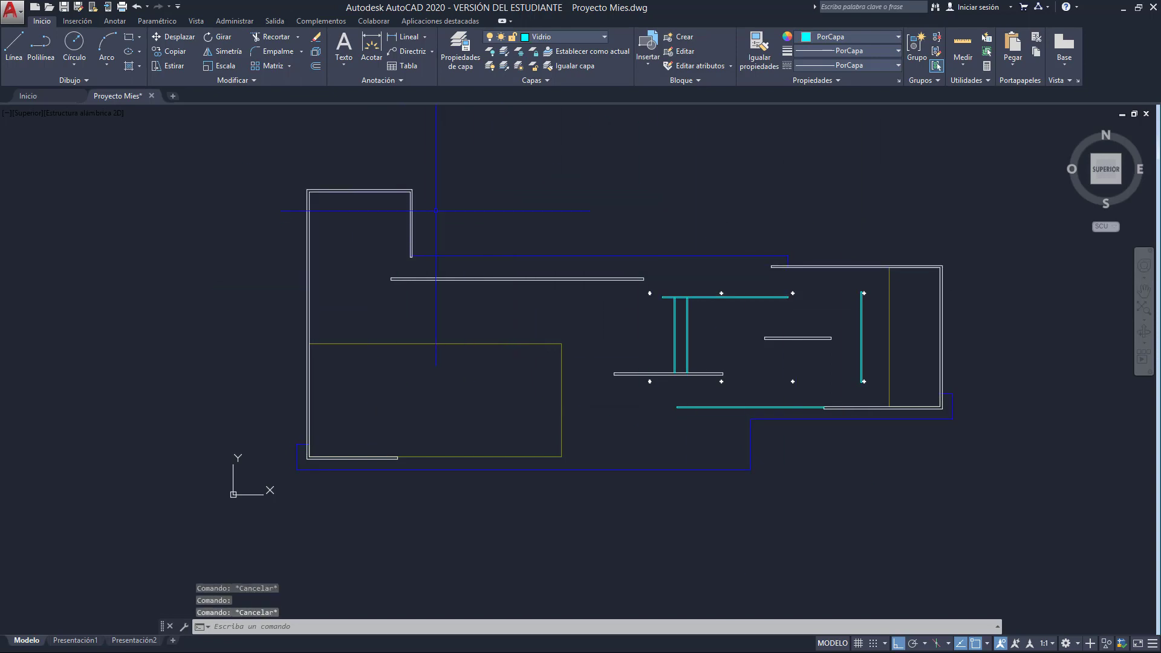
Step: Hatch the area inside the blue plinth outline, using the outline as the boundary object, at a 45-degree angle and scale 110
left_click(129, 66)
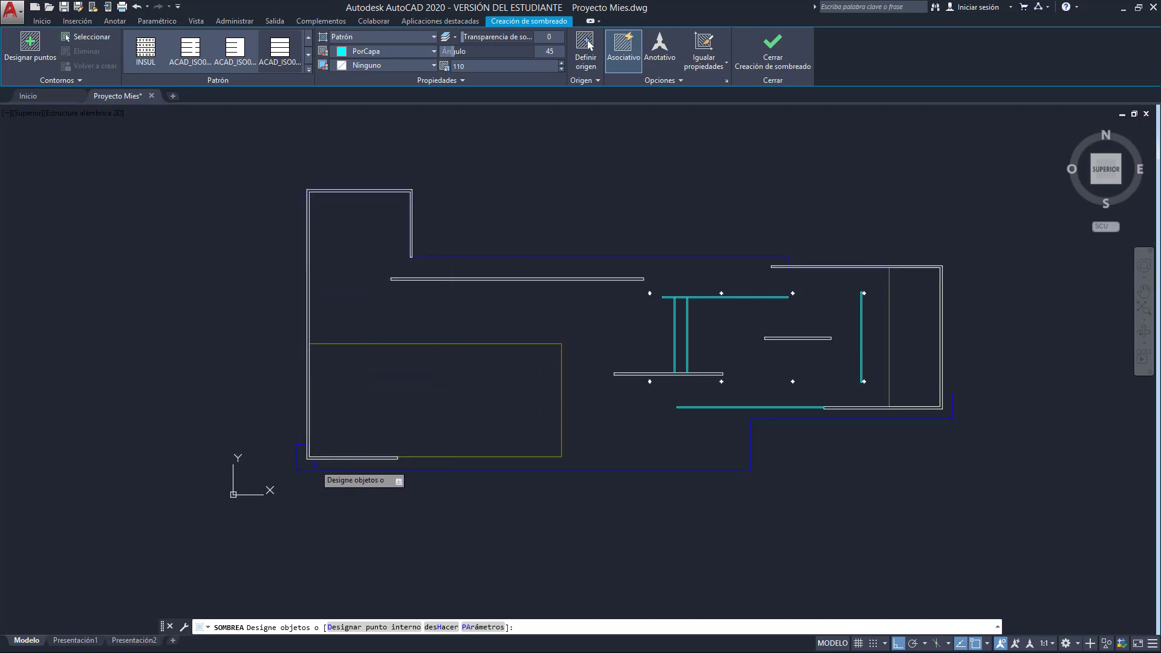
scroll(314, 460, "up", 2)
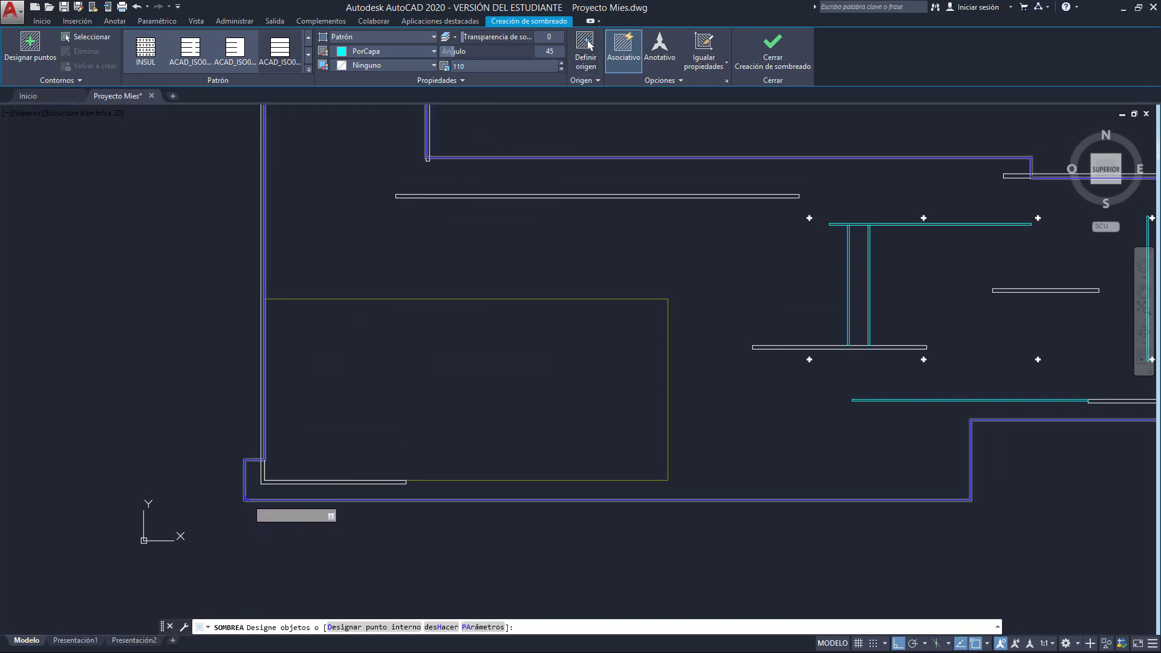
scroll(246, 498, "down", 2)
scroll(381, 373, "up", 1)
middle_click_drag(376, 375, 480, 314)
scroll(480, 308, "down", 1)
scroll(501, 318, "up", 1)
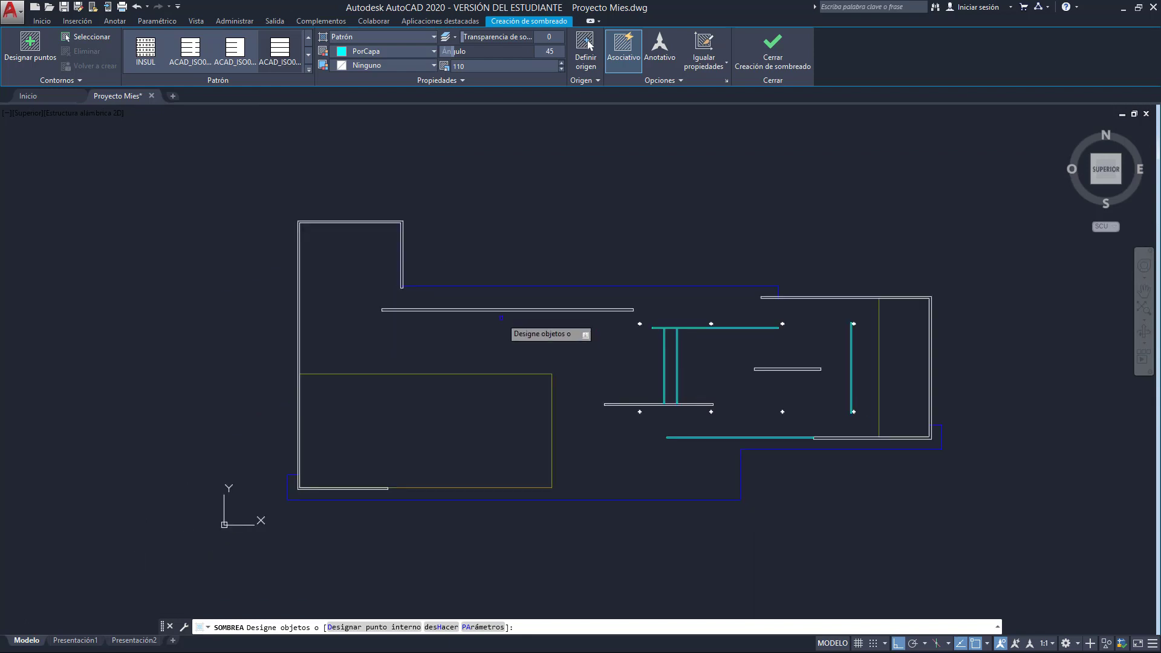
left_click(488, 286)
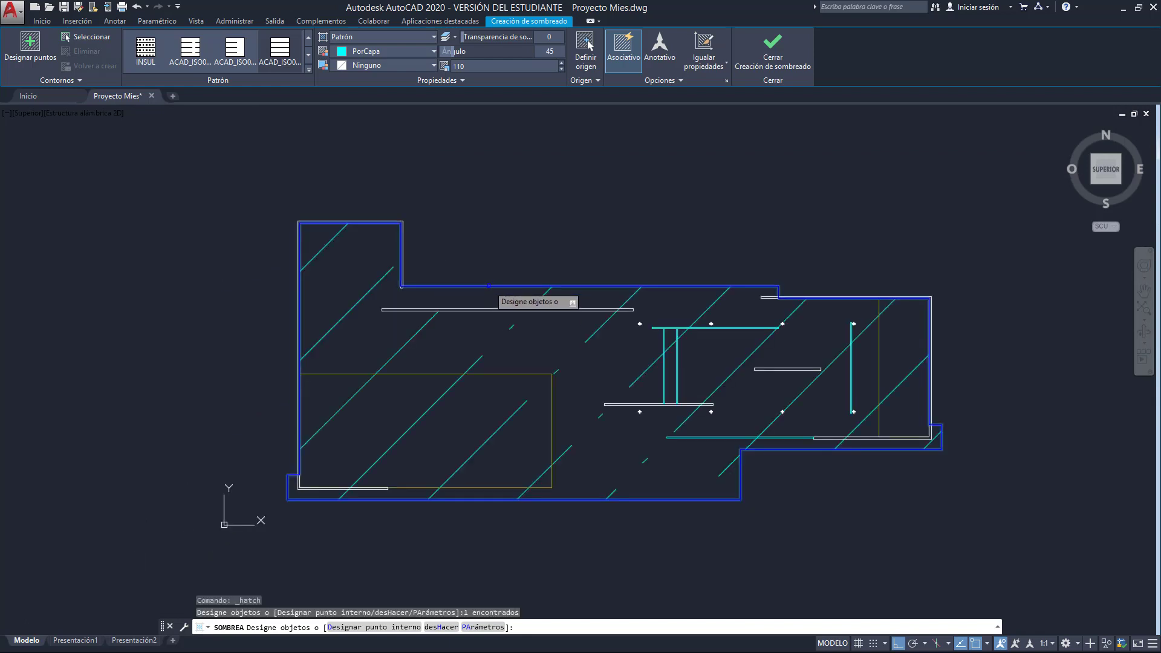
right_click(473, 299)
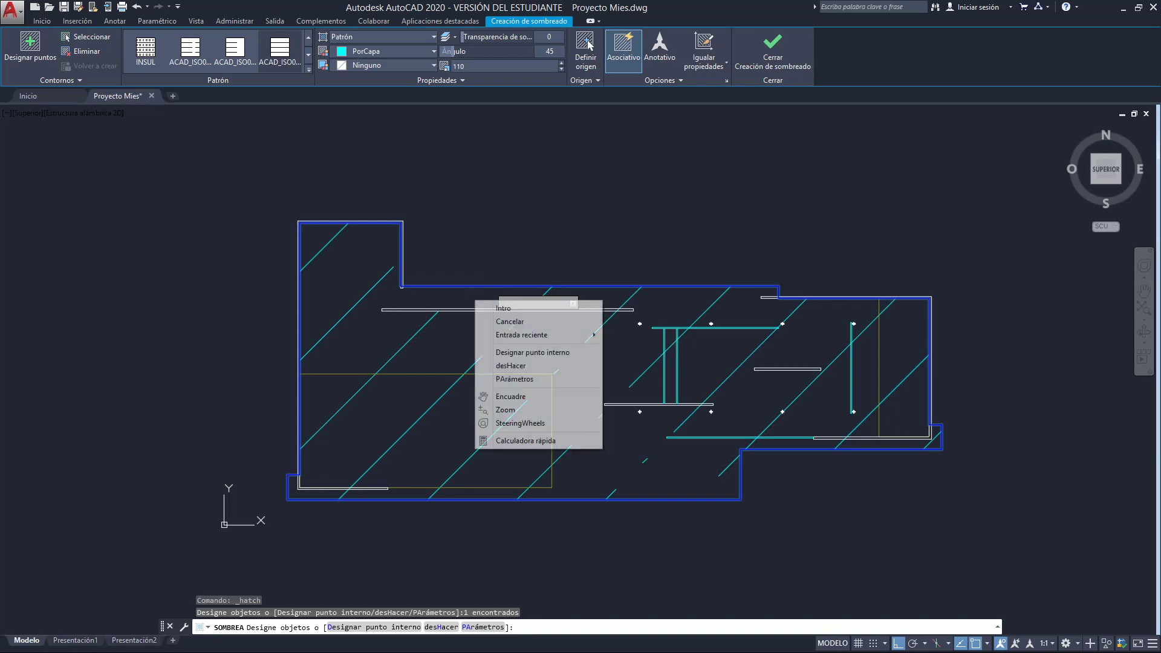
left_click(501, 307)
Step: Edit the plinth hatch to angle 0 with its origin at the outline's lower-left corner, and preview it
left_click(409, 340)
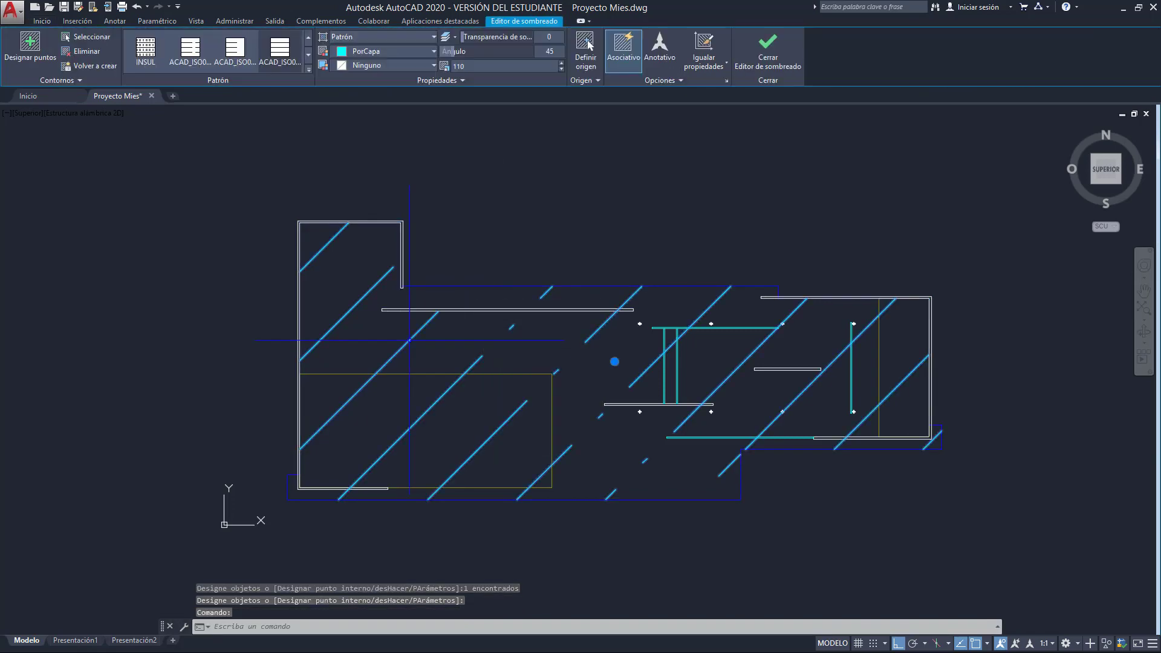
right_click(409, 287)
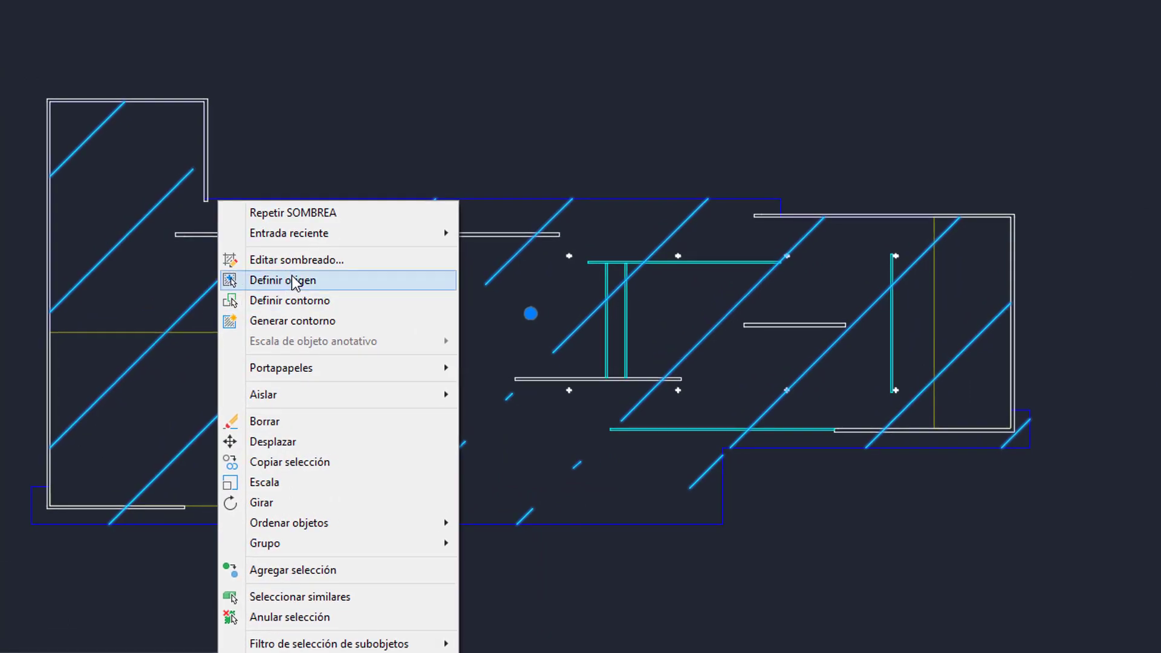
left_click(282, 260)
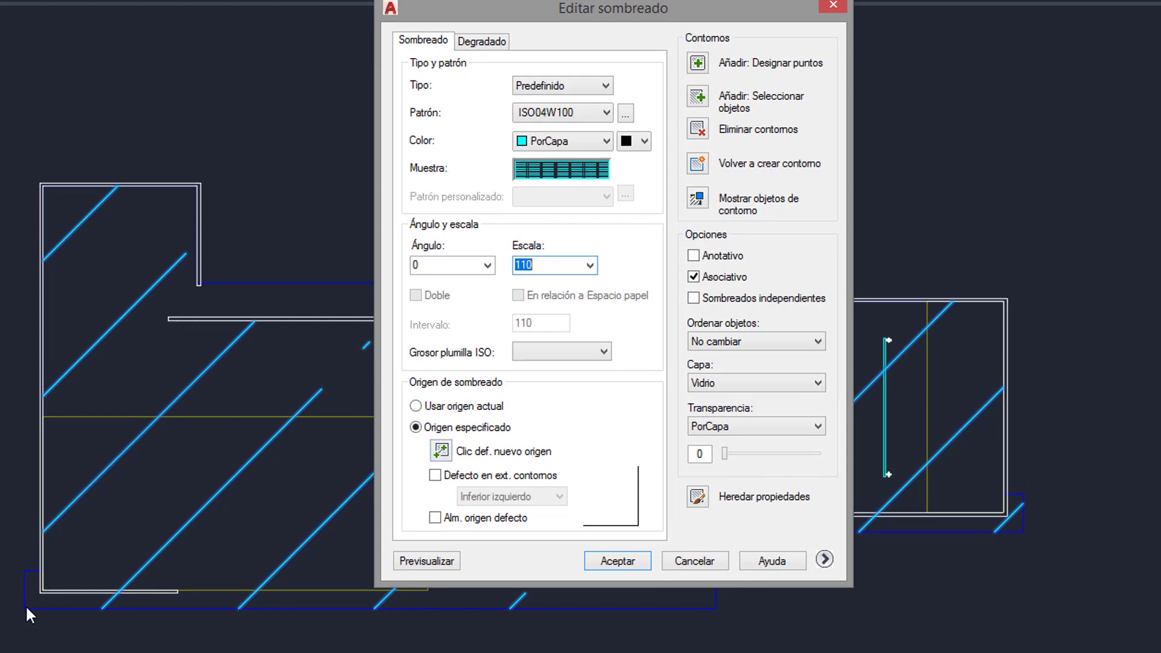
left_click(442, 451)
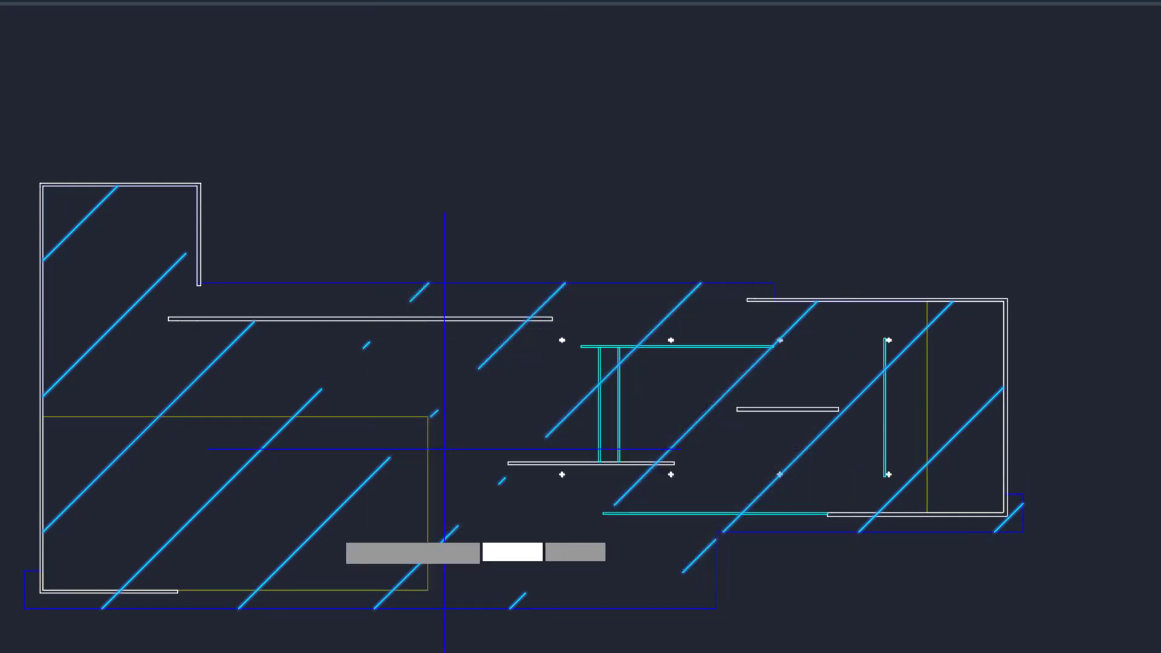
left_click(23, 608)
left_click(426, 561)
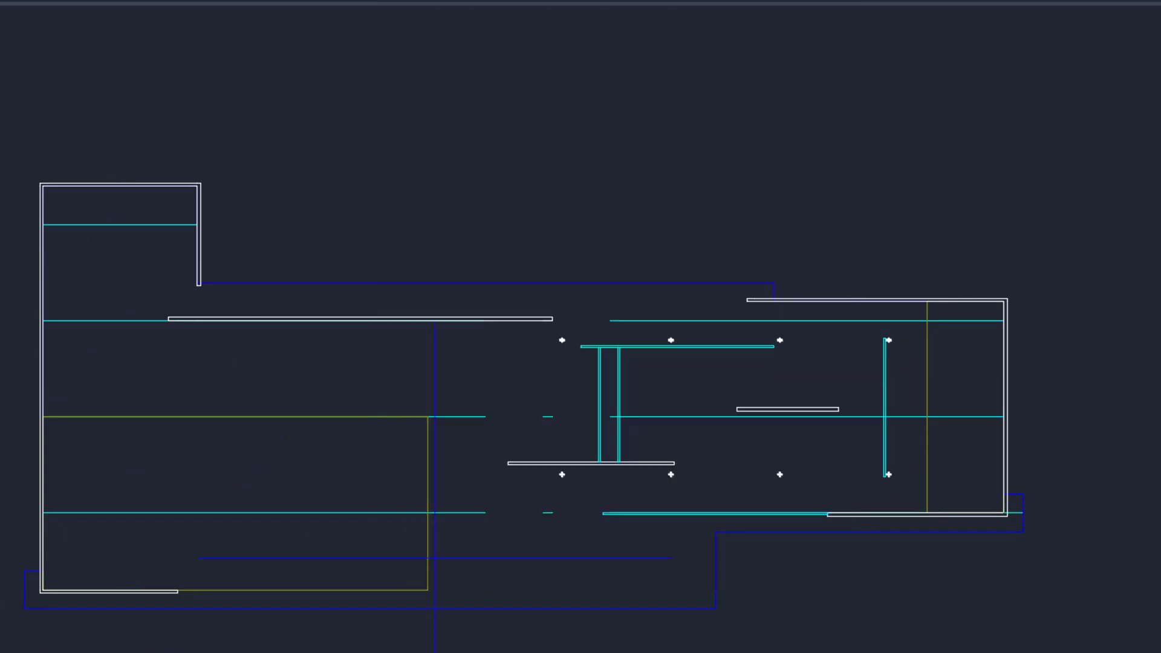
key("Escape")
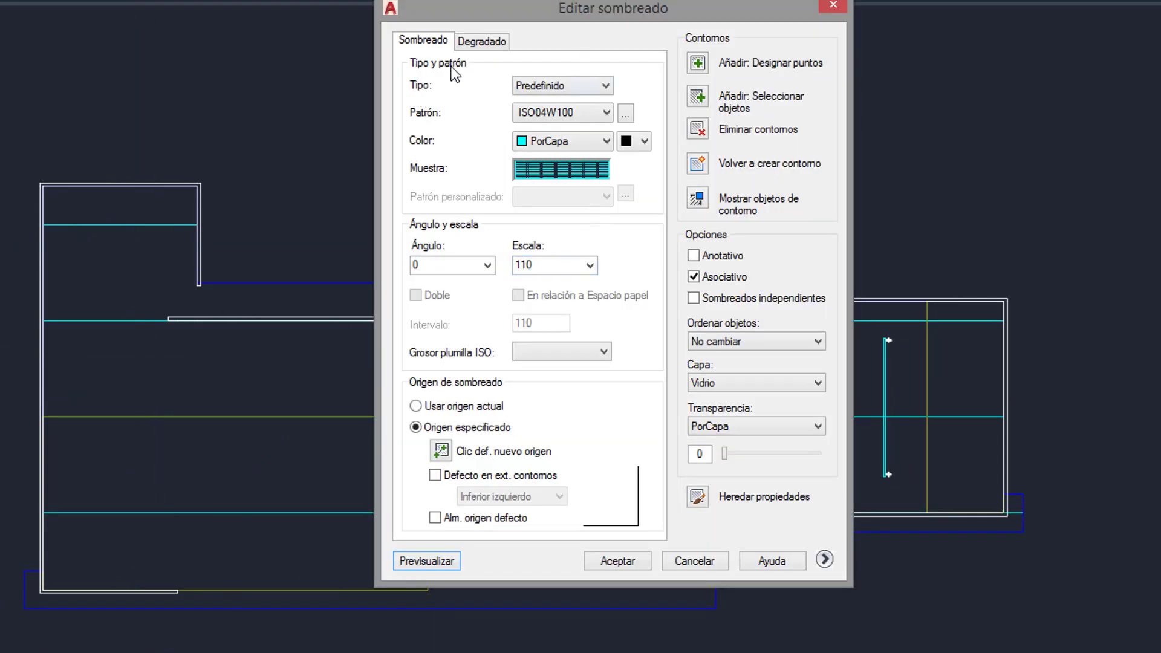
Step: Make the hatch user-defined with interval 110, re-pick its origin at the plinth's lower-left corner, preview it and apply the changes
left_click(582, 84)
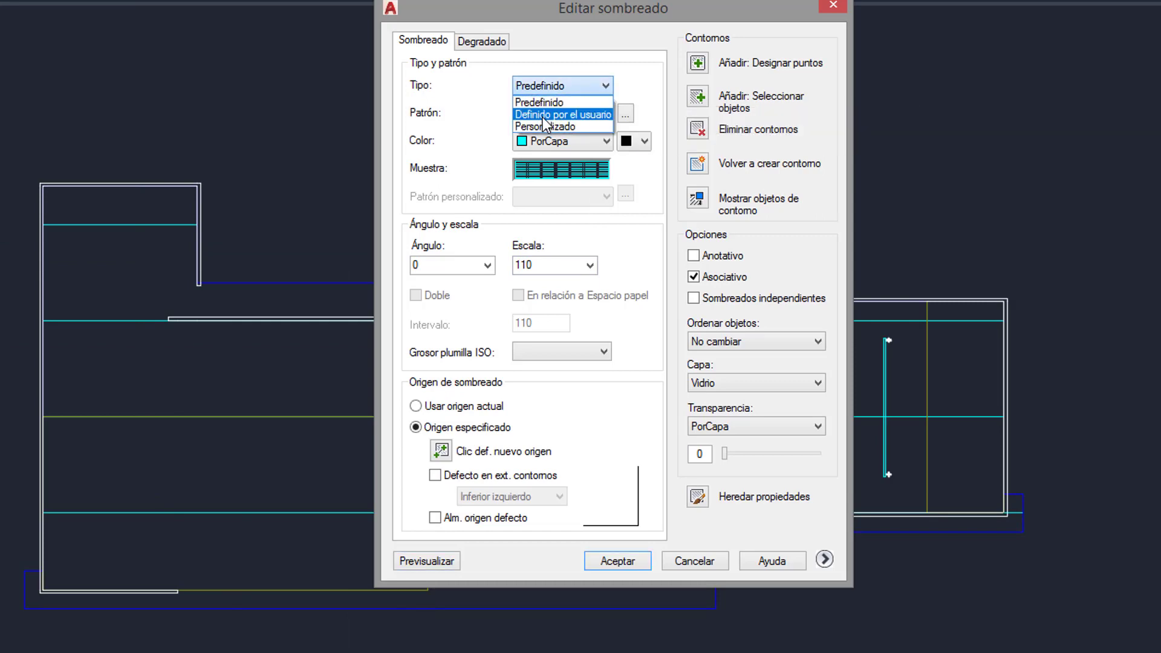
left_click(575, 115)
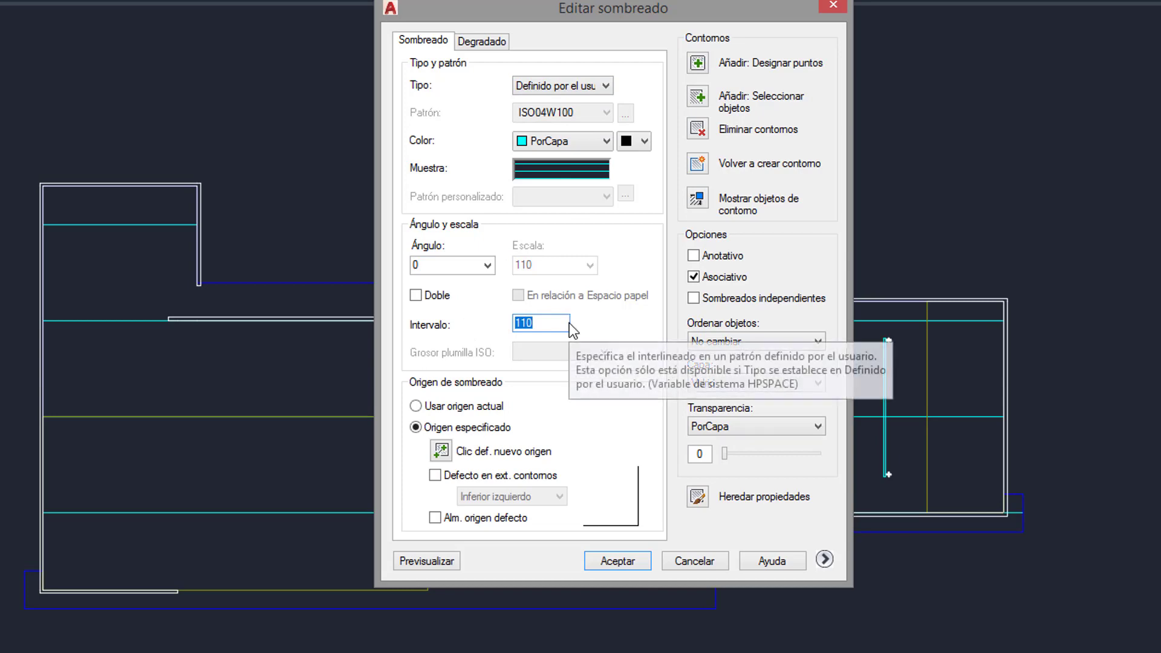
type("1")
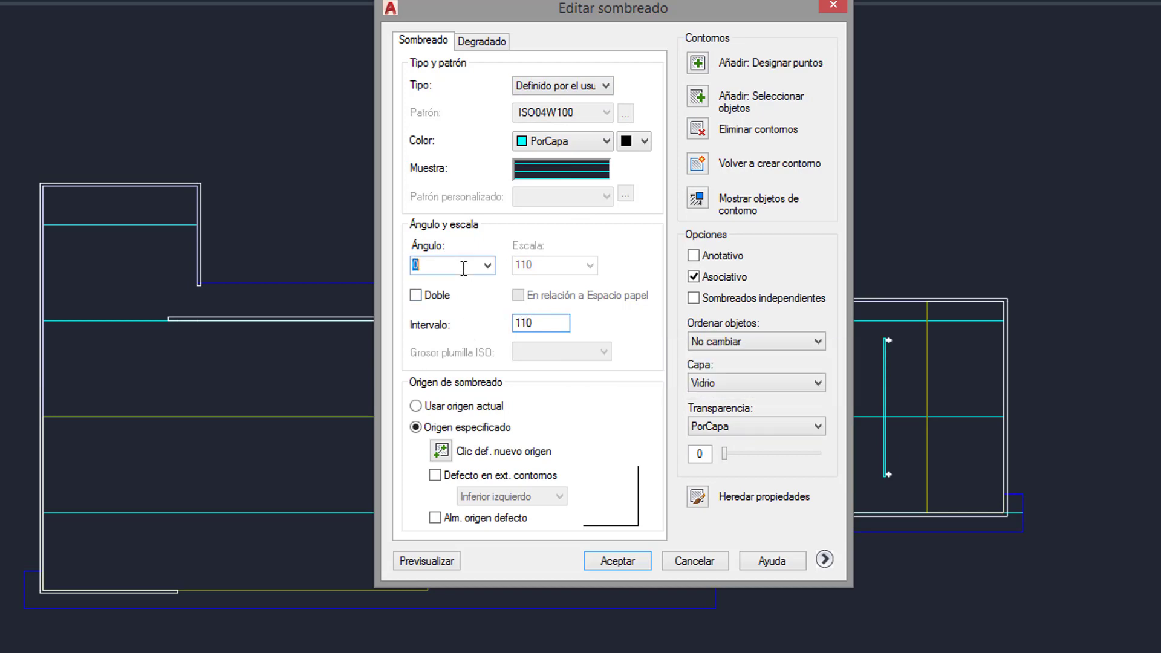
left_click(441, 451)
left_click(23, 609)
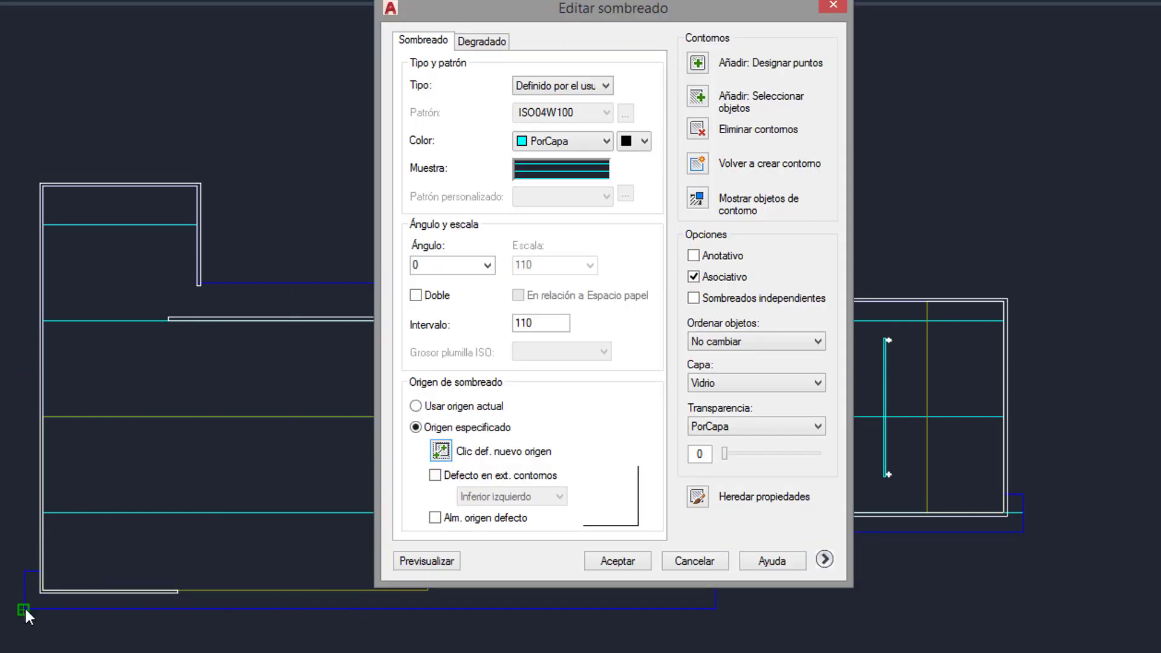
left_click(429, 563)
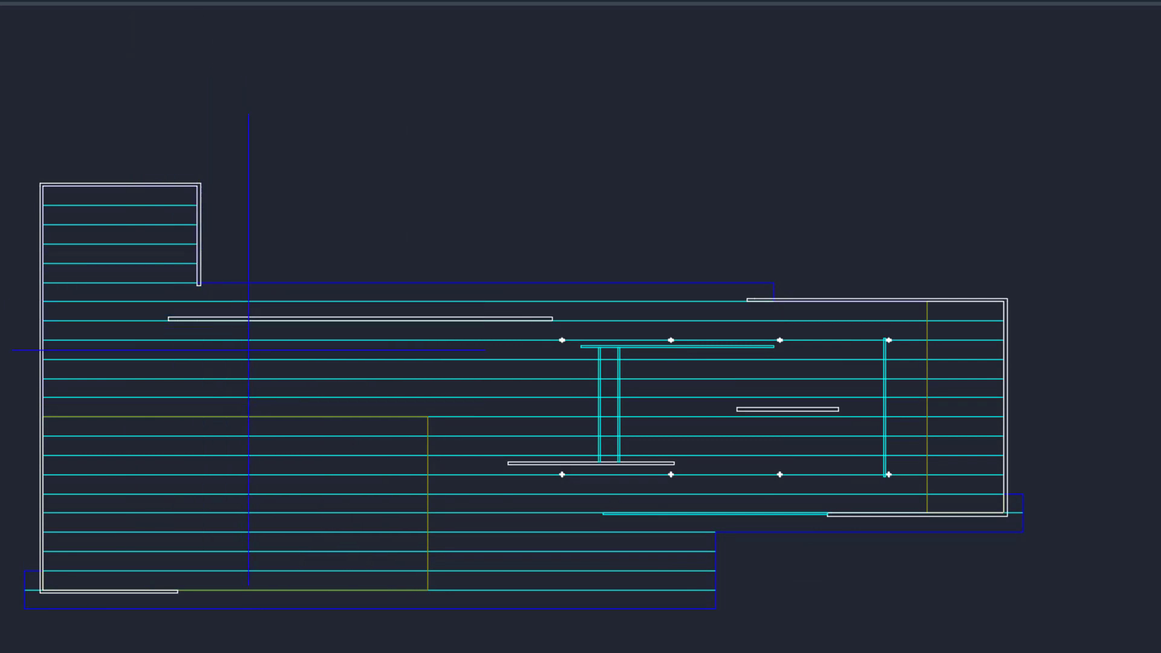
key("Escape")
left_click(621, 562)
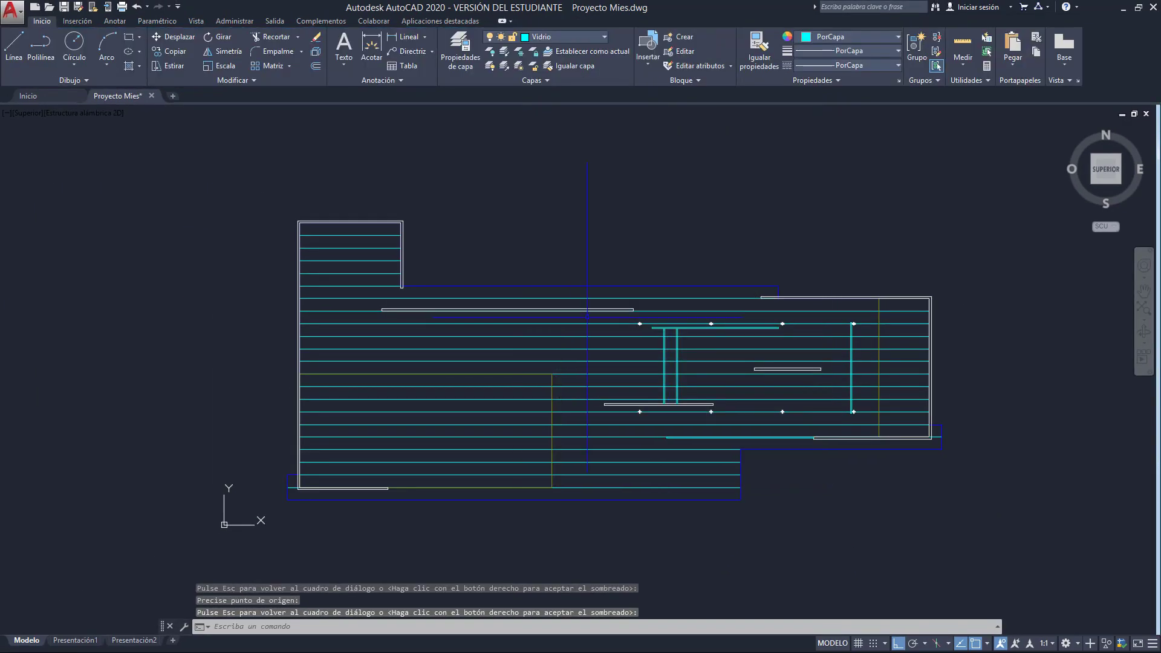
Step: Add a second hatch over the same plinth outline, at a 45-degree angle and scale 110
middle_click_drag(534, 284, 511, 261)
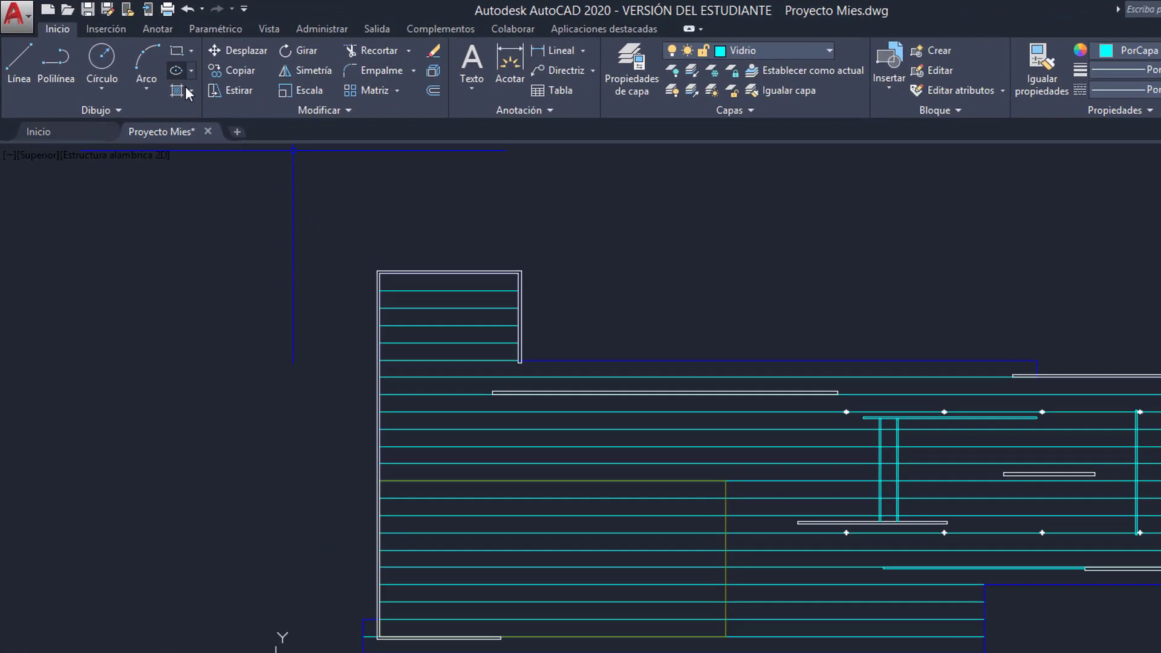
left_click(207, 103)
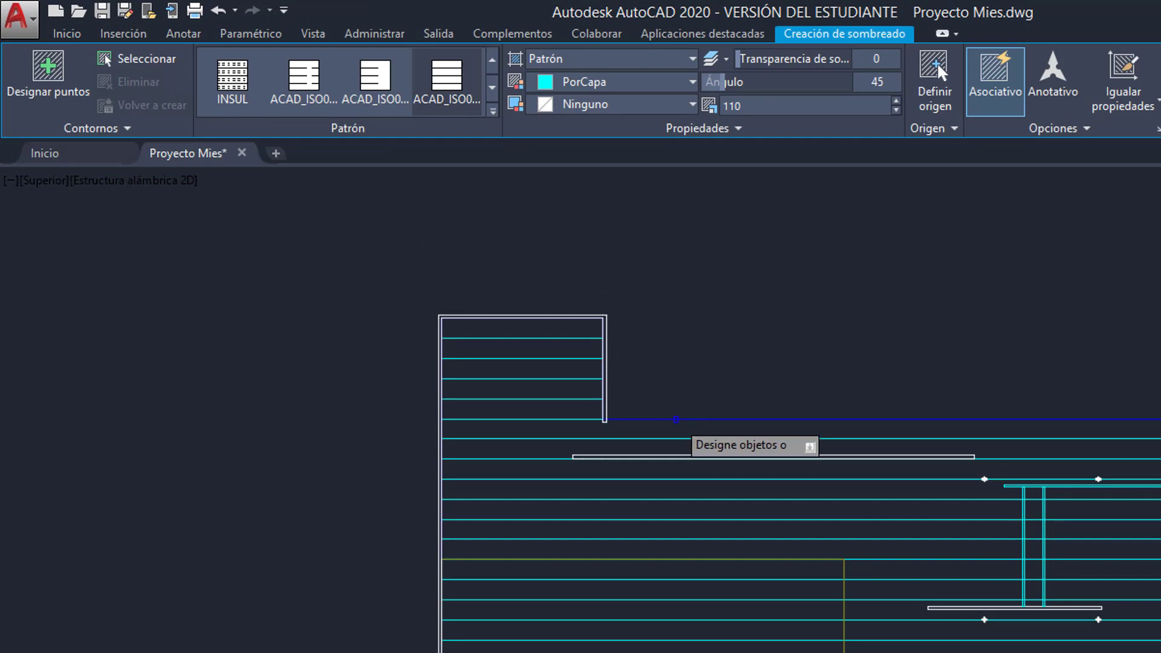
left_click(676, 419)
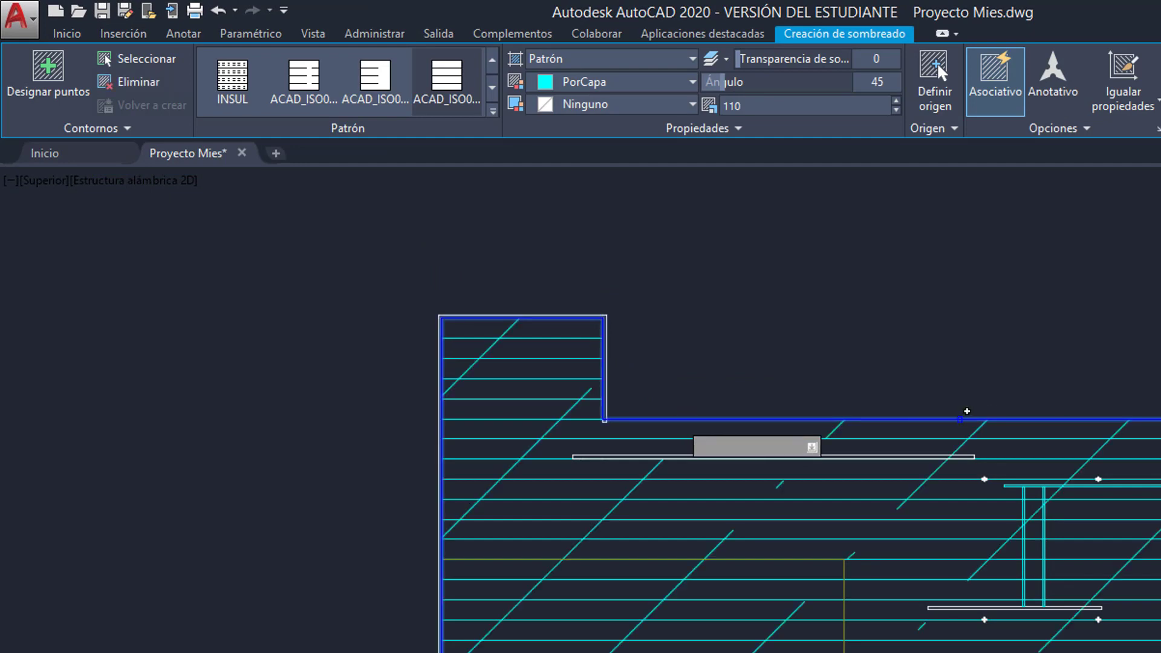
key("Return")
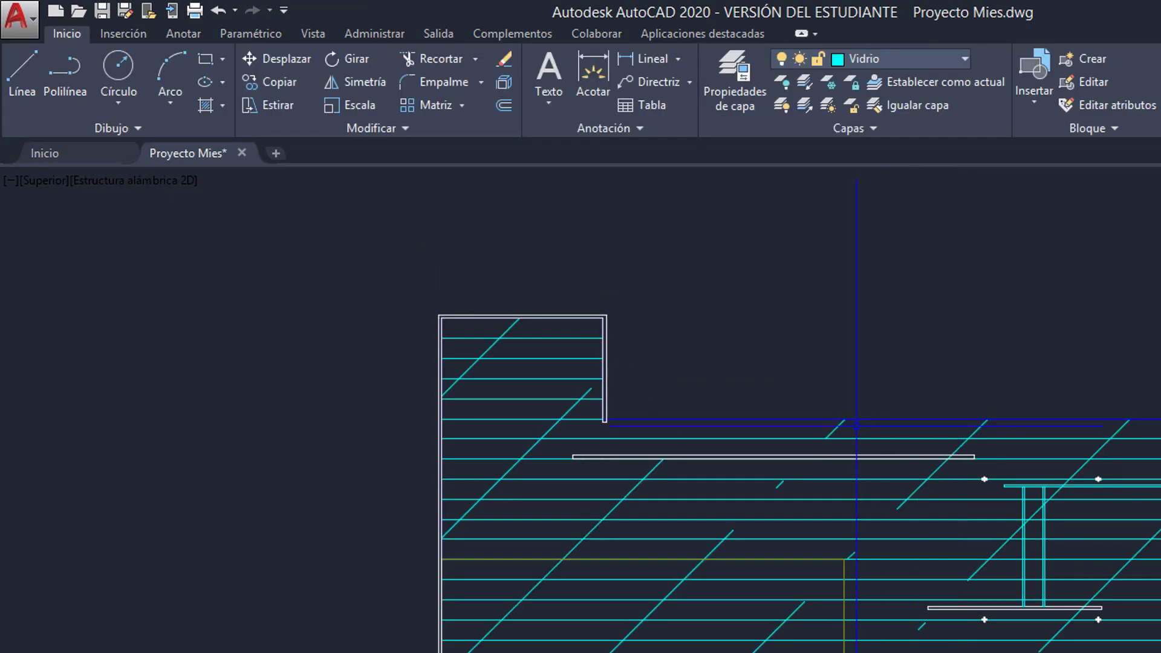
Step: Edit the second plinth hatch, setting its angle to 90 and its type to user-defined
left_click(838, 426)
right_click(834, 430)
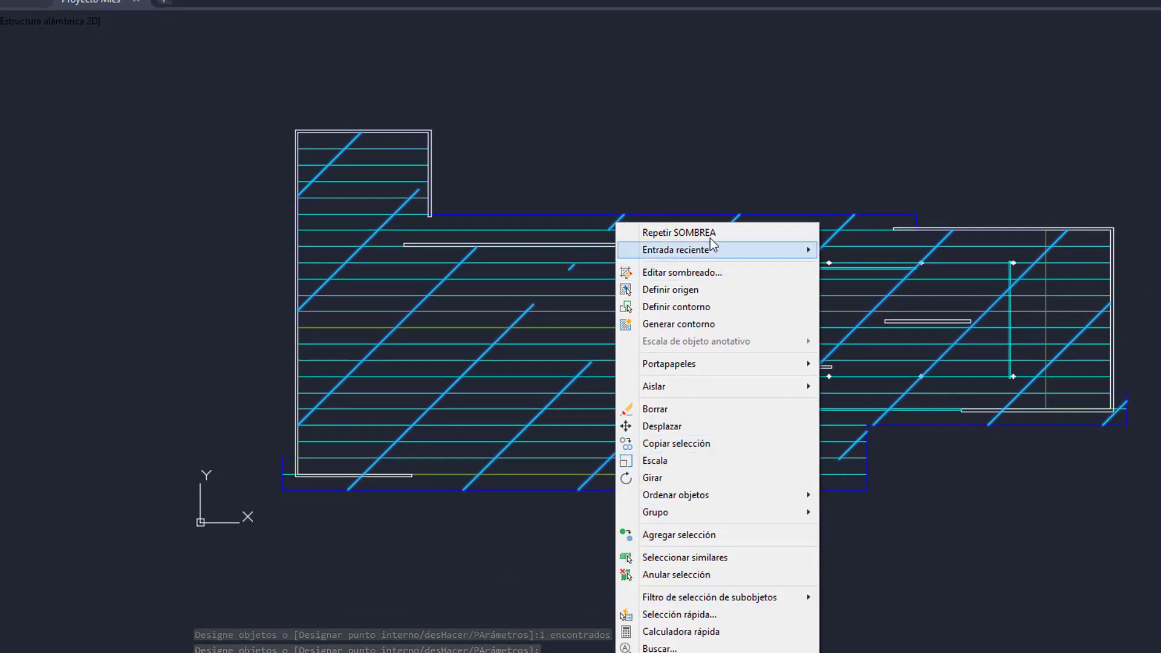
left_click(701, 273)
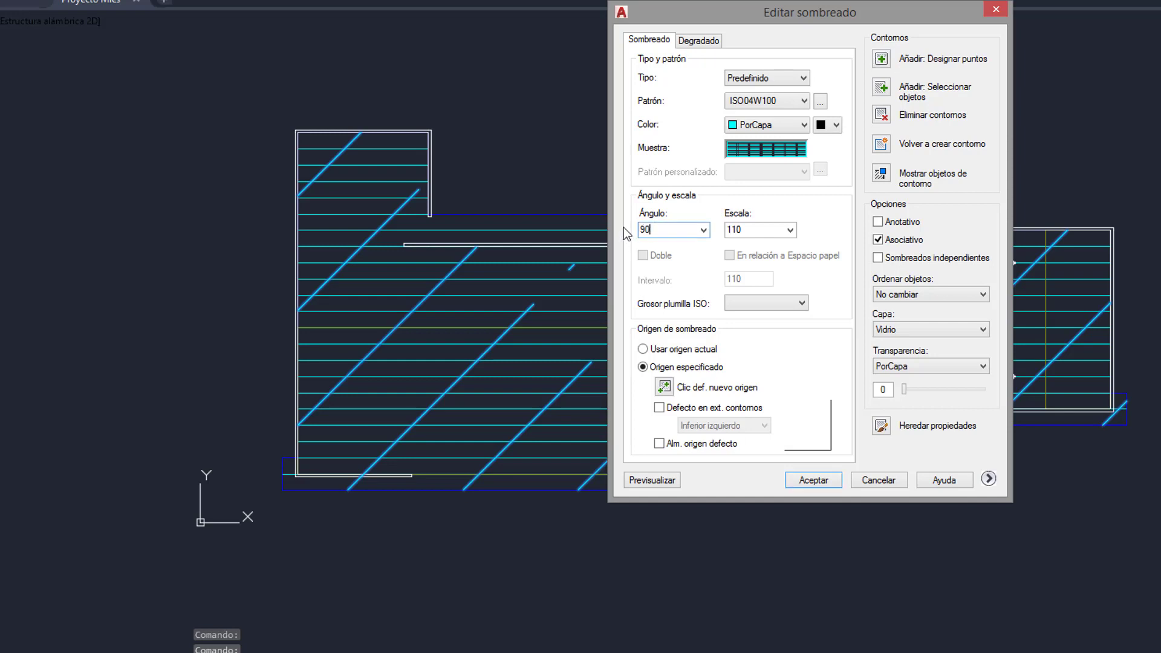
left_click(765, 79)
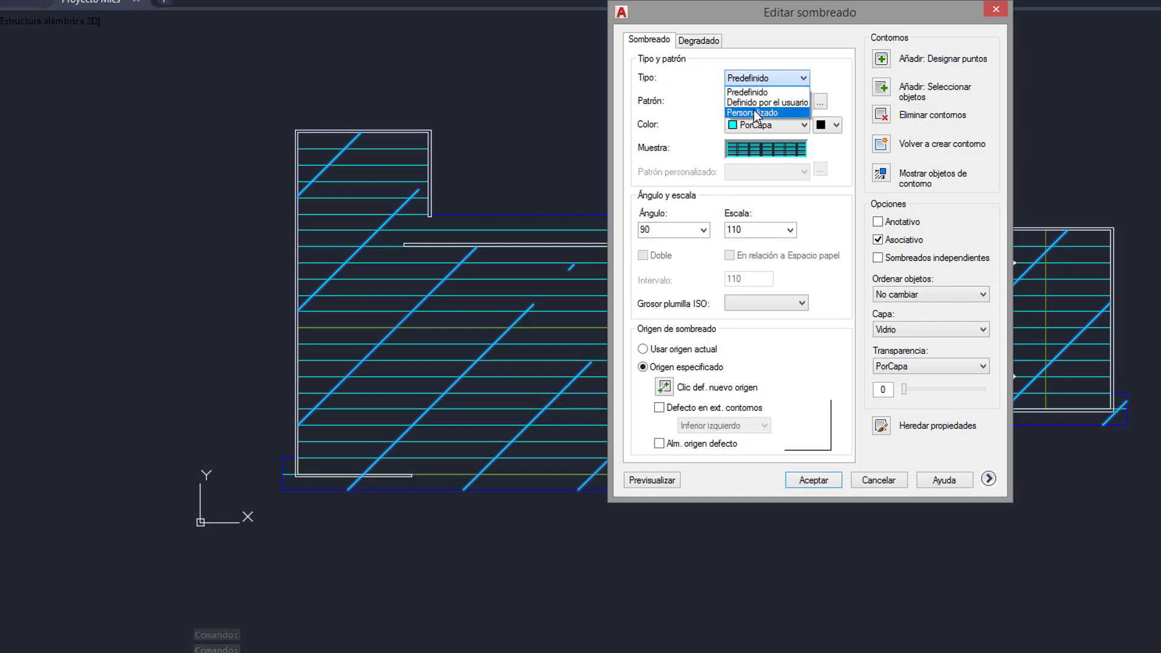
left_click(761, 103)
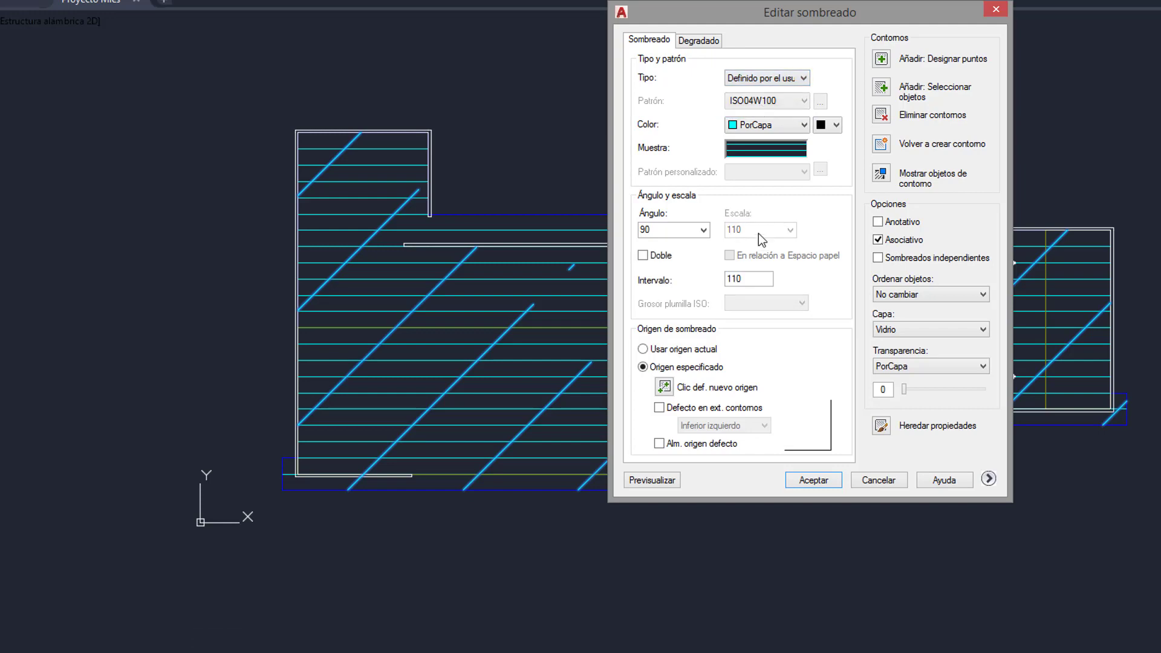
Step: Set the second hatch's origin at the plinth outline's lower-left corner and apply the changes
left_click(664, 386)
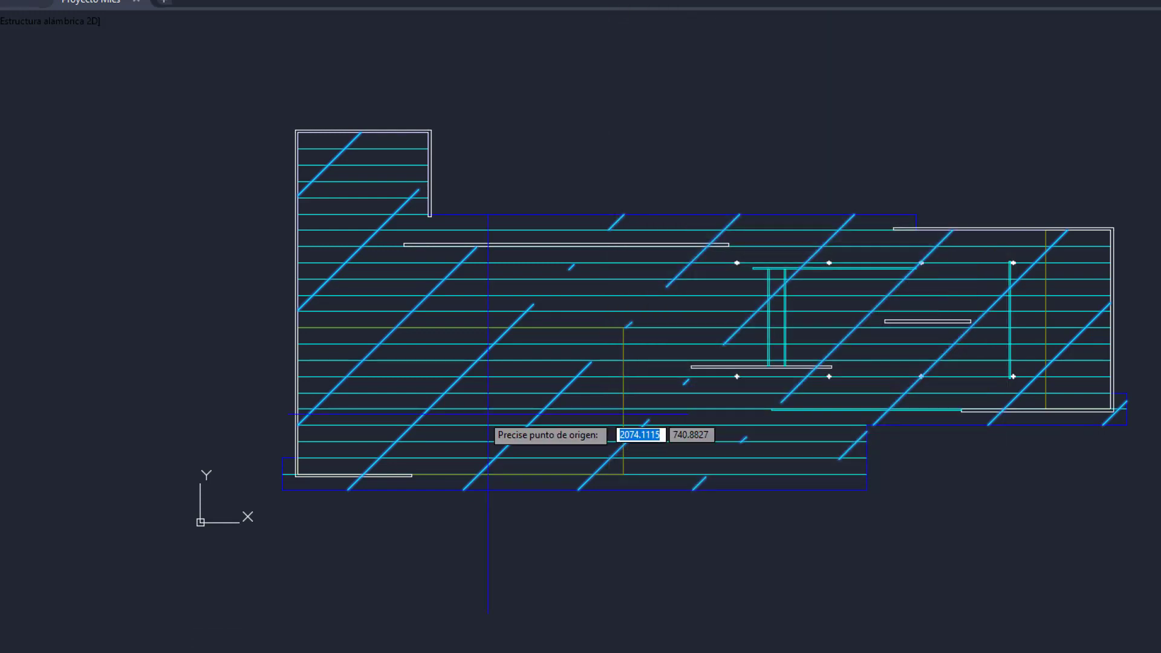
left_click(282, 490)
left_click(810, 480)
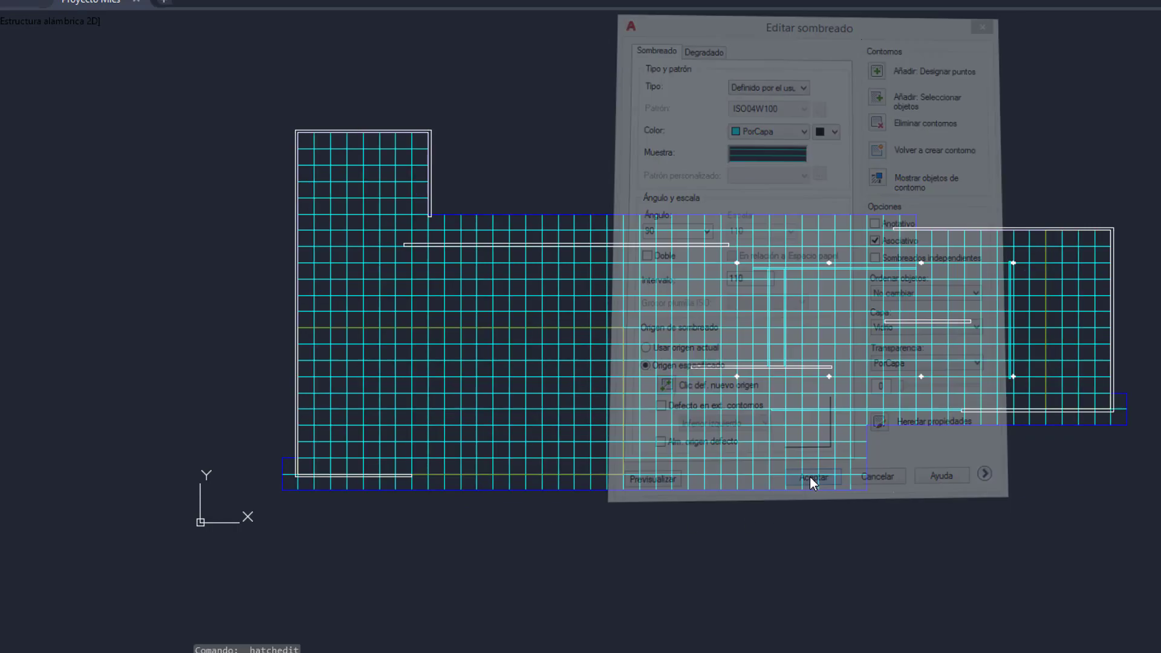
Step: Inspect how the two plinth hatches line up with the walls, pillars and glass across the whole plan
middle_click_drag(432, 424, 489, 264)
scroll(469, 435, "down", 1)
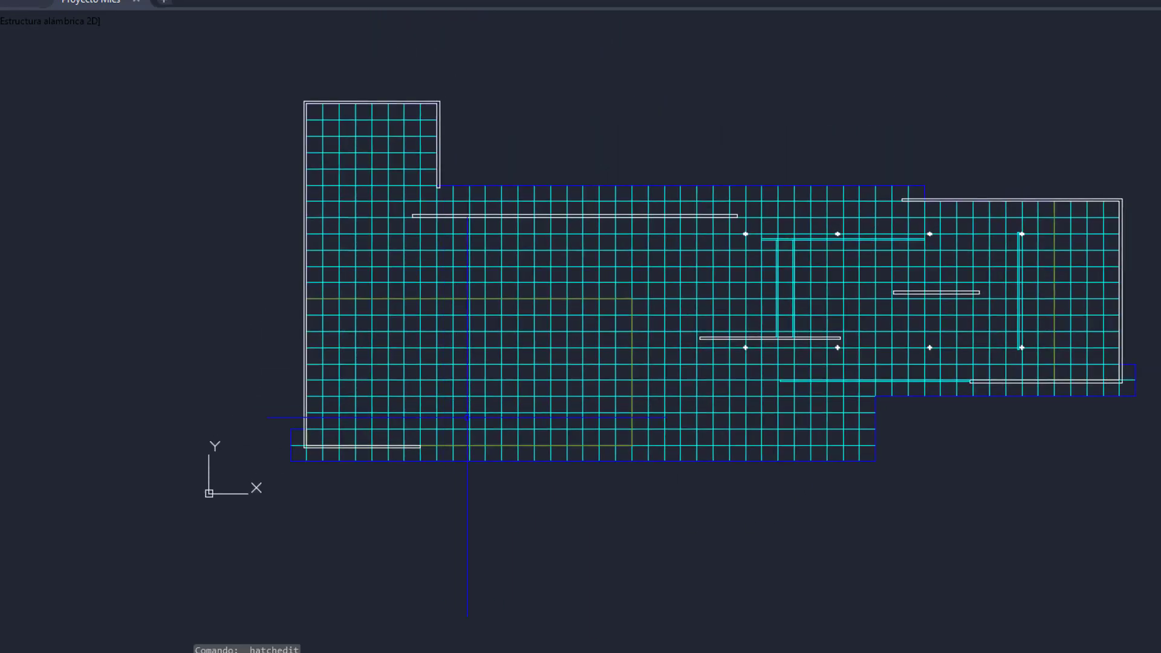
scroll(312, 465, "up", 6)
scroll(280, 392, "down", 3)
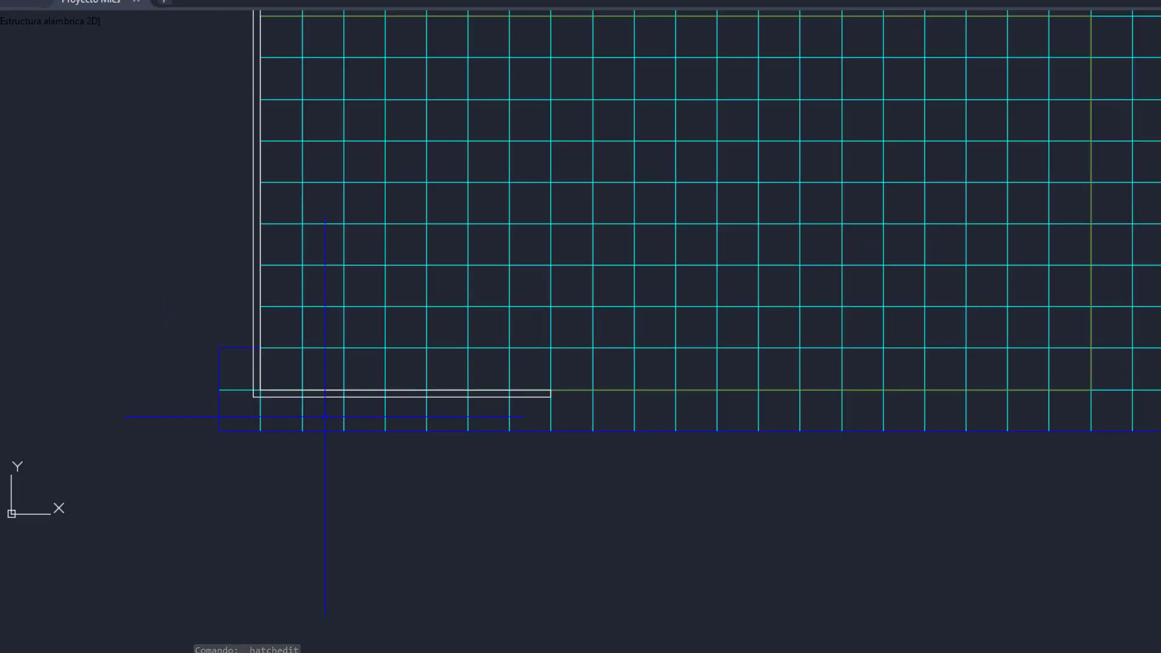
scroll(324, 415, "down", 1)
middle_click_drag(605, 192, 593, 308)
middle_click_drag(563, 407, 545, 453)
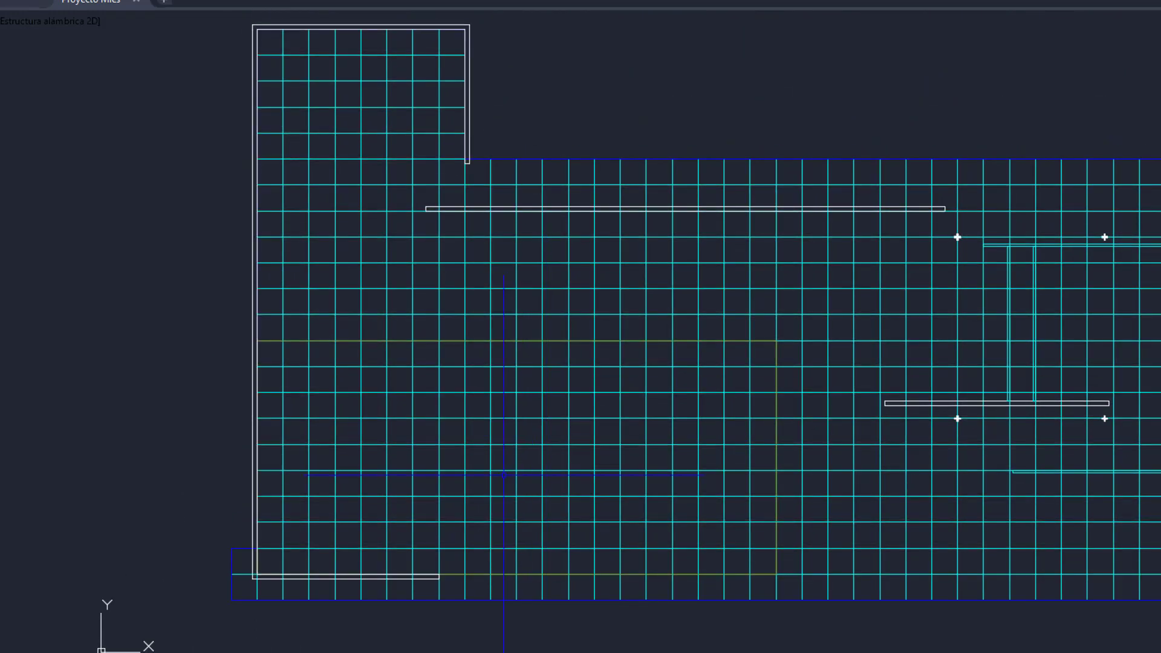
left_click(334, 590)
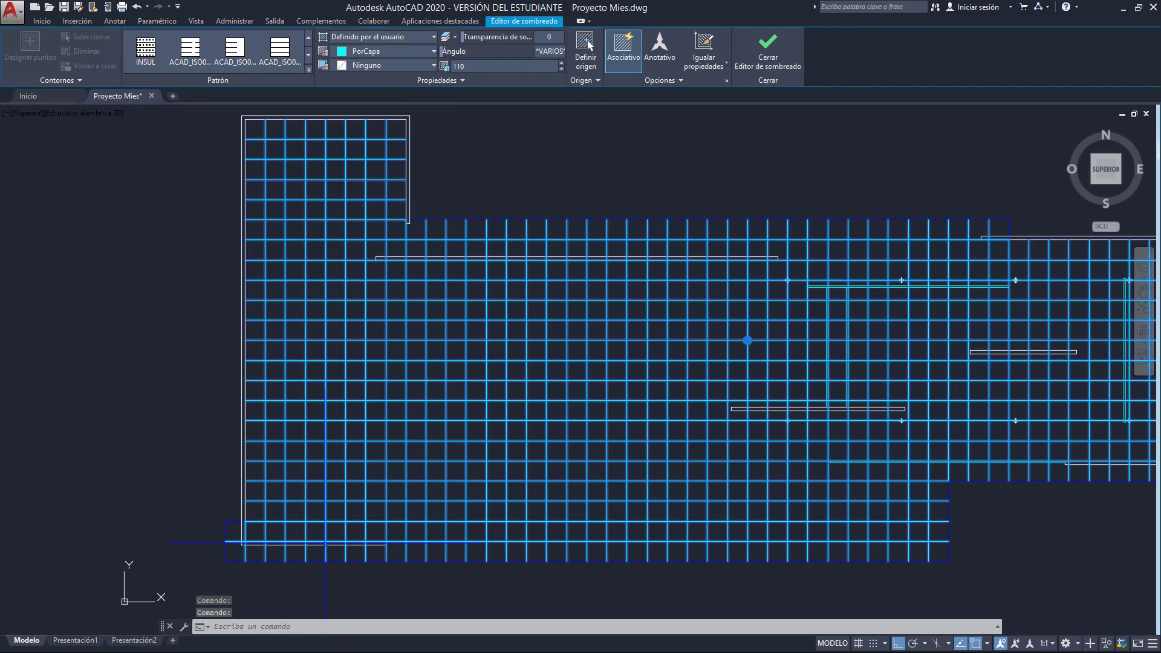
middle_click_drag(596, 327, 600, 294)
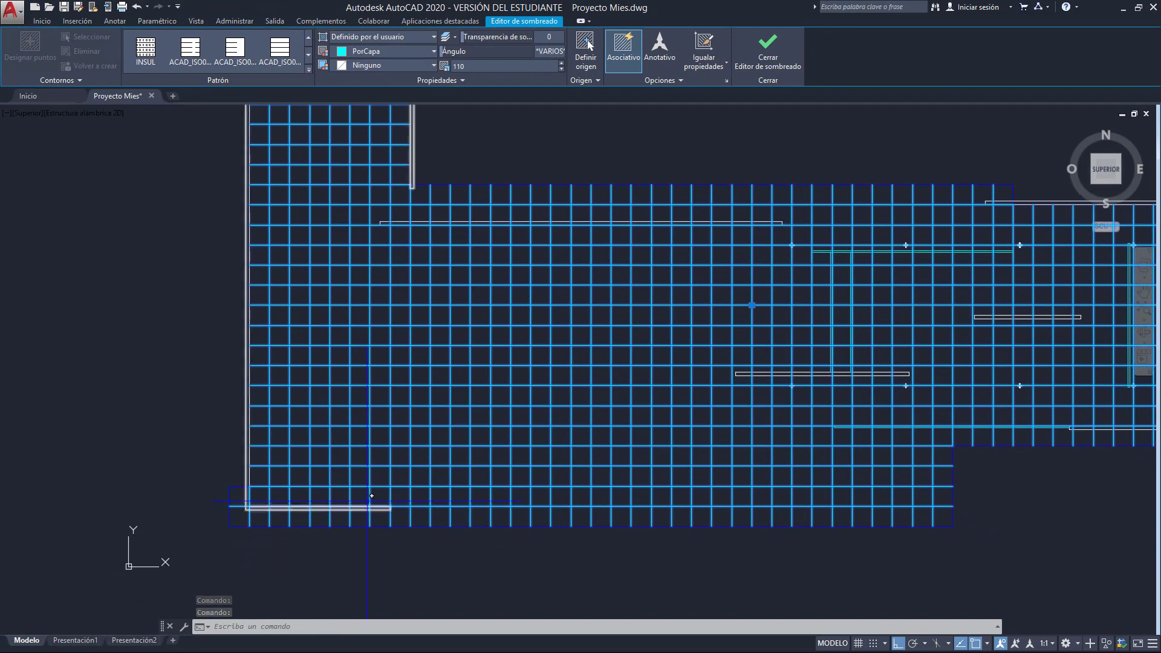
scroll(795, 377, "up", 5)
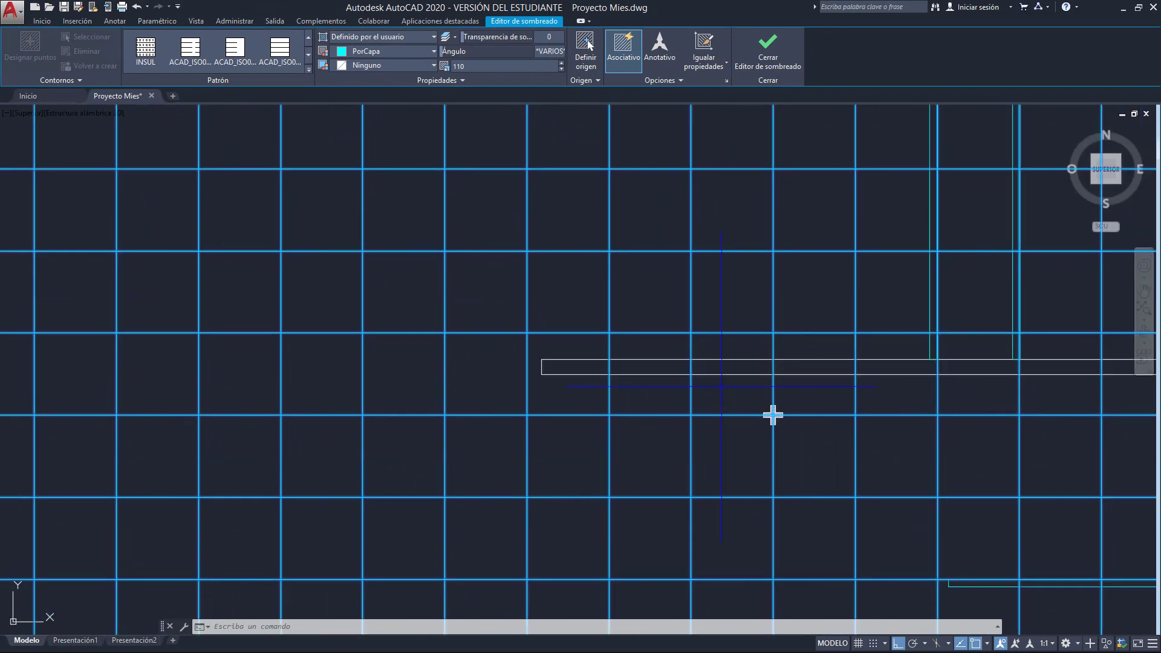
scroll(604, 375, "down", 2)
mouse_move(761, 246)
middle_mouse_down()
mouse_move(673, 293)
mouse_move(381, 302)
middle_mouse_up()
mouse_move(559, 292)
middle_mouse_down()
mouse_move(471, 330)
mouse_move(482, 413)
middle_mouse_up()
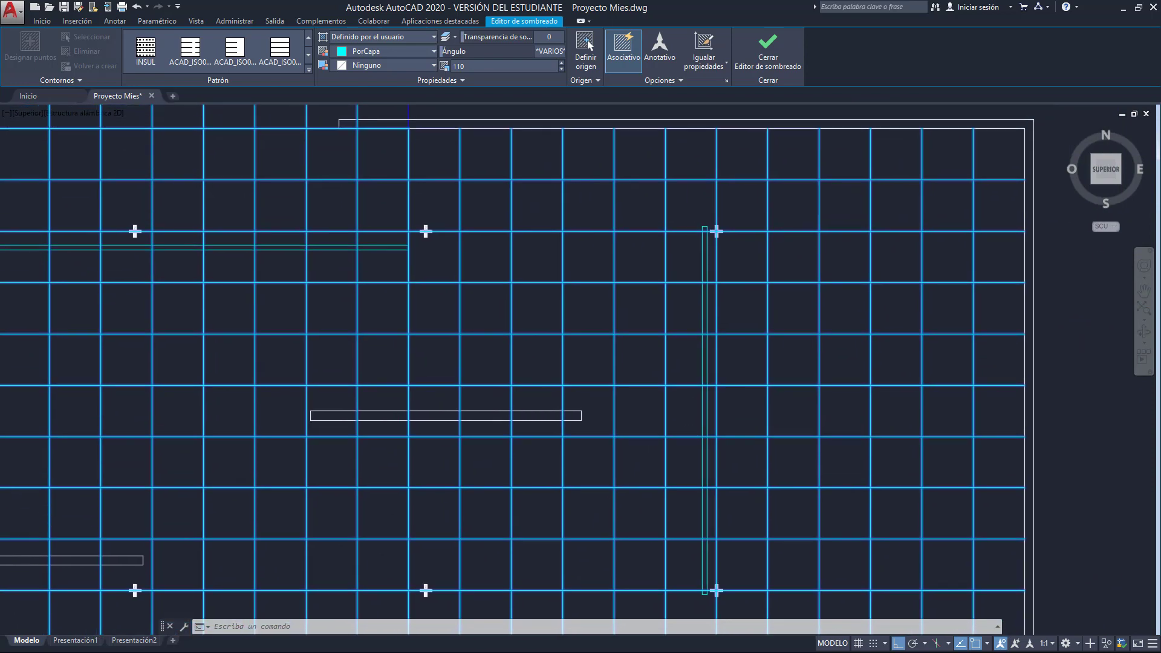
mouse_move(406, 238)
middle_mouse_down()
mouse_move(589, 304)
mouse_move(714, 291)
middle_mouse_up()
scroll(589, 303, "down", 3)
scroll(675, 215, "up", 2)
scroll(675, 215, "up", 6)
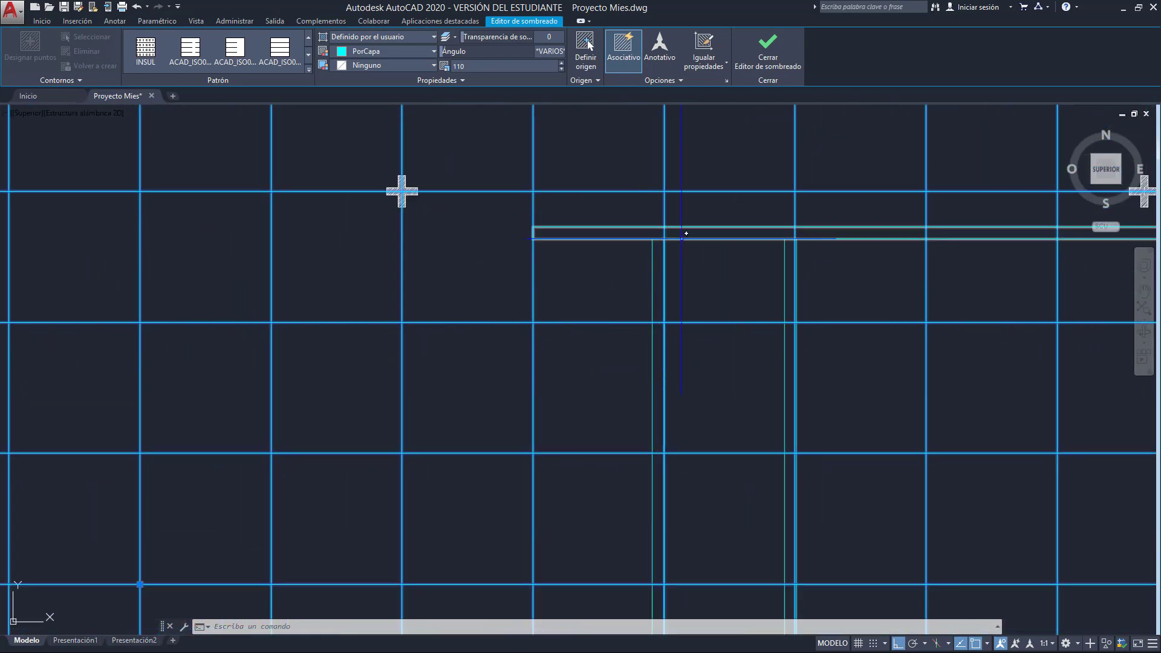
scroll(683, 236, "down", 10)
middle_click_drag(498, 399, 499, 381)
key("Escape")
Step: Select both plinth grid hatches and move them to the Pavimentos layer
scroll(363, 384, "up", 5)
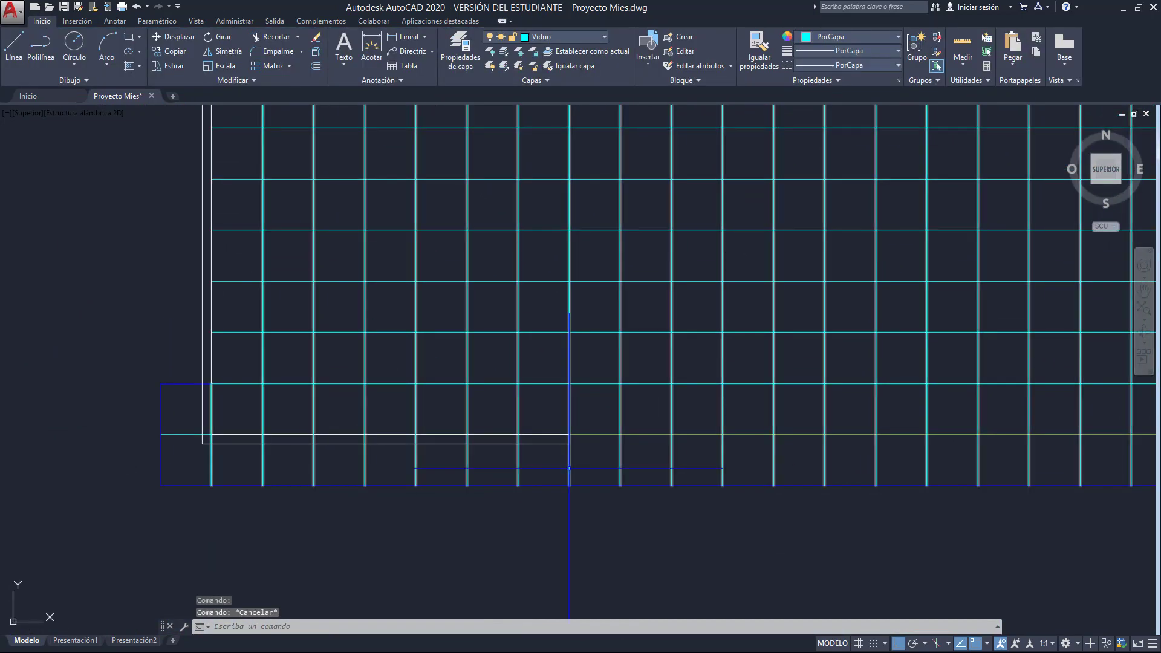
left_click(185, 435)
left_click(185, 436)
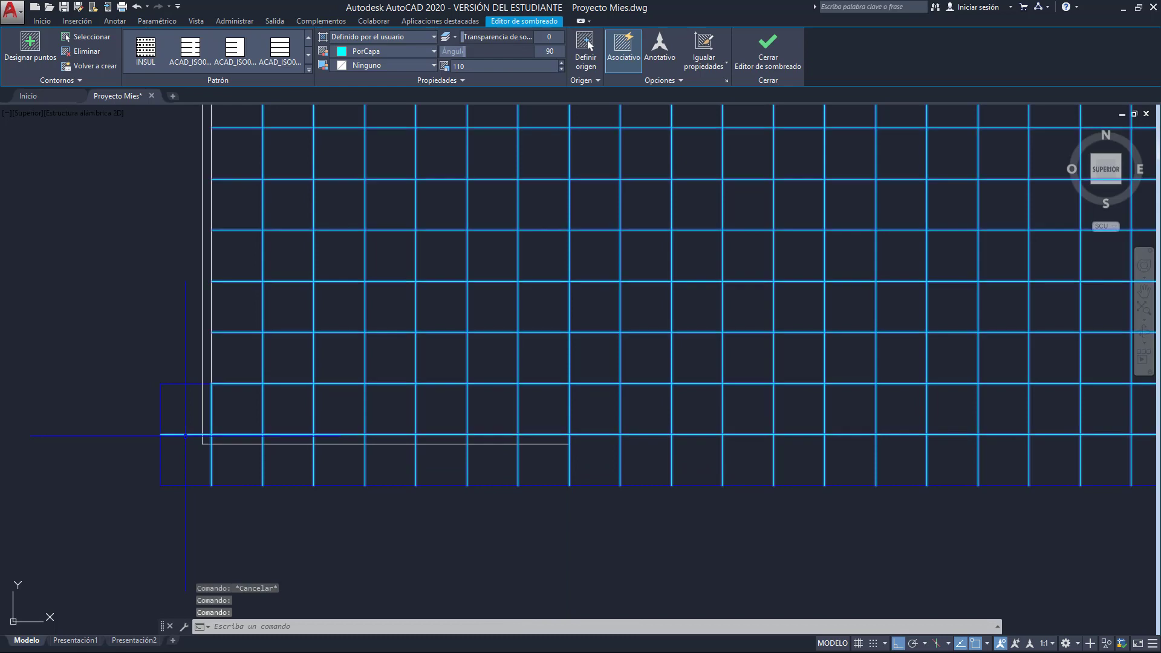
scroll(226, 463, "down", 4)
middle_click_drag(603, 161, 547, 236)
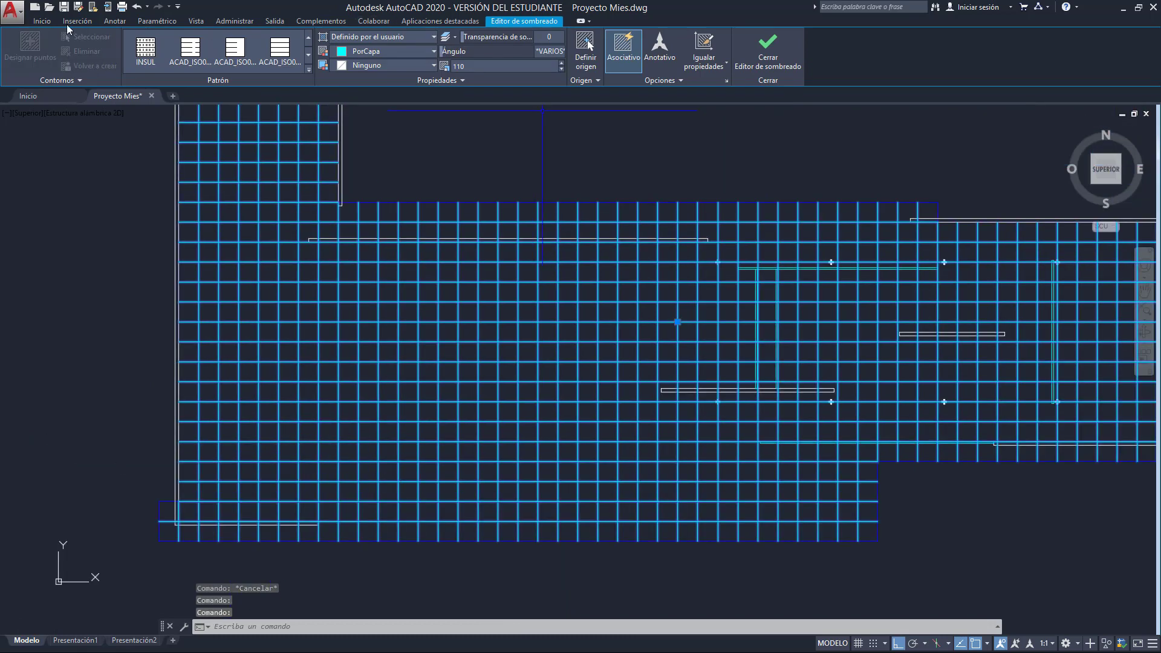
left_click(41, 21)
left_click(546, 38)
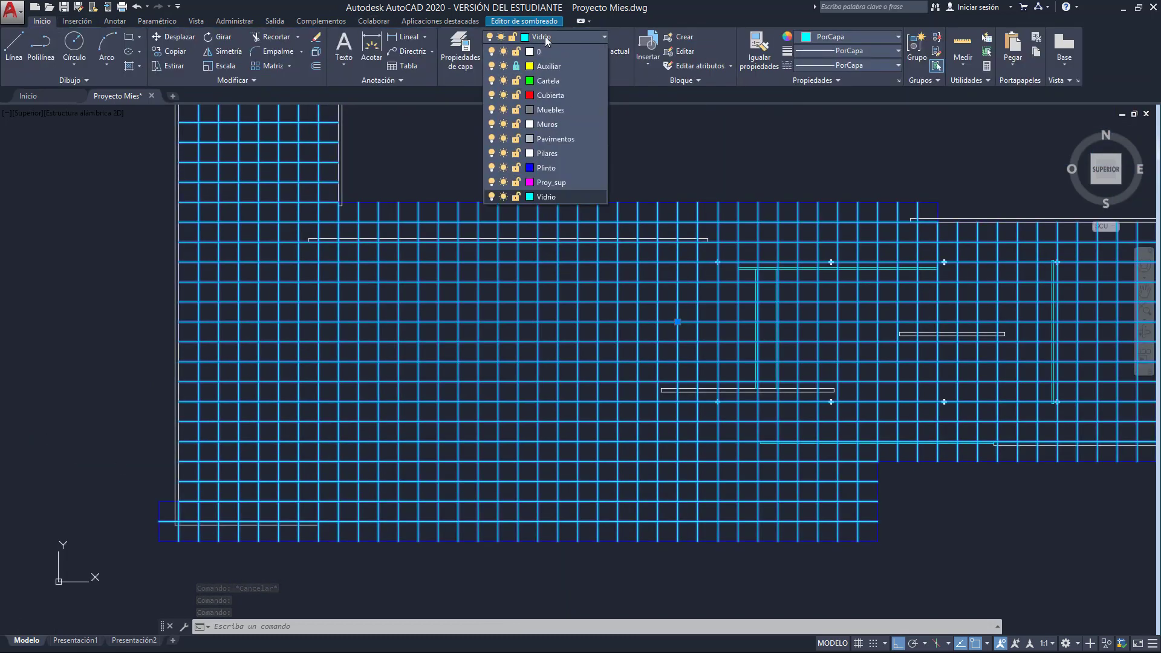
left_click(548, 139)
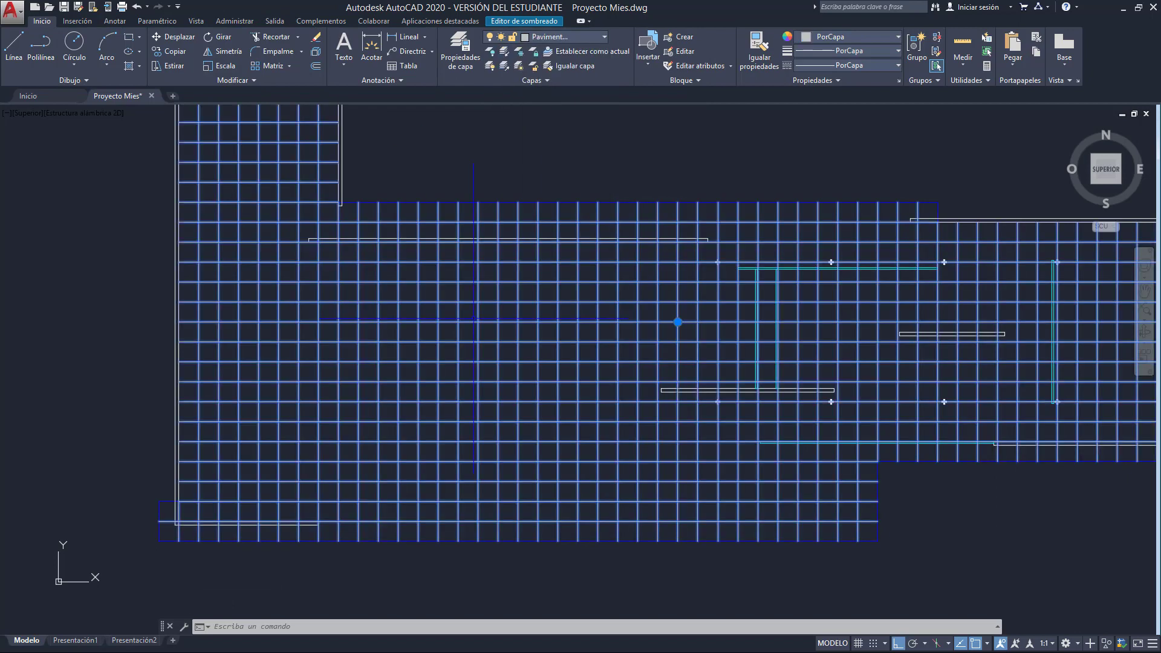
Step: Send the selected plinth hatches behind all other objects in the draw order
right_click(239, 535)
mouse_move(349, 399)
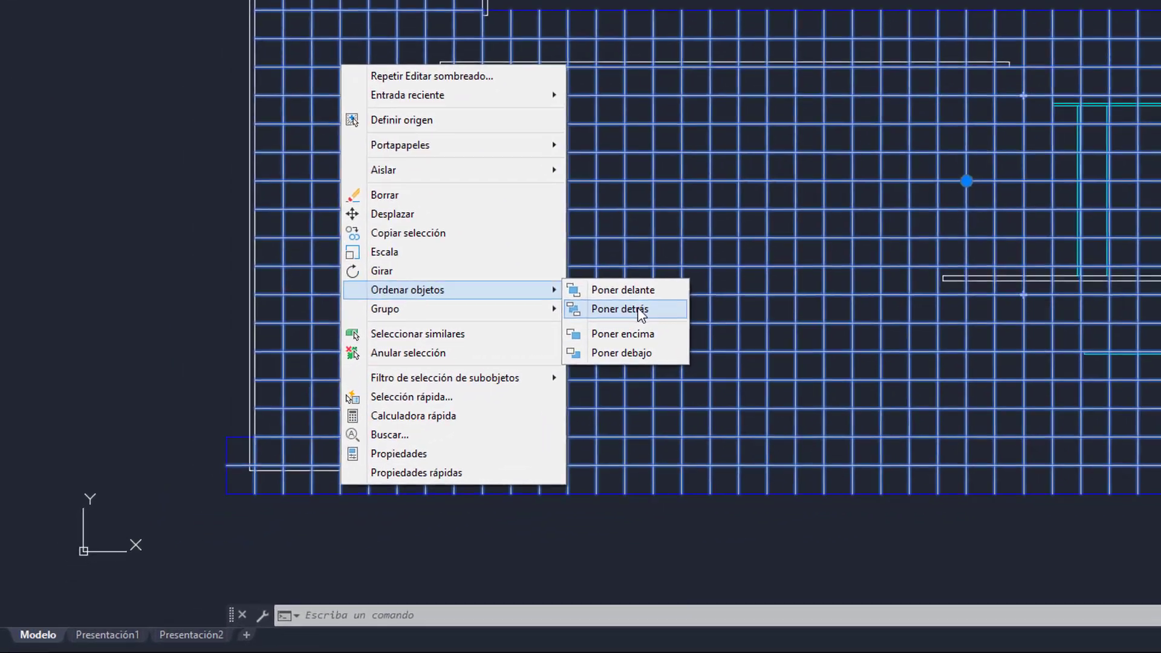
left_click(630, 306)
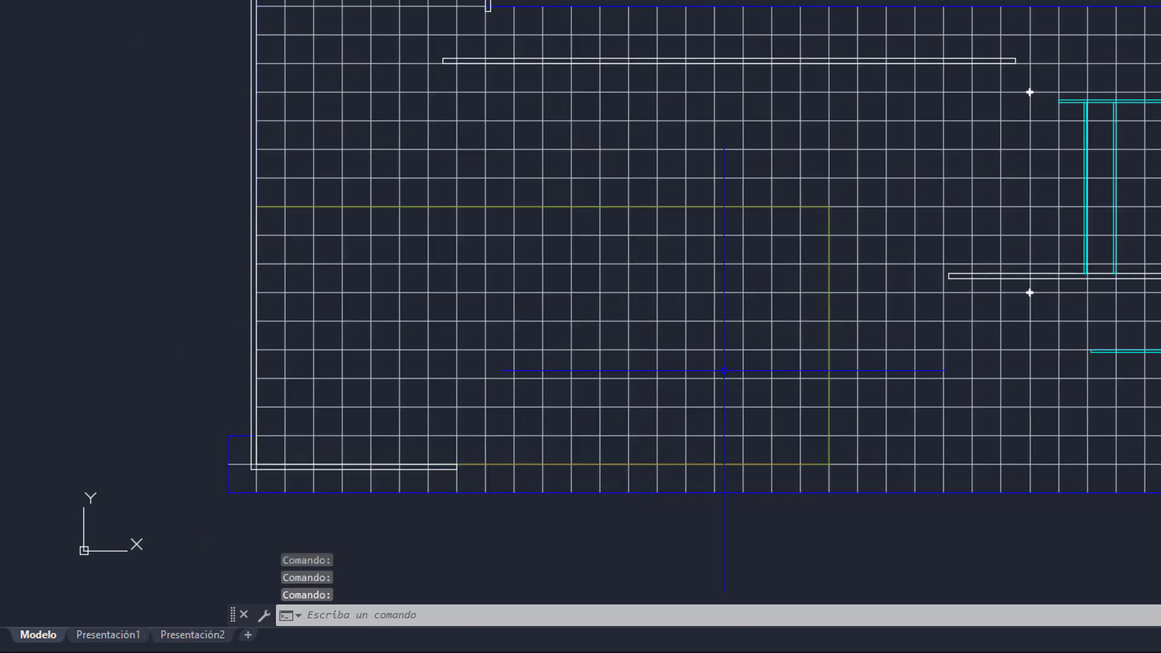
Step: Explode the vertical-line plinth hatch into individual lines
middle_click_drag(941, 308, 694, 192)
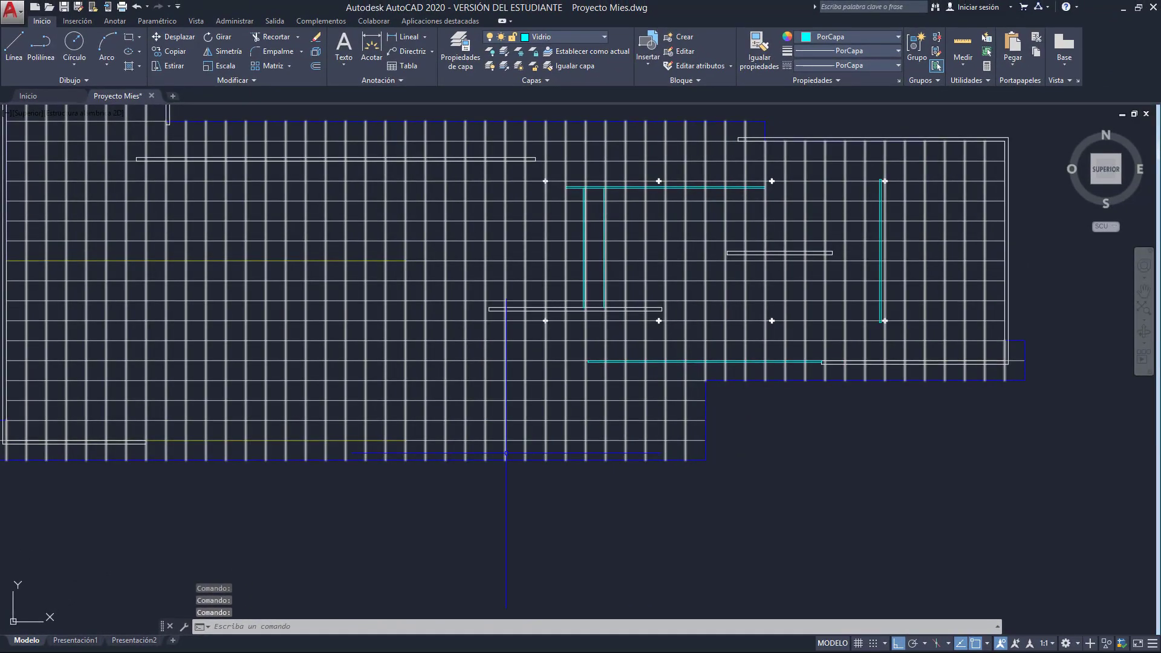
middle_click_drag(355, 346, 786, 378)
middle_click_drag(547, 462, 524, 470)
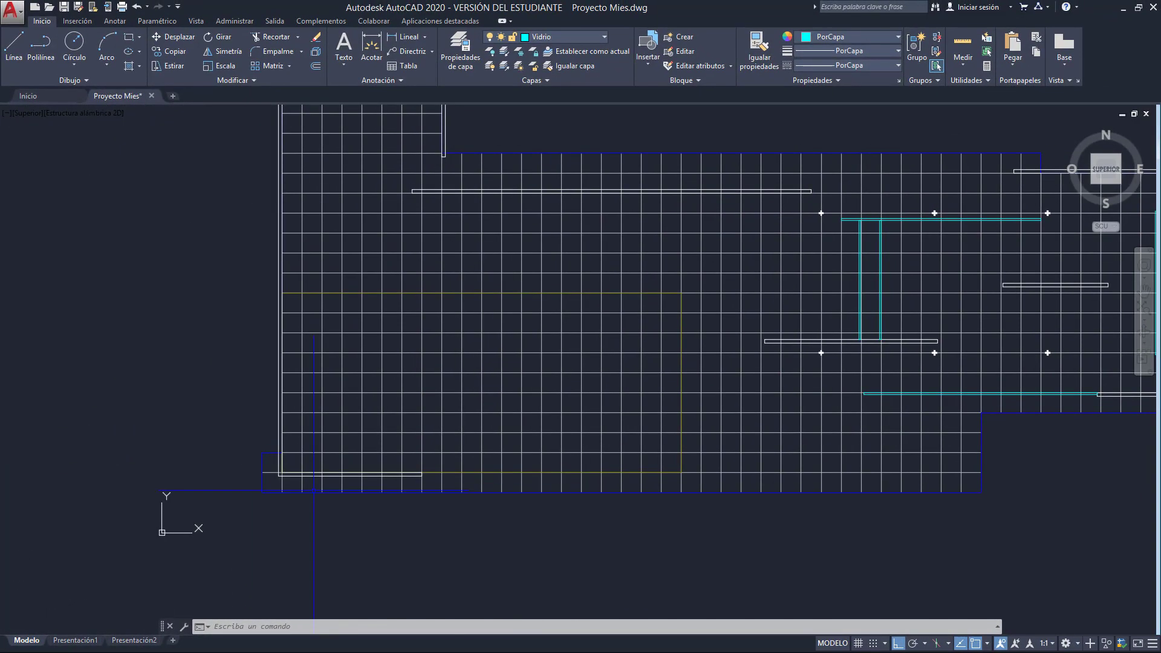
left_click(303, 487)
mouse_move(286, 337)
middle_mouse_down()
mouse_move(243, 396)
mouse_move(228, 399)
middle_mouse_up()
left_click(50, 21)
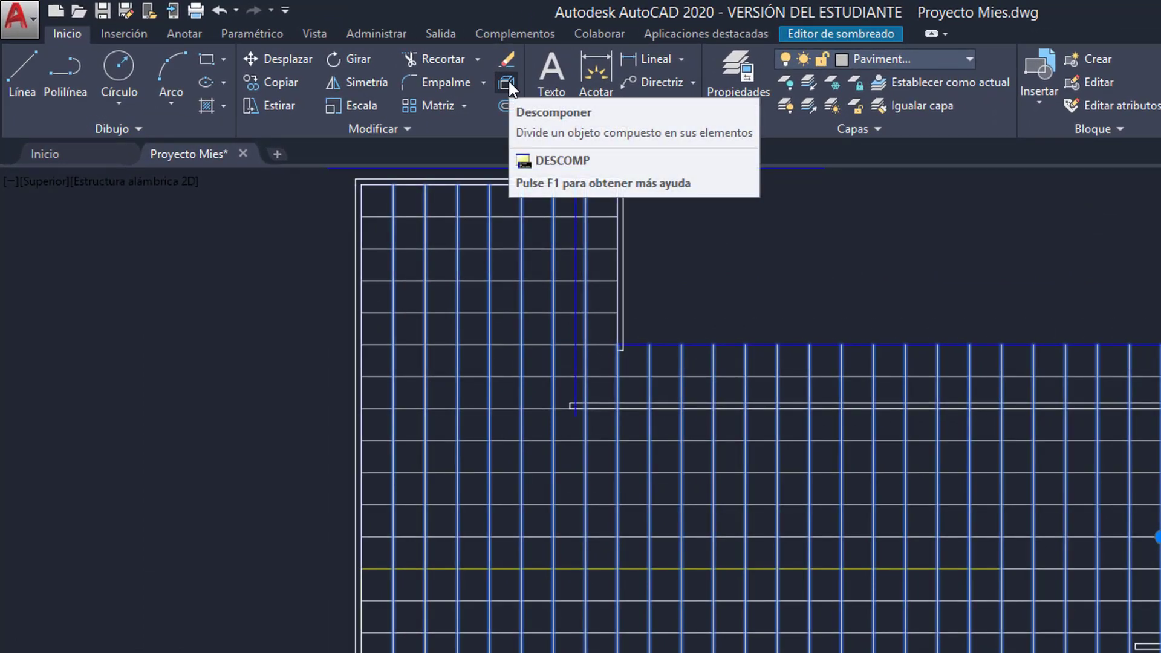
left_click(507, 81)
Step: Select two of the exploded vertical lines to check that they are separate objects, and clear the selection
left_click(393, 423)
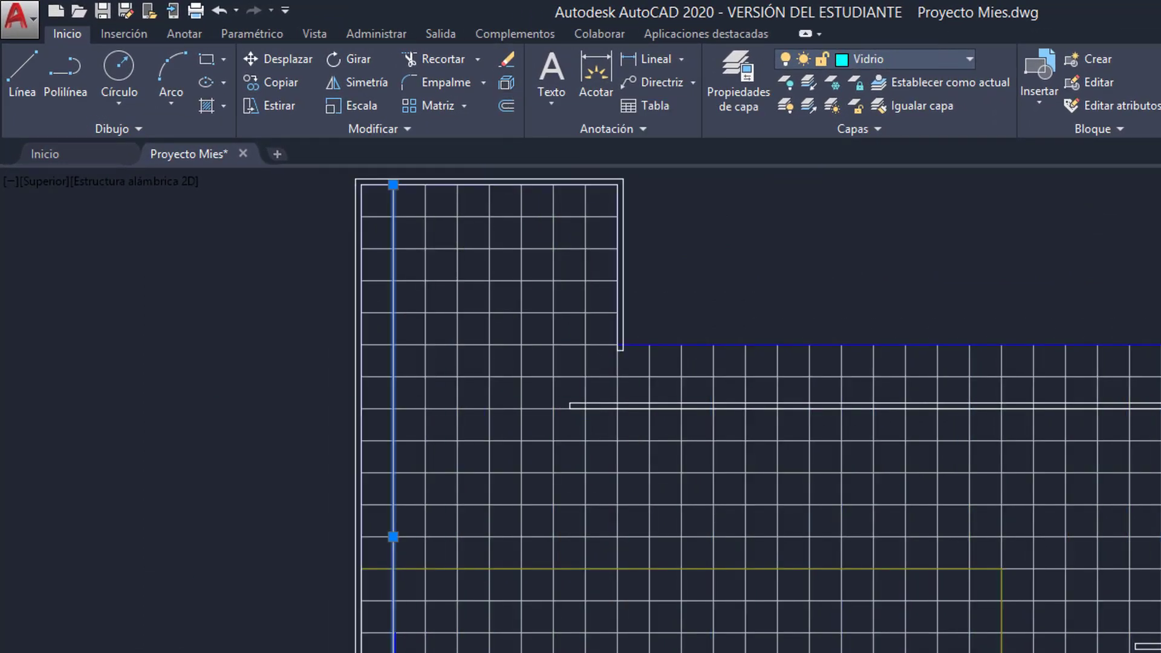
middle_click_drag(393, 423, 293, 220)
left_click(901, 418)
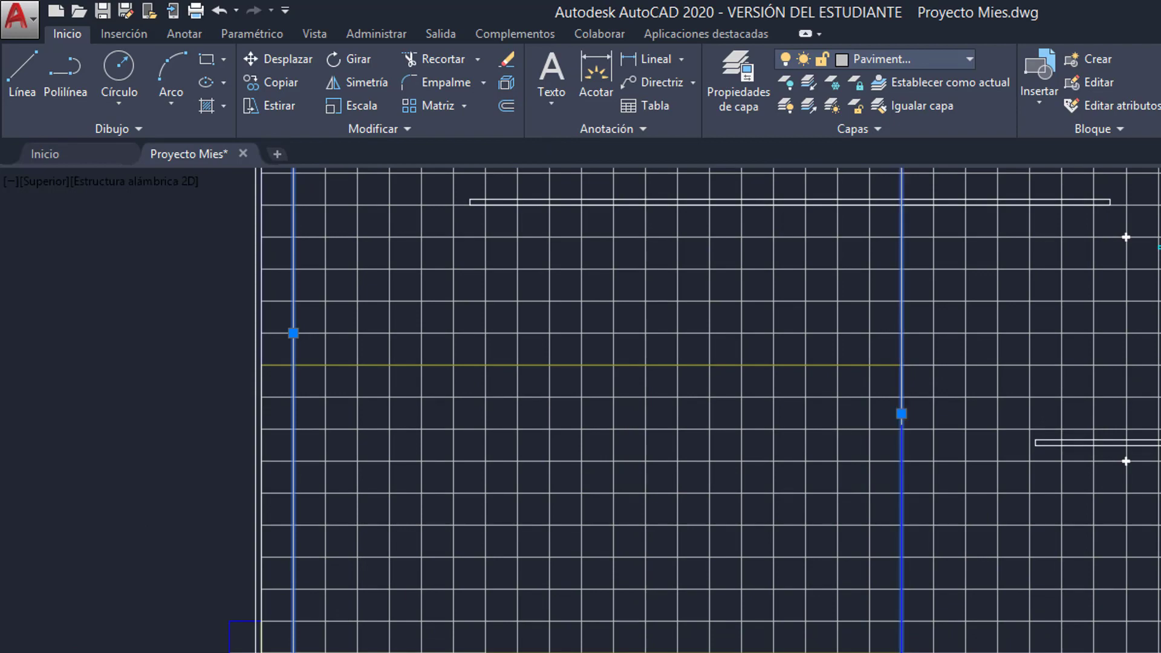
mouse_move(901, 417)
middle_mouse_down()
mouse_move(801, 631)
mouse_move(708, 511)
middle_mouse_up()
key("Escape")
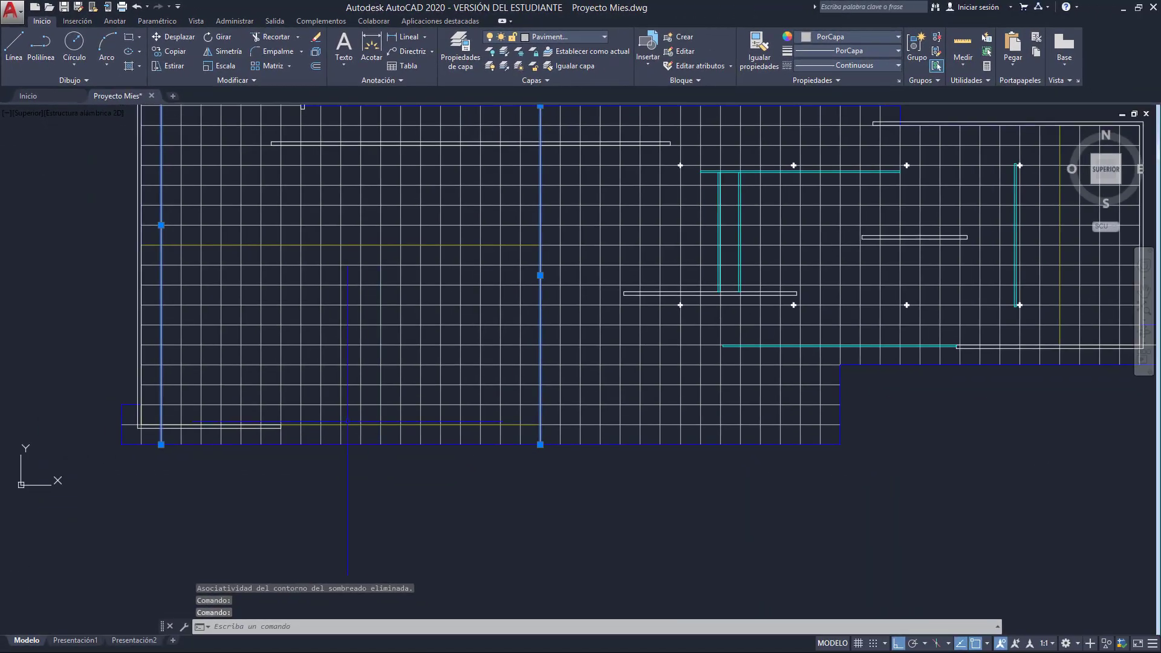
Step: Explode the horizontal-line plinth hatch into individual lines
left_click(423, 362)
scroll(484, 314, "down", 2)
middle_click_drag(282, 436, 365, 416)
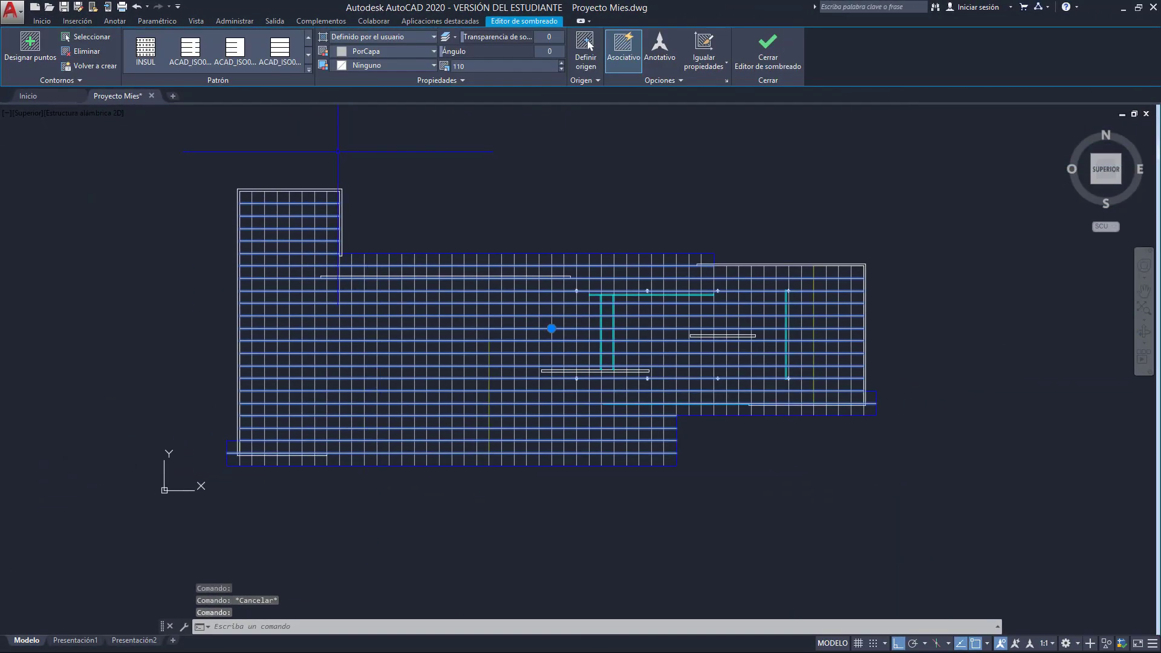
left_click(39, 23)
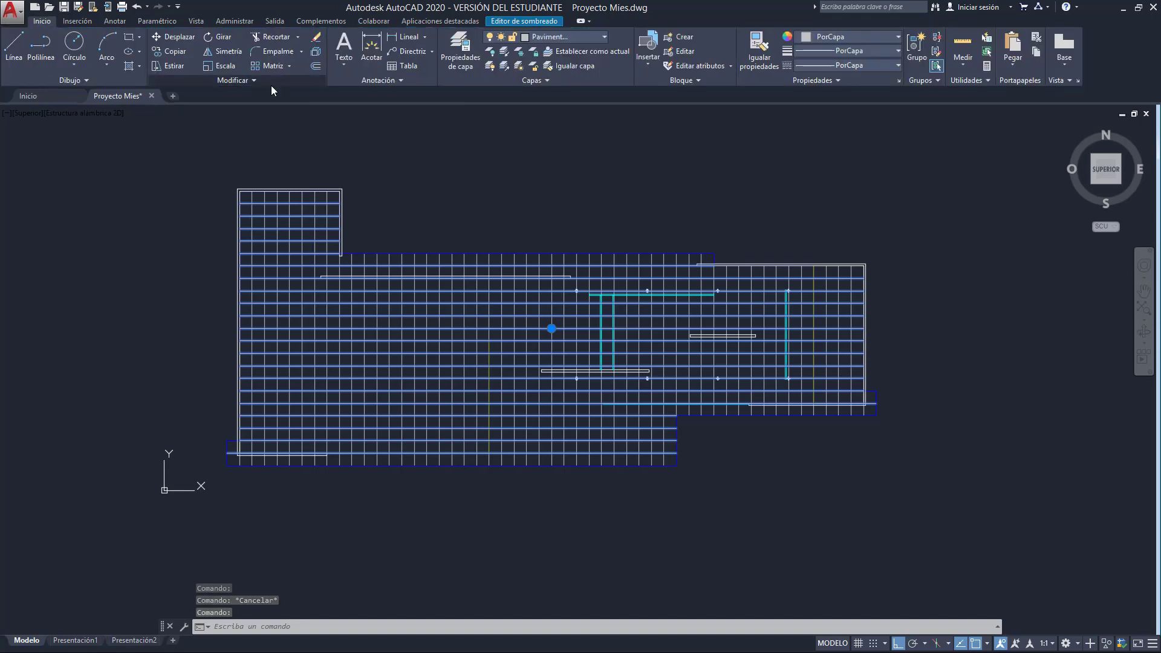
left_click(316, 53)
key("Escape")
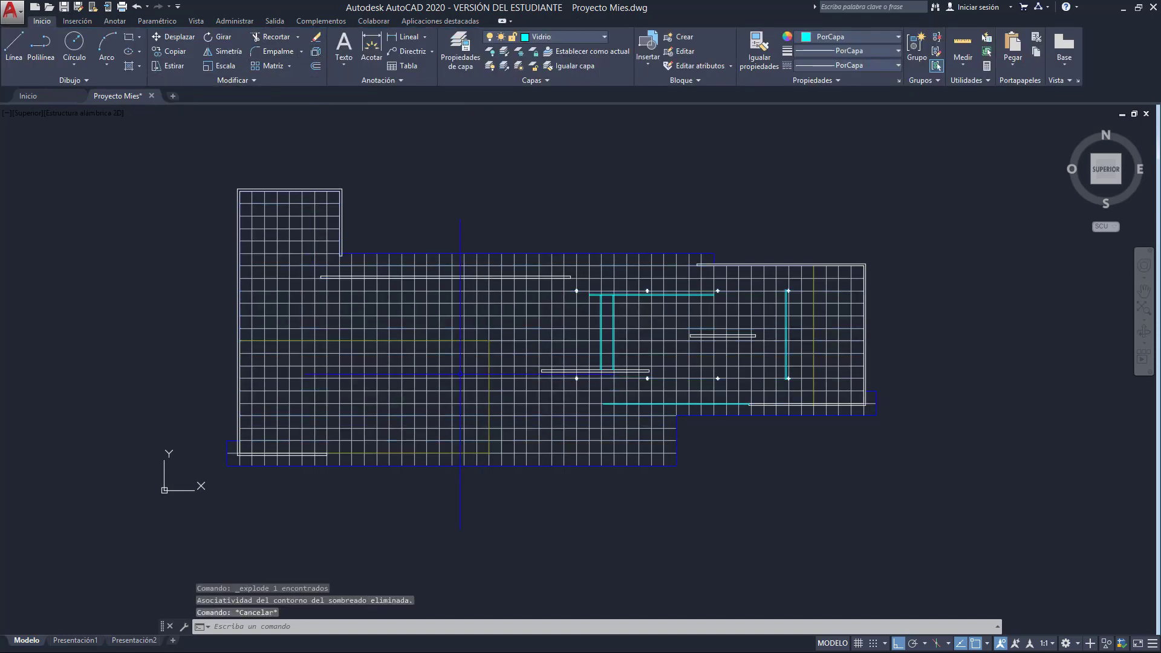
Step: Switch to the plan PDF in Adobe Acrobat Reader, check which areas carry no floor tiles, and return to AutoCAD
key("alt+Tab")
scroll(781, 636, "up", 3, "ctrl")
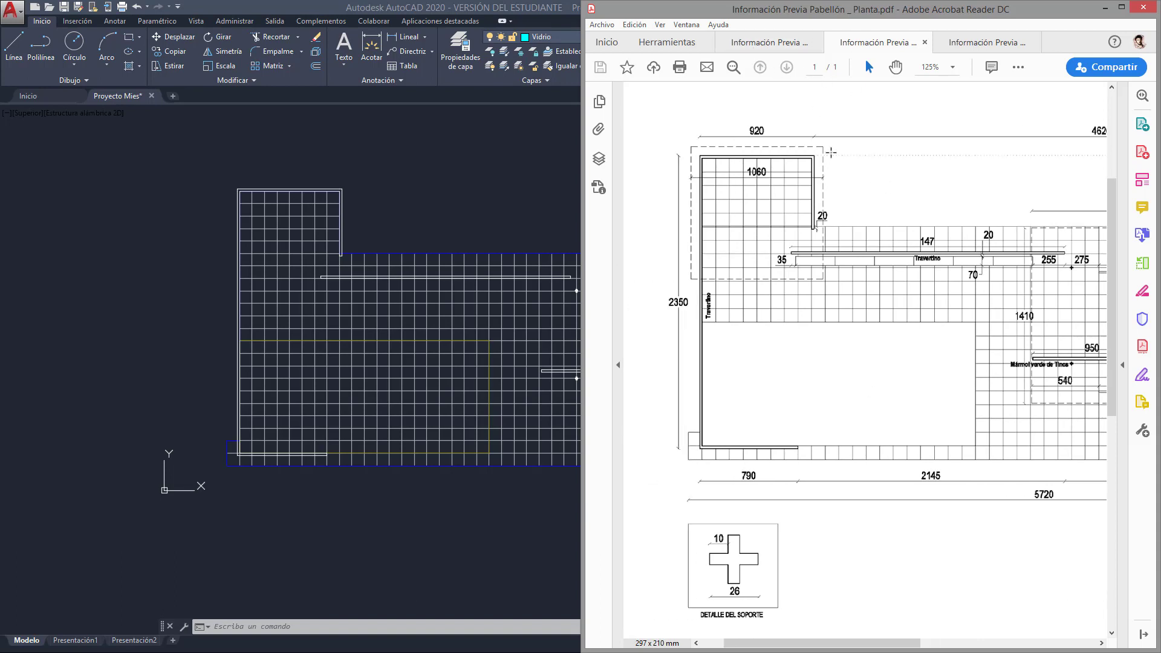
key("ctrl+0")
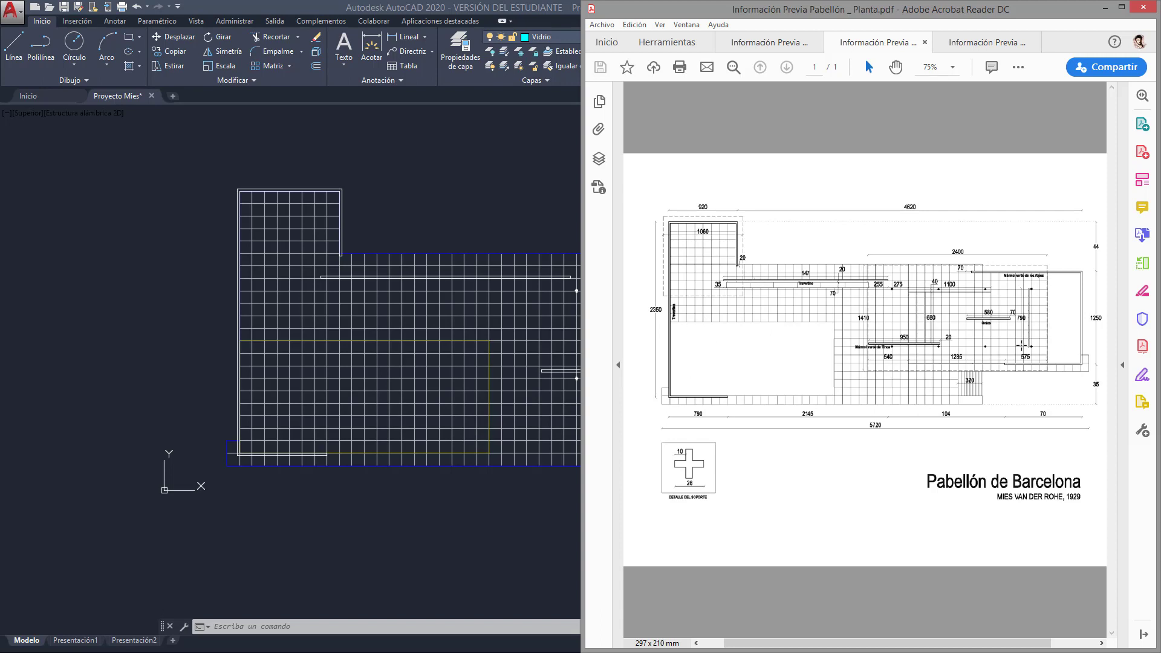
left_click(466, 202)
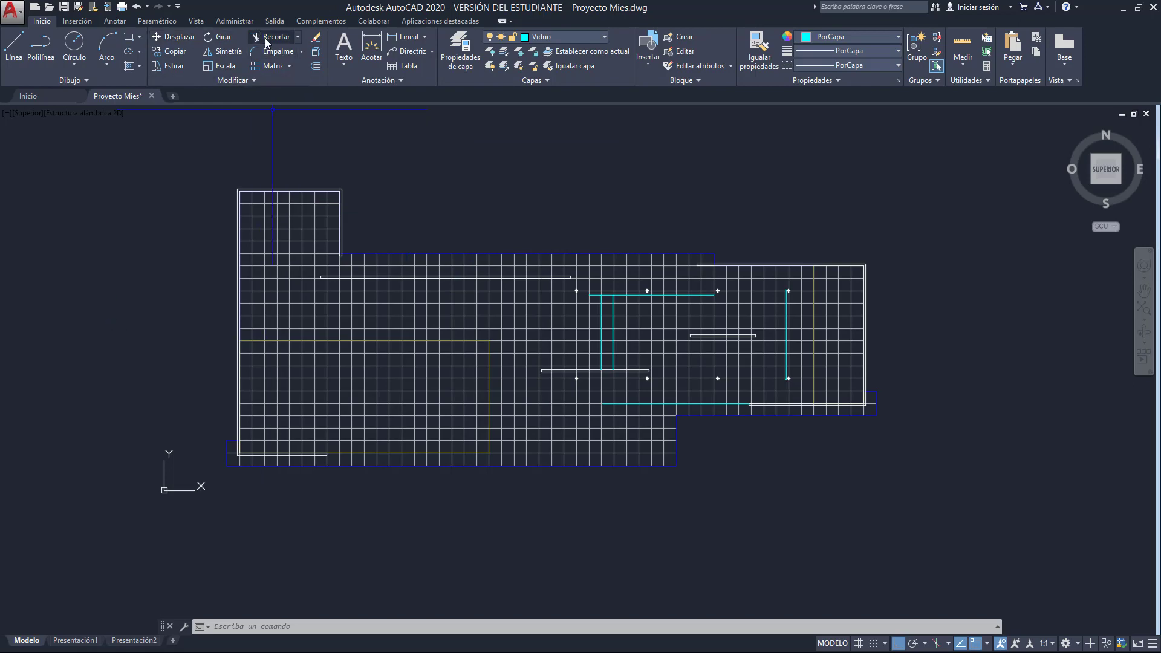
Step: Trim all grid lines inside the large pool rectangle, using its four sides as cutting edges
scroll(297, 387, "up", 2)
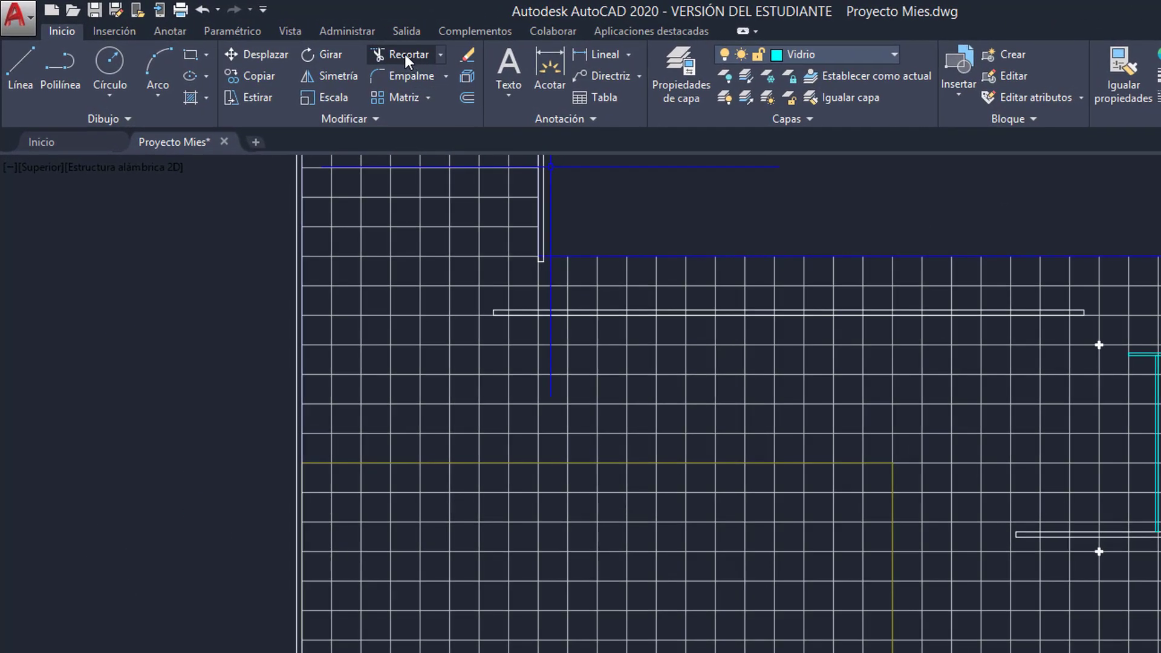
left_click(404, 53)
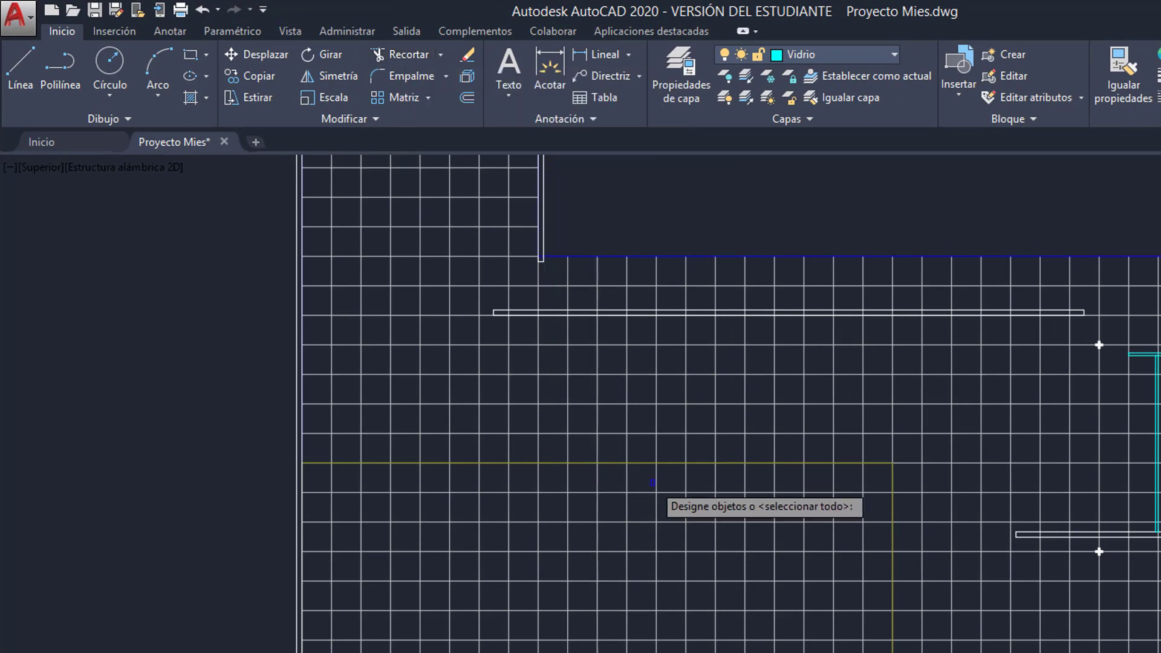
left_click(670, 463)
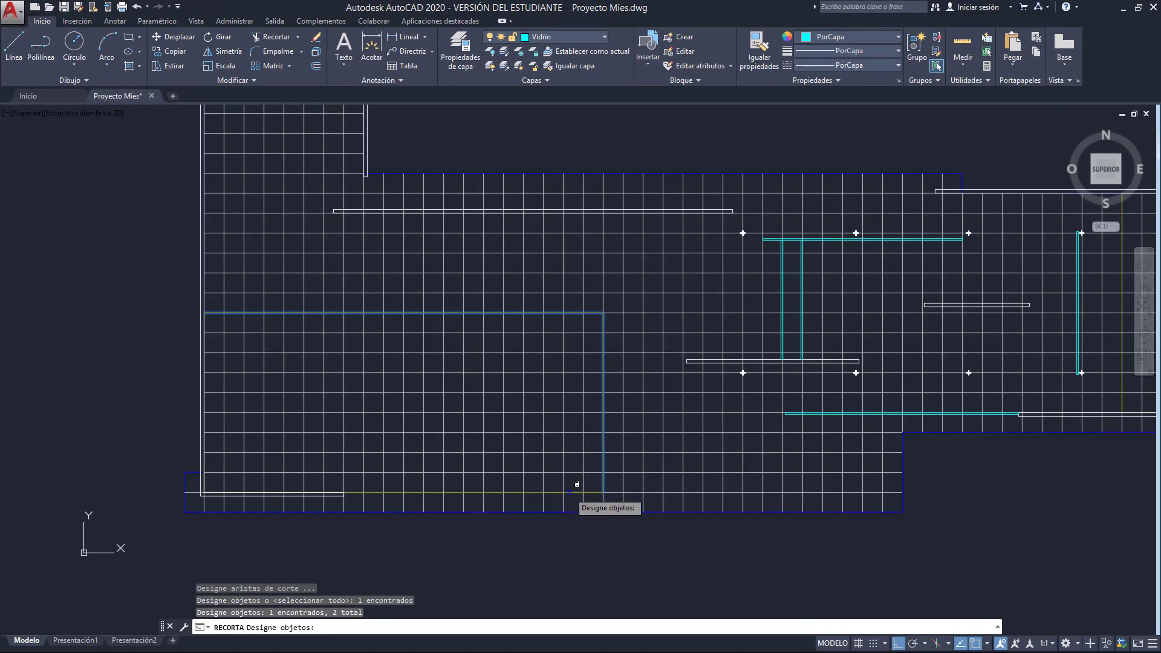
left_click(574, 493)
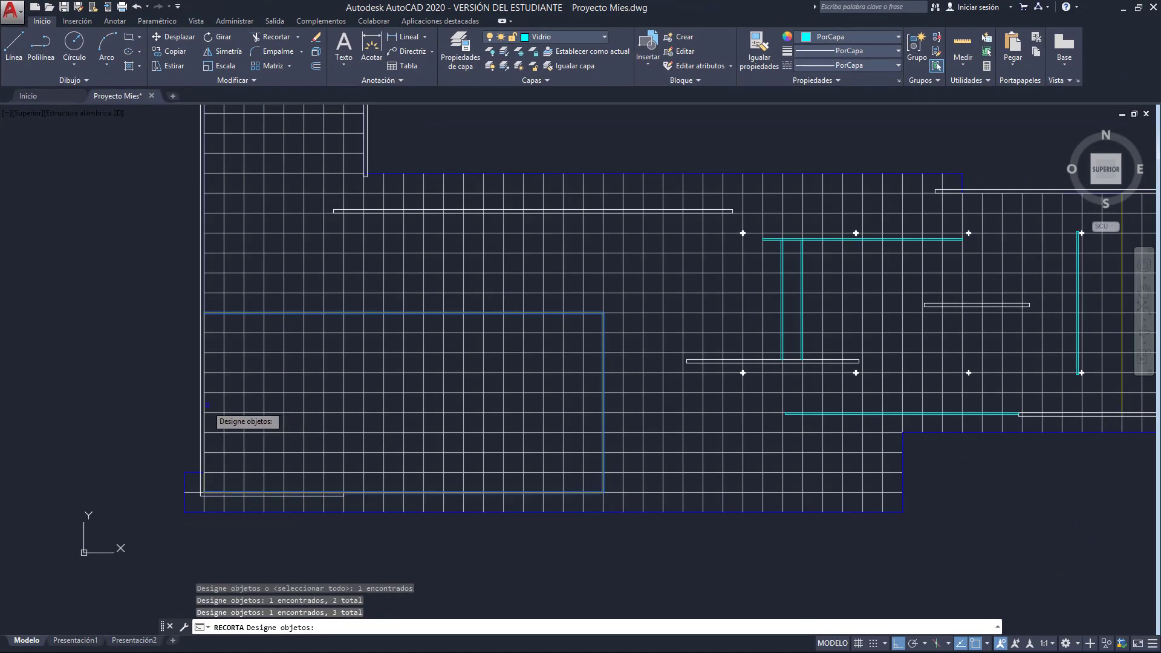
left_click(204, 403)
key("Return")
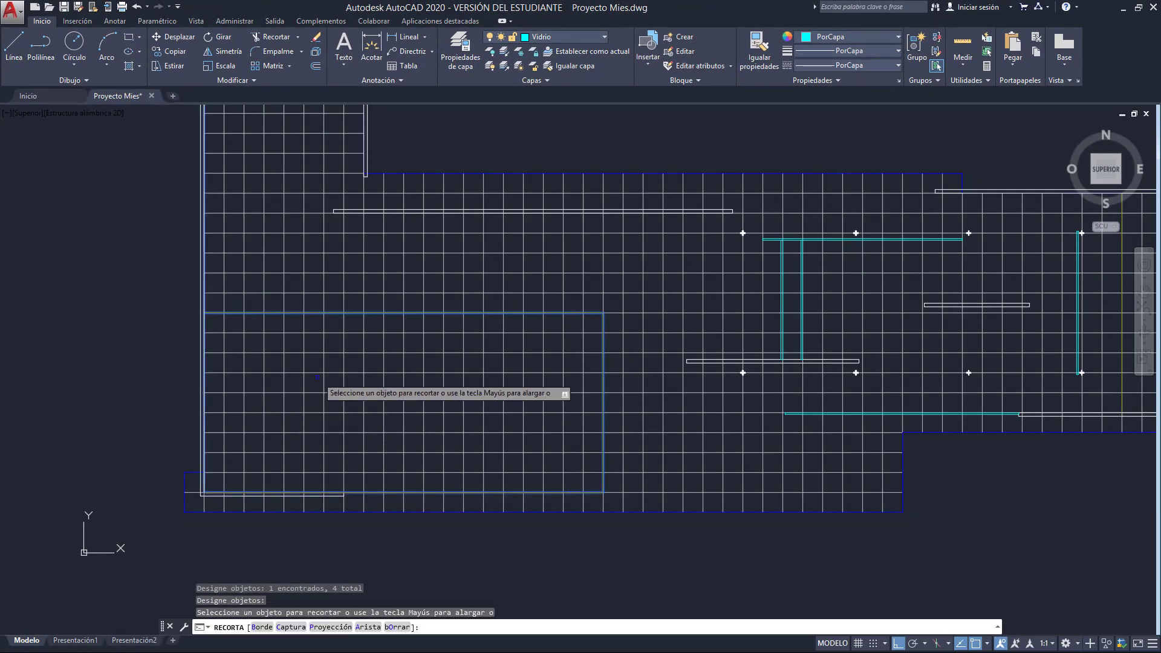
left_click(591, 479)
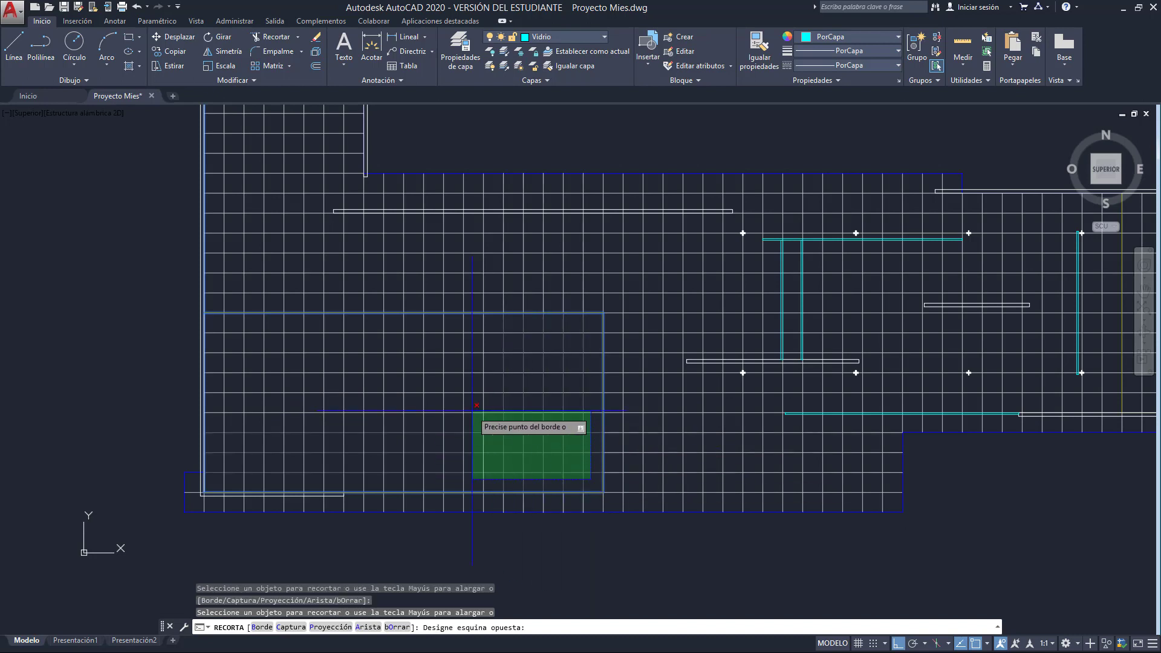
left_click(222, 330)
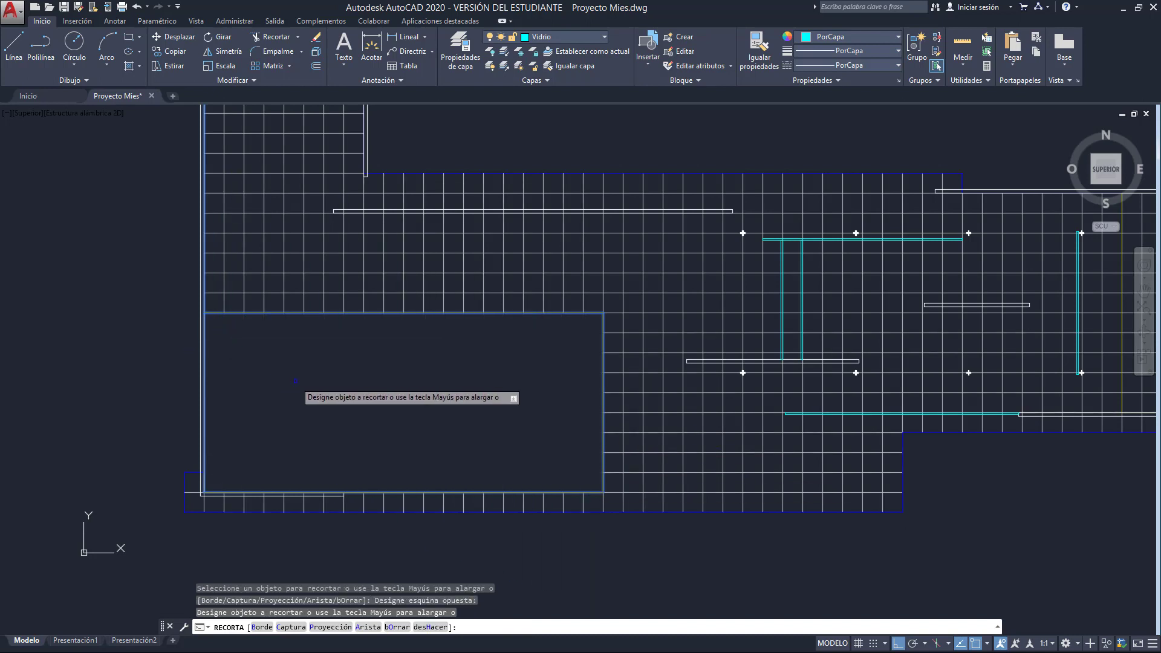
key("Escape")
Step: Trim all grid lines inside the small pool rectangle, using its outline as the cutting edge
middle_click_drag(1141, 321, 619, 314)
key("Return")
left_click(601, 234)
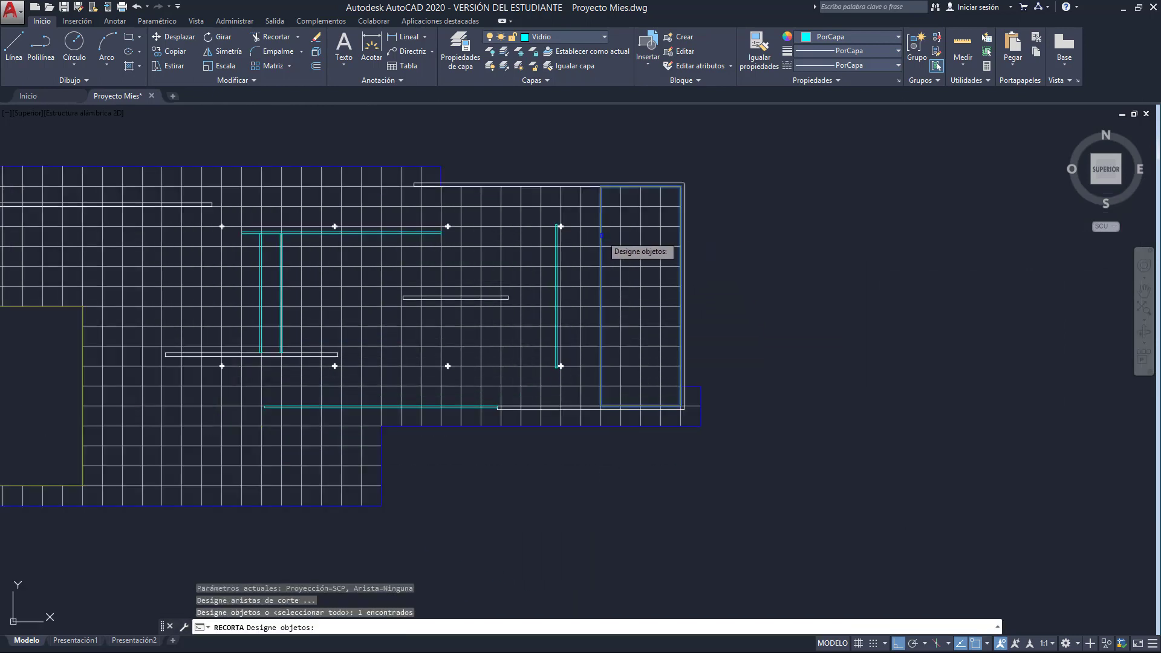
key("Return")
left_click(670, 395)
left_click(610, 197)
key("Escape")
Step: Trim the grid lines crossing the wall directly south of the small pool, using that wall's outline as the cutting edge
middle_click_drag(590, 420, 591, 348)
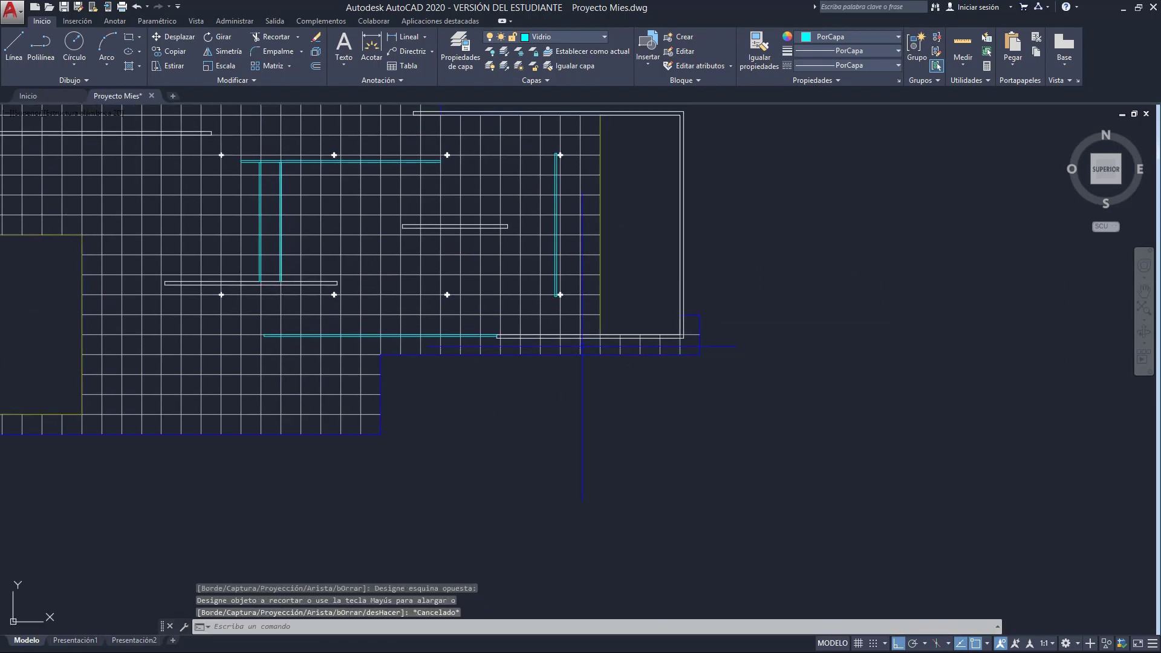
scroll(556, 340, "up", 6)
key("Return")
left_click(564, 350)
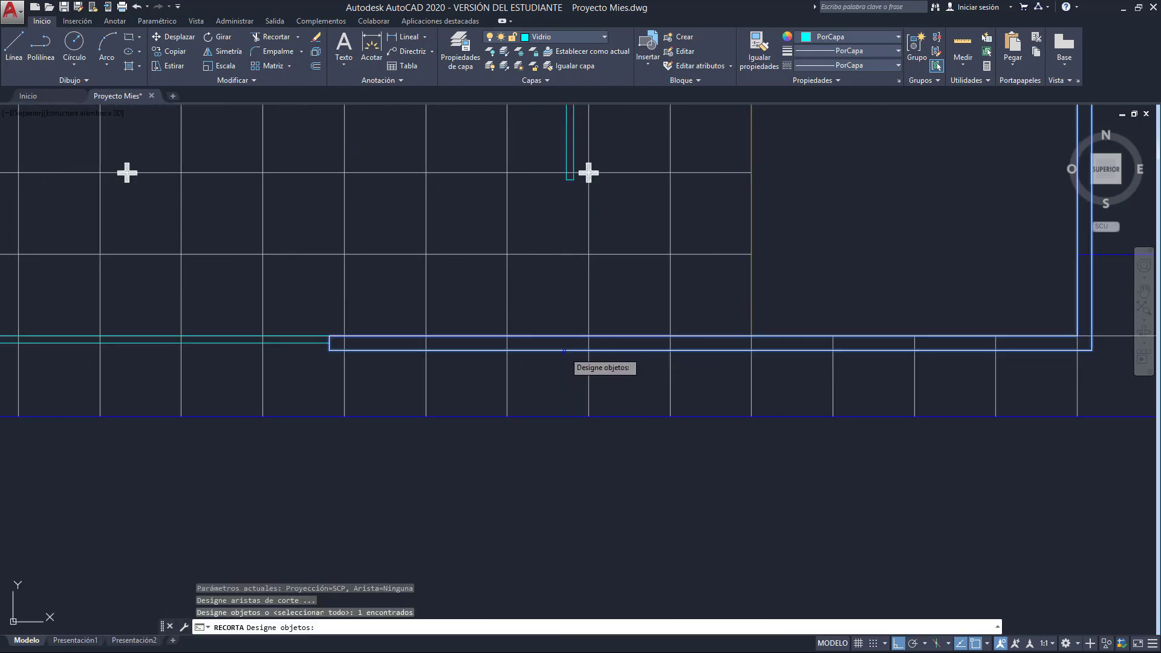
key("Return")
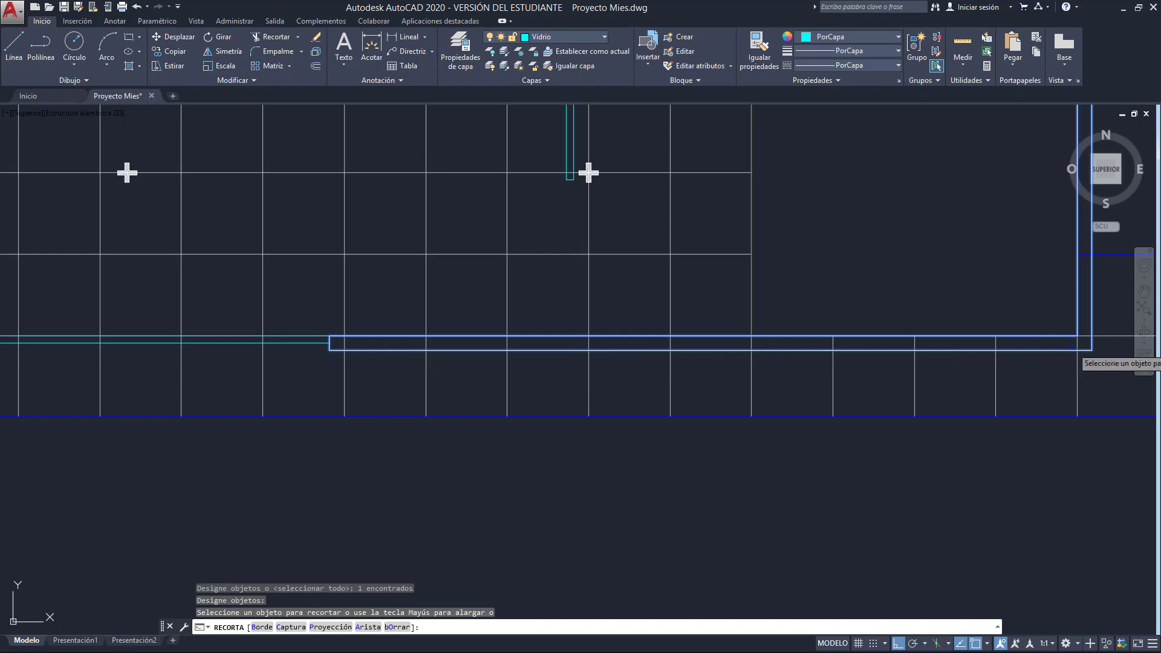
left_click(1084, 346)
left_click(341, 347)
middle_click_drag(656, 339, 88, 424)
key("Escape")
Step: Trim the grid lines crossing the vertical glass panel just west of the small pool, using the panel's outline as the cutting edge
scroll(254, 319, "down", 6)
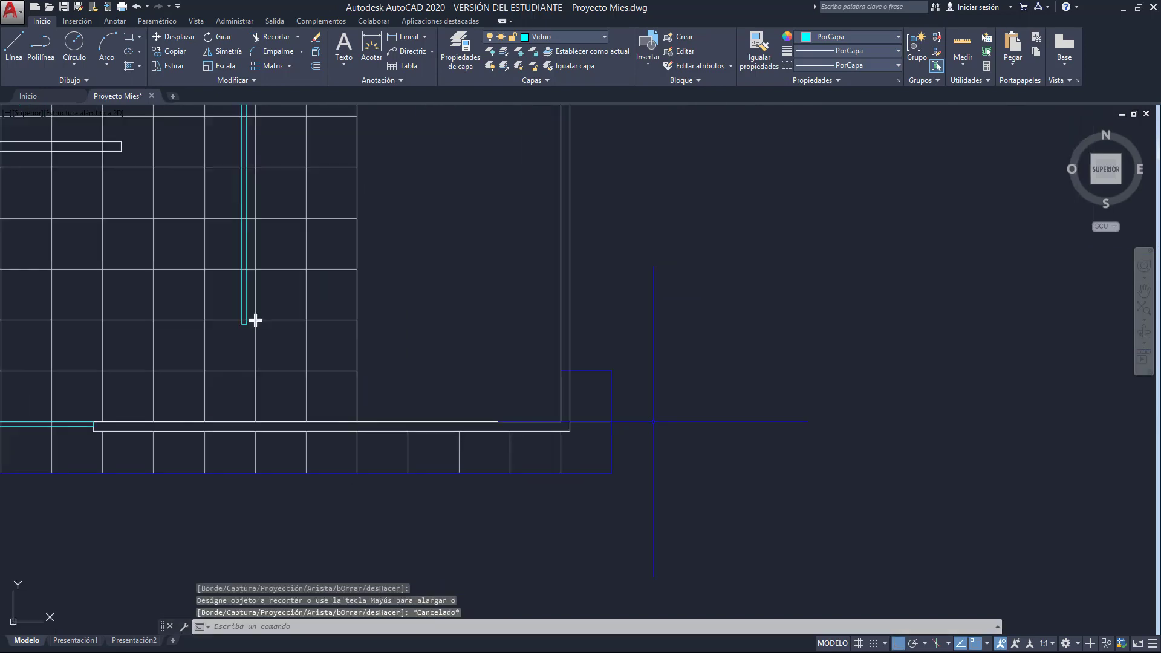
key("space")
scroll(580, 363, "up", 8)
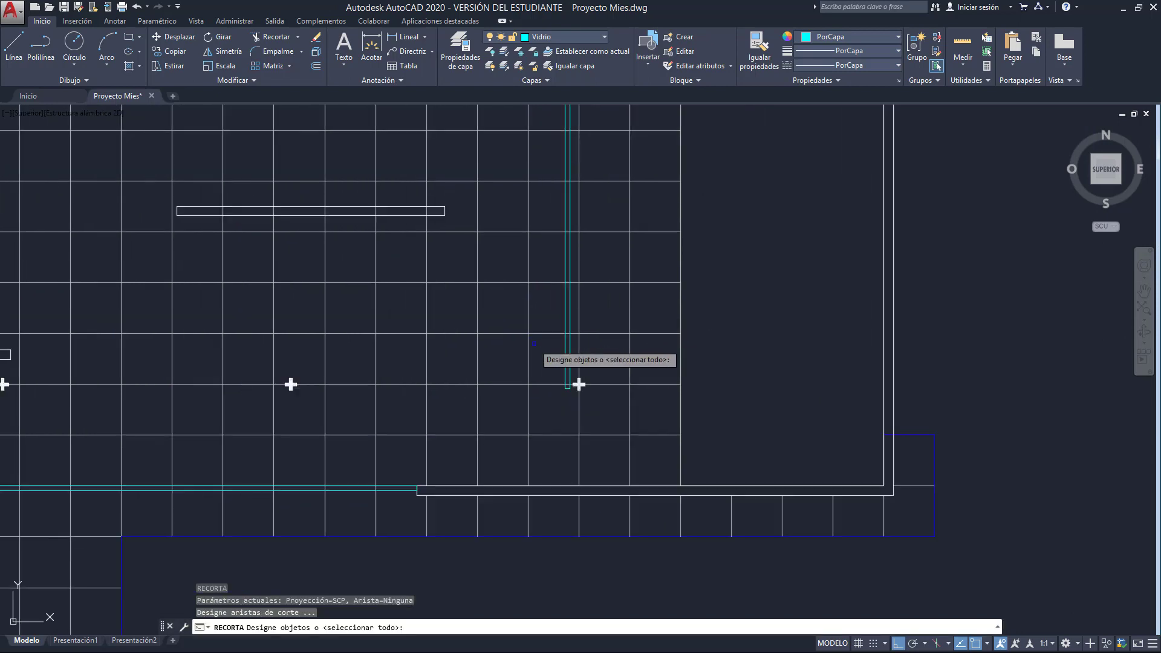
left_click(601, 407)
key("Return")
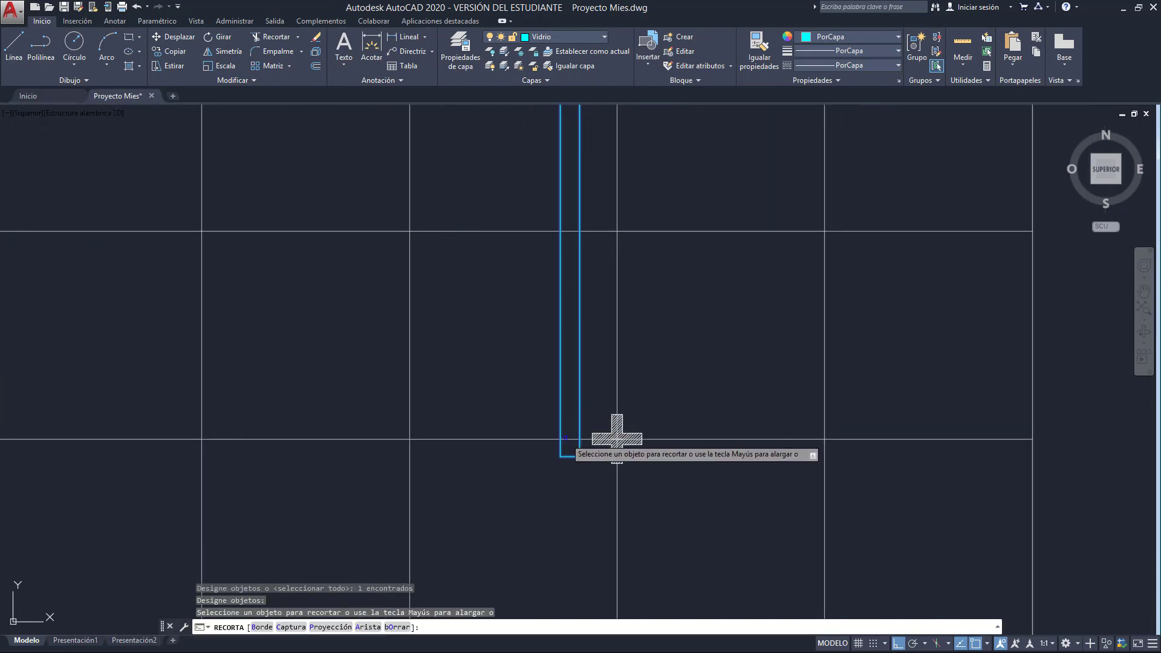
left_click(589, 444)
left_click(567, 224)
middle_click_drag(572, 170, 596, 491)
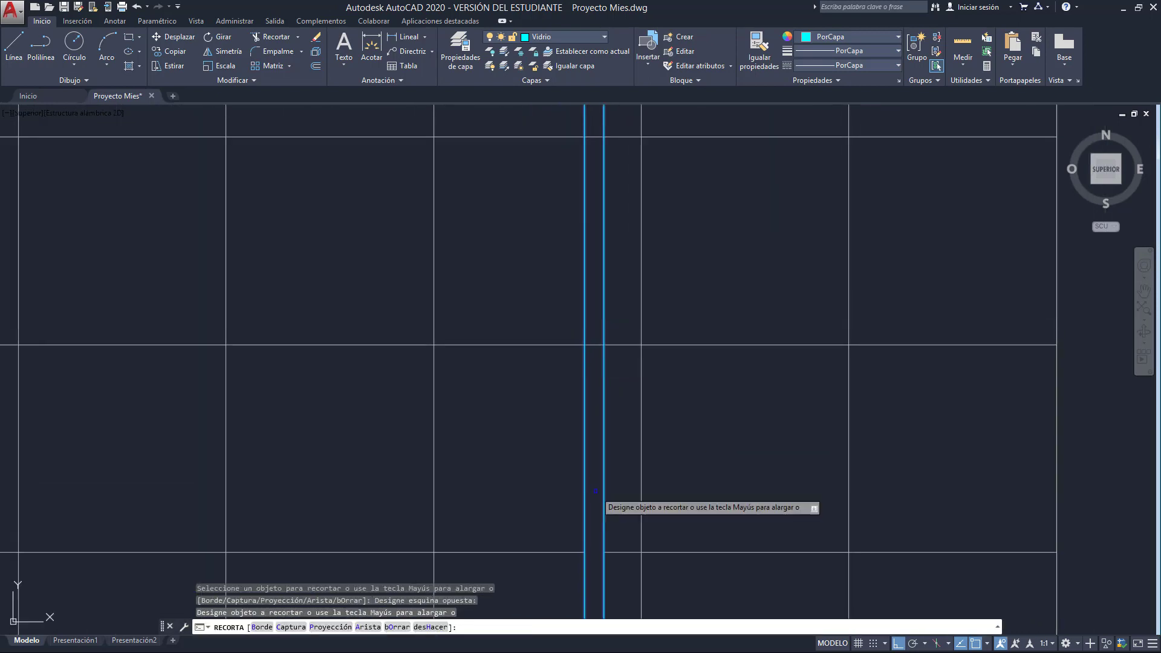
left_click(595, 346)
middle_click_drag(595, 290, 622, 524)
left_click(618, 390)
left_click(613, 143)
scroll(626, 401, "down", 2)
scroll(626, 399, "down", 2)
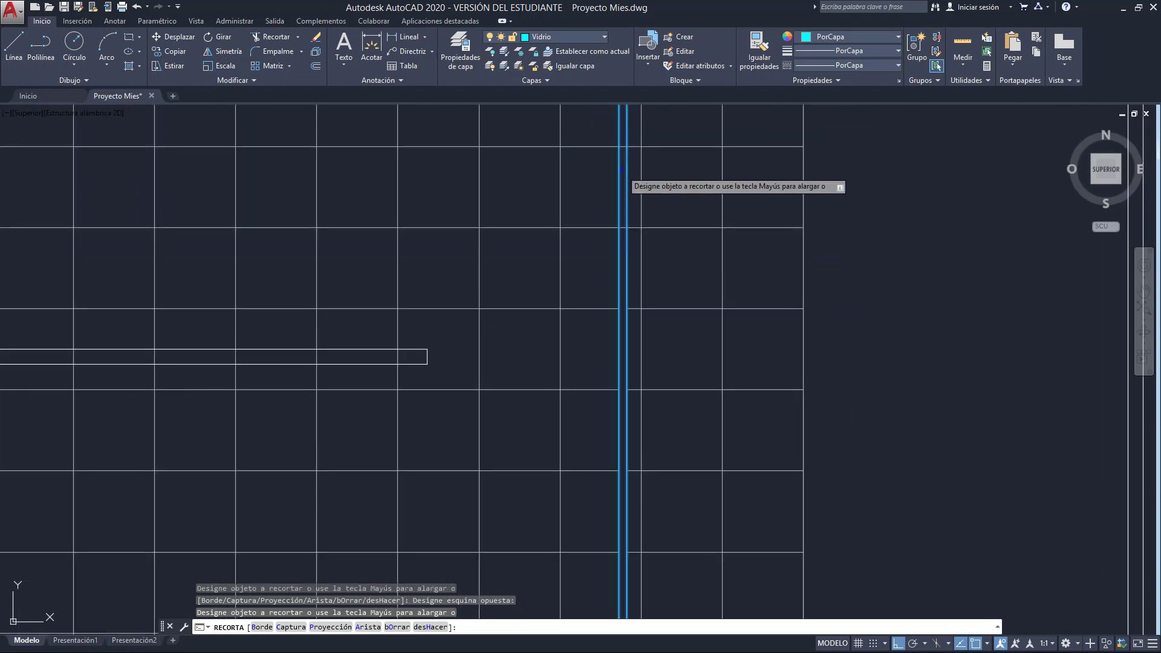
middle_click_drag(623, 172, 576, 306)
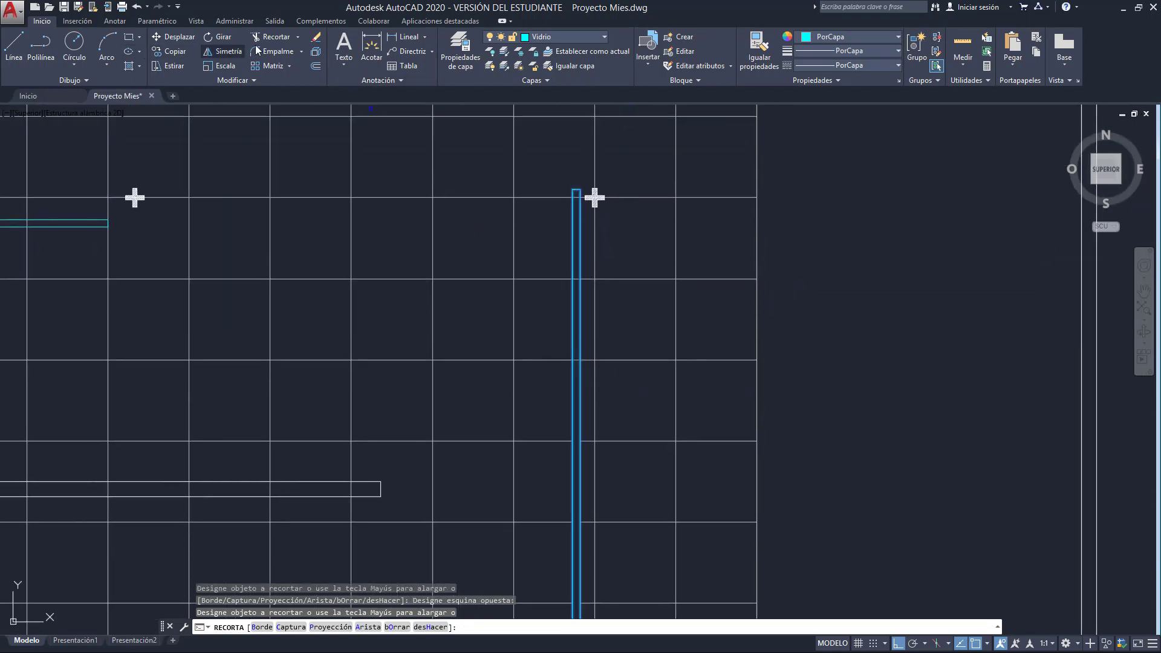
key("Escape")
Step: Start a new Trim with the three freestanding walls, the four remaining glass panels and the west perimeter wall as cutting edges
scroll(363, 284, "down", 6)
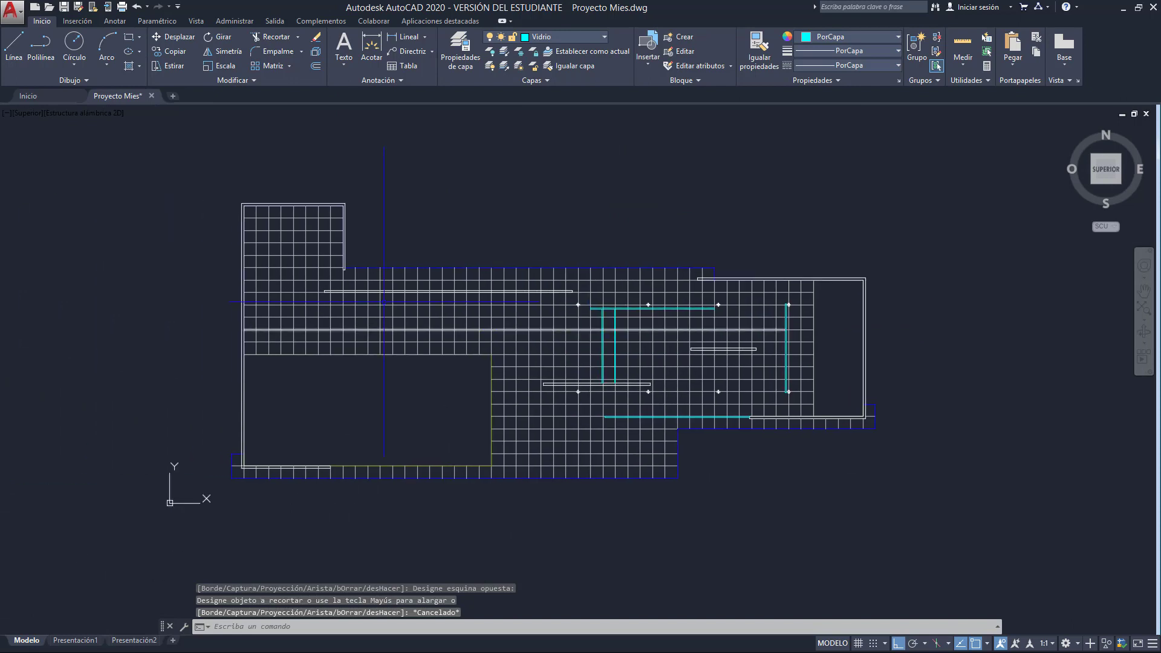
key("space")
left_click(423, 291)
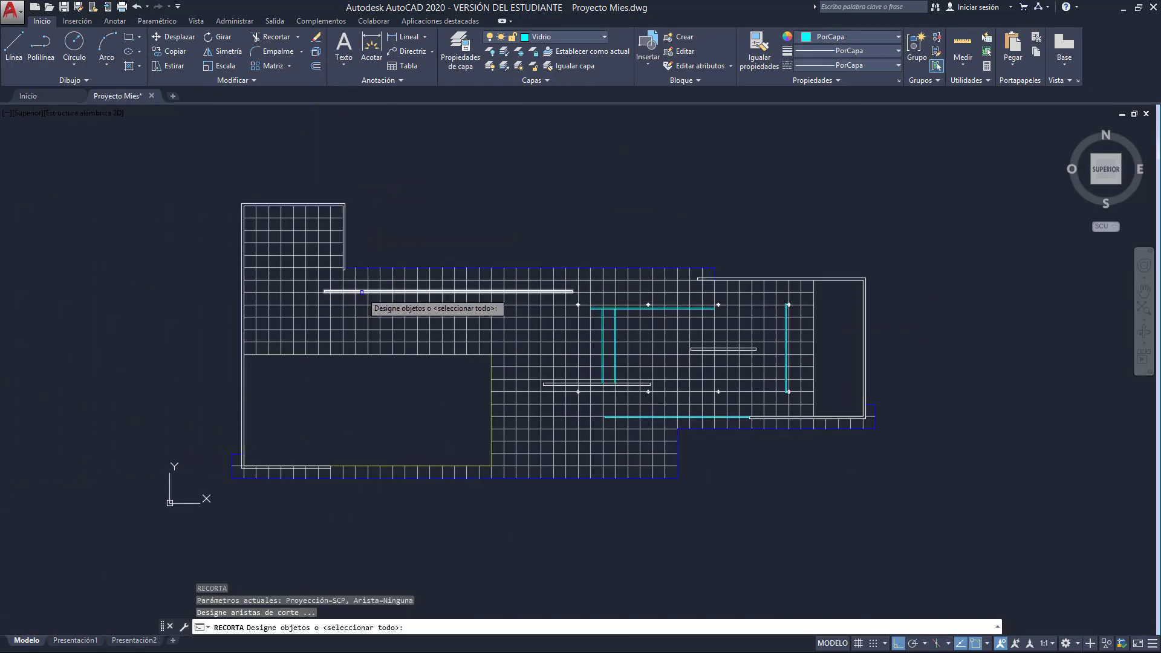
scroll(624, 378, "up", 4)
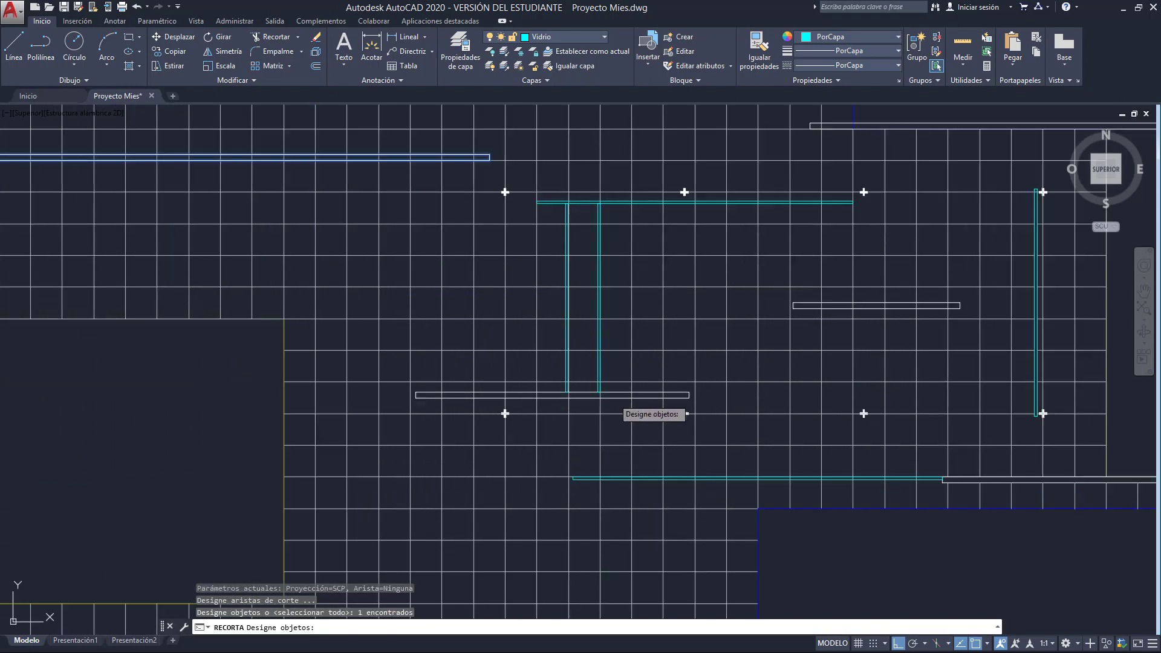
left_click(612, 395)
left_click(613, 203)
left_click(567, 219)
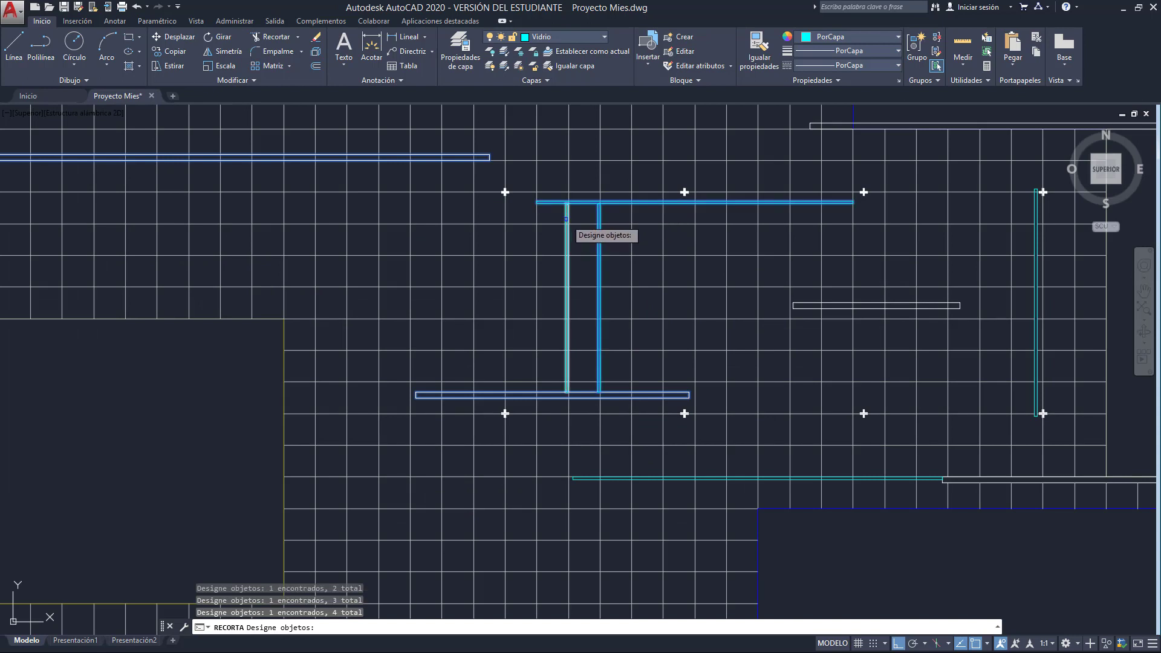
left_click(566, 219)
middle_click_drag(705, 375, 491, 293)
left_click(602, 225)
left_click(694, 397)
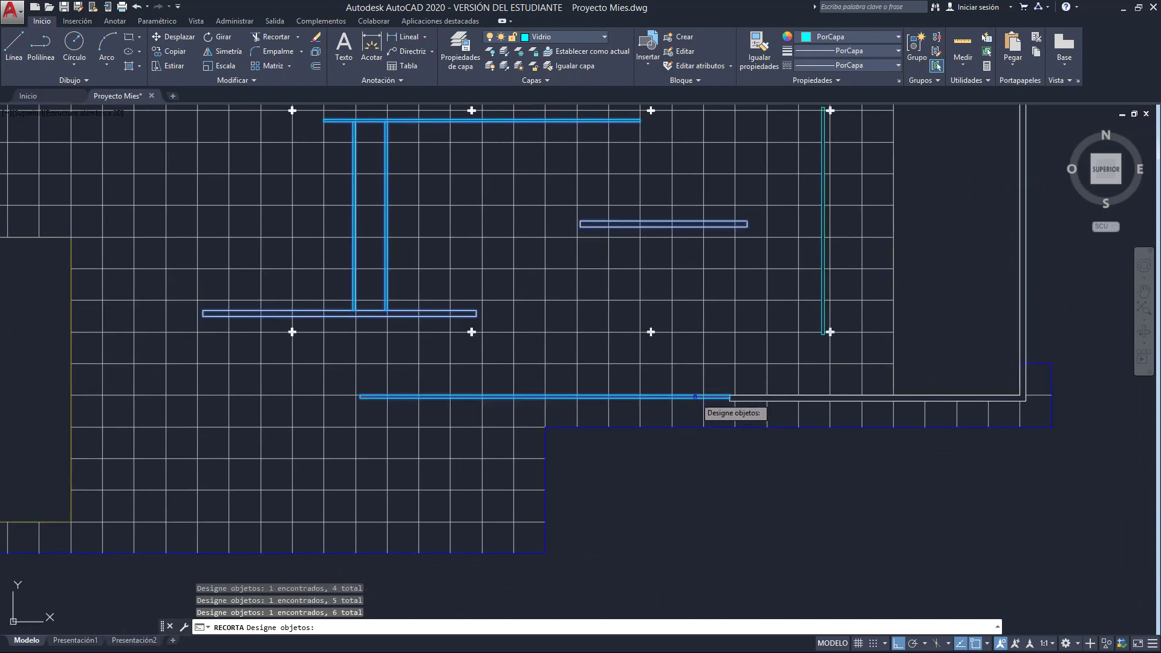
left_click(695, 398)
scroll(750, 385, "down", 4)
scroll(236, 444, "up", 8)
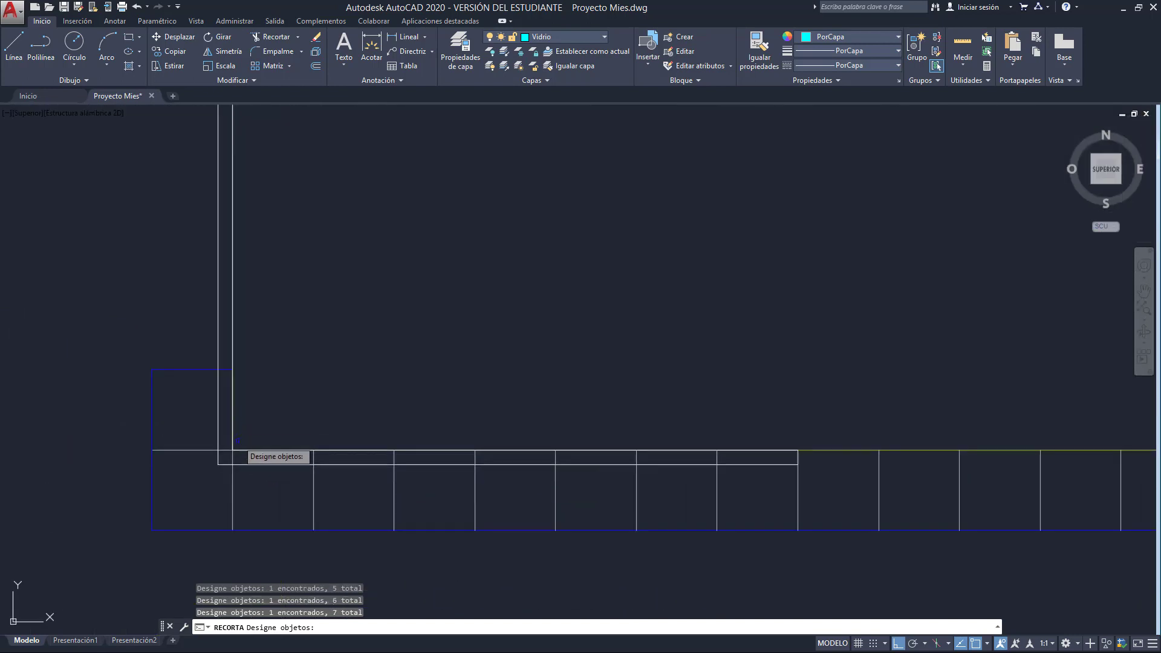
left_click(252, 463)
scroll(253, 414, "down", 6)
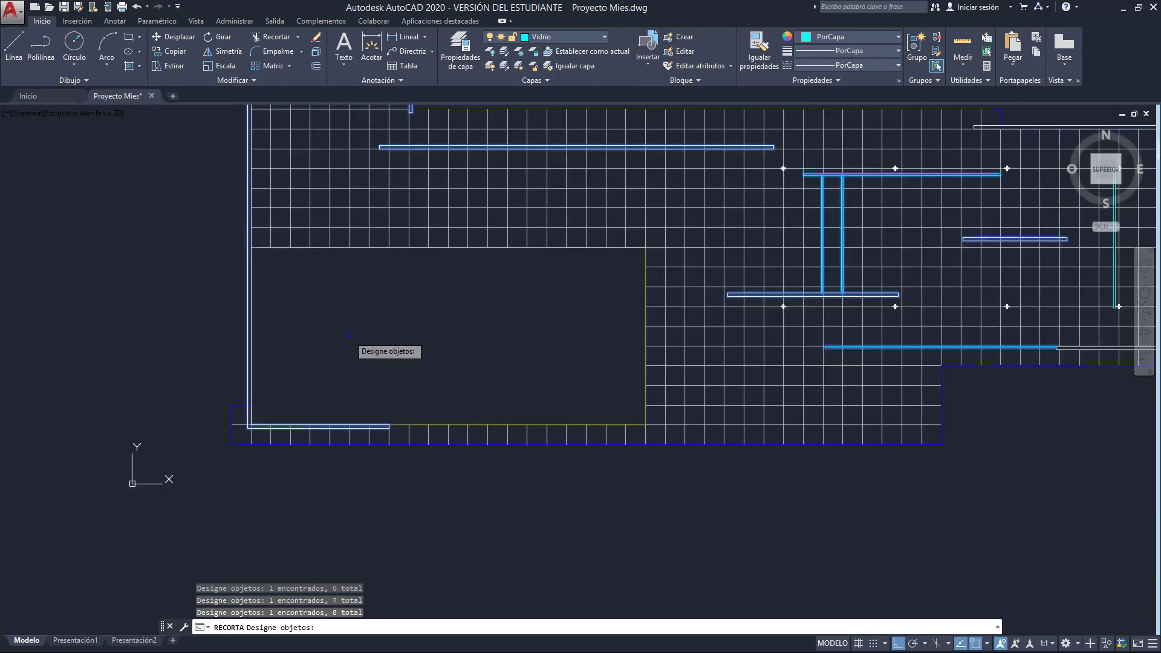
key("Return")
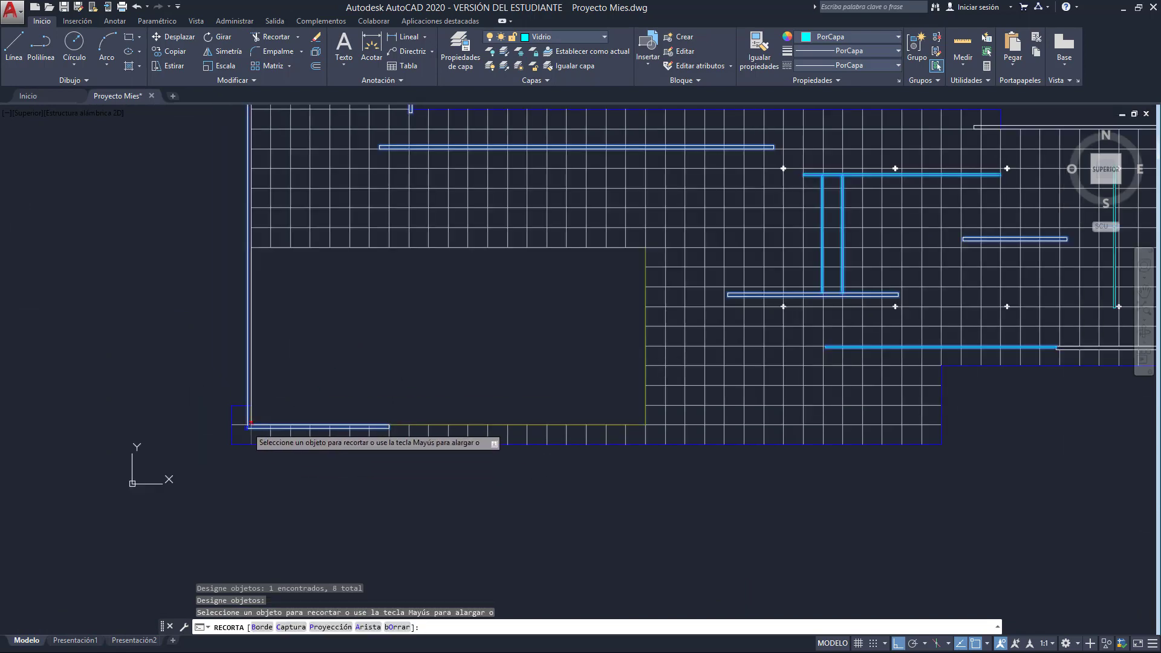
Step: Trim the grid lines inside the southwest corner and southern arm of the west perimeter wall
scroll(249, 423, "up", 8)
left_click(250, 392)
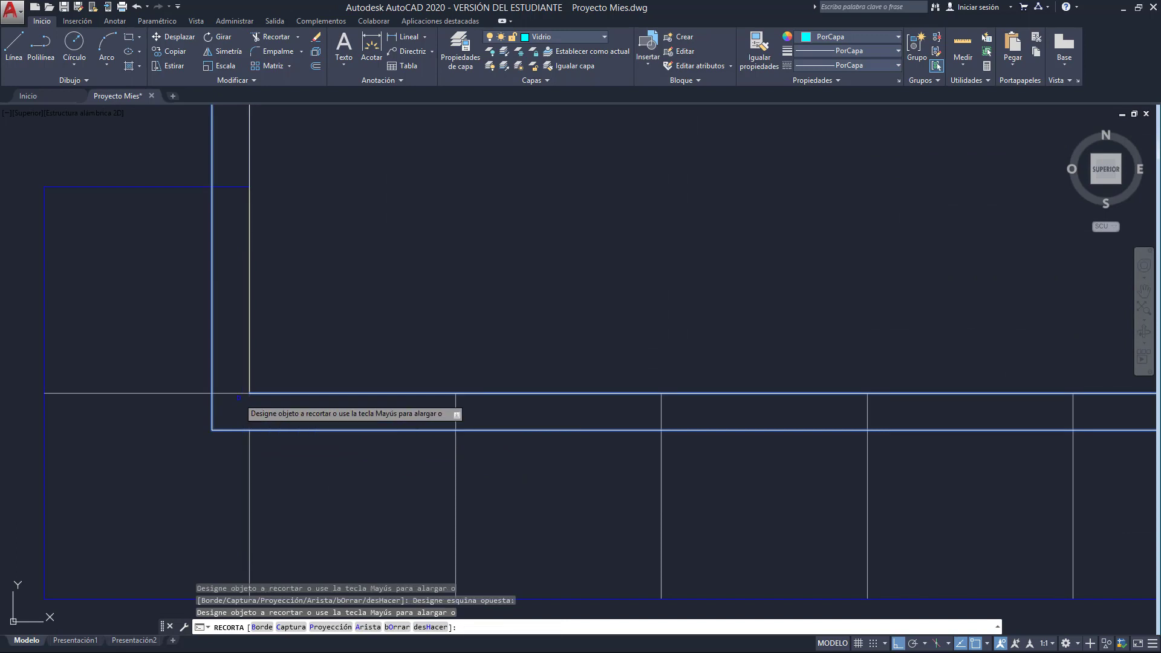
scroll(257, 287, "down", 2)
scroll(967, 357, "down", 3)
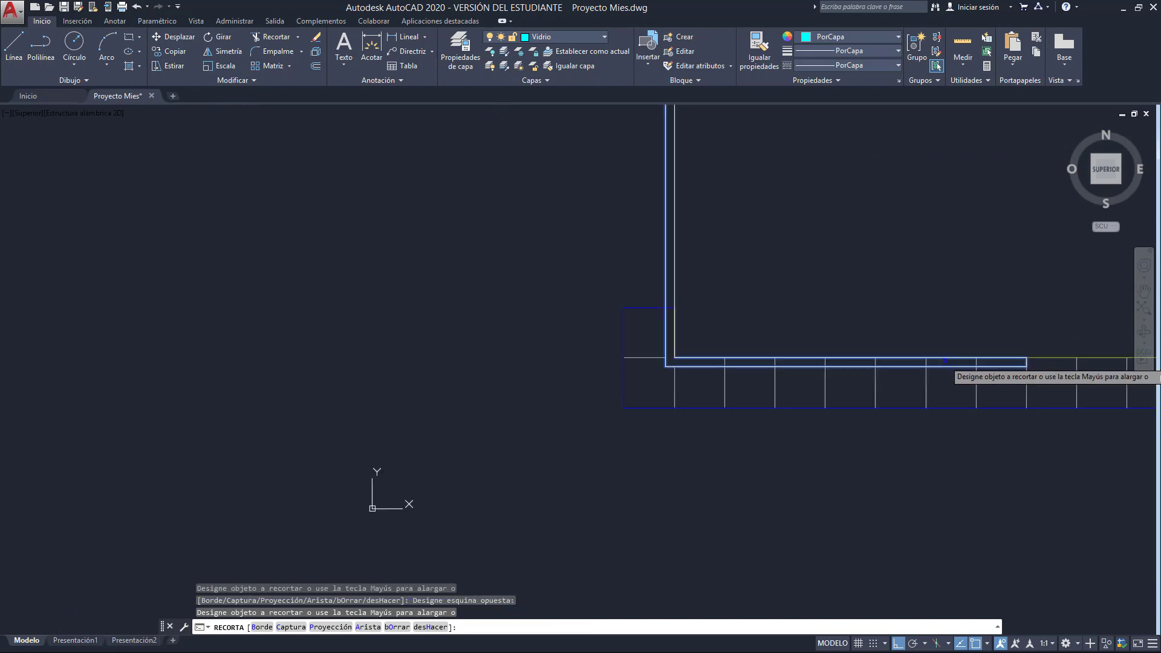
scroll(284, 361, "up", 2)
left_click(737, 366)
left_click(281, 361)
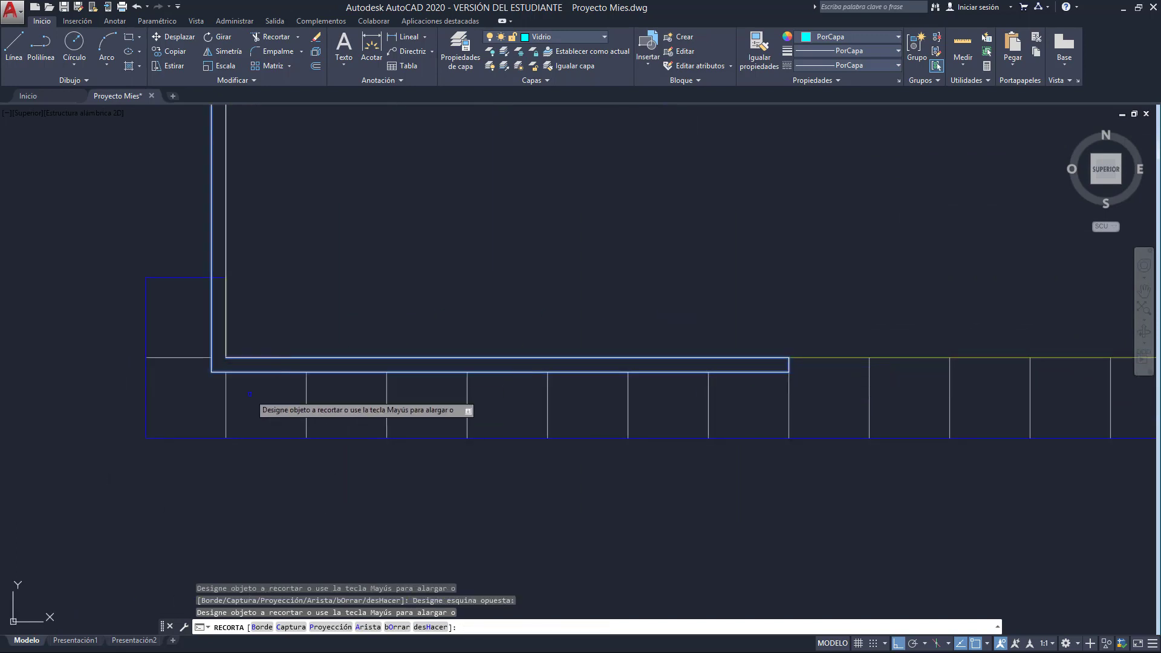
Step: Trim the grid lines inside the freestanding wall below the two parallel glass panels and inside the western one of those panels
scroll(612, 305, "up", 5)
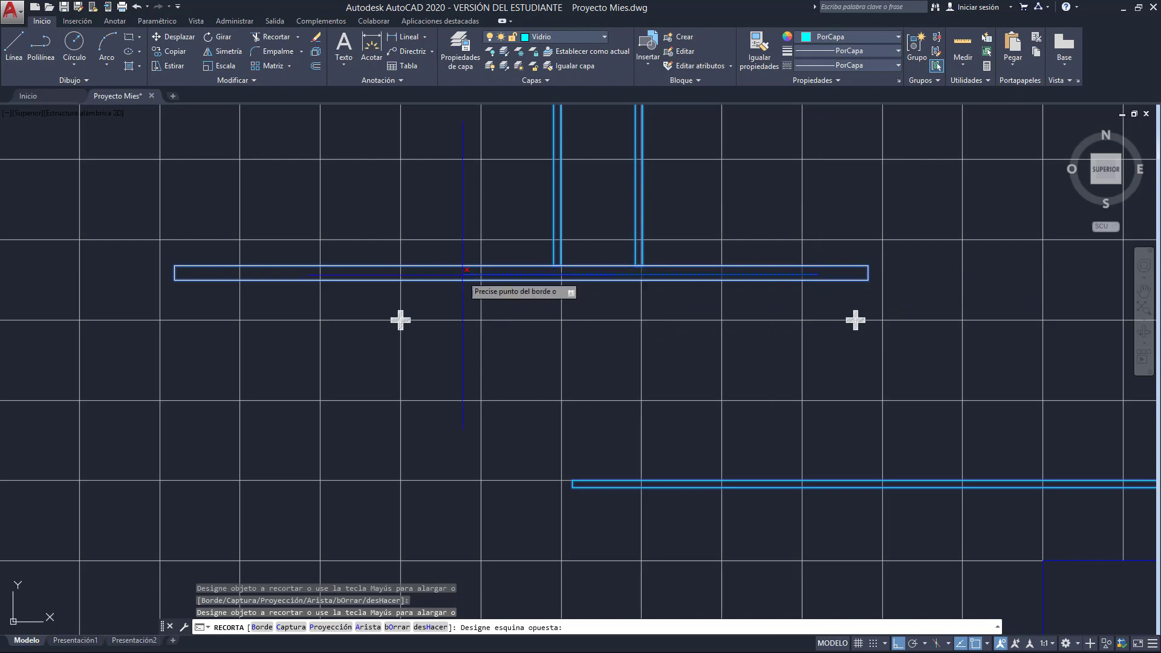
left_click(233, 266)
scroll(552, 249, "up", 8)
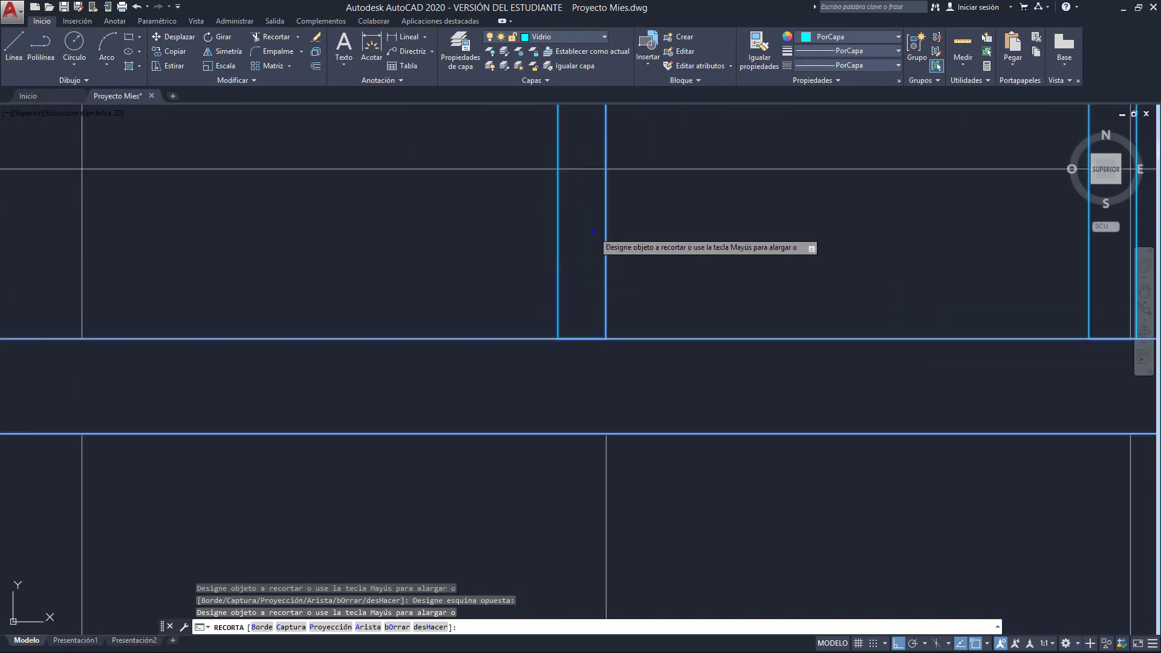
scroll(529, 437, "down", 4)
left_click(529, 437)
middle_click_drag(541, 205, 530, 352)
middle_click_drag(517, 217, 498, 351)
middle_click_drag(506, 252, 491, 465)
scroll(486, 364, "up", 2)
scroll(478, 365, "up", 2)
left_click(475, 366)
scroll(537, 363, "down", 8)
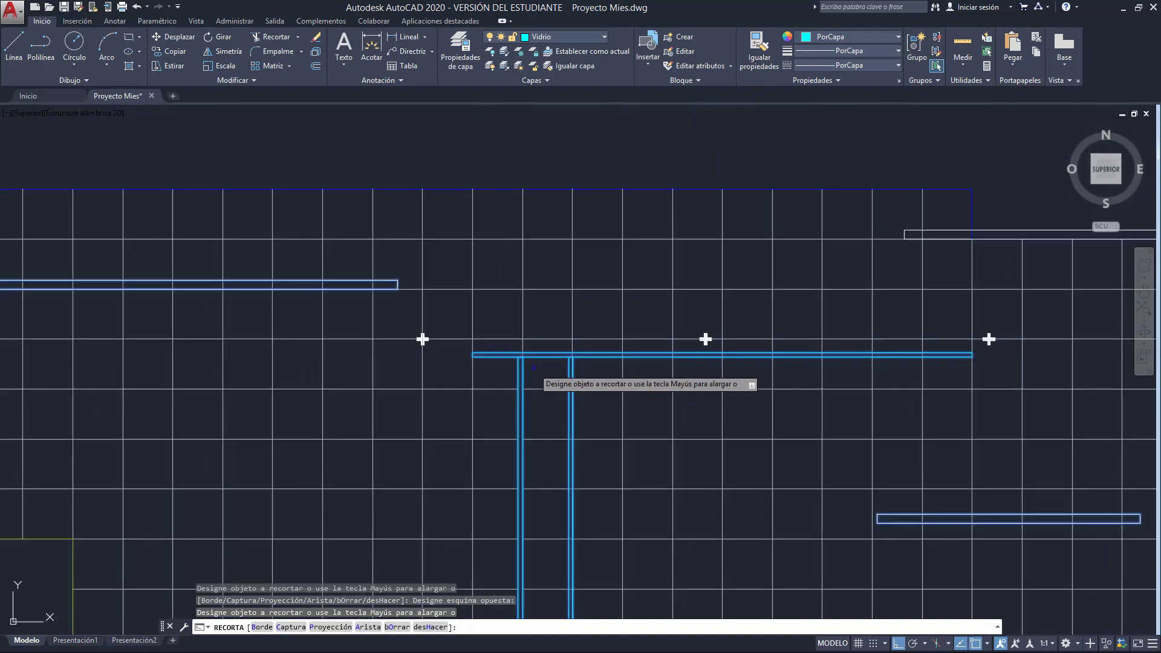
Step: Trim the grid lines inside the eastern one of the two parallel glass panels and inside the short freestanding wall
middle_click_drag(537, 363, 547, 446)
scroll(581, 384, "up", 4)
scroll(581, 362, "up", 2)
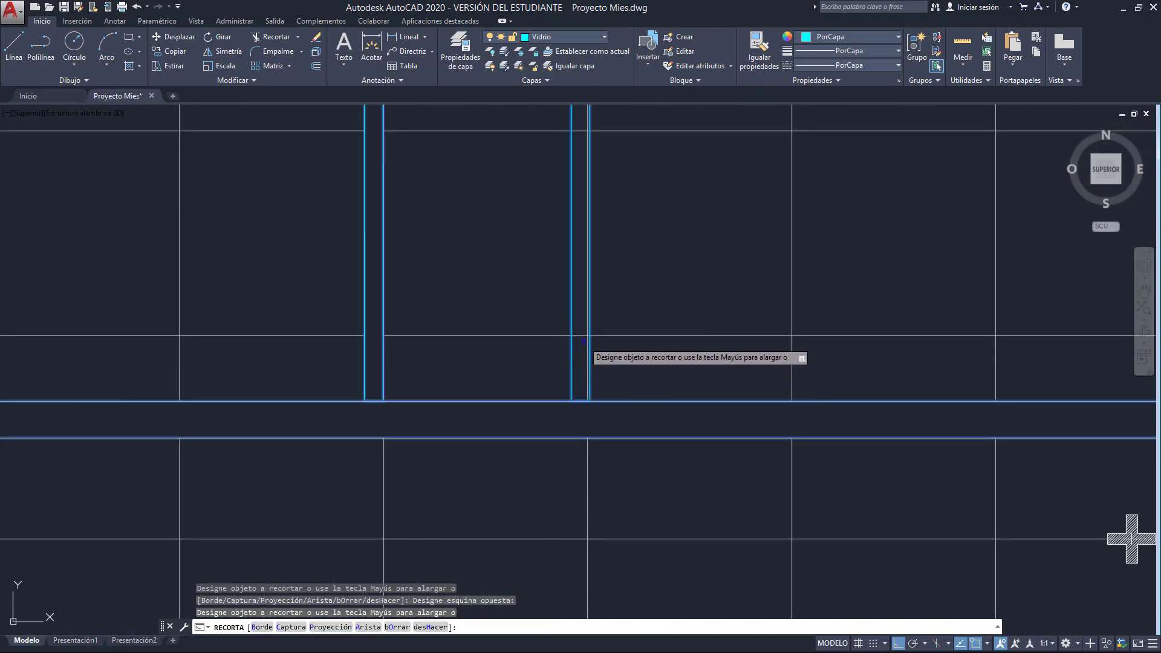
scroll(617, 309, "up", 7)
scroll(595, 315, "down", 10)
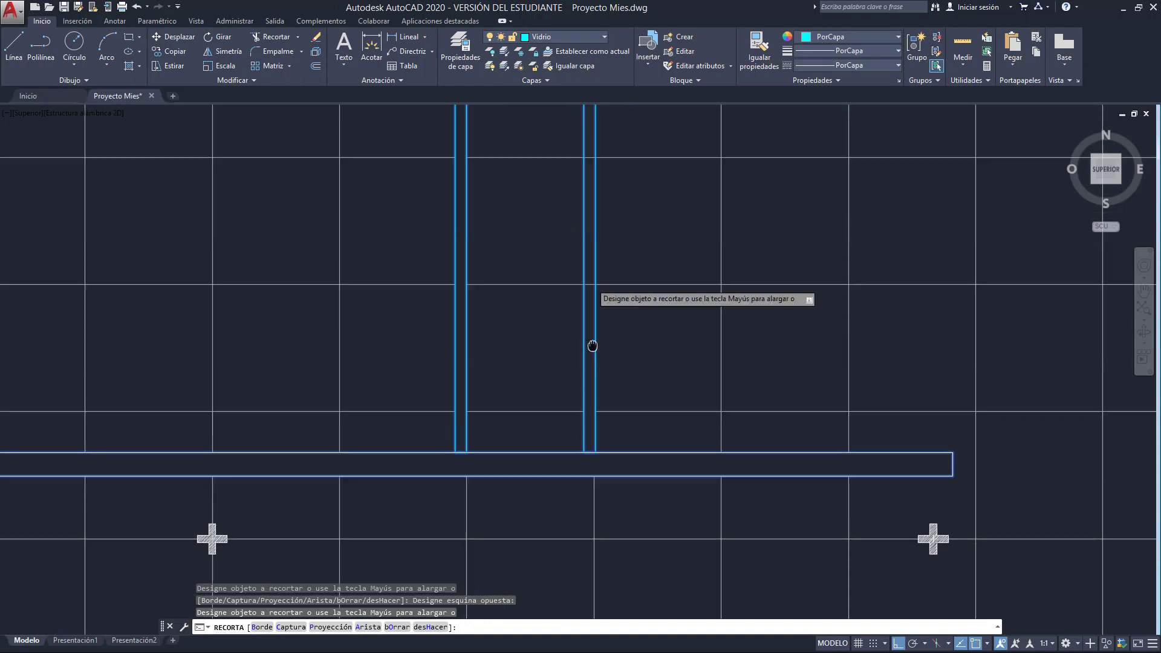
scroll(595, 350, "up", 4)
scroll(570, 227, "down", 8)
scroll(785, 356, "up", 3)
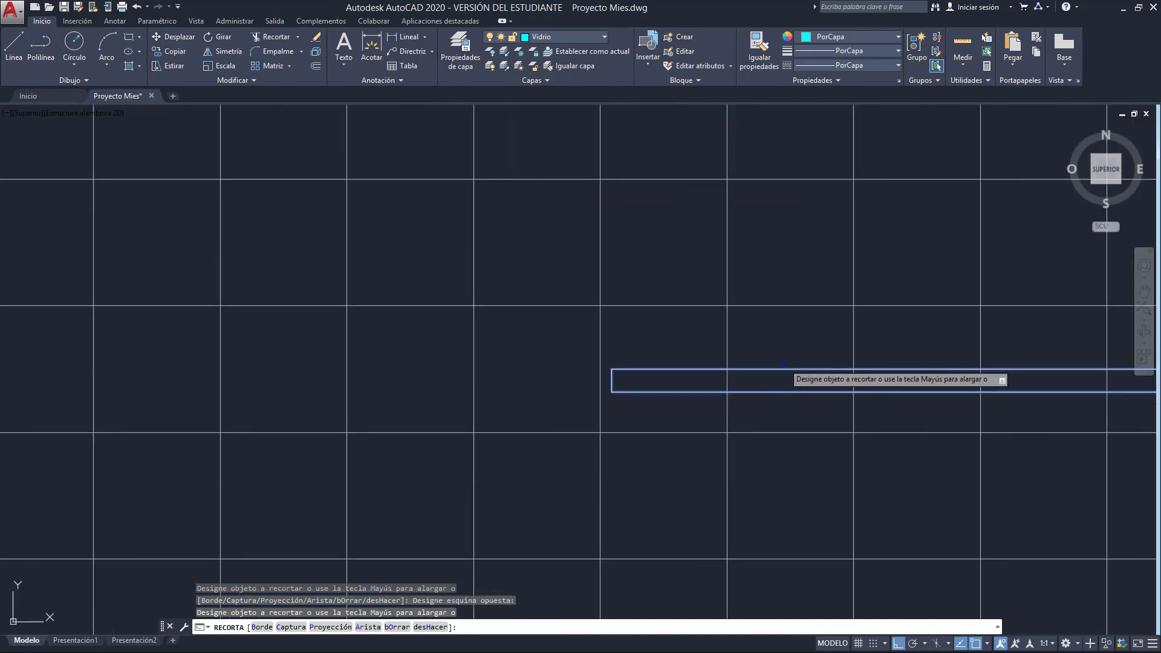
scroll(779, 326, "up", 2)
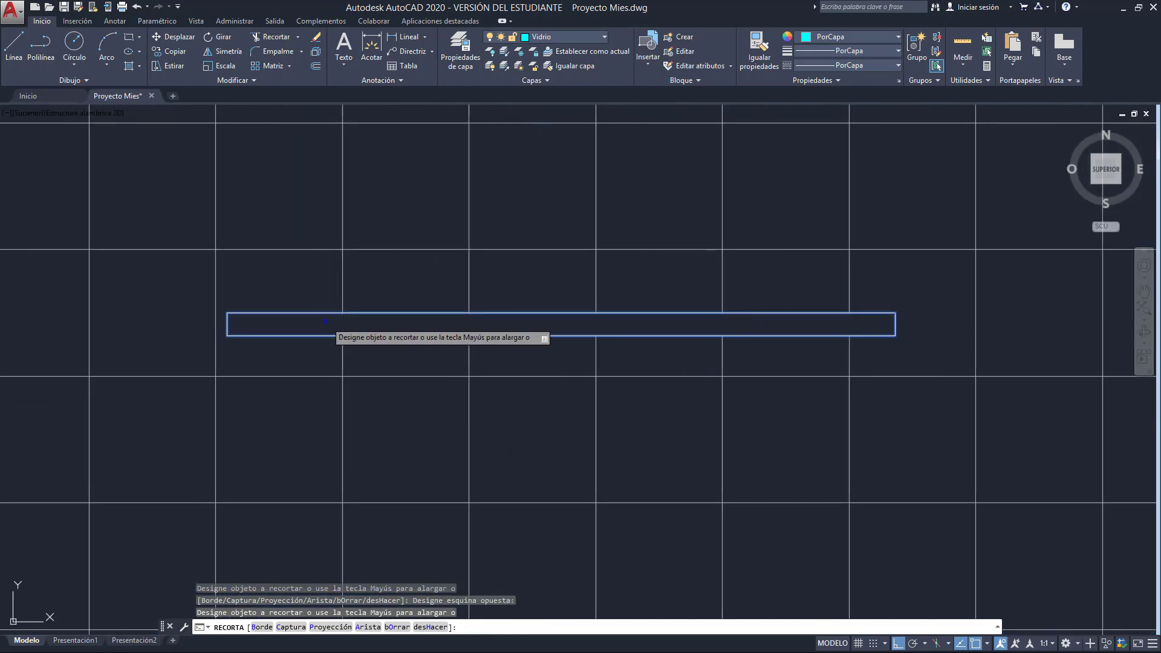
Step: Trim the grid lines inside the long horizontal glass panel on the south side of the pavilion
scroll(454, 182, "down", 5)
scroll(704, 389, "up", 6)
left_click(635, 366)
scroll(507, 358, "down", 4)
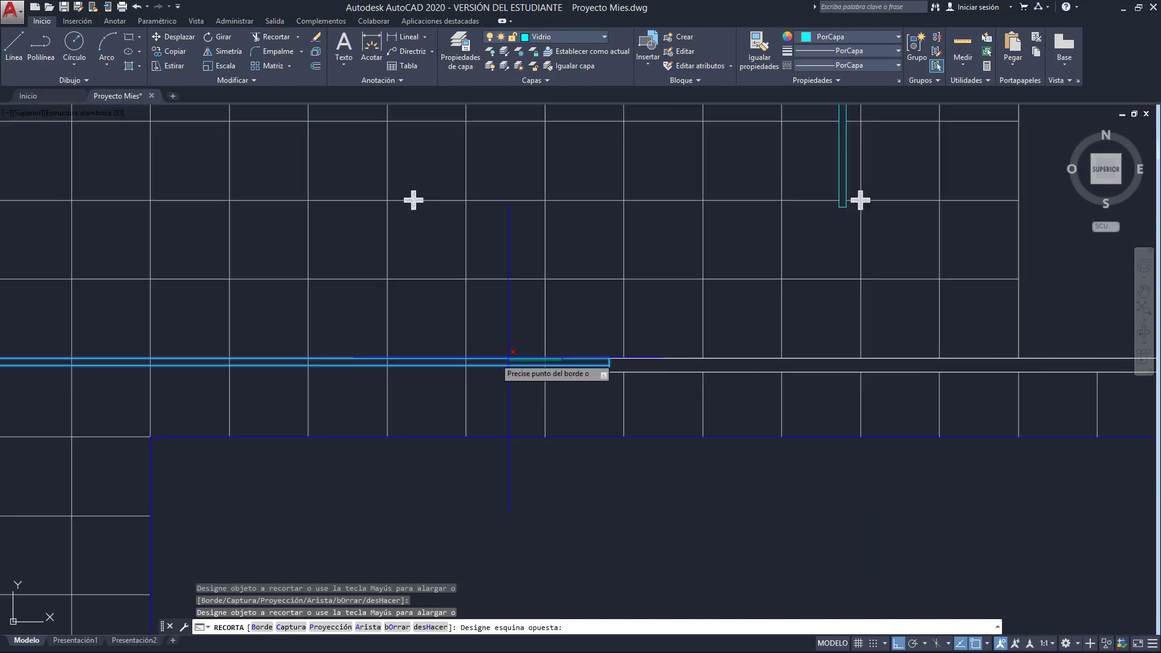
scroll(508, 358, "up", 4)
left_click(365, 367)
scroll(621, 430, "down", 8)
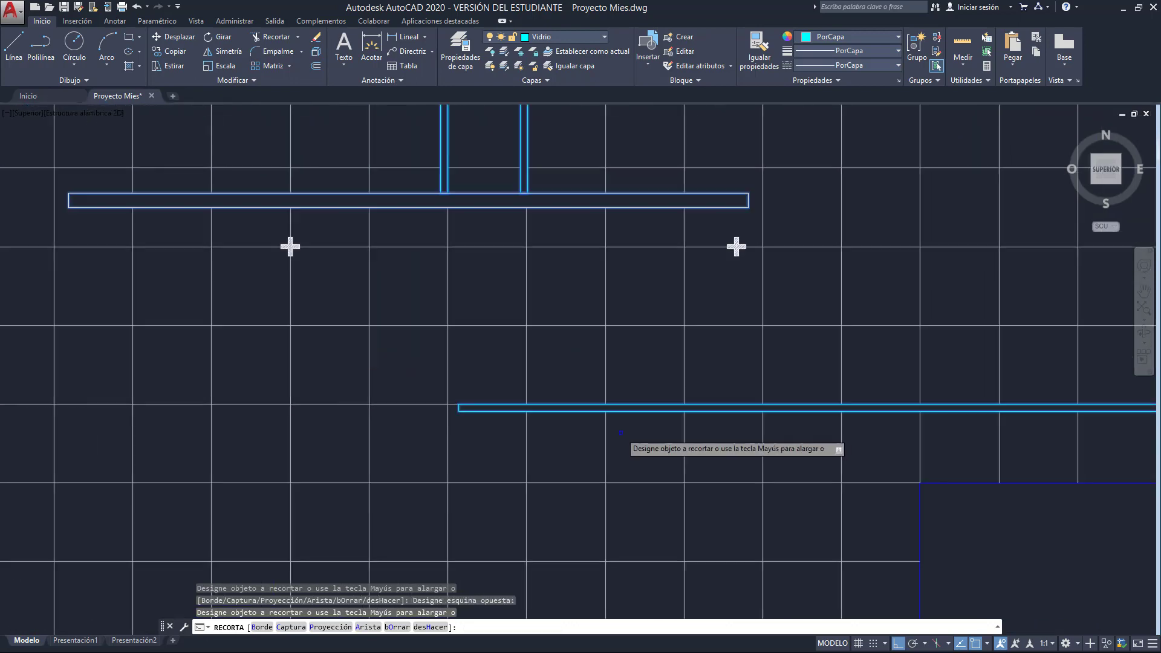
Step: Trim the grid lines inside the long freestanding wall north of the large pool and end the Trim command
scroll(689, 363, "up", 3)
scroll(716, 326, "up", 6)
left_click(1001, 416)
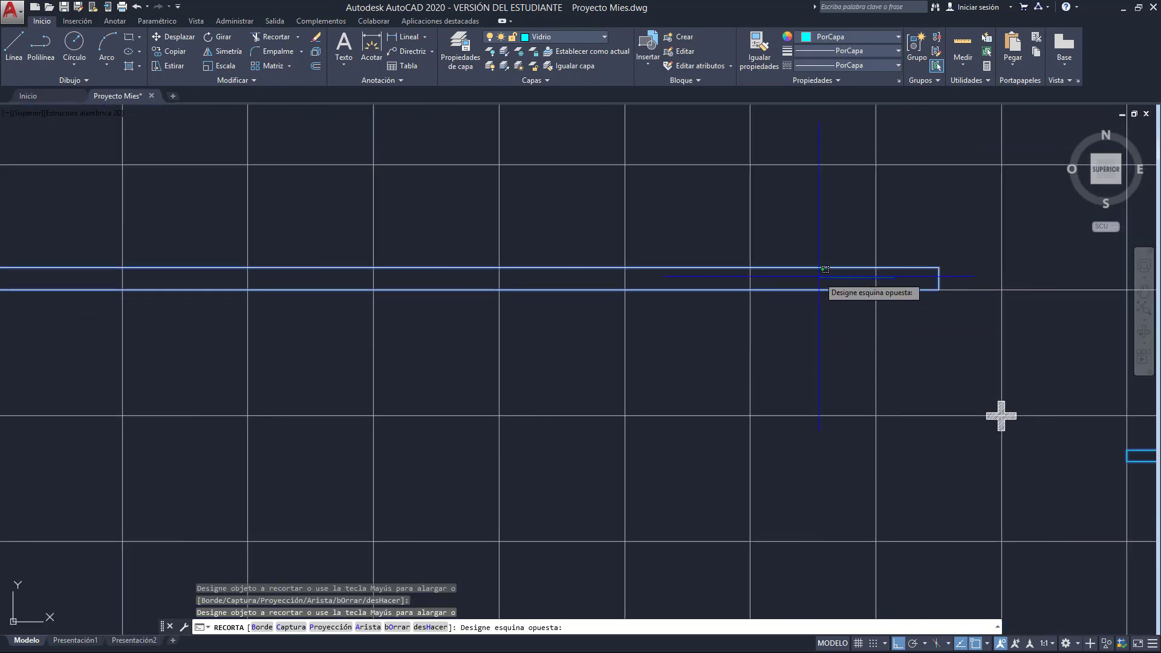
scroll(464, 321, "down", 3)
scroll(365, 347, "up", 3)
scroll(241, 357, "up", 2)
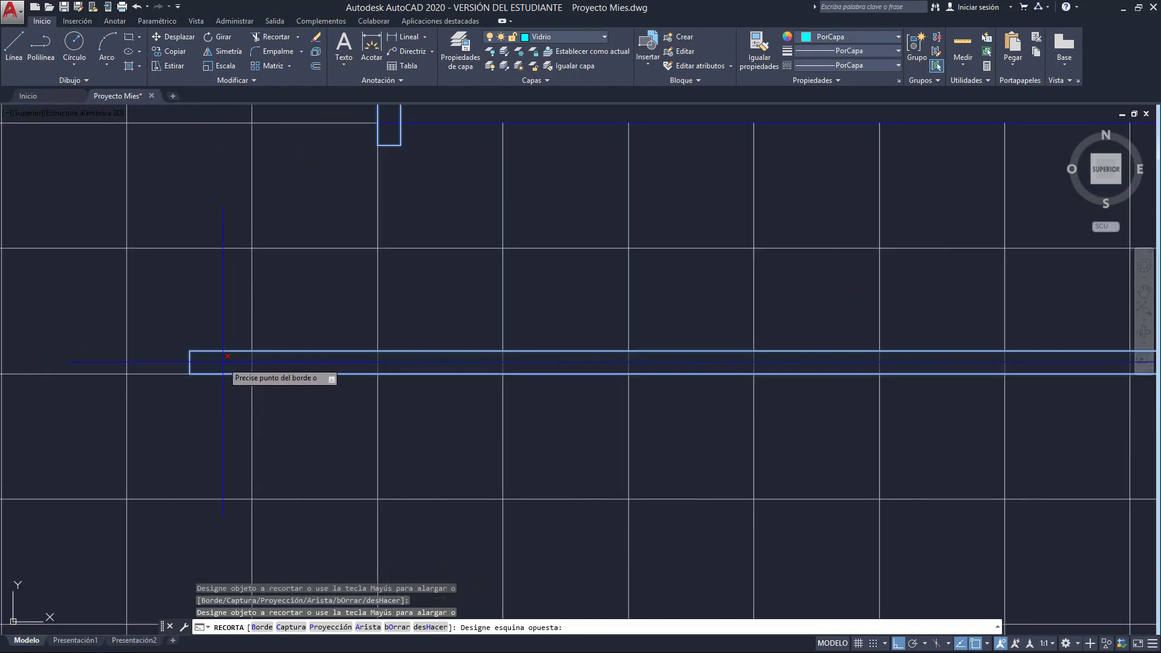
left_click(228, 358)
scroll(467, 414, "down", 6)
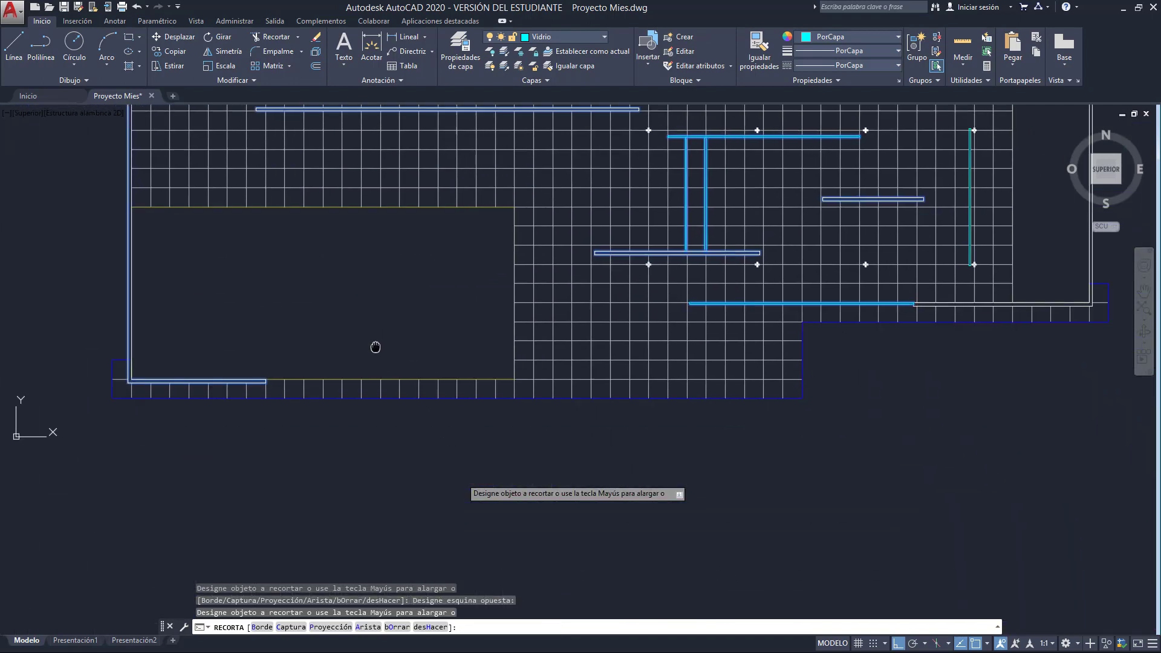
scroll(470, 465, "up", 2)
key("Escape")
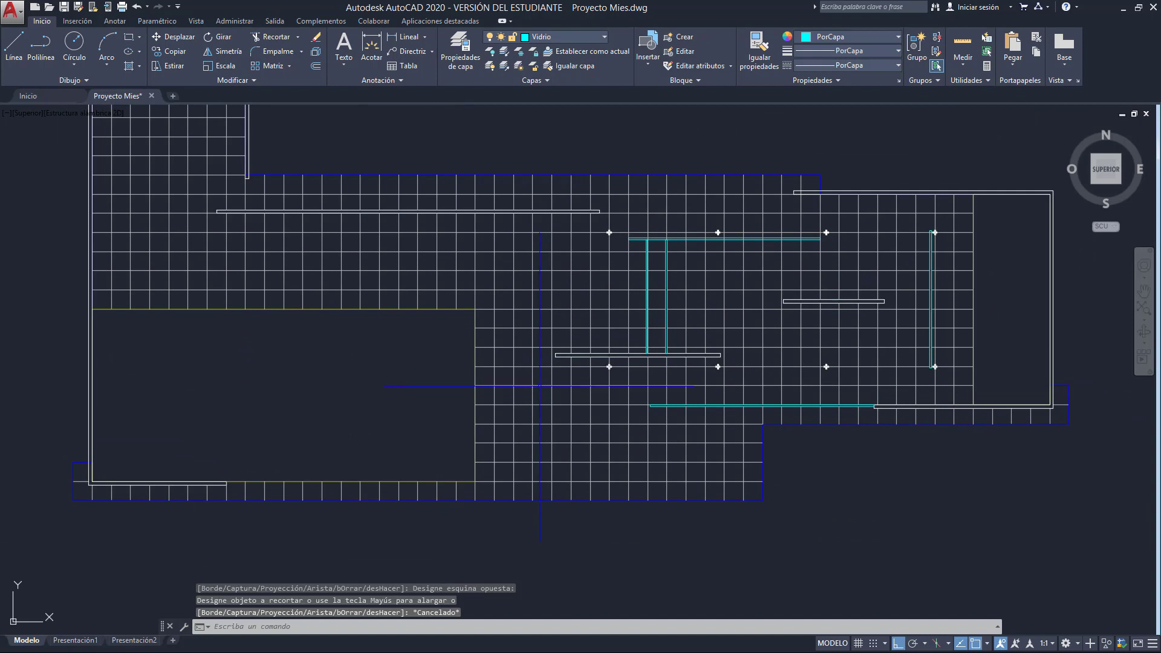
left_click(539, 385)
key("Escape")
left_click(629, 398)
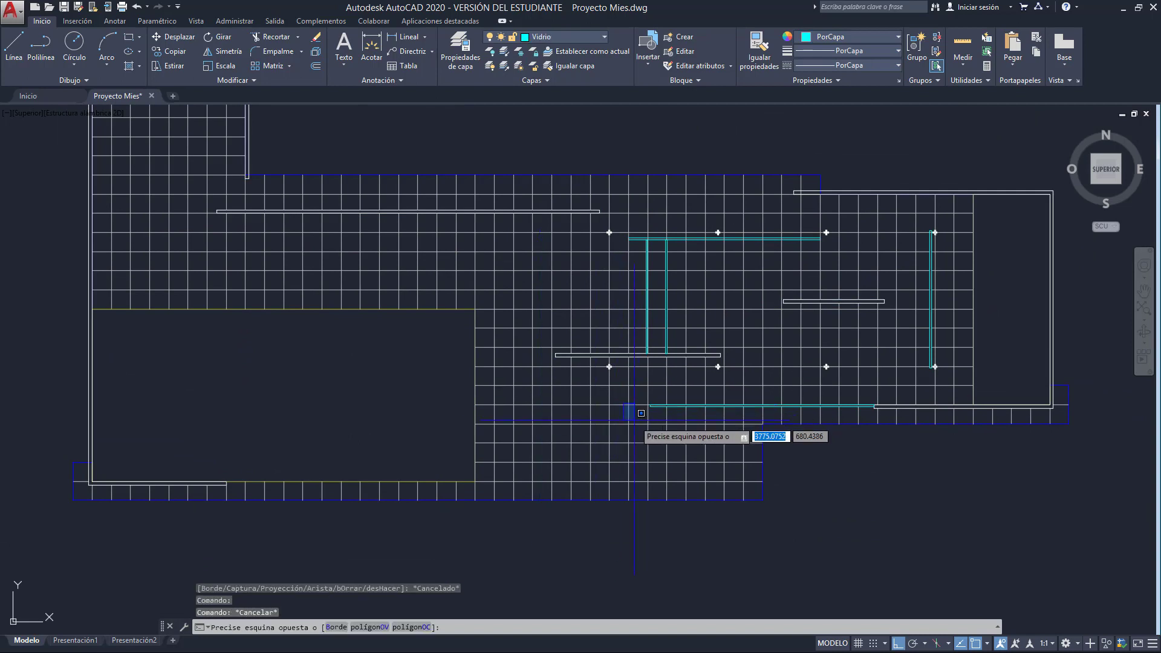
Step: Inspect the trimmed floor-tile grid across the pavilion plan, including the platform's southwest corner, the pools, walls and glass panels
key("Escape")
key("Escape")
scroll(637, 410, "down", 3)
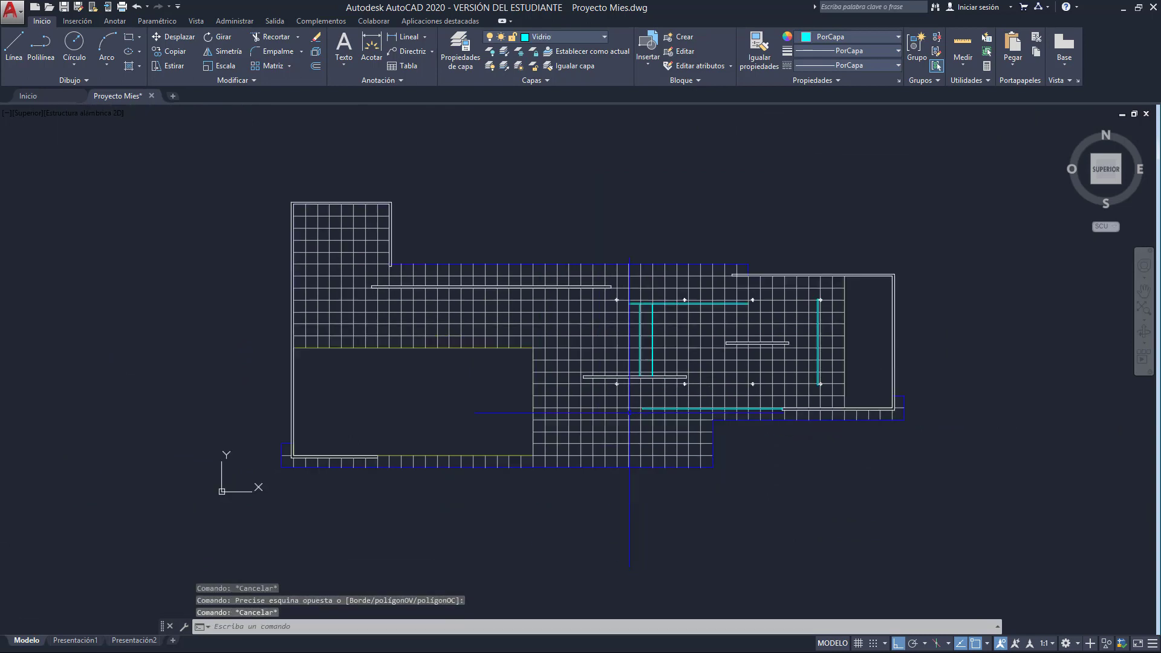
middle_click_drag(610, 400, 564, 375)
scroll(218, 456, "up", 4)
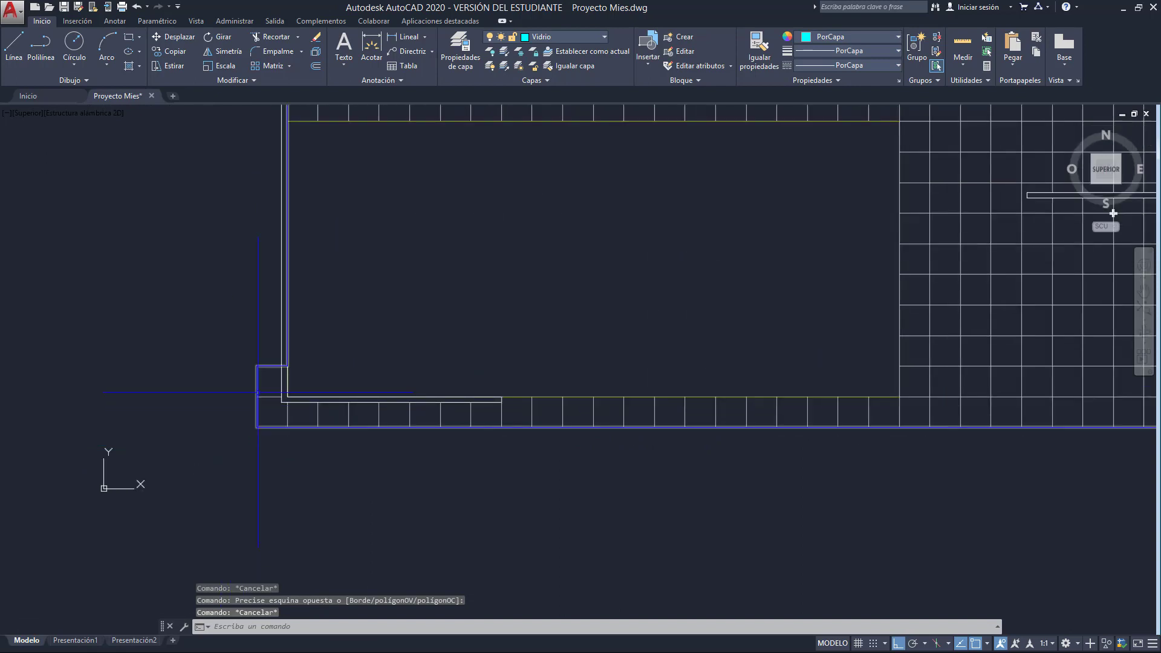
scroll(236, 399, "up", 2)
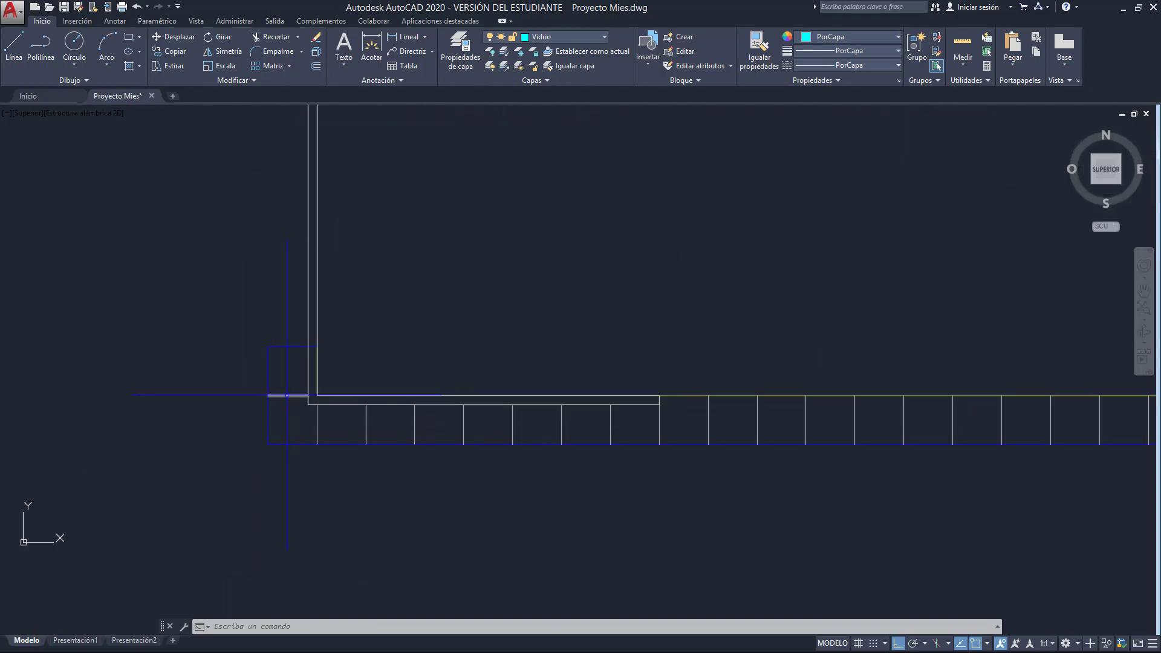
middle_click_drag(653, 442, 395, 489)
scroll(679, 477, "down", 4)
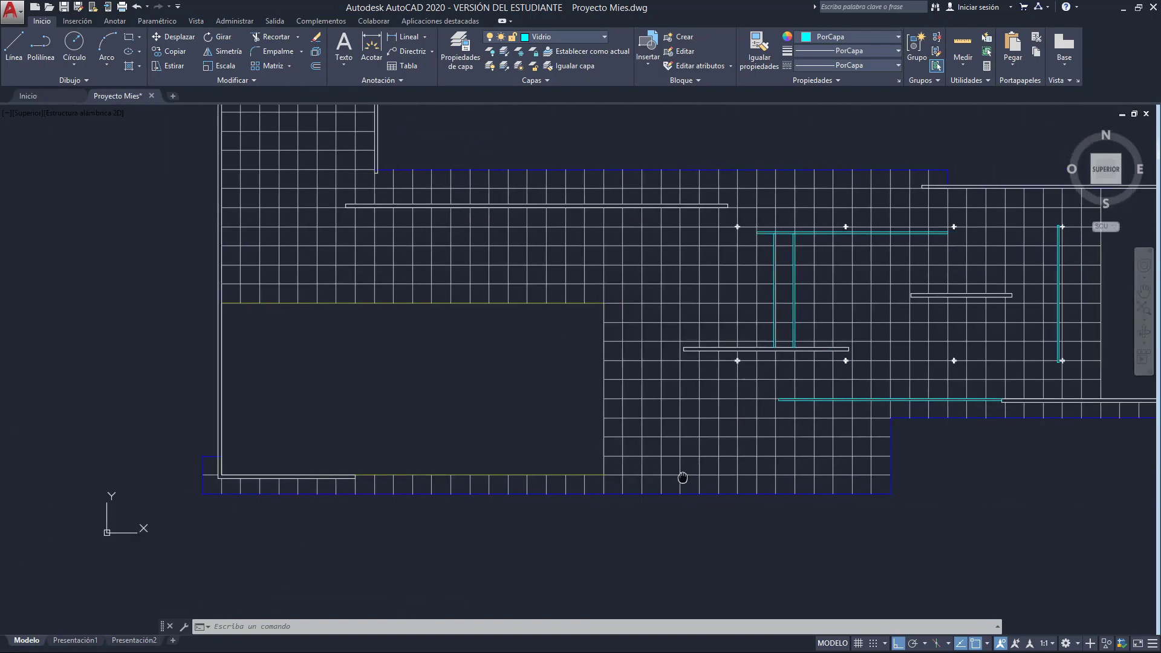
middle_click_drag(646, 242, 605, 314)
middle_click_drag(833, 369, 790, 332)
middle_click_drag(462, 372, 521, 368)
middle_click_drag(779, 370, 707, 370)
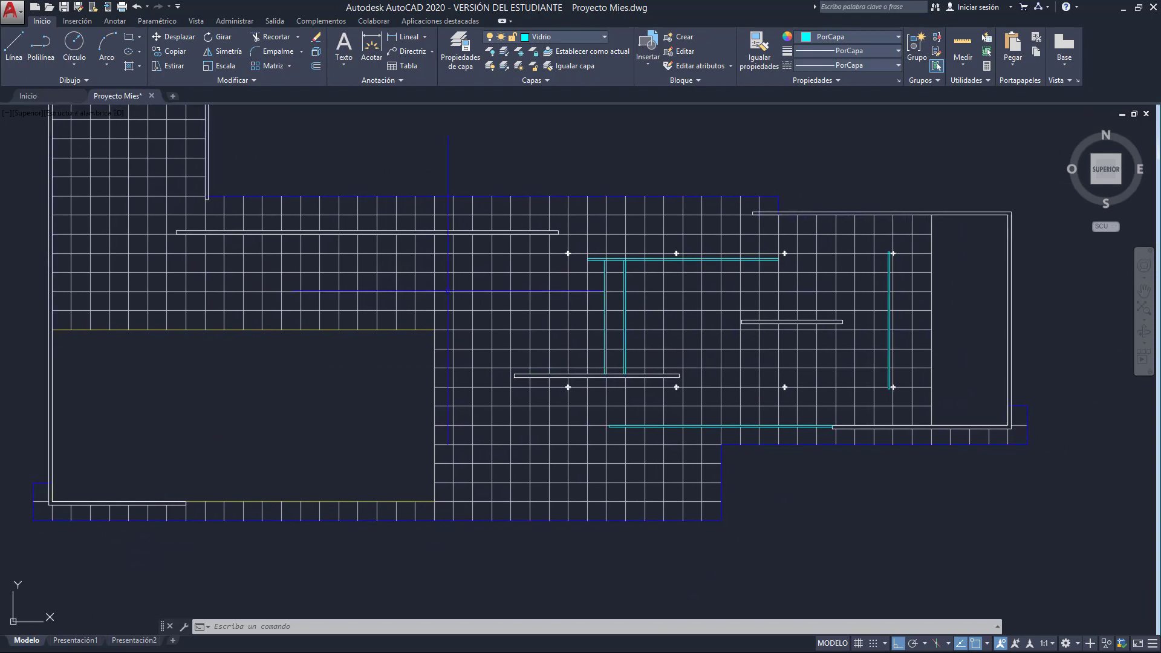
middle_click_drag(450, 290, 497, 290)
scroll(506, 367, "down", 2)
middle_click_drag(505, 367, 508, 378)
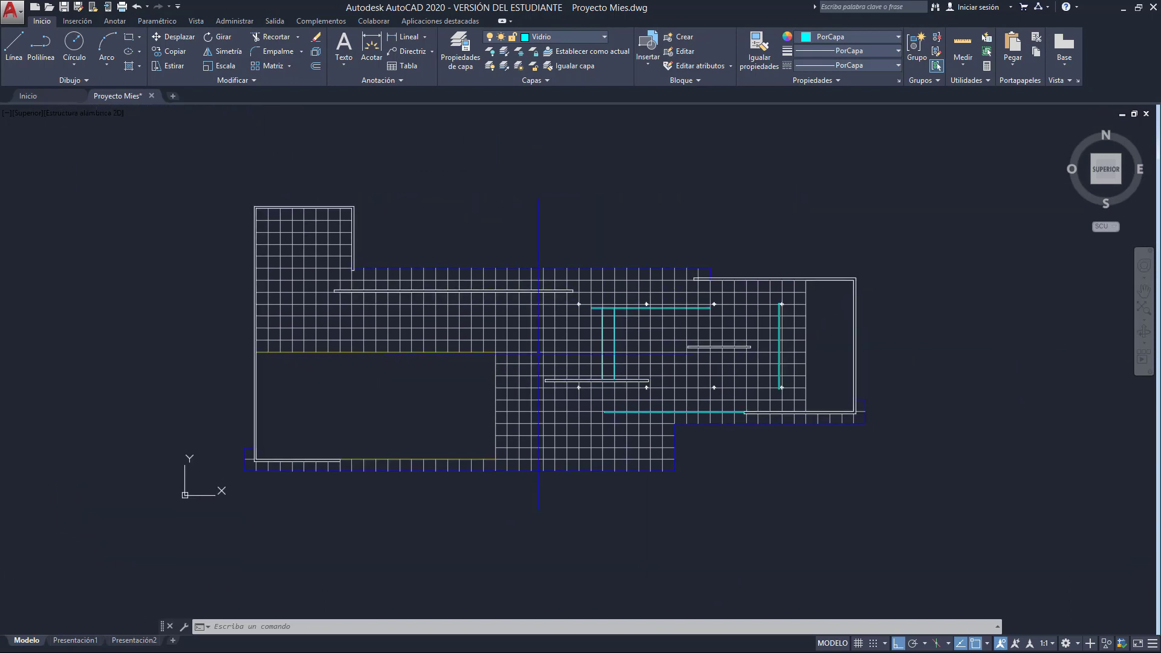
scroll(322, 323, "up", 2)
middle_click_drag(846, 345, 739, 379)
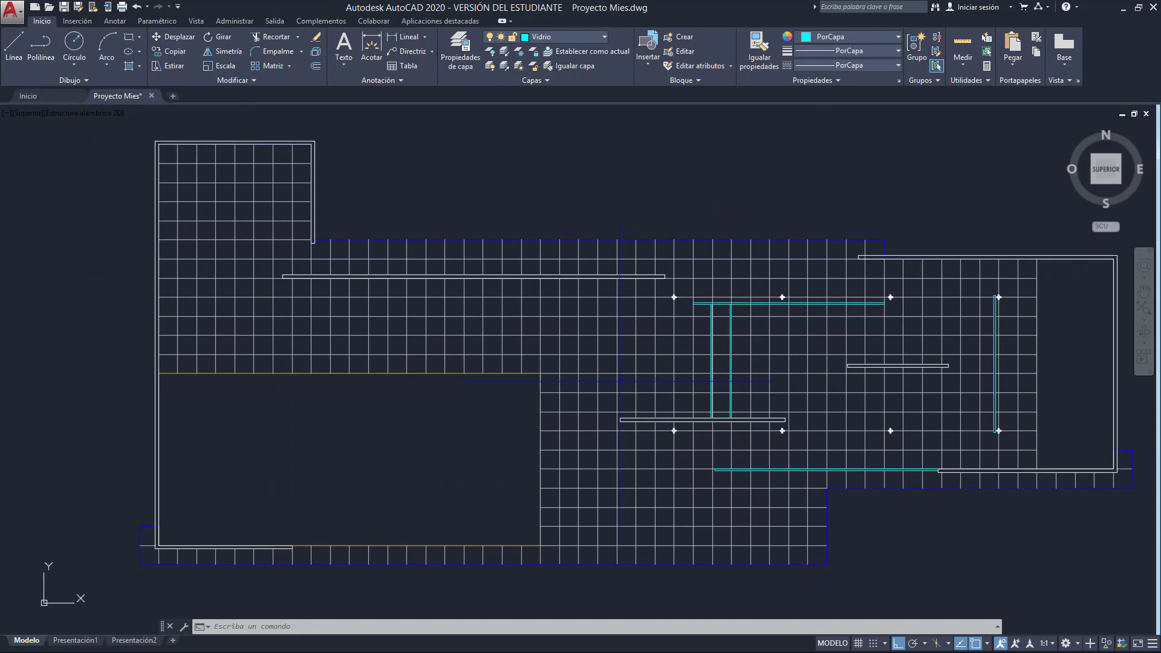